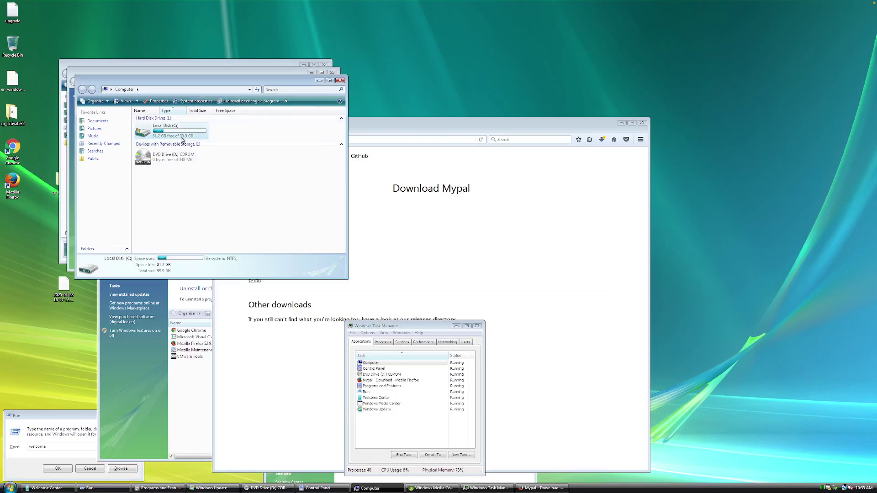
# Step: Run the Windows Vista service pack installer from the DVD drive and grant it administrator permission
pyautogui.doubleClick(176, 156)
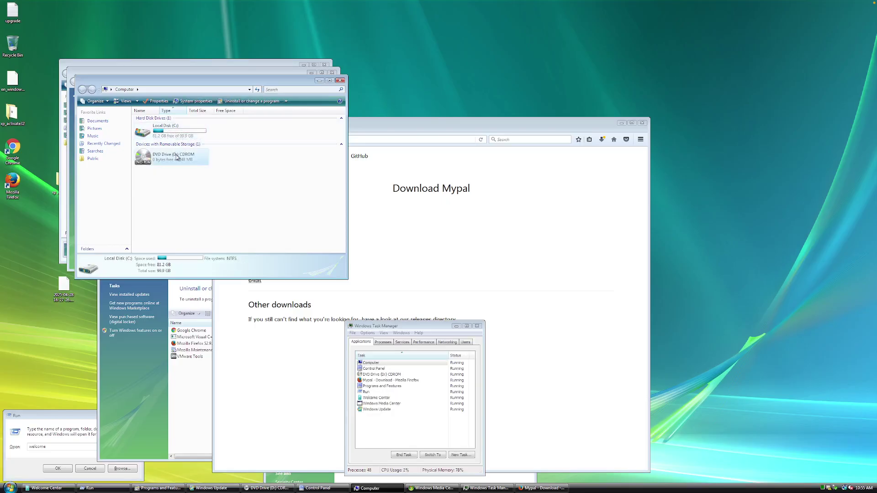
pyautogui.click(166, 138)
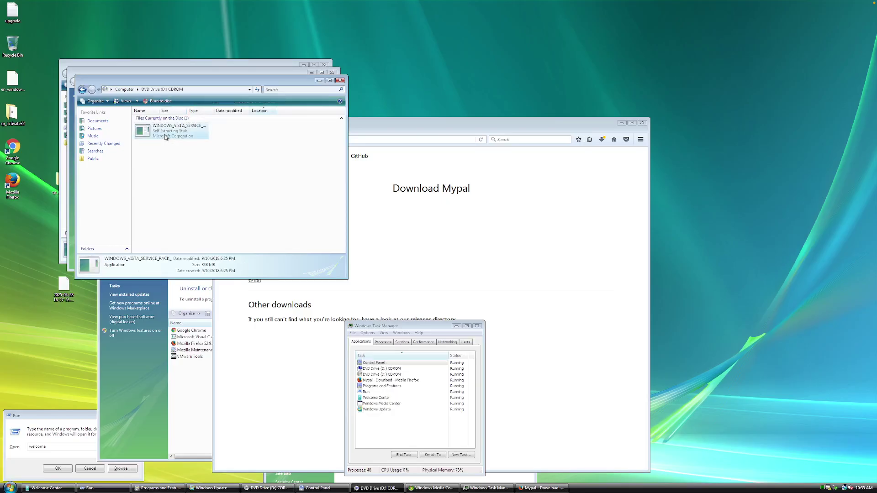
pyautogui.doubleClick(174, 130)
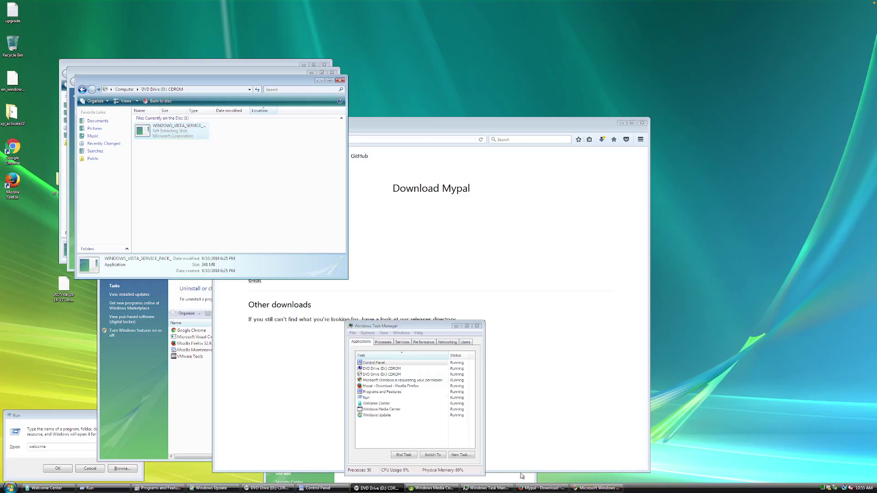
pyautogui.click(577, 489)
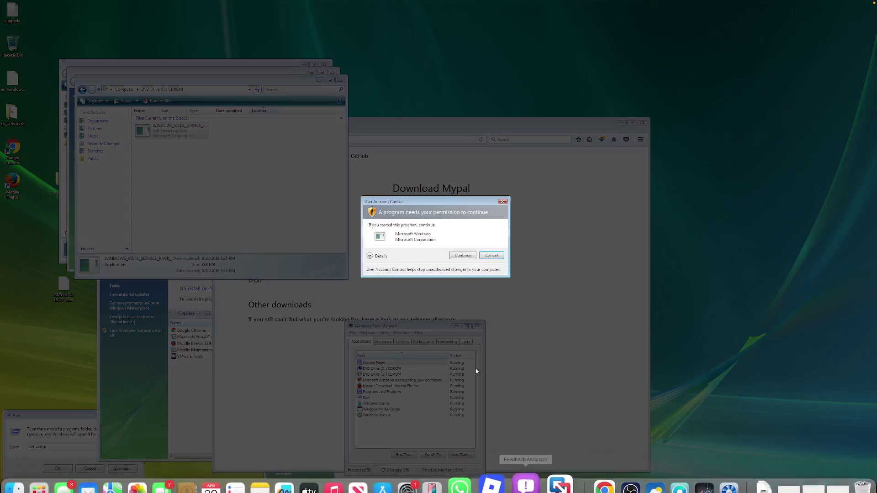
pyautogui.click(465, 257)
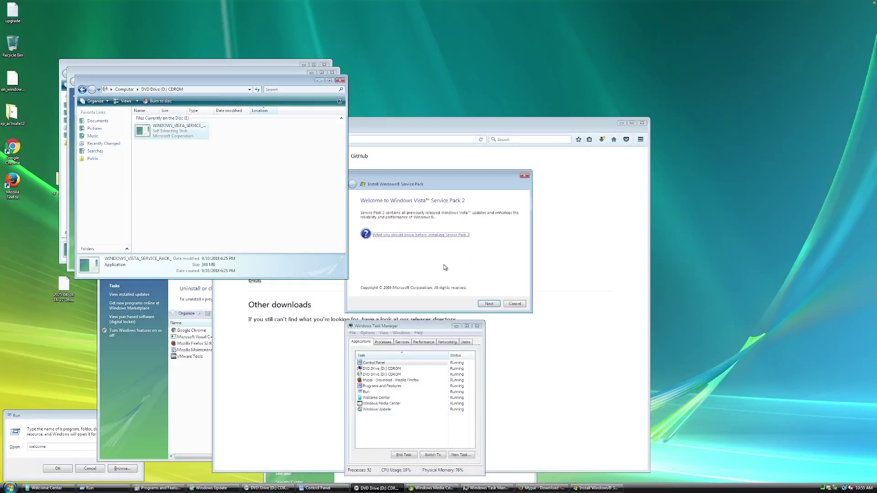
# Step: Accept the Service Pack 2 license terms and start the installation with automatic restart enabled
pyautogui.click(480, 303)
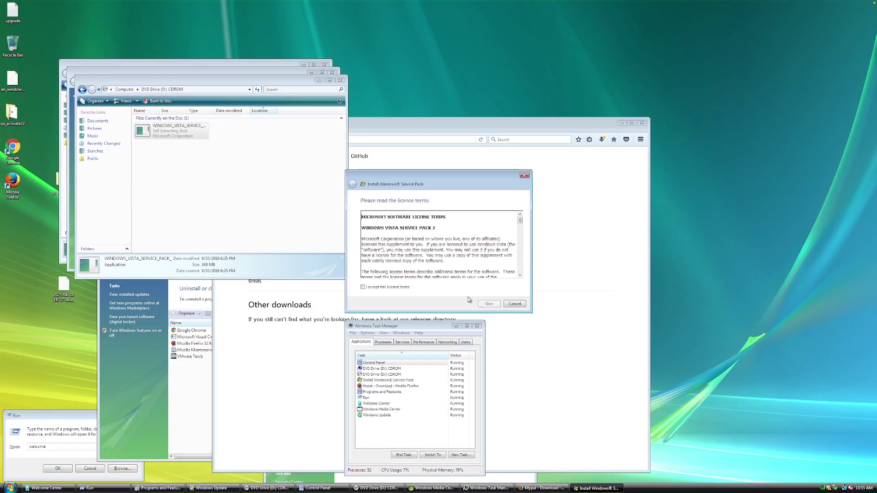
pyautogui.click(493, 304)
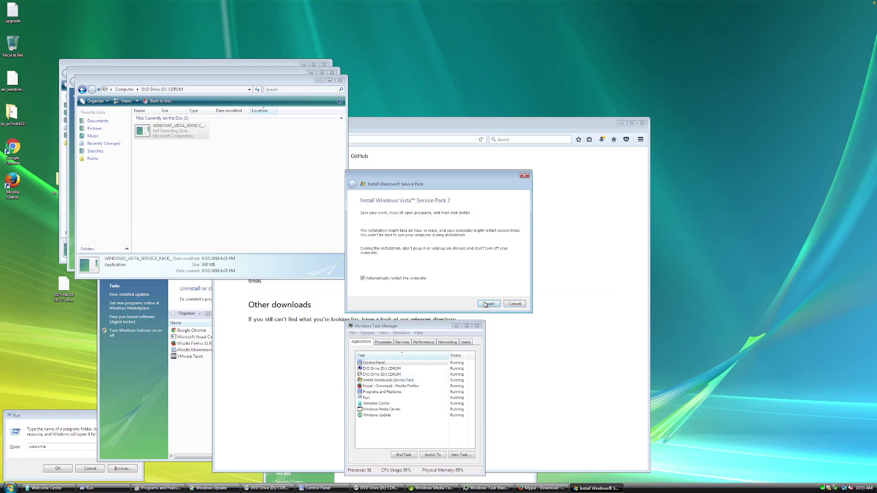
pyautogui.click(487, 304)
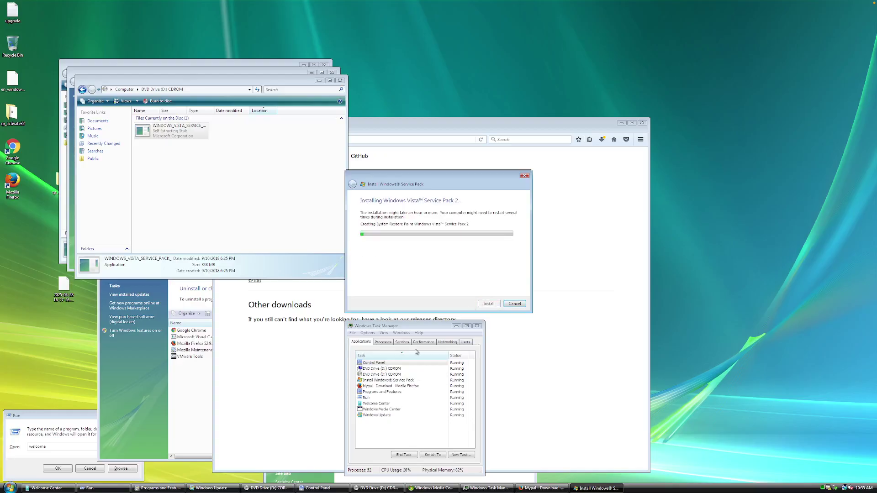
# Step: Launch InkBall from the Games folder and move its window down to the desktop's lower-left area
pyautogui.click(46, 488)
pyautogui.click(9, 488)
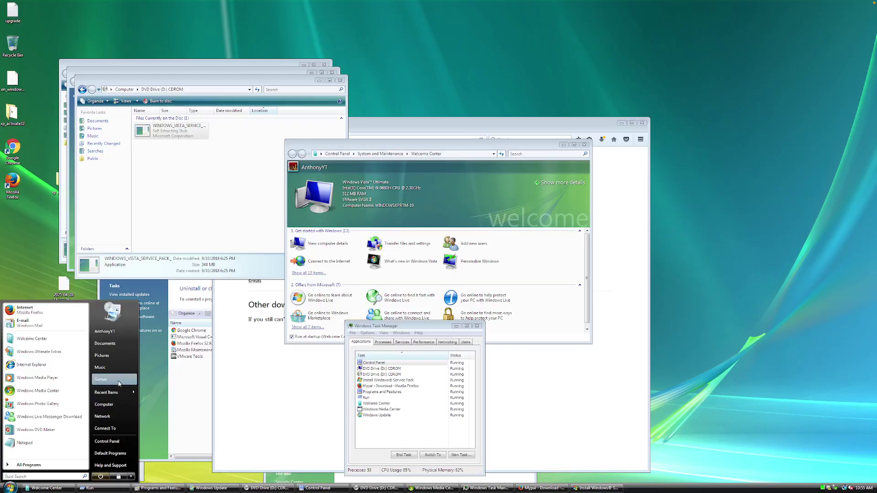
pyautogui.click(101, 379)
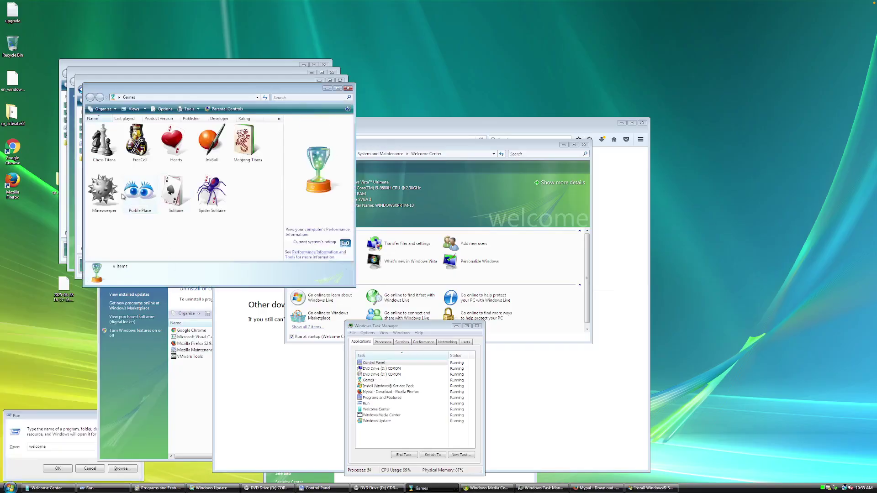
pyautogui.doubleClick(220, 156)
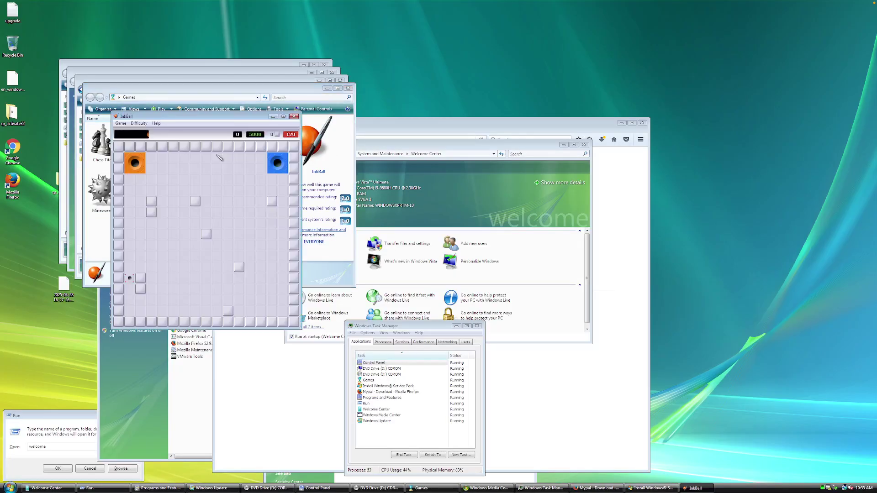
pyautogui.moveTo(160, 117); pyautogui.dragTo(87, 252)
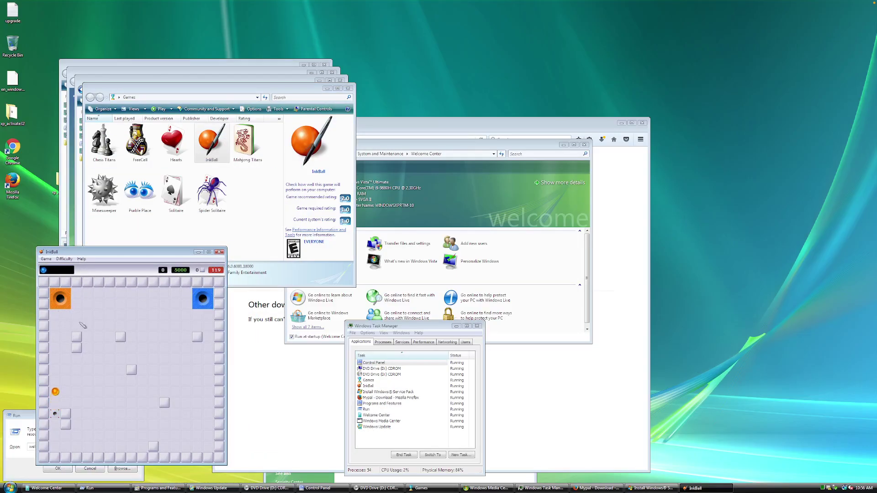
# Step: Shield the blue hole with an ink line and scribble over the orange hole on the first InkBall board
pyautogui.moveTo(143, 292)
pyautogui.mouseDown()
pyautogui.moveTo(177, 319)
pyautogui.moveTo(224, 320)
pyautogui.mouseUp()
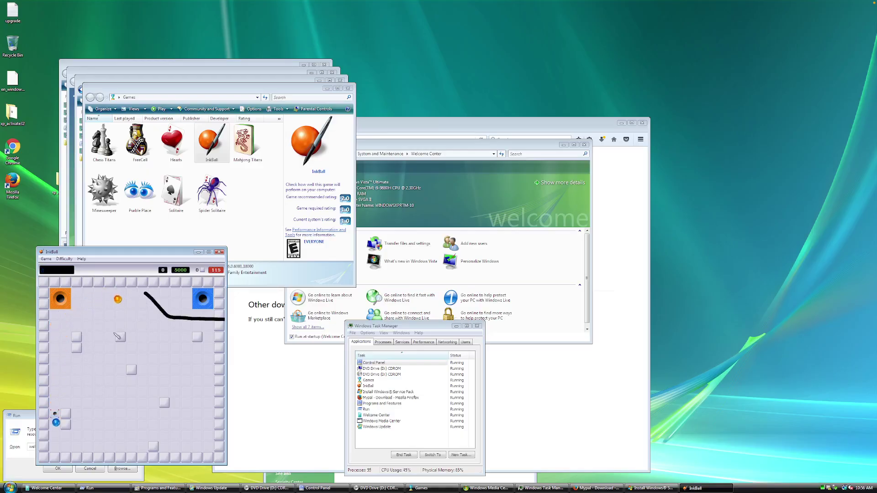
pyautogui.moveTo(66, 323)
pyautogui.mouseDown()
pyautogui.moveTo(91, 304)
pyautogui.moveTo(48, 320)
pyautogui.mouseUp()
pyautogui.moveTo(101, 293)
pyautogui.mouseDown()
pyautogui.moveTo(55, 315)
pyautogui.moveTo(50, 302)
pyautogui.moveTo(96, 287)
pyautogui.moveTo(59, 311)
pyautogui.mouseUp()
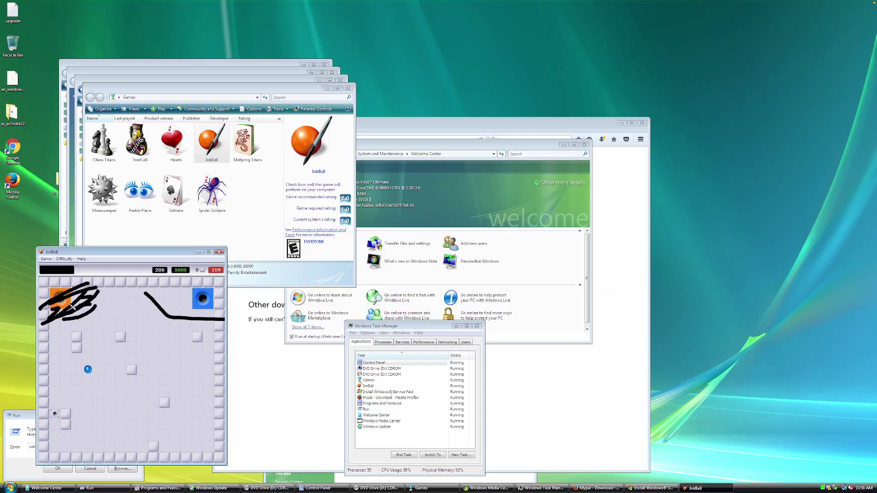
# Step: Draw long diagonal ink lines across the board's upper half to steer the blue ball toward the blue hole
pyautogui.moveTo(67, 355); pyautogui.dragTo(119, 337)
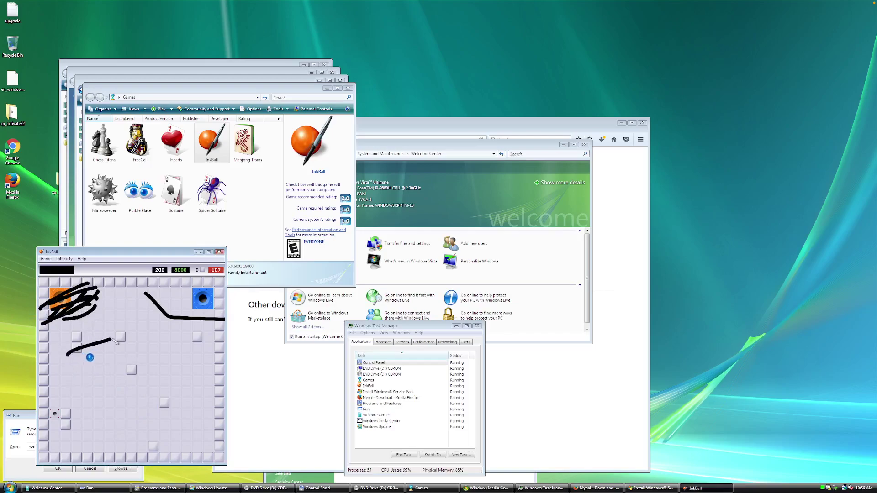
pyautogui.moveTo(55, 350); pyautogui.dragTo(140, 293)
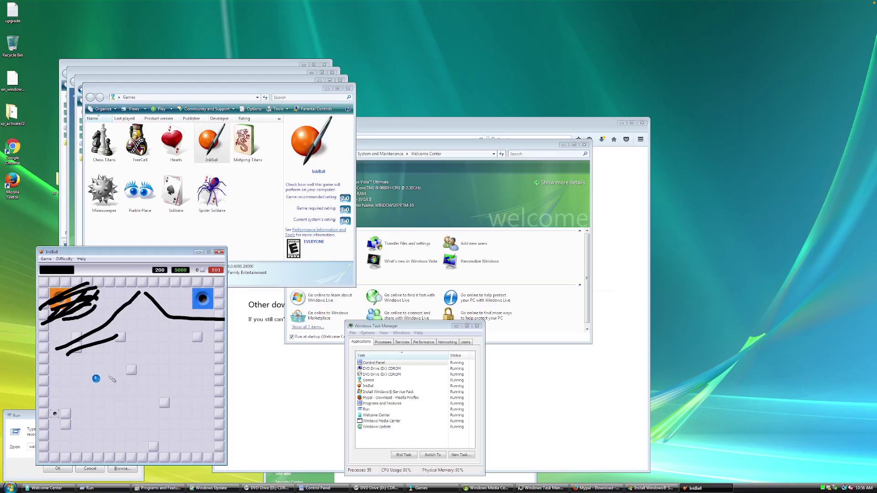
pyautogui.moveTo(52, 345)
pyautogui.mouseDown()
pyautogui.moveTo(57, 360)
pyautogui.moveTo(72, 362)
pyautogui.moveTo(178, 295)
pyautogui.mouseUp()
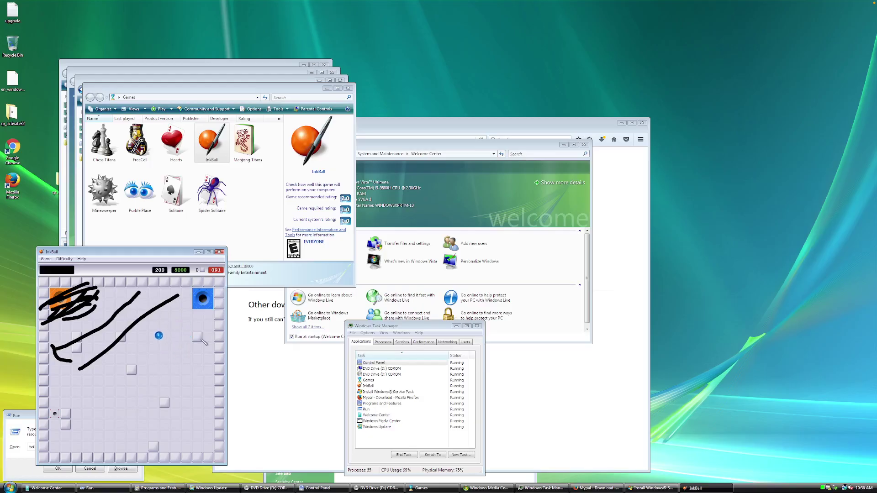
pyautogui.moveTo(165, 308); pyautogui.dragTo(59, 360)
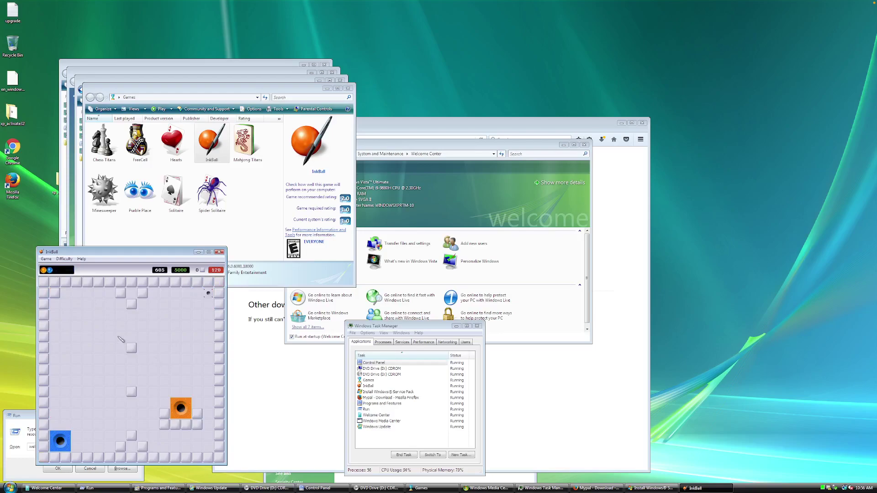
# Step: Ink strokes around the blue hole on the second board and block the orange hole with crossing strokes
pyautogui.moveTo(53, 416)
pyautogui.mouseDown()
pyautogui.moveTo(94, 429)
pyautogui.moveTo(98, 440)
pyautogui.moveTo(80, 456)
pyautogui.moveTo(53, 450)
pyautogui.mouseUp()
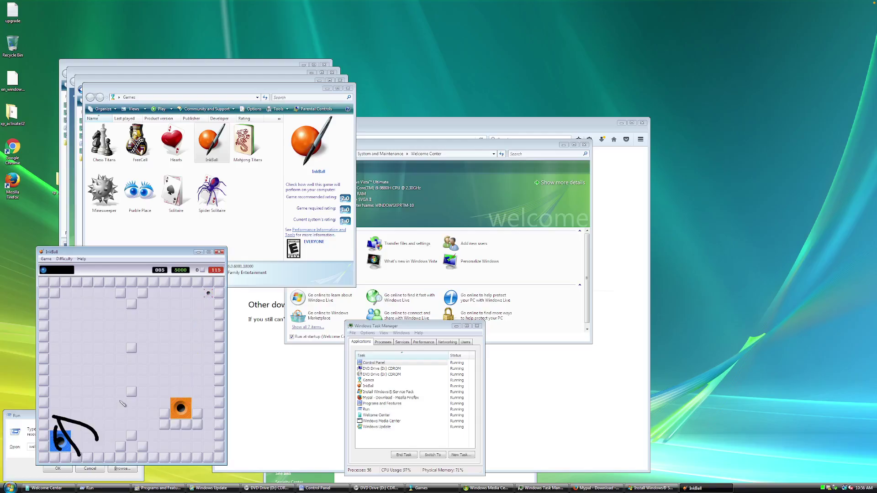
pyautogui.moveTo(186, 373); pyautogui.dragTo(164, 426)
pyautogui.moveTo(184, 382); pyautogui.dragTo(186, 417)
pyautogui.moveTo(193, 355); pyautogui.dragTo(185, 404)
pyautogui.moveTo(173, 357)
pyautogui.mouseDown()
pyautogui.moveTo(166, 407)
pyautogui.moveTo(182, 398)
pyautogui.mouseUp()
pyautogui.moveTo(188, 355)
pyautogui.mouseDown()
pyautogui.moveTo(185, 397)
pyautogui.moveTo(210, 383)
pyautogui.mouseUp()
pyautogui.moveTo(159, 393); pyautogui.dragTo(200, 400)
pyautogui.moveTo(150, 418)
pyautogui.mouseDown()
pyautogui.moveTo(225, 397)
pyautogui.moveTo(197, 412)
pyautogui.mouseUp()
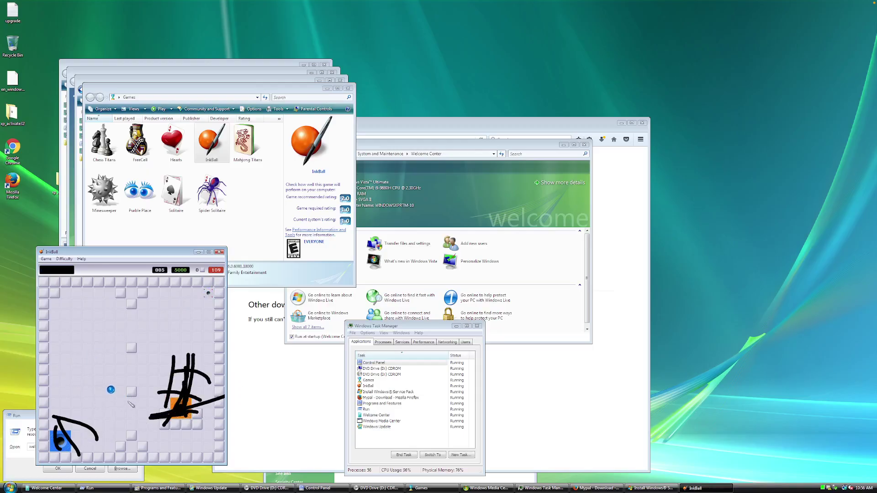
# Step: Draw short deflecting strokes and a diagonal line above the blue hole to redirect the blue ball
pyautogui.moveTo(81, 332); pyautogui.dragTo(86, 351)
pyautogui.moveTo(128, 329); pyautogui.dragTo(133, 328)
pyautogui.moveTo(103, 297); pyautogui.dragTo(94, 314)
pyautogui.moveTo(105, 361); pyautogui.dragTo(93, 414)
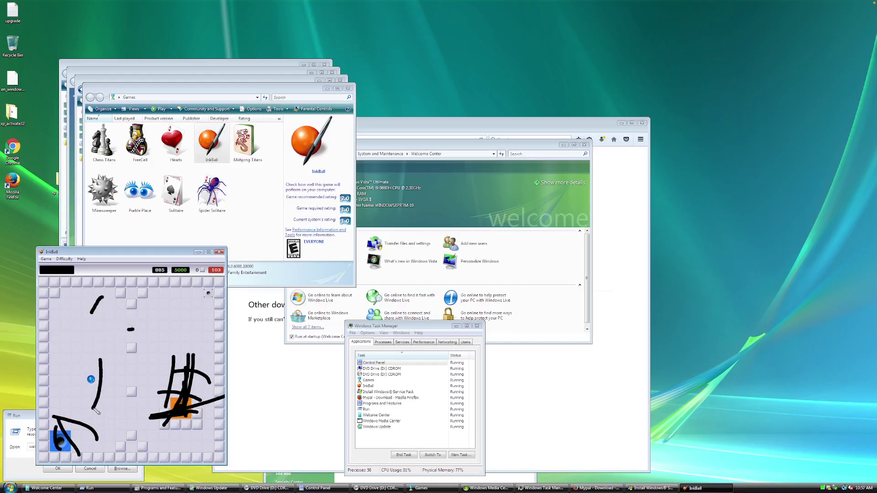
pyautogui.moveTo(99, 362); pyautogui.dragTo(40, 411)
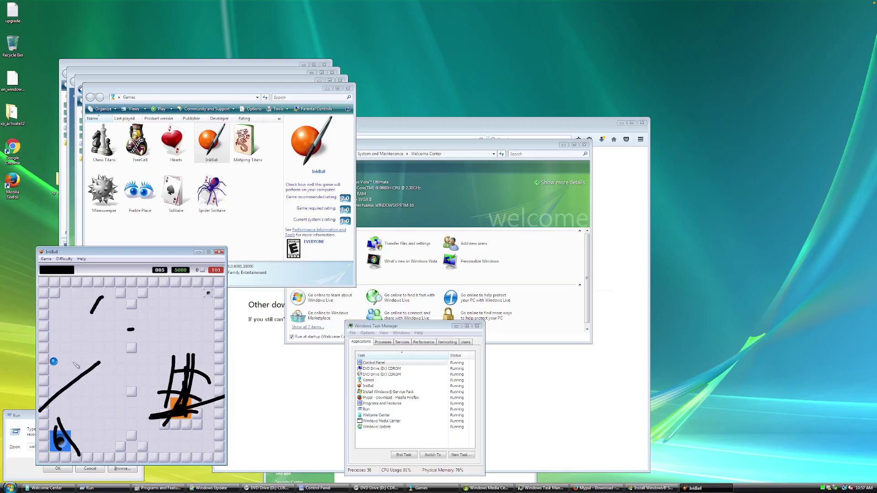
pyautogui.moveTo(89, 325); pyautogui.dragTo(63, 353)
pyautogui.moveTo(87, 315); pyautogui.dragTo(73, 347)
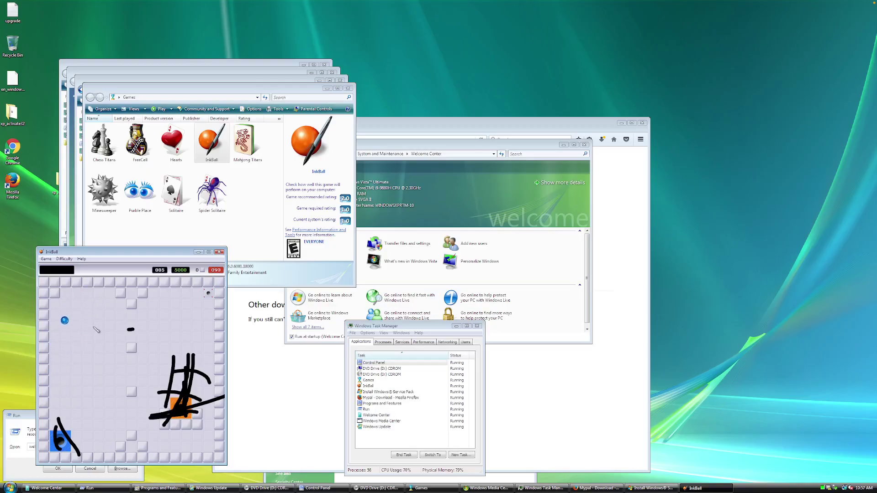
# Step: Draw a long diagonal line down to the blue hole and short strokes above it to guide the blue ball in
pyautogui.moveTo(110, 391); pyautogui.dragTo(104, 452)
pyautogui.moveTo(88, 302); pyautogui.dragTo(93, 335)
pyautogui.moveTo(105, 372); pyautogui.dragTo(46, 445)
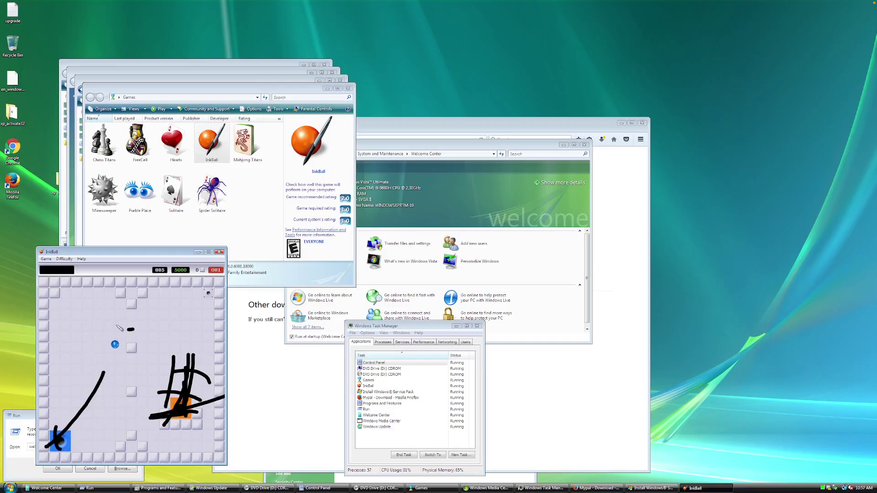
pyautogui.moveTo(92, 332); pyautogui.dragTo(79, 364)
pyautogui.moveTo(82, 318); pyautogui.dragTo(62, 352)
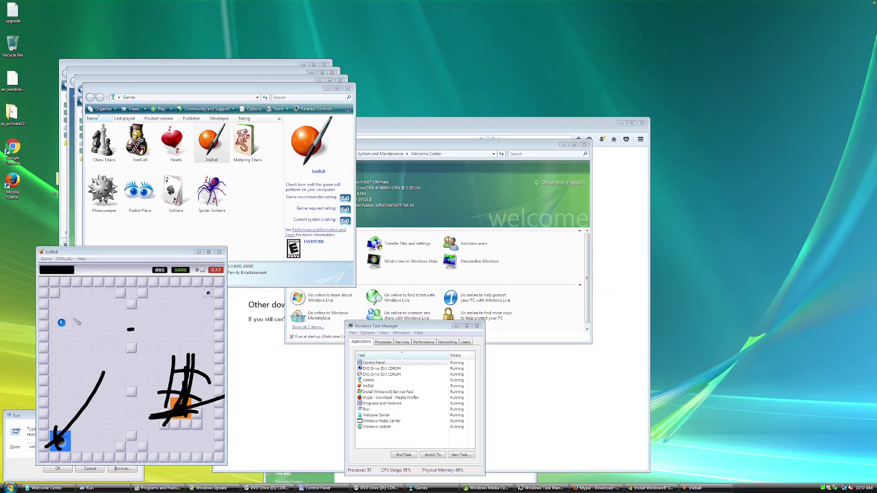
pyautogui.moveTo(78, 318); pyautogui.dragTo(105, 317)
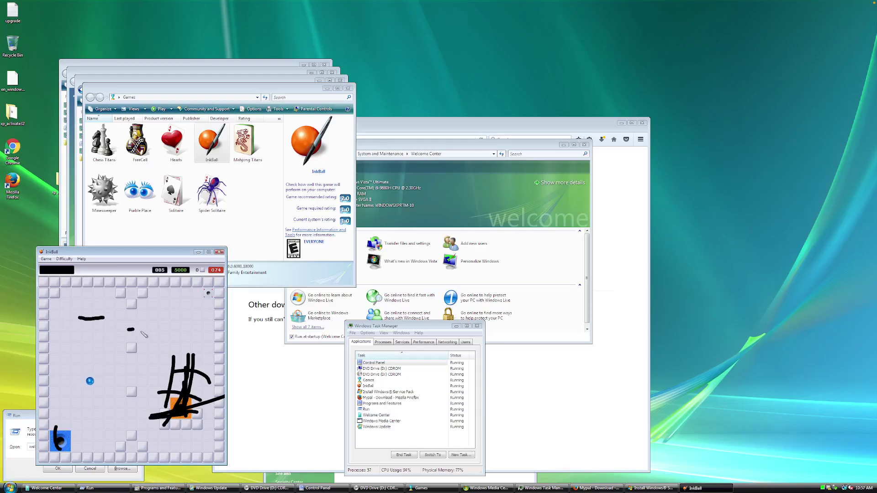
pyautogui.moveTo(100, 370); pyautogui.dragTo(90, 361)
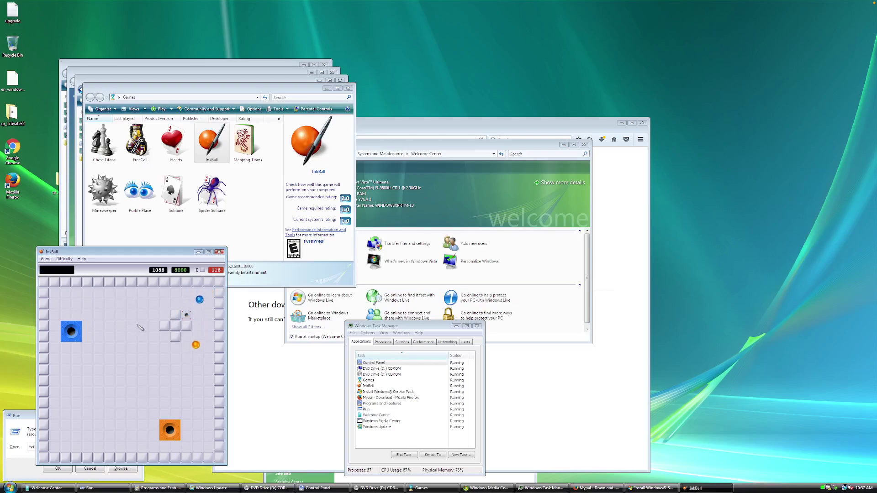
# Step: Draw ink lines across the middle of the third board to steer the orange ball toward the orange hole
pyautogui.moveTo(153, 397); pyautogui.dragTo(196, 441)
pyautogui.moveTo(61, 375); pyautogui.dragTo(148, 344)
pyautogui.moveTo(178, 387)
pyautogui.mouseDown()
pyautogui.moveTo(107, 388)
pyautogui.moveTo(101, 355)
pyautogui.moveTo(139, 333)
pyautogui.mouseUp()
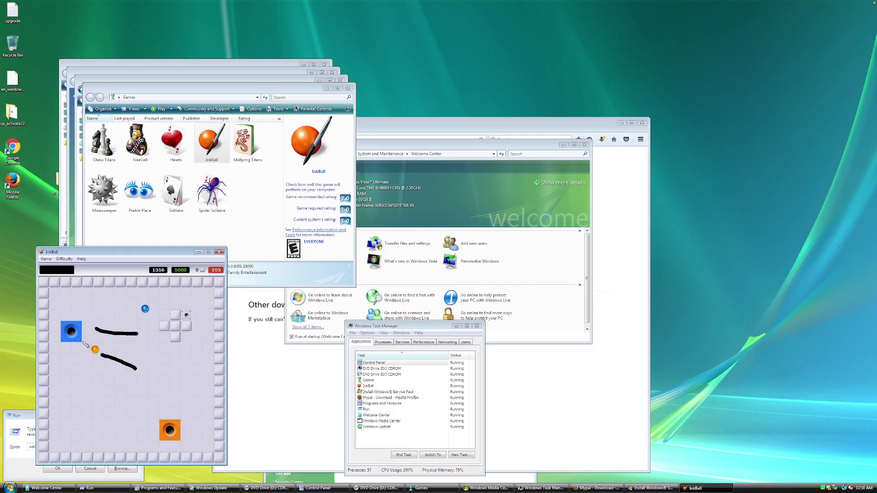
pyautogui.moveTo(72, 364); pyautogui.dragTo(122, 379)
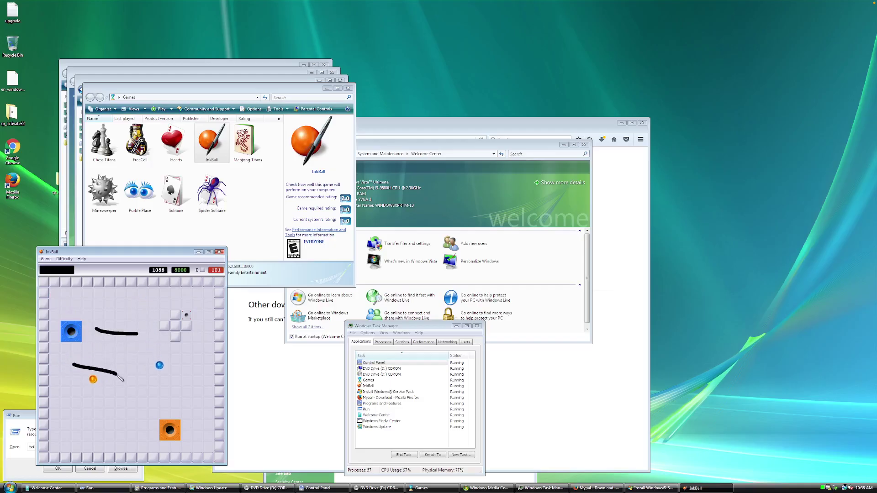
pyautogui.moveTo(185, 402); pyautogui.dragTo(129, 410)
pyautogui.moveTo(177, 362); pyautogui.dragTo(138, 372)
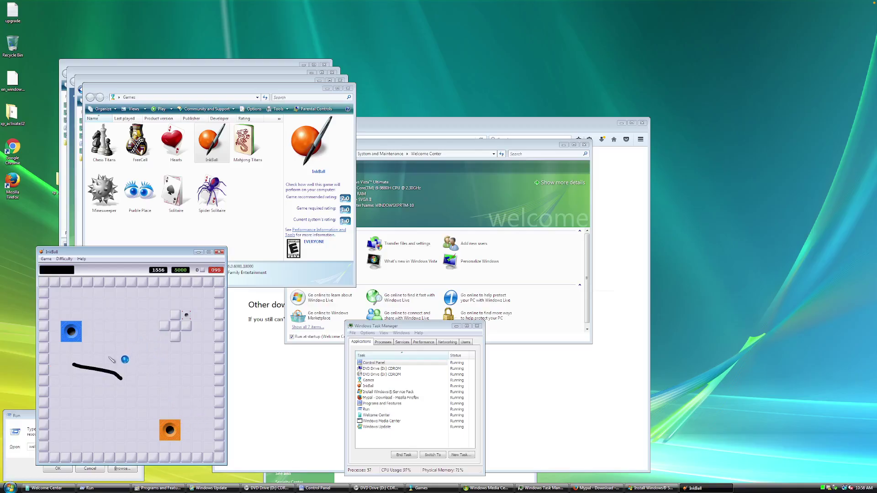
# Step: Draw a curve below and strokes beside the blue hole to guide the blue ball, and close InkBall
pyautogui.moveTo(138, 375); pyautogui.dragTo(74, 349)
pyautogui.moveTo(122, 305); pyautogui.dragTo(108, 338)
pyautogui.moveTo(114, 289); pyautogui.dragTo(94, 333)
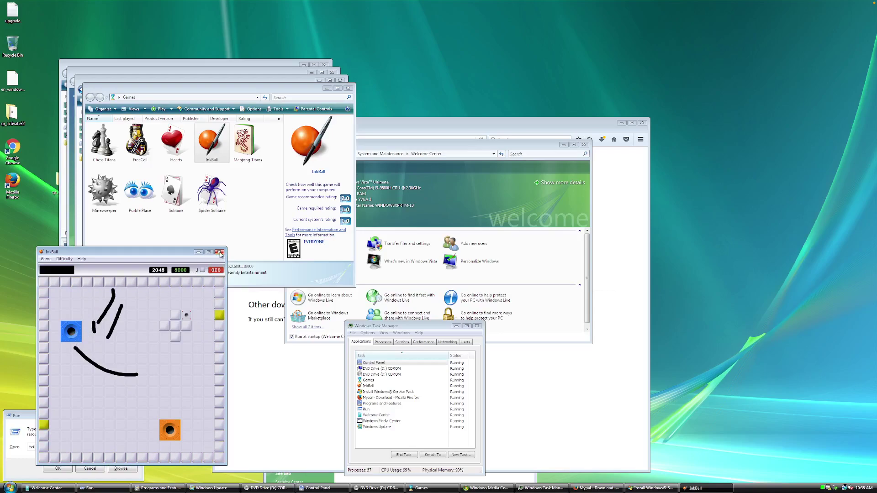
pyautogui.click(219, 251)
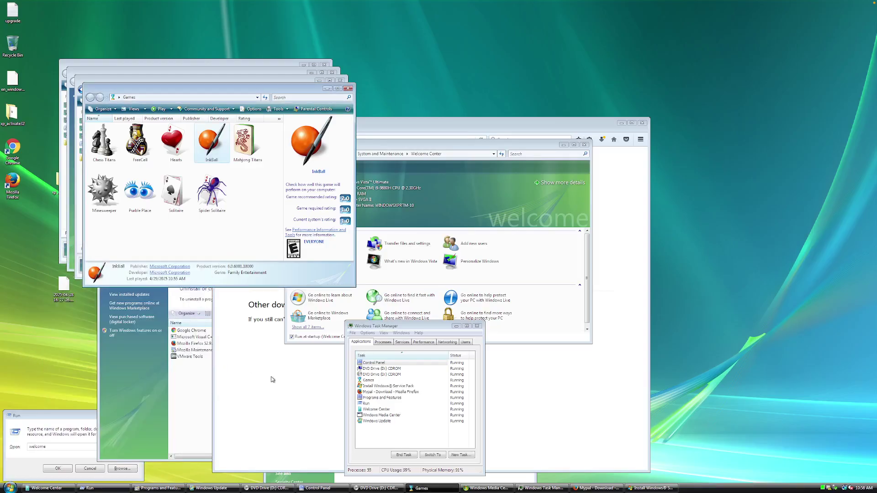
# Step: Bring Programs and Features to the front and move the Firefox window to the desktop's lower-right area
pyautogui.click(237, 358)
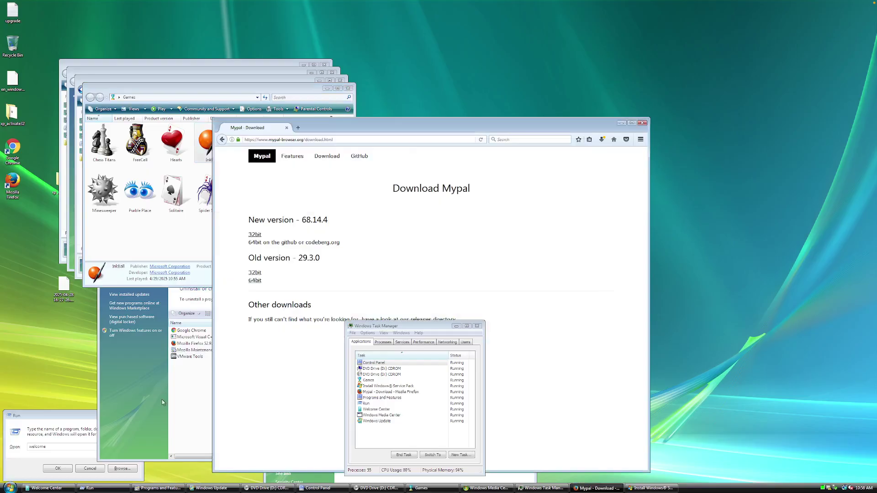
pyautogui.click(163, 405)
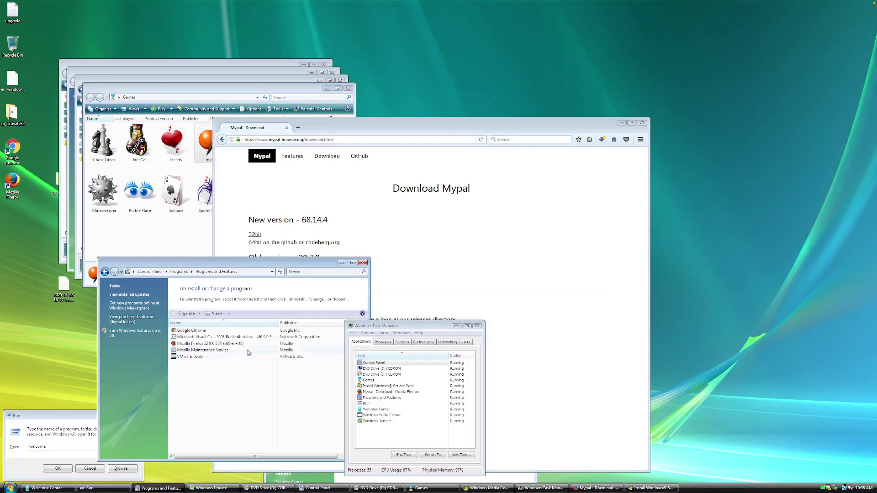
pyautogui.click(418, 135)
pyautogui.moveTo(421, 130); pyautogui.dragTo(599, 351)
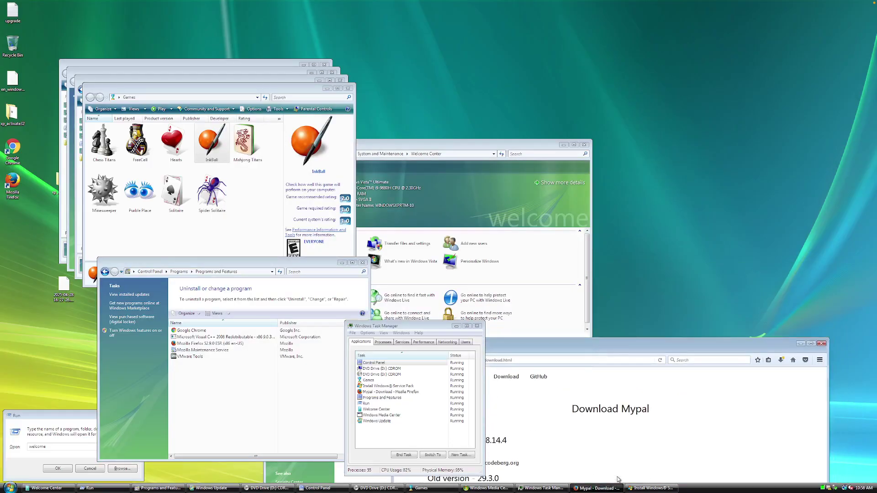
# Step: Bring the Service Pack installer forward, and close Welcome Center and the installer once Service Pack 2 is installed
pyautogui.click(661, 489)
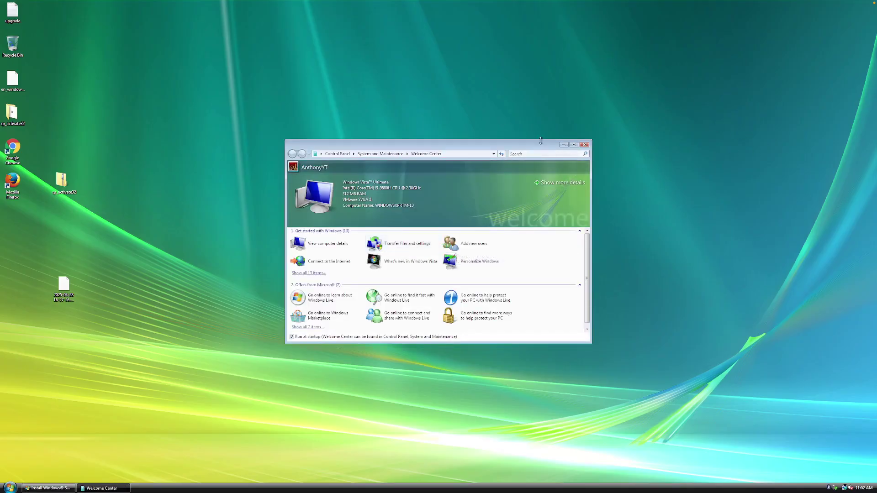
pyautogui.click(585, 145)
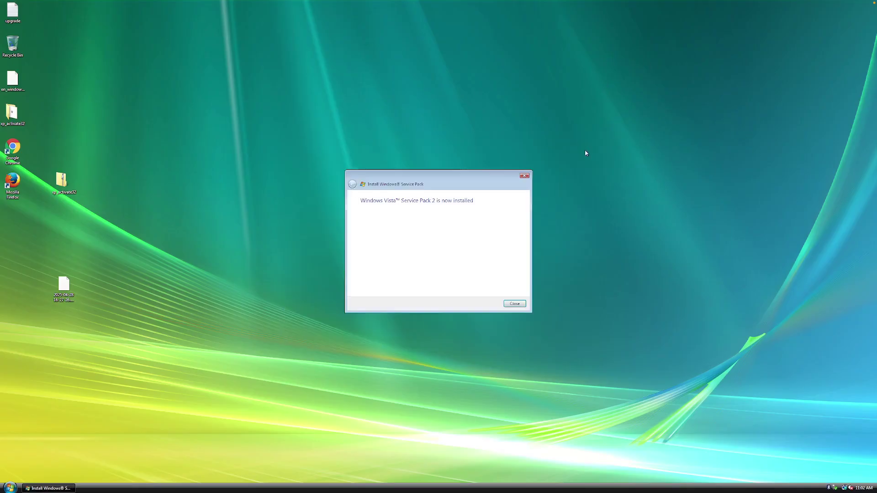
pyautogui.click(515, 304)
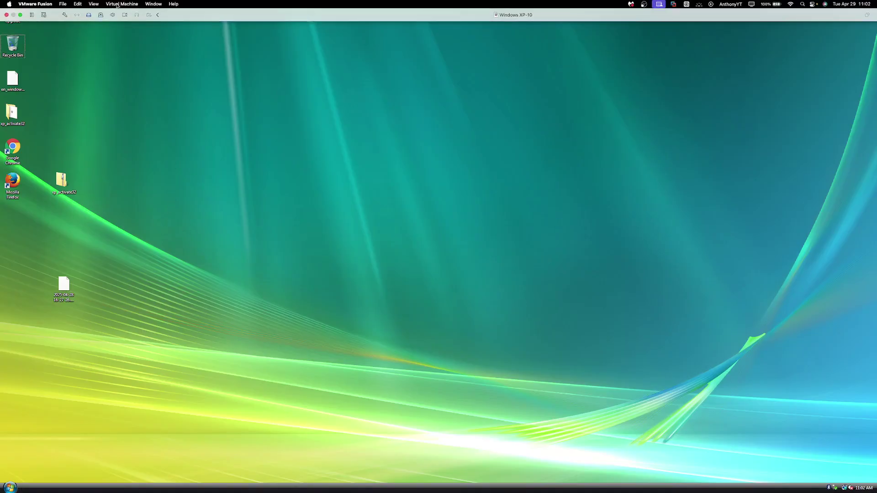
# Step: Attach the disc image "VMWare Tools for Windows Vista.iso" to the virtual machine's CD/DVD drive
pyautogui.click(121, 4)
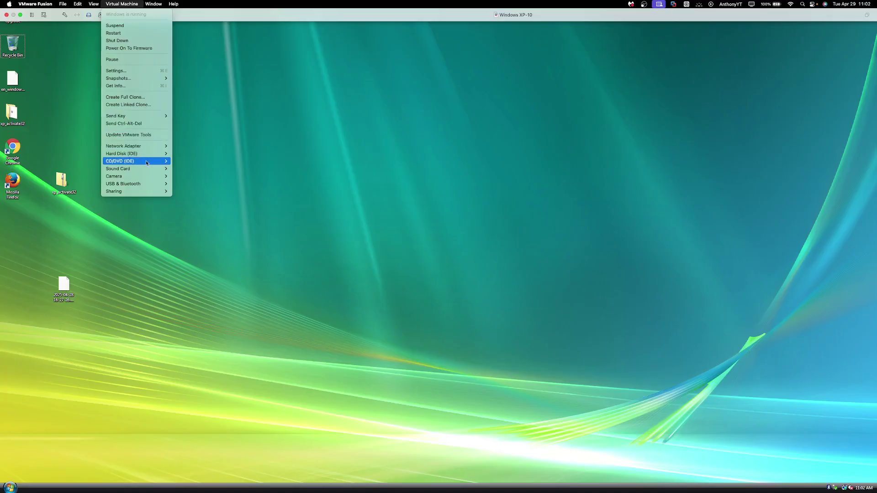
pyautogui.moveTo(148, 162)
pyautogui.click(197, 174)
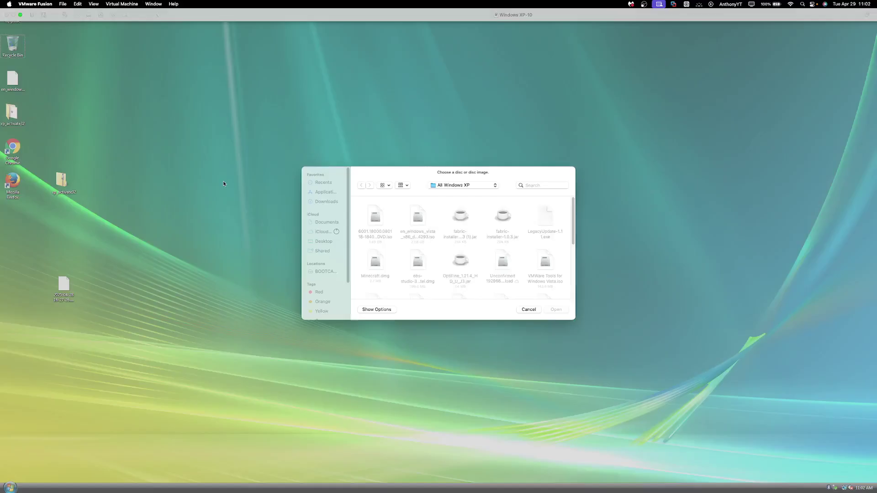
pyautogui.scroll(-2, 420, 241)
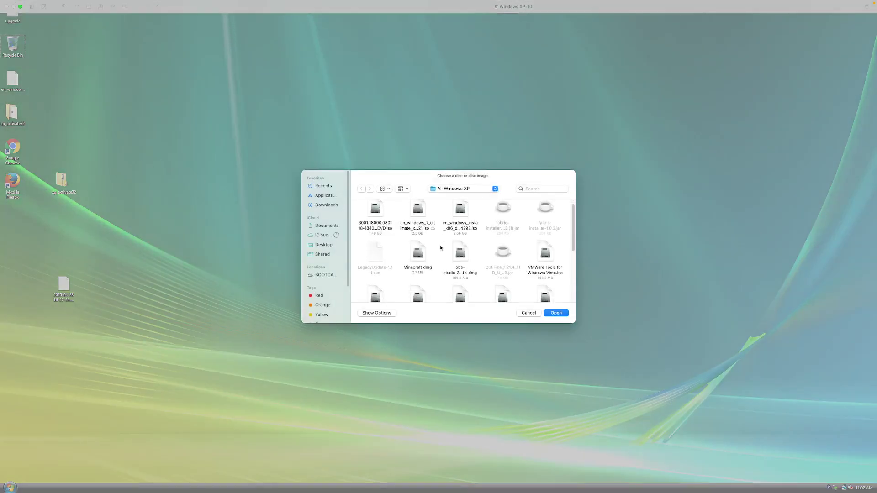
pyautogui.click(543, 256)
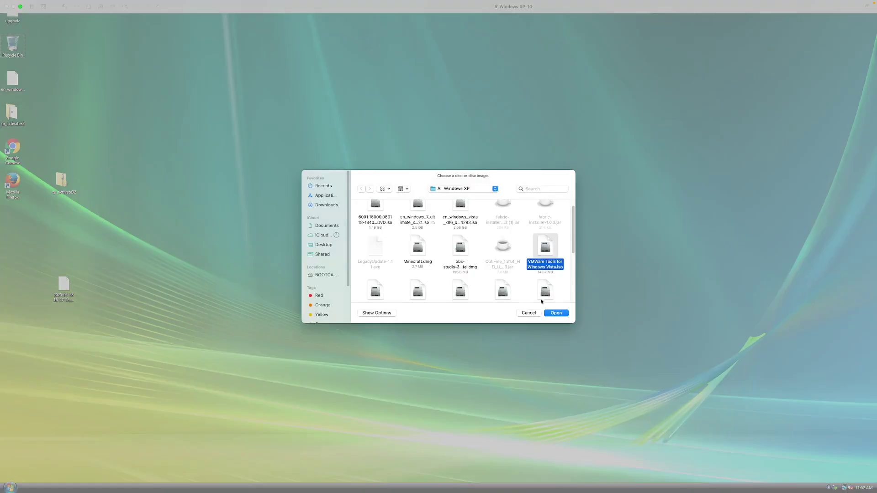
pyautogui.click(550, 314)
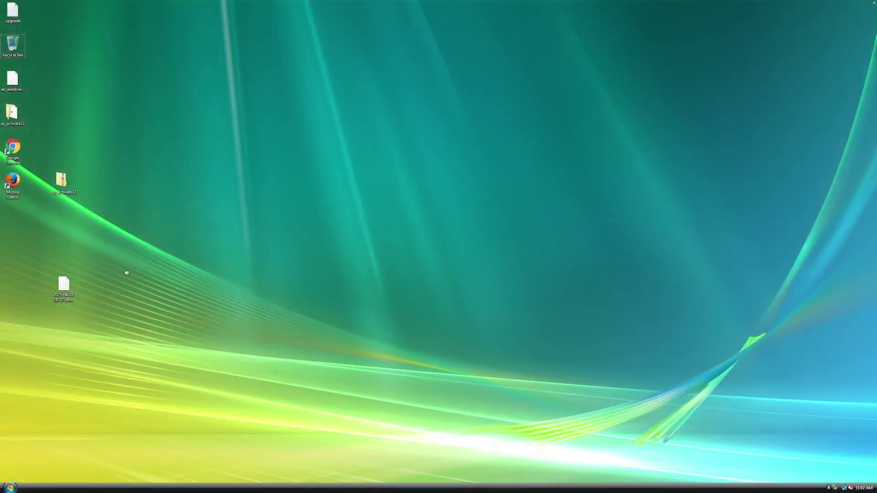
# Step: Launch the 32-bit setup program from the VMware Tools DVD drive and allow it to run
pyautogui.click(10, 488)
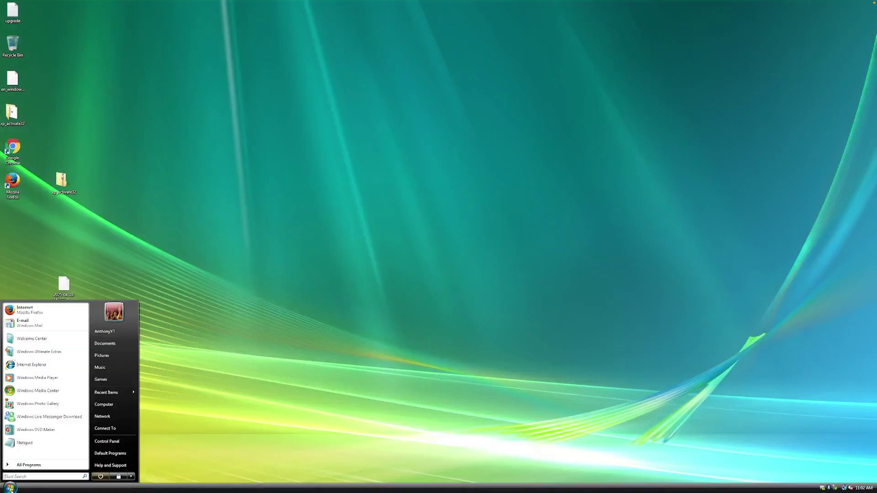
pyautogui.click(104, 404)
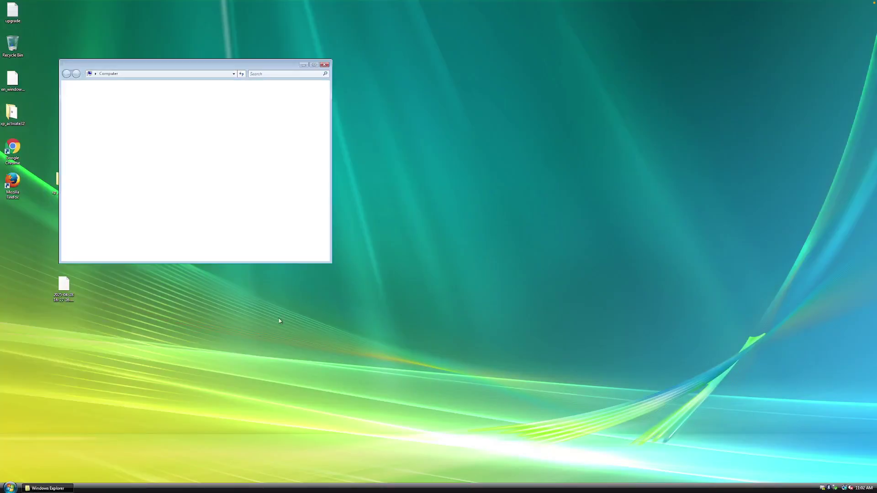
pyautogui.doubleClick(164, 145)
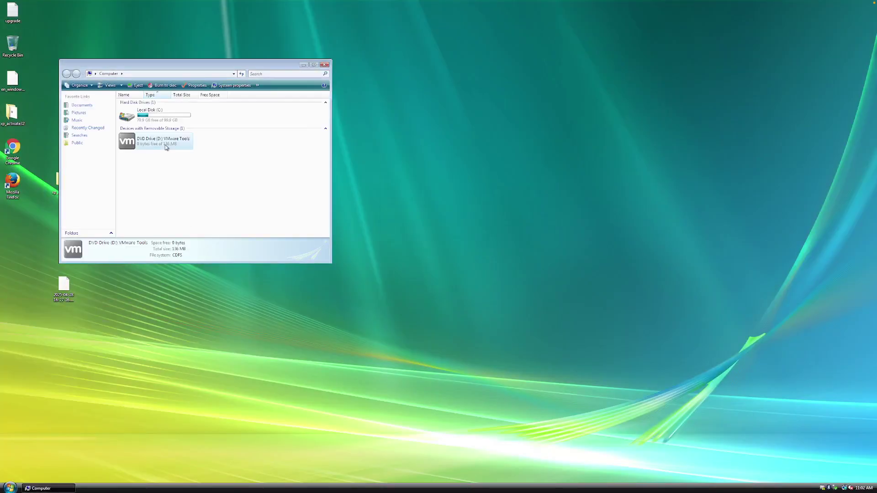
pyautogui.doubleClick(212, 150)
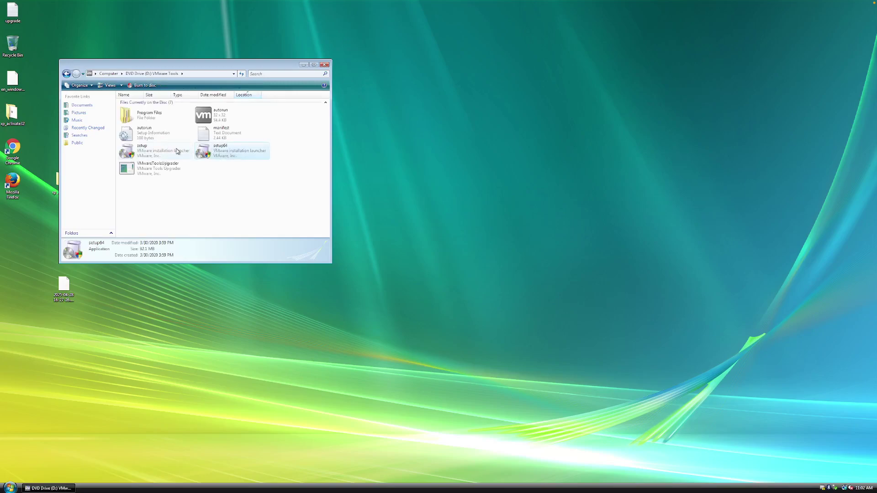
pyautogui.doubleClick(174, 151)
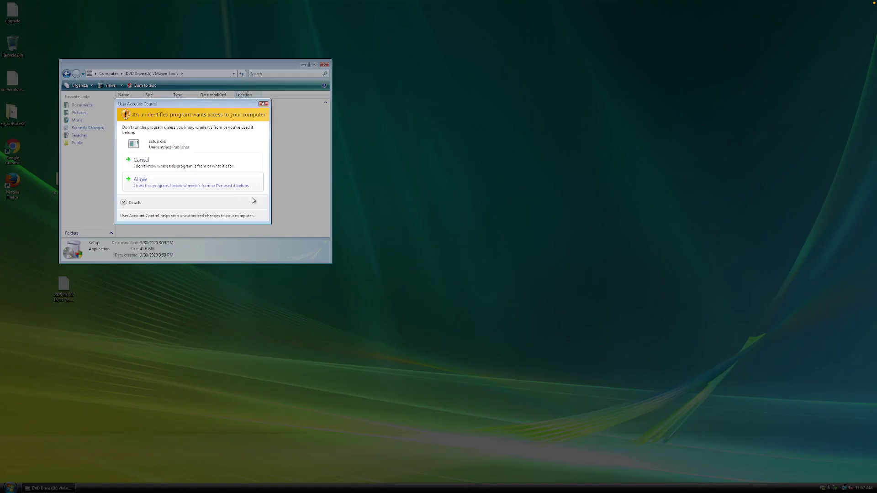
pyautogui.click(240, 186)
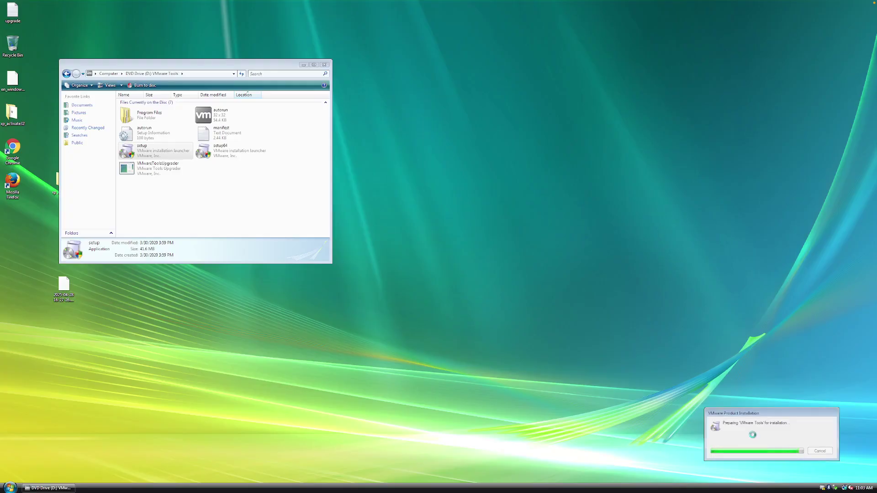
# Step: Try to install VMware Tools with the Typical setup type
pyautogui.moveTo(758, 414); pyautogui.dragTo(695, 416)
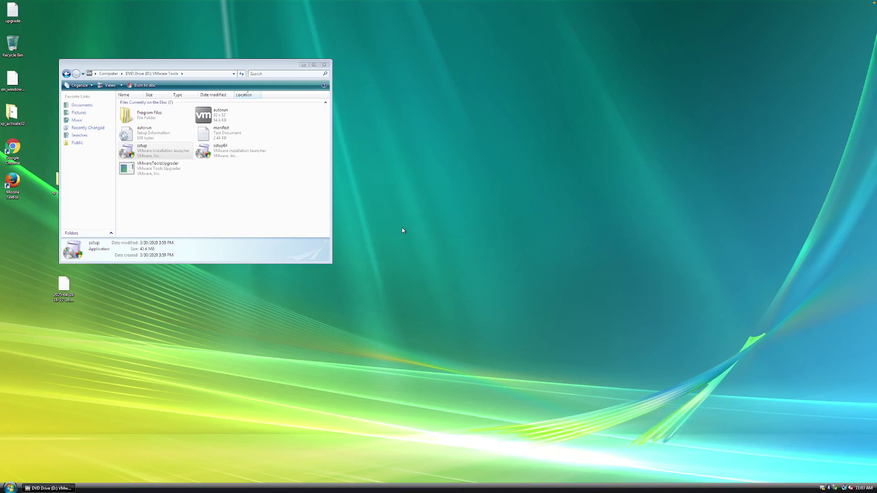
pyautogui.click(475, 298)
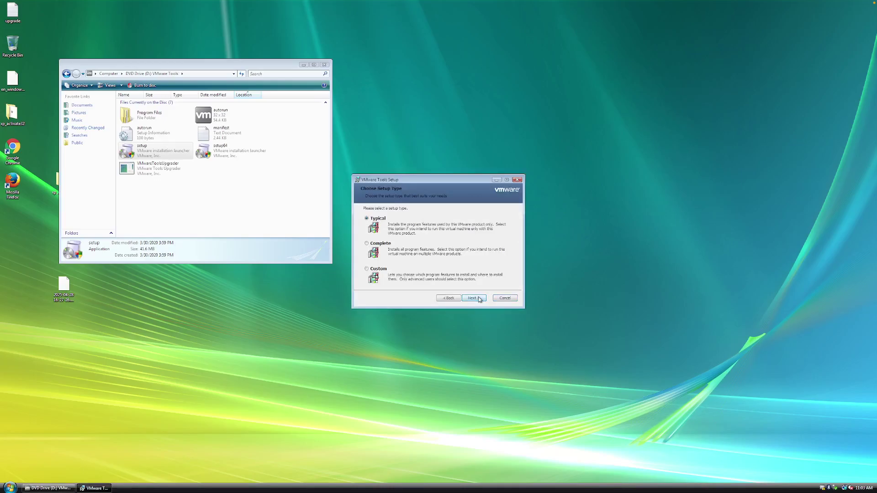
pyautogui.click(479, 299)
pyautogui.click(479, 299)
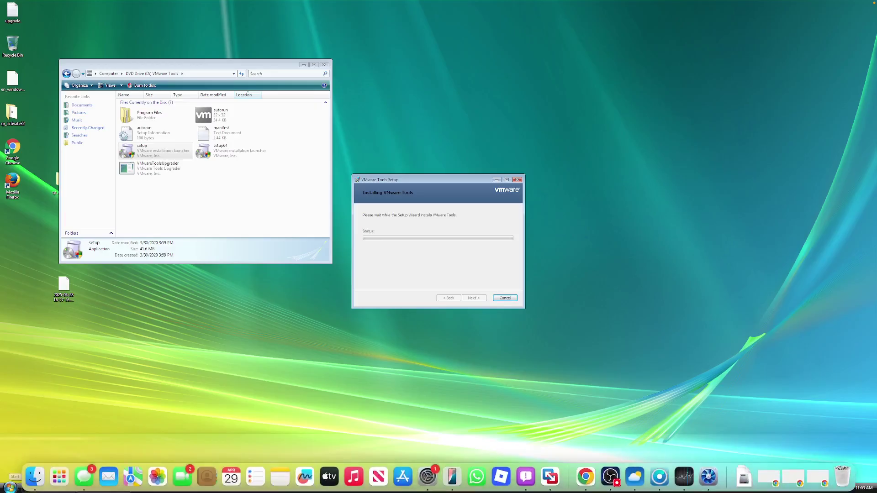
# Step: Open Device Manager with administrator permission and select the Multimedia Audio Controller under Other devices
pyautogui.click(10, 486)
pyautogui.write('device')
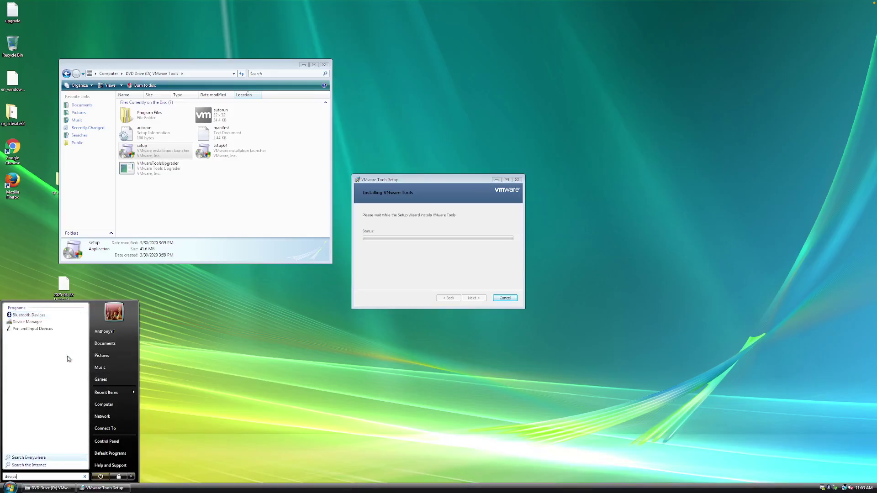
pyautogui.click(27, 322)
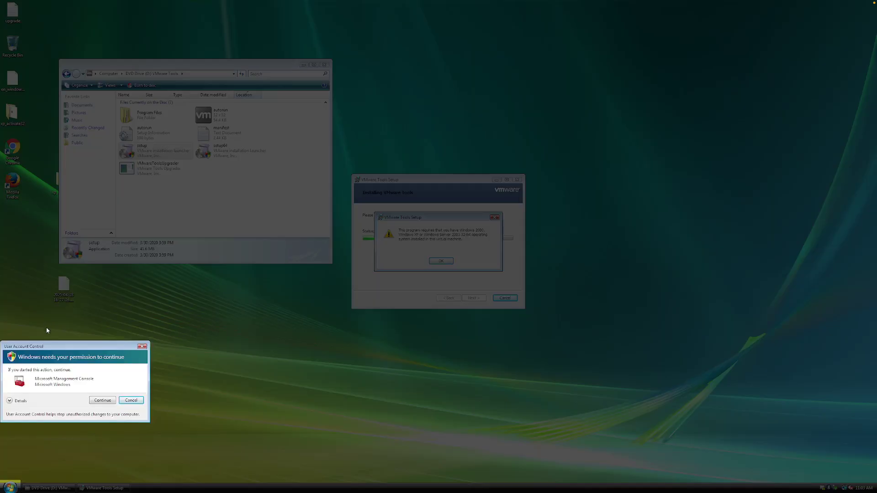
pyautogui.click(93, 401)
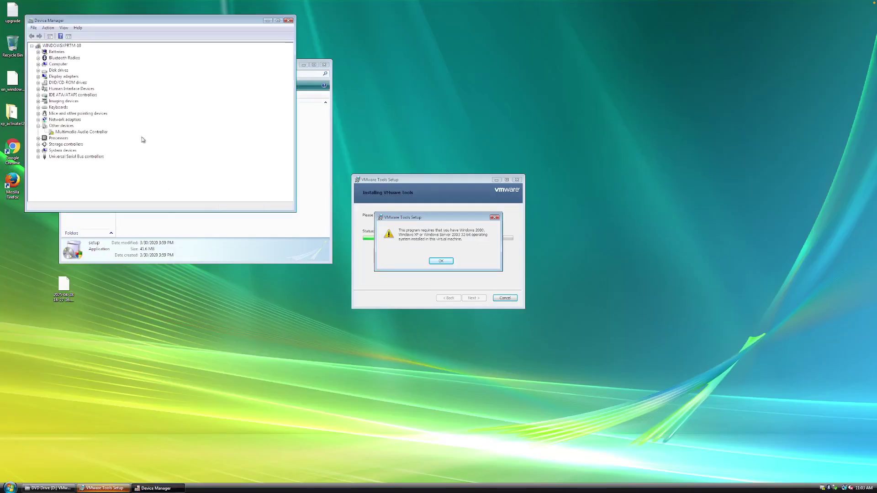
pyautogui.click(106, 132)
# Step: Dismiss the VMware Tools setup wizard and shut down the virtual machine
pyautogui.click(445, 263)
pyautogui.click(473, 297)
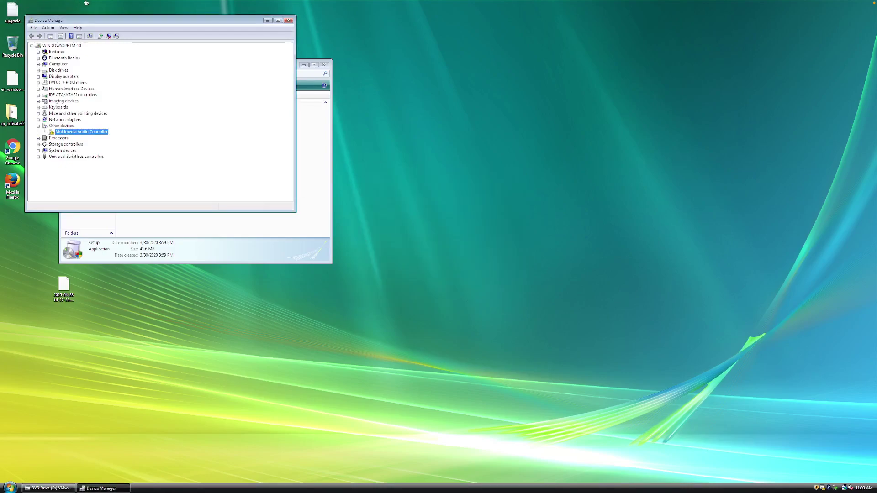
pyautogui.moveTo(86, 2)
pyautogui.click(121, 4)
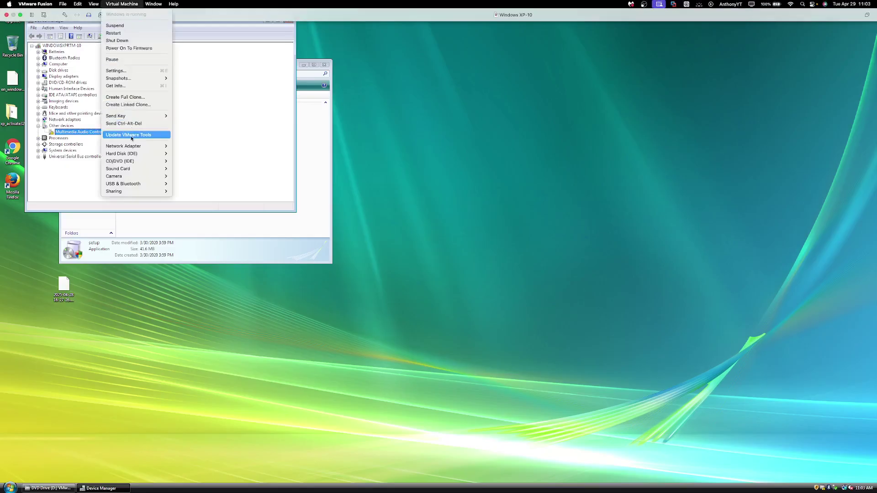
pyautogui.moveTo(137, 161)
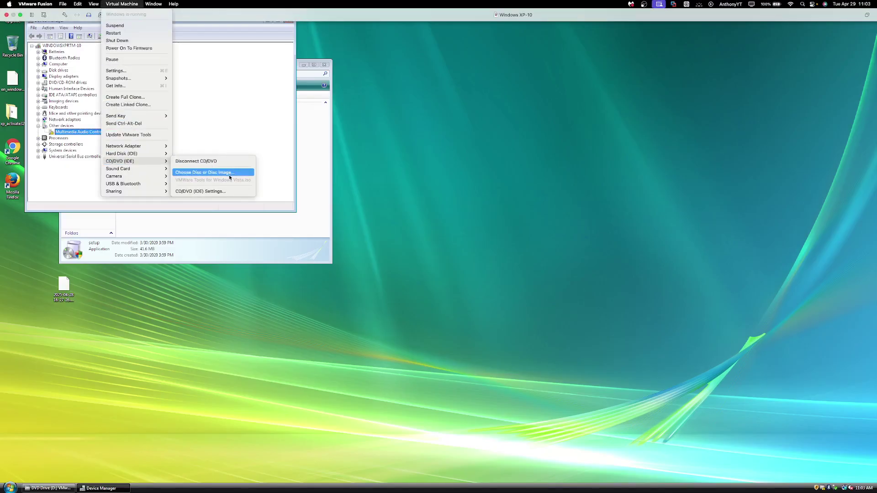
pyautogui.click(140, 43)
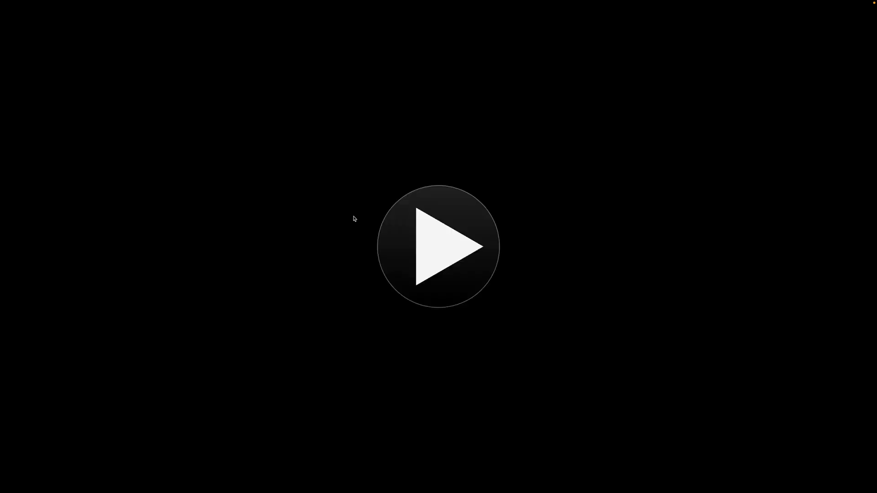
# Step: Load the Windows 7 Ultimate ISO into the virtual machine's CD/DVD drive and start the machine
pyautogui.moveTo(339, 2)
pyautogui.click(131, 4)
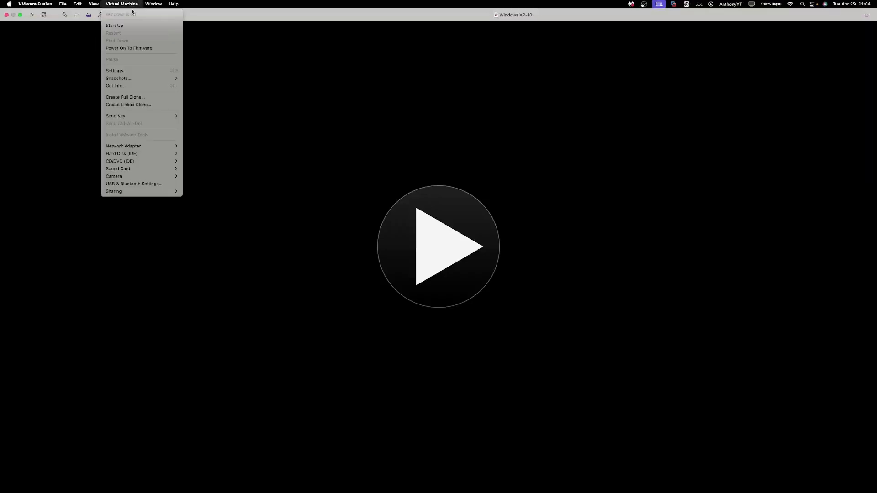
pyautogui.moveTo(150, 163)
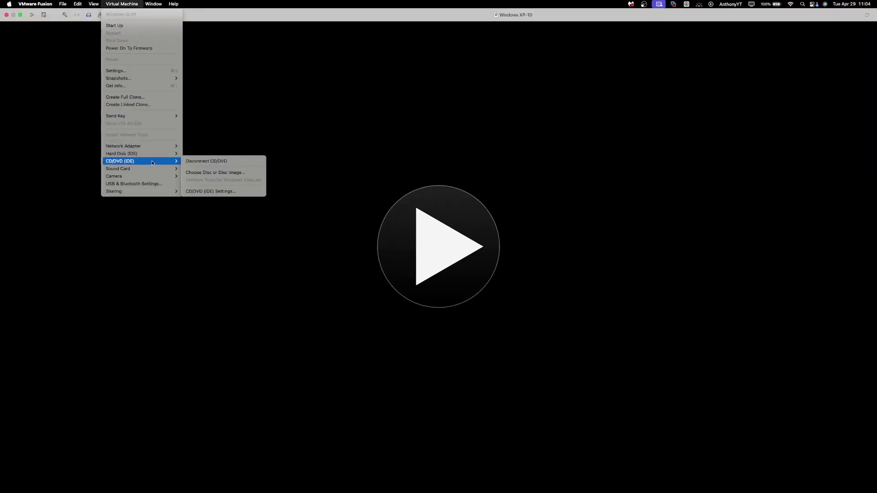
pyautogui.click(214, 173)
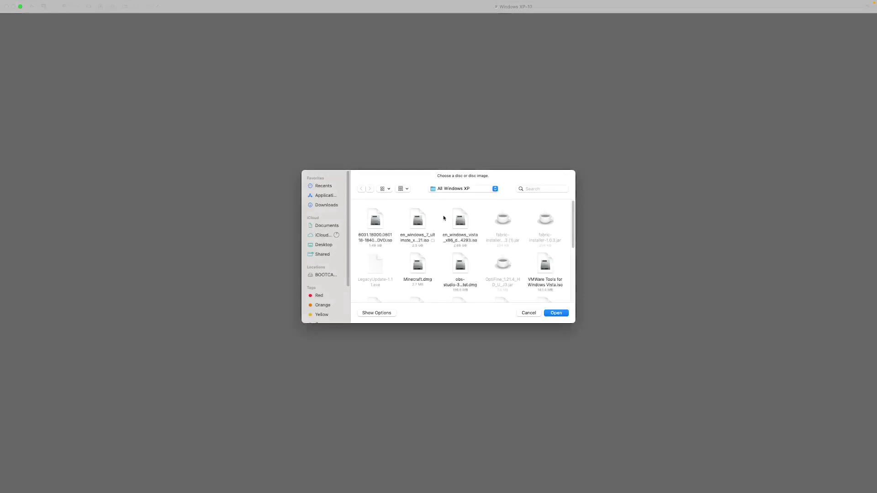
pyautogui.click(423, 223)
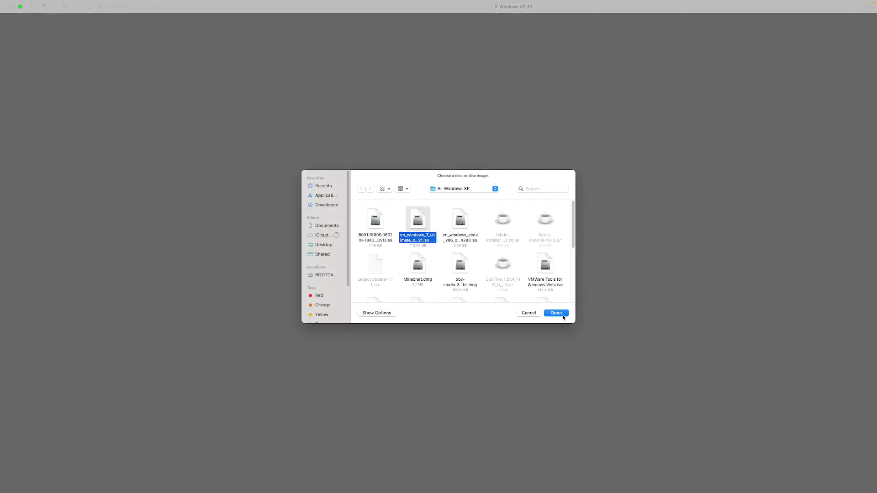
pyautogui.click(563, 314)
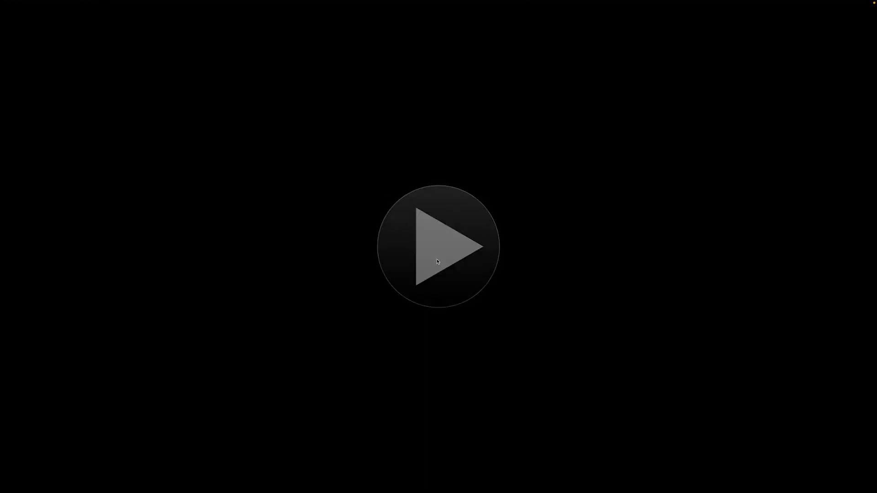
pyautogui.click(439, 264)
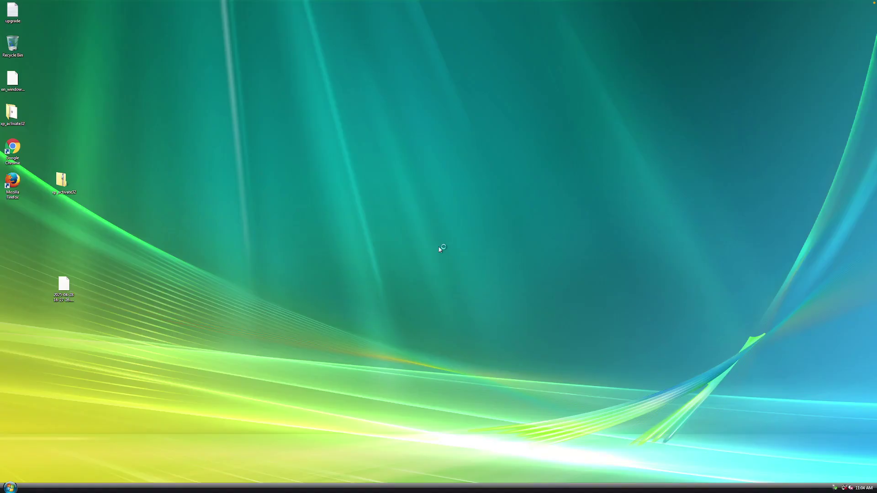
# Step: Open the Computer window to view the drives
pyautogui.moveTo(563, 193); pyautogui.dragTo(85, 421)
pyautogui.click(10, 487)
pyautogui.click(103, 405)
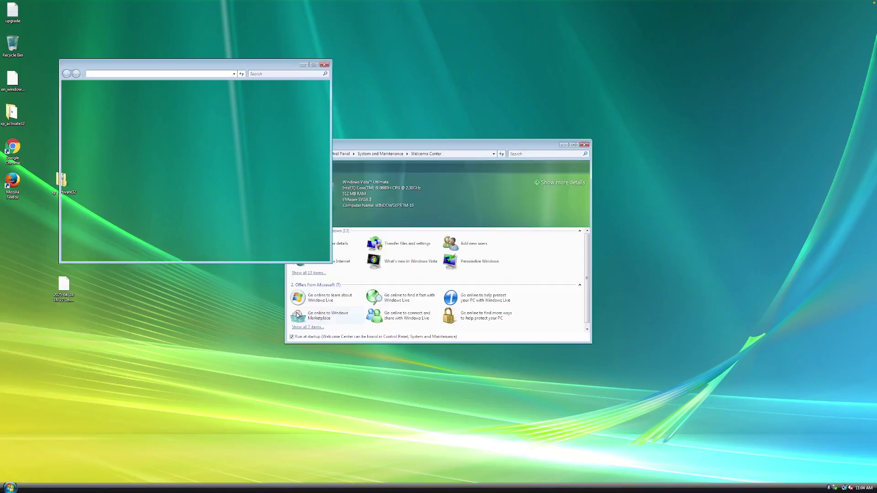
# Step: Open the desktop's Personalization settings and move that window below the Computer window
pyautogui.rightClick(190, 368)
pyautogui.click(217, 426)
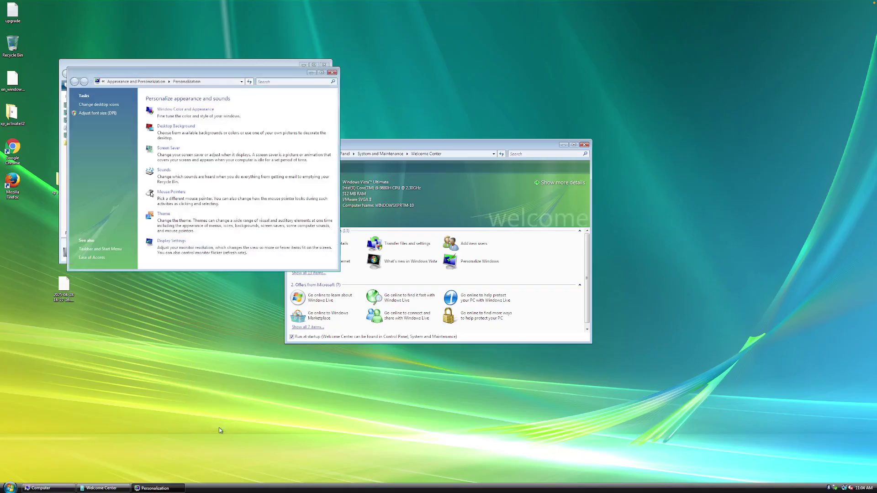
pyautogui.moveTo(223, 77); pyautogui.dragTo(231, 282)
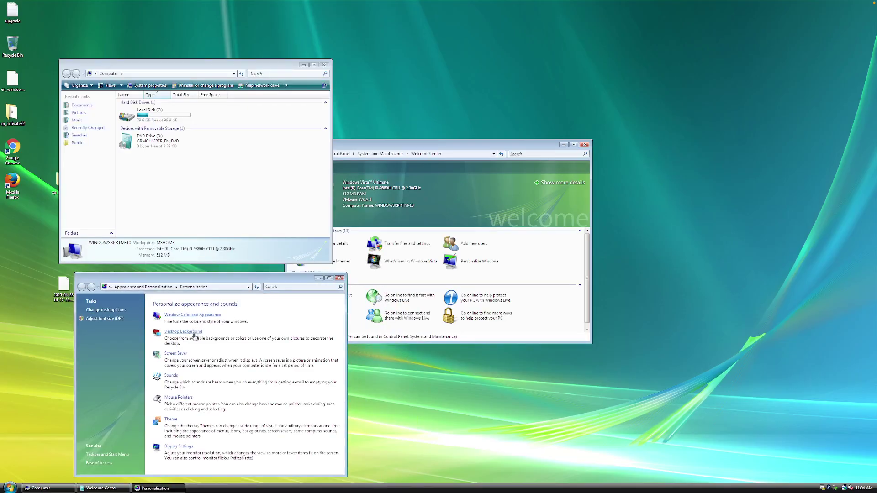
# Step: Look through the built-in Windows wallpapers in the Desktop Background settings, then close the window without choosing one
pyautogui.click(192, 333)
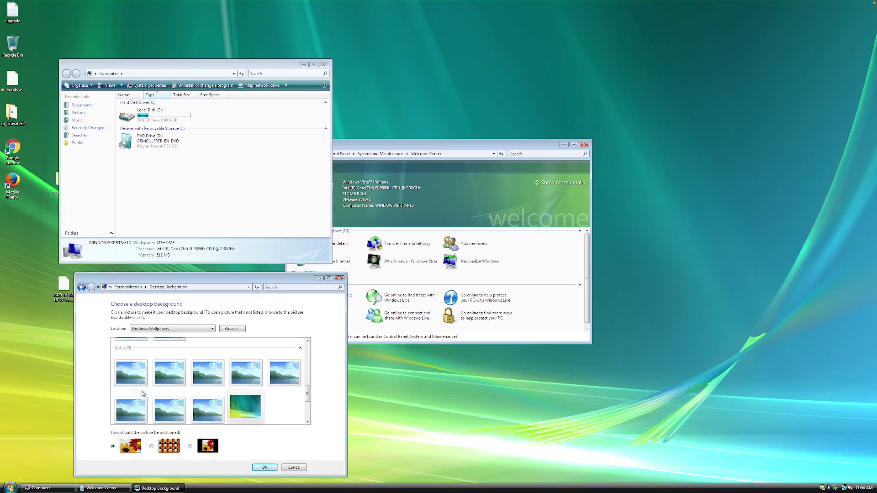
pyautogui.scroll(1, 288, 406)
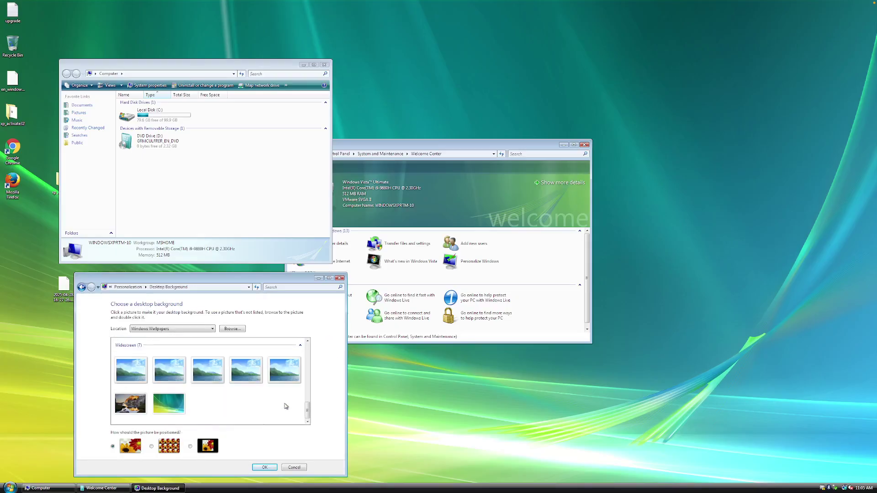
pyautogui.scroll(3, 284, 406)
pyautogui.scroll(5, 286, 406)
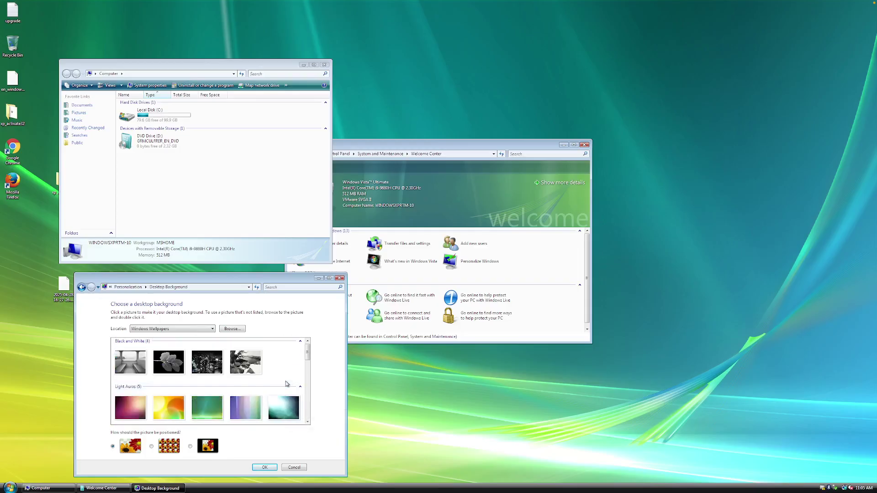
pyautogui.click(339, 279)
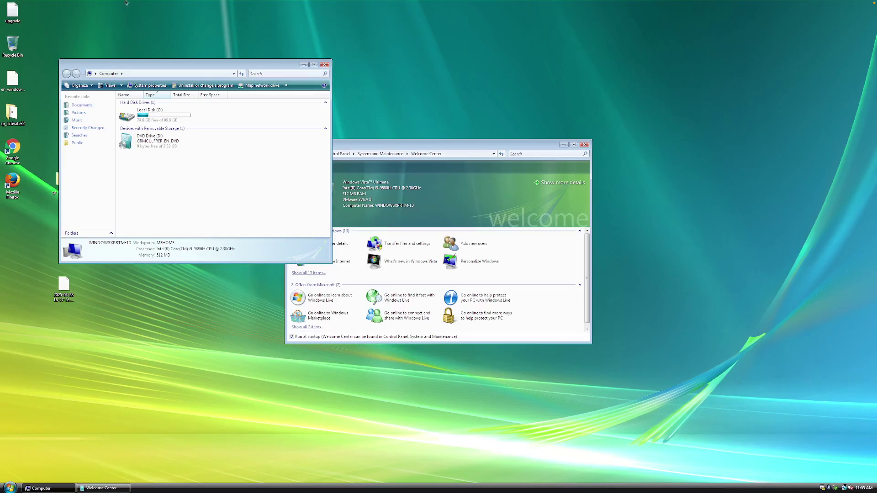
# Step: Open Mozilla Firefox and search the web for "windows xp bliss background"
pyautogui.doubleClick(21, 188)
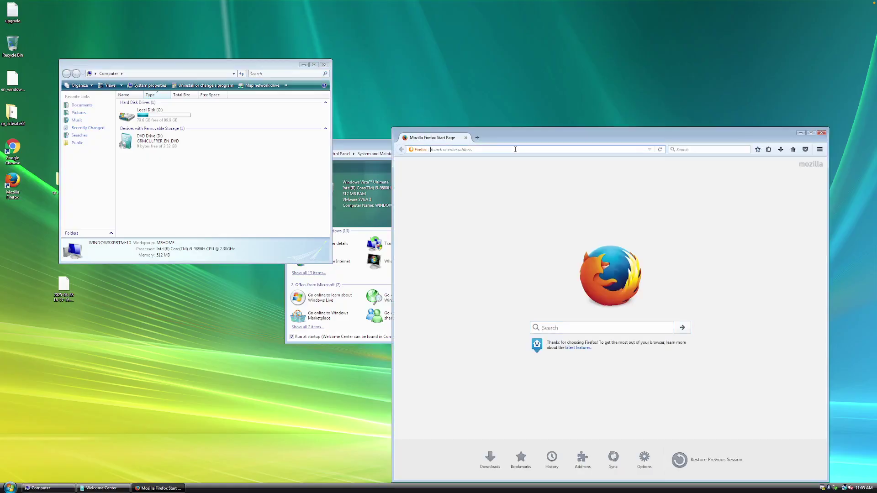
pyautogui.click(515, 150)
pyautogui.write('wwin===')
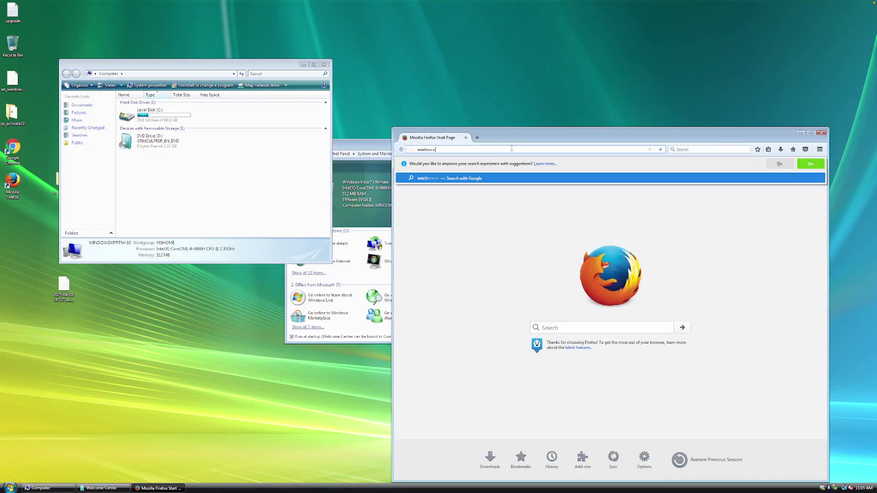
pyautogui.press('BackSpace')
pyautogui.press('BackSpace')
pyautogui.press('BackSpace')
pyautogui.press('BackSpace')
pyautogui.write('win')
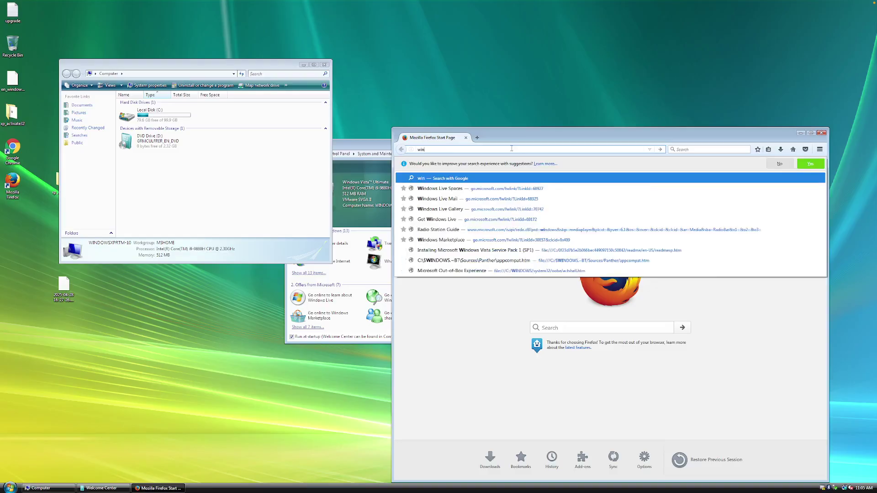
pyautogui.write('dows xp bli')
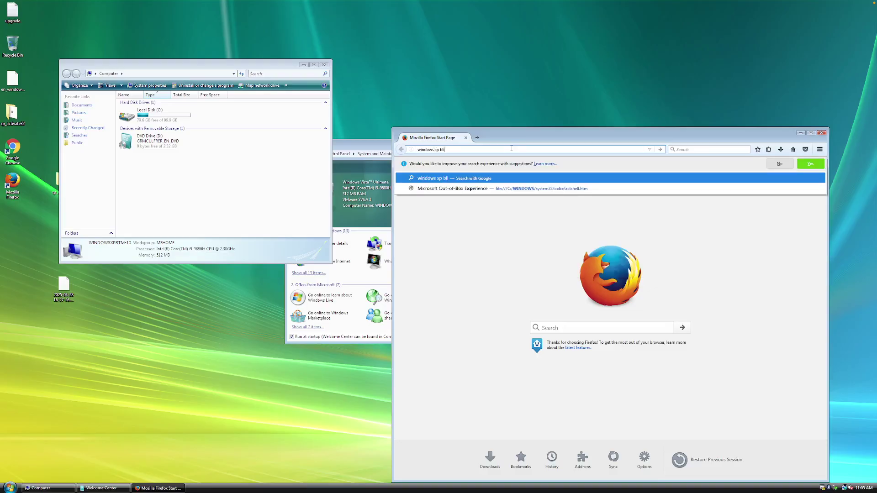
pyautogui.write('ss background')
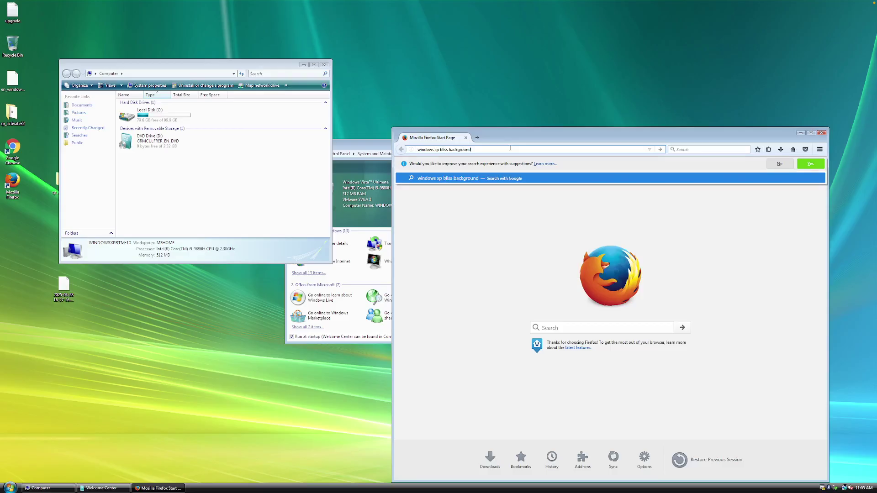
pyautogui.press('Return')
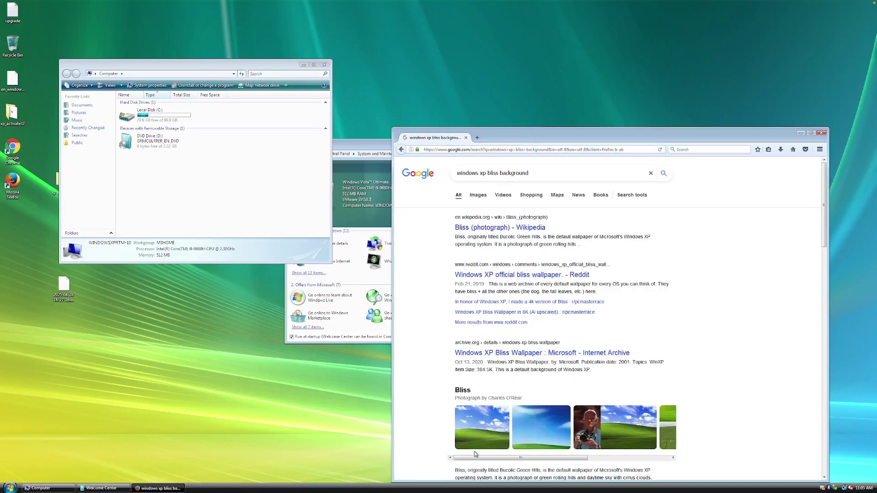
# Step: Save the first Bliss thumbnail from the search results as a JPEG in Downloads and open the downloaded picture
pyautogui.rightClick(477, 438)
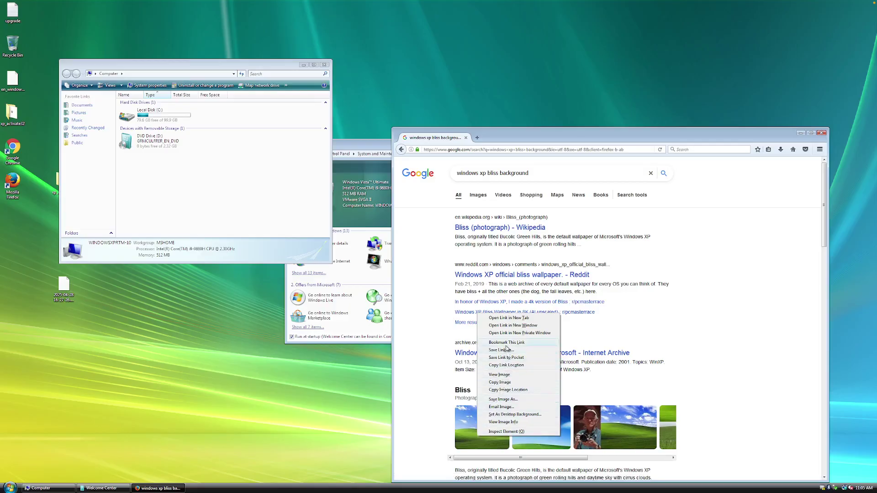
pyautogui.click(503, 399)
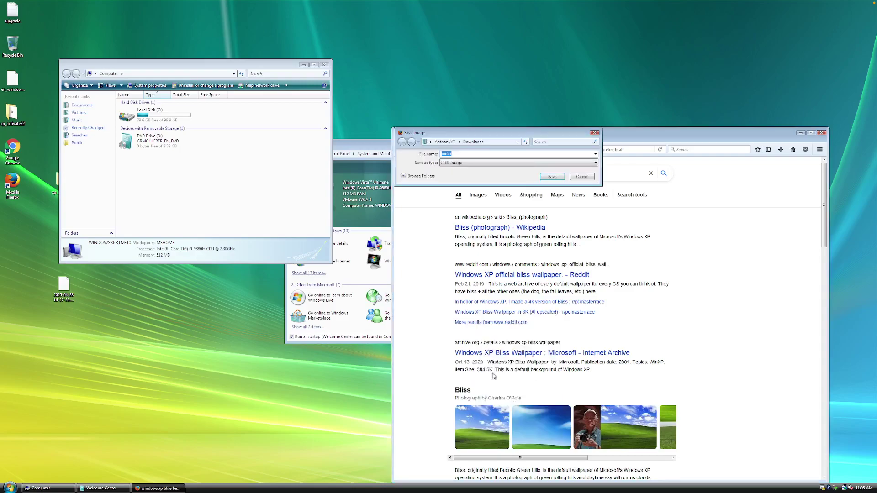
pyautogui.click(550, 179)
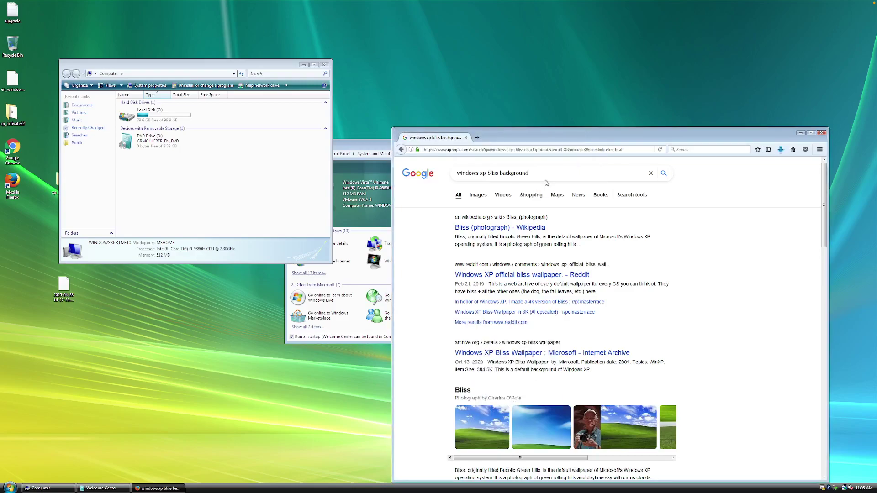
pyautogui.click(781, 150)
pyautogui.click(685, 163)
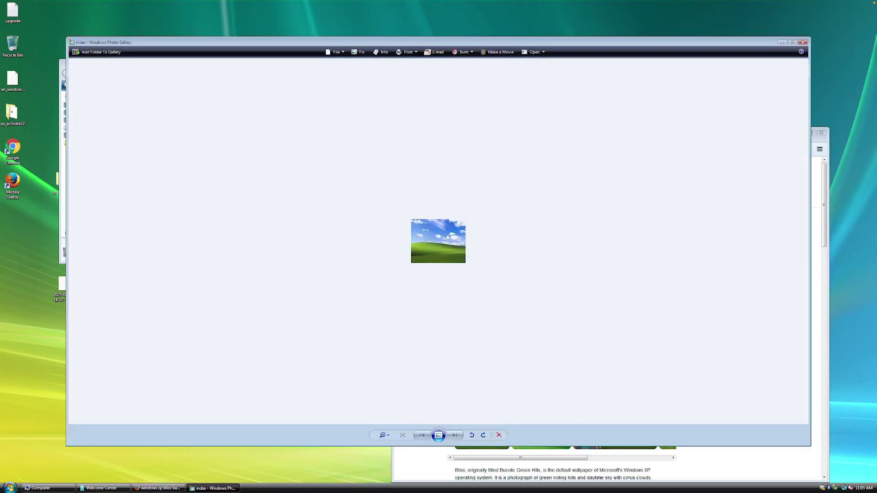
# Step: Open the Desktop Background settings and browse for a picture in C:\Users\Owner\Downloads
pyautogui.rightClick(14, 341)
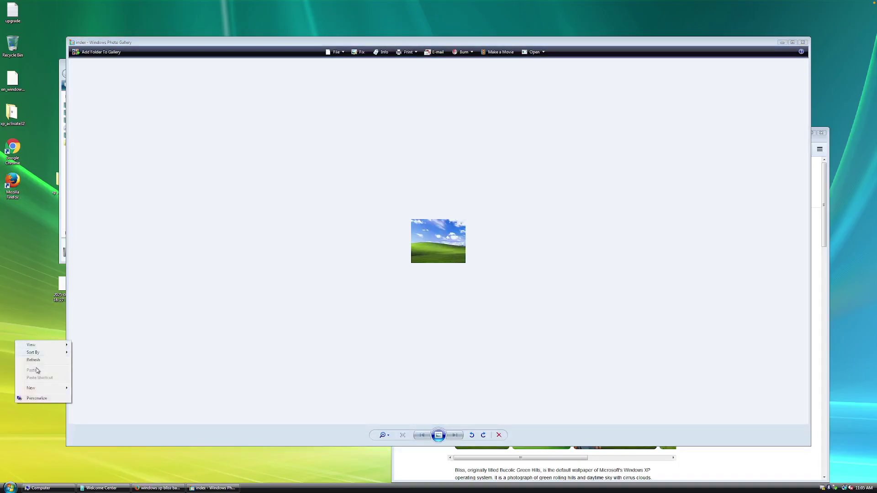
pyautogui.click(48, 399)
pyautogui.click(183, 134)
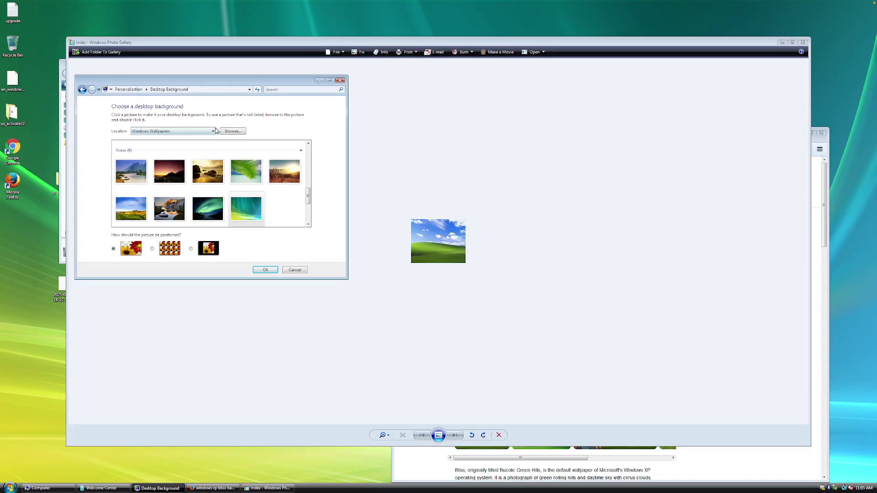
pyautogui.click(230, 131)
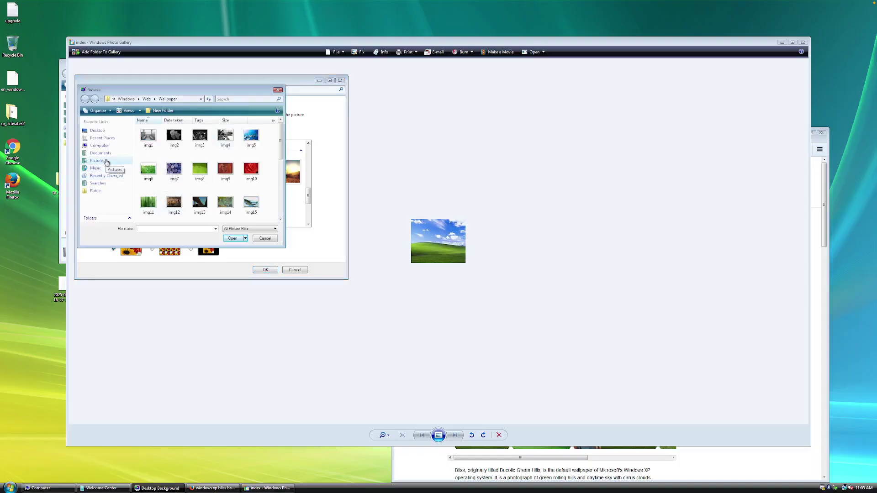
pyautogui.click(188, 99)
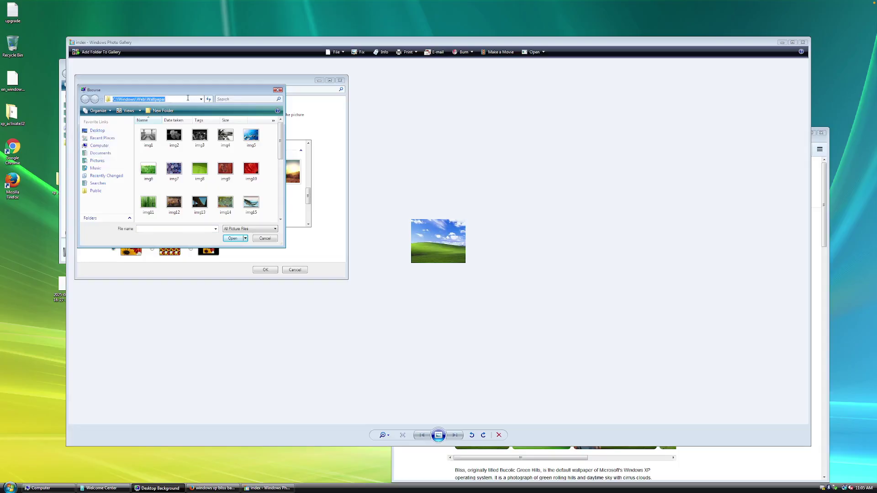
pyautogui.write('C:\\')
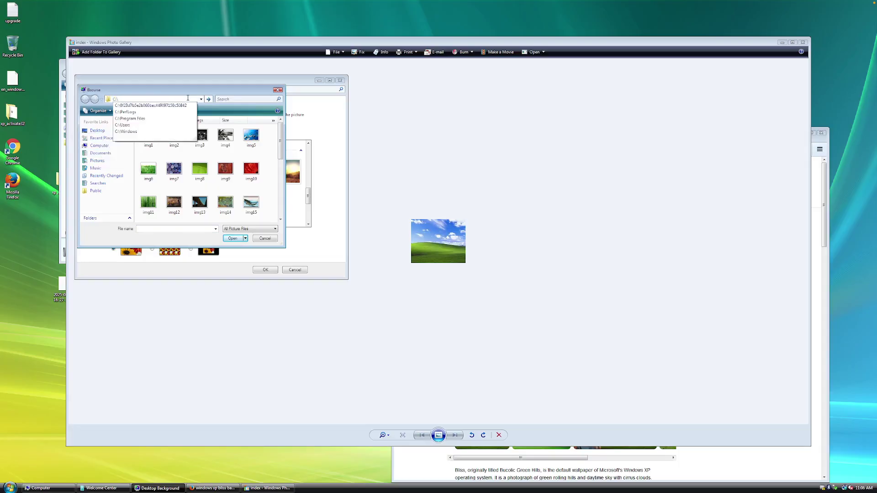
pyautogui.write('Users\\')
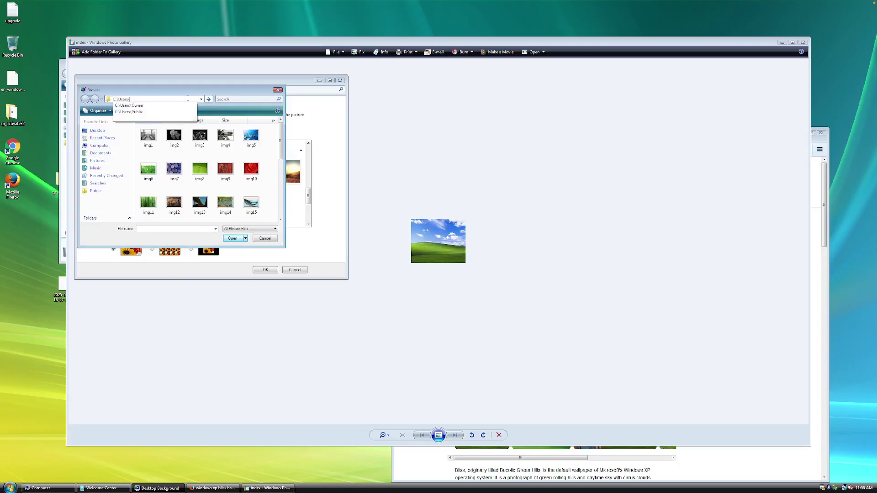
pyautogui.write('Owner\\')
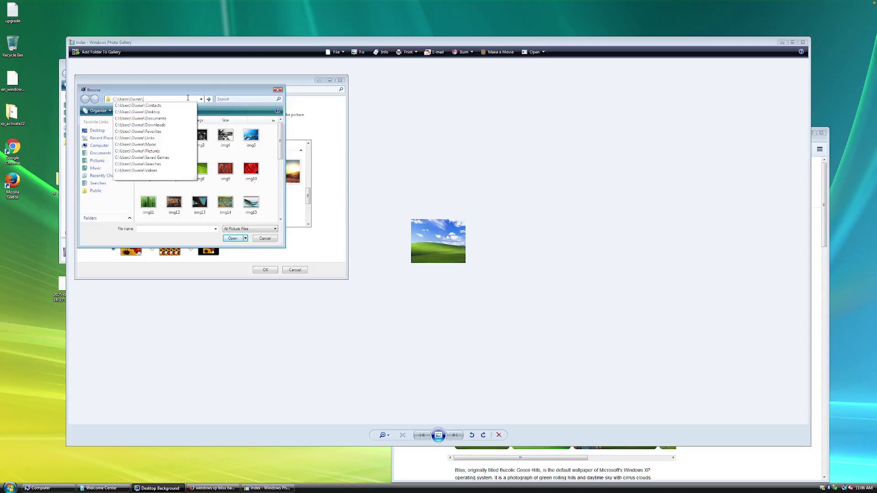
pyautogui.write('D')
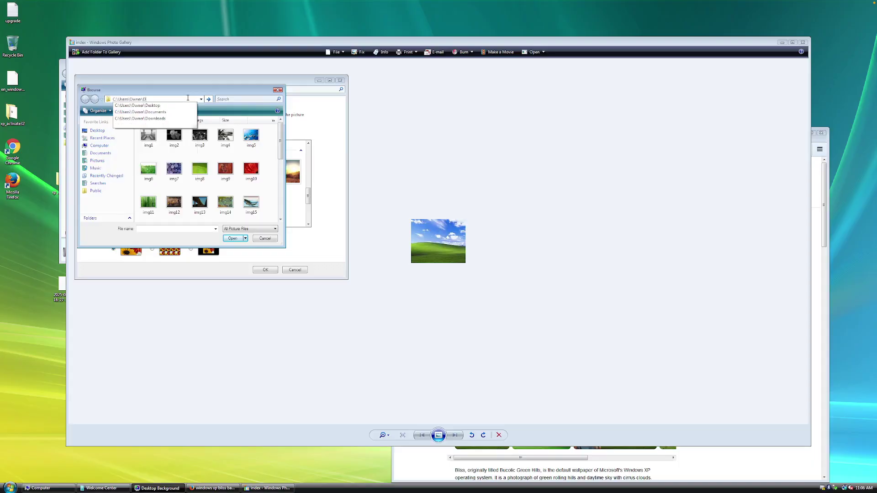
pyautogui.write('ownloads')
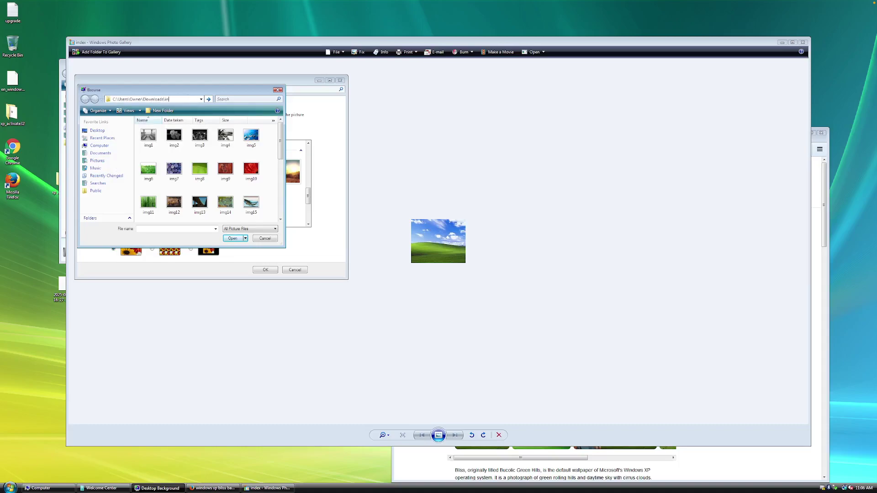
pyautogui.press('Return')
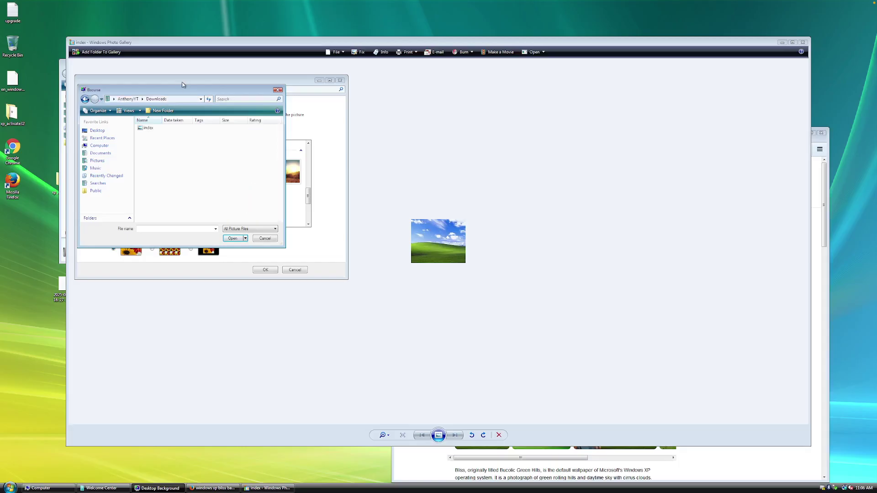
# Step: Set the downloaded index picture as the desktop background
pyautogui.click(154, 128)
pyautogui.rightClick(157, 129)
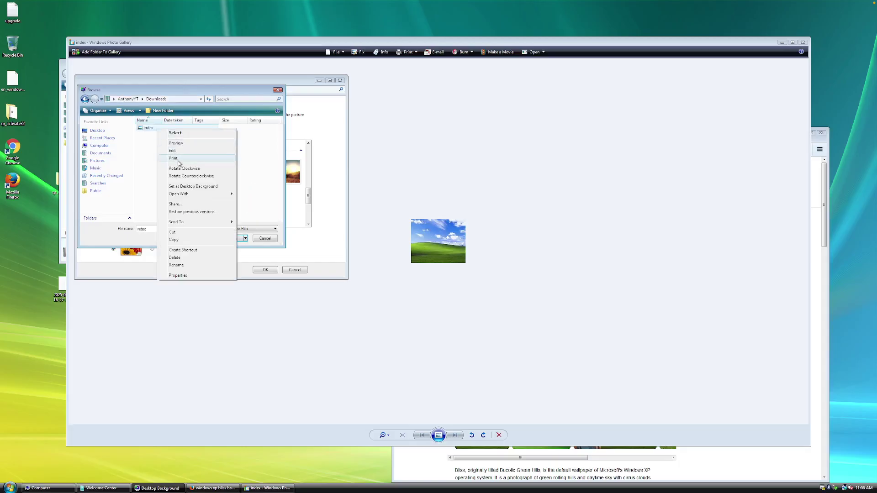
pyautogui.click(190, 187)
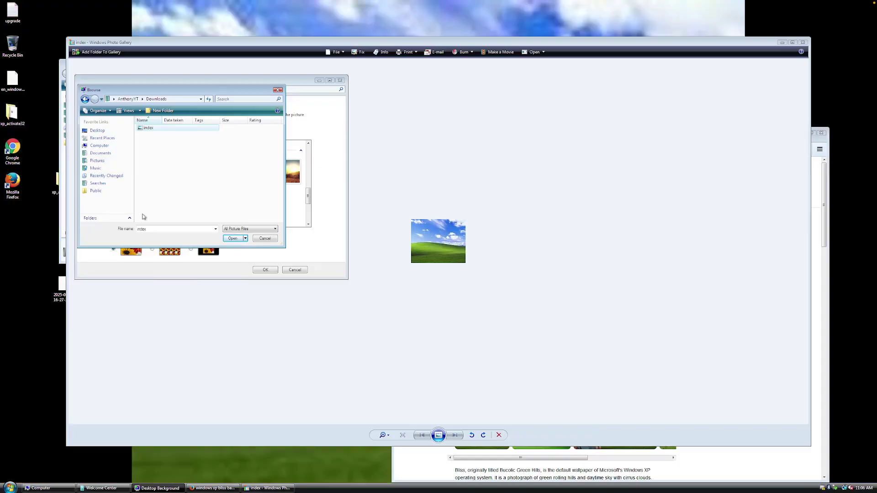
# Step: Close the picture browser, Desktop Background settings, Windows Photo Gallery, Firefox and Welcome Center, leaving only the Computer window open
pyautogui.click(278, 90)
pyautogui.click(339, 80)
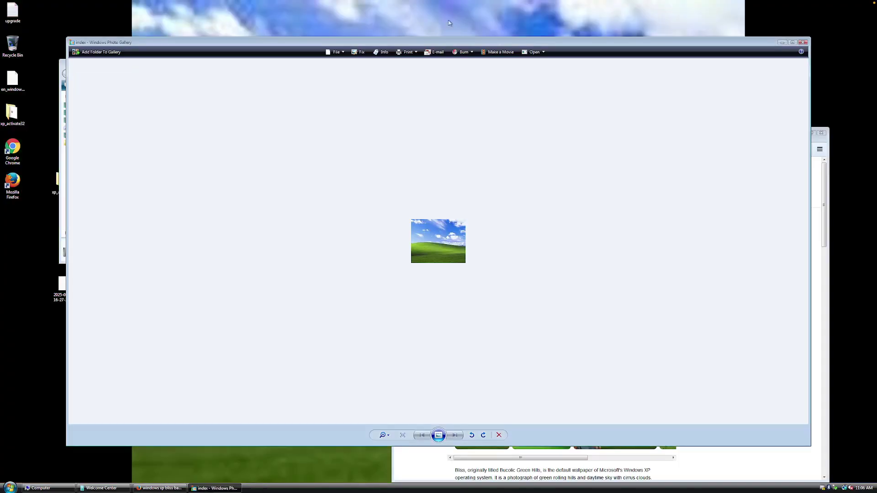
pyautogui.click(802, 42)
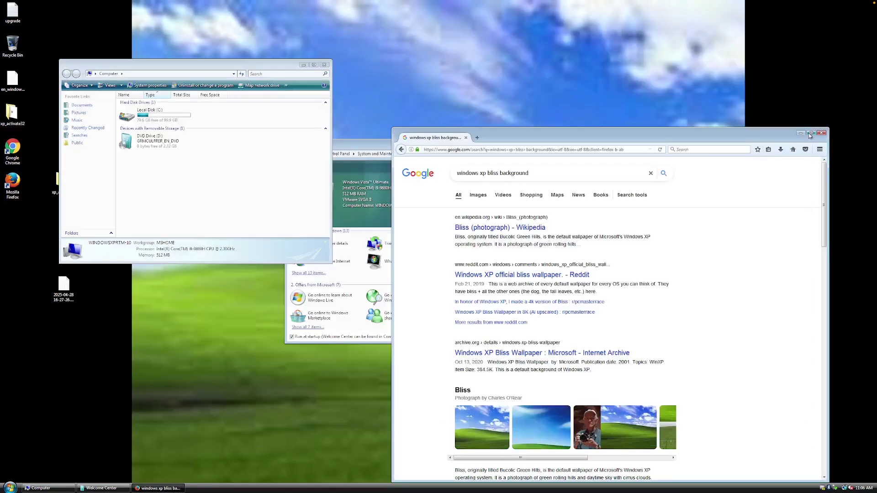
pyautogui.click(821, 133)
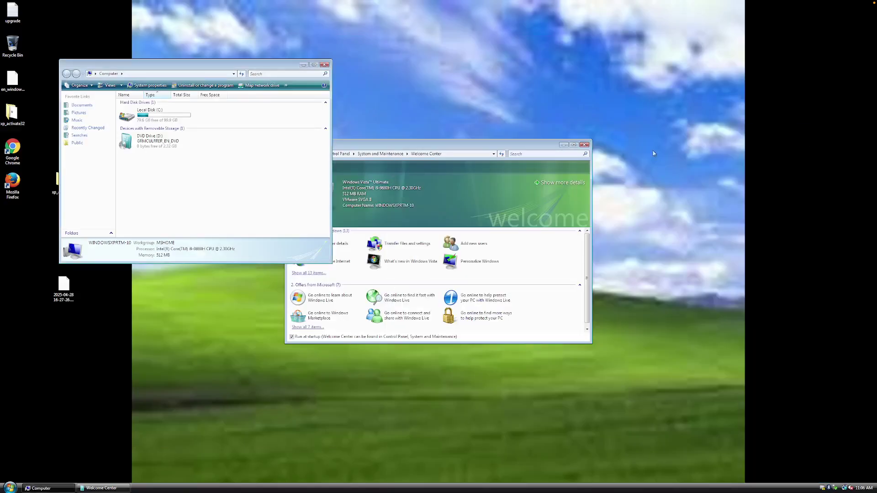
pyautogui.click(585, 144)
pyautogui.rightClick(583, 149)
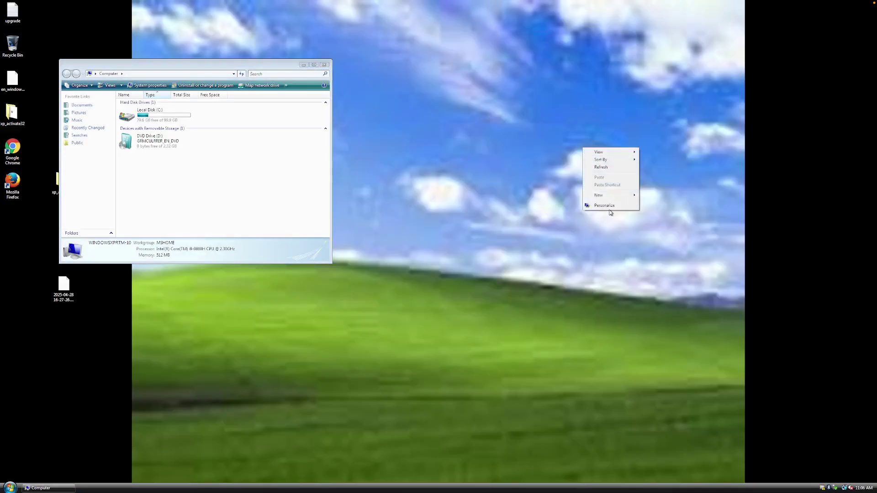
# Step: Run setup from DVD Drive (D:) and start the Windows 7 installation
pyautogui.click(137, 163)
pyautogui.doubleClick(148, 149)
pyautogui.doubleClick(217, 172)
pyautogui.click(211, 182)
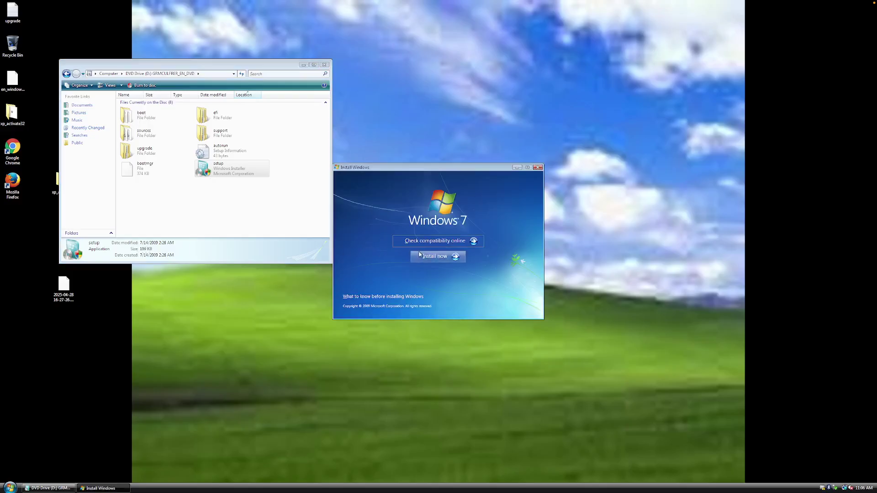
pyautogui.click(420, 255)
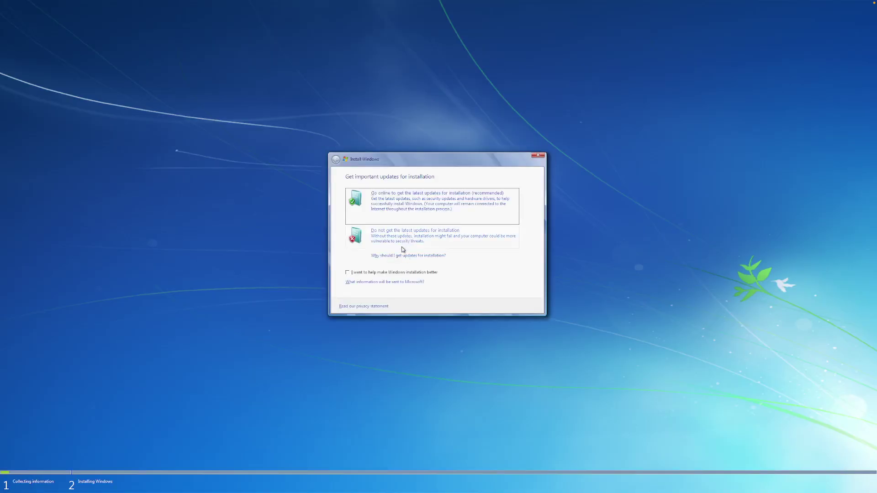
# Step: Skip the latest installation updates, accept the Windows 7 Ultimate license terms and choose the Upgrade installation type
pyautogui.click(403, 249)
pyautogui.click(391, 291)
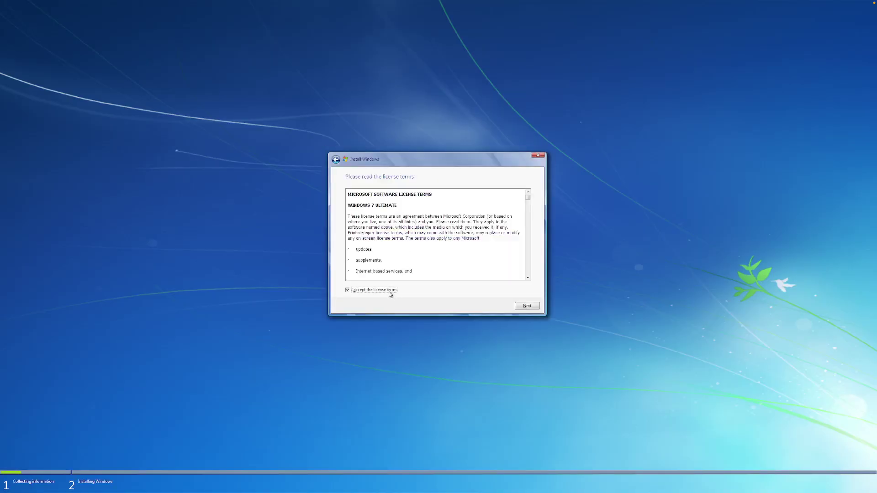
pyautogui.click(527, 305)
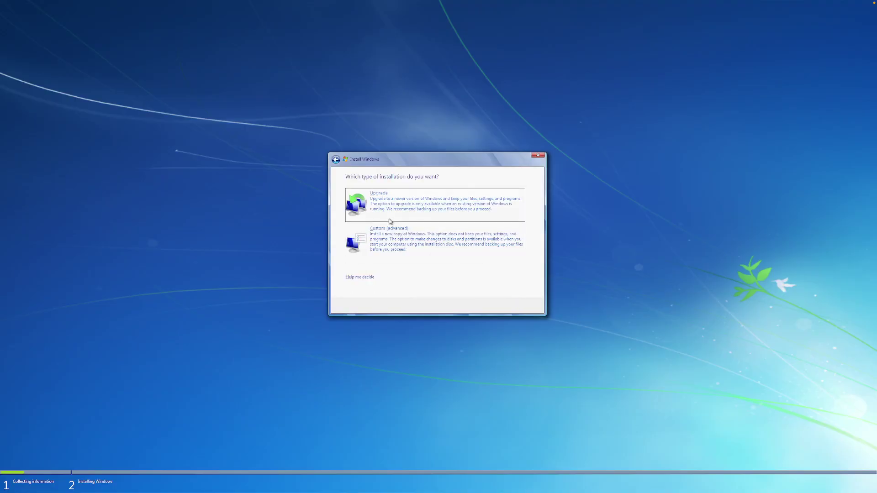
pyautogui.click(392, 212)
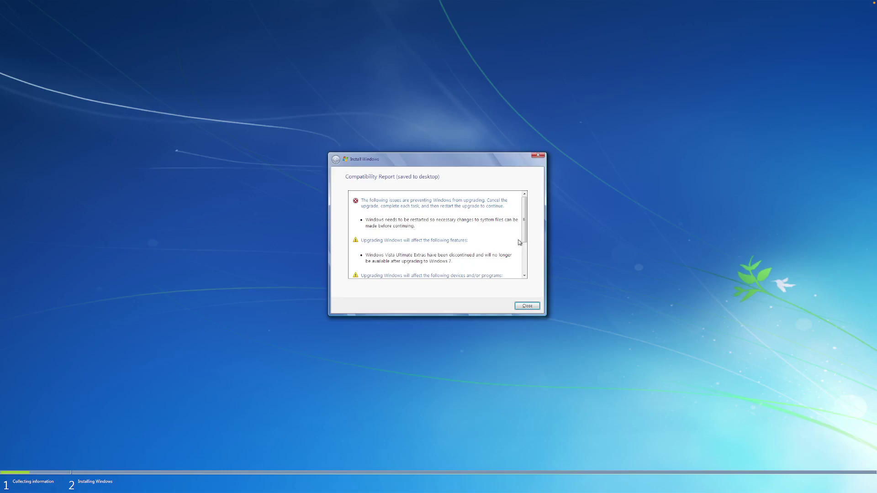
# Step: Close the compatibility report and retry the Windows 7 Upgrade installation, skipping the latest updates and accepting the license terms
pyautogui.moveTo(523, 242)
pyautogui.mouseDown()
pyautogui.moveTo(517, 275)
pyautogui.moveTo(513, 240)
pyautogui.mouseUp()
pyautogui.click(527, 306)
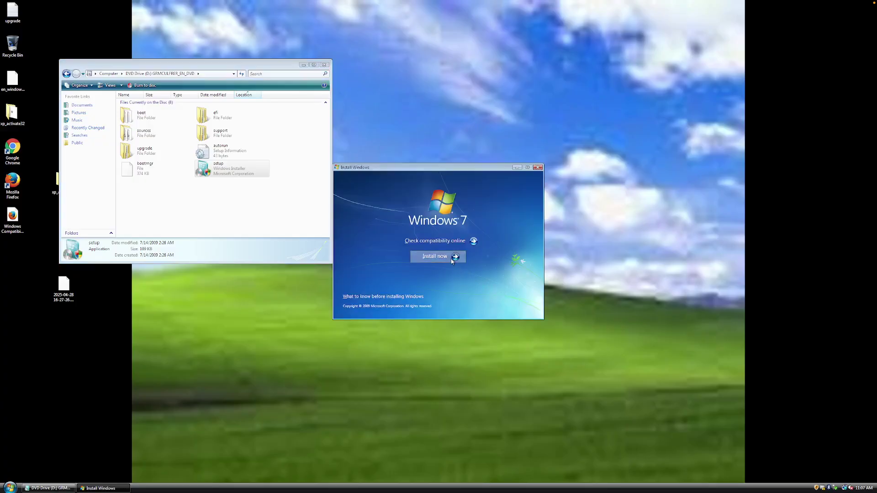
pyautogui.click(435, 256)
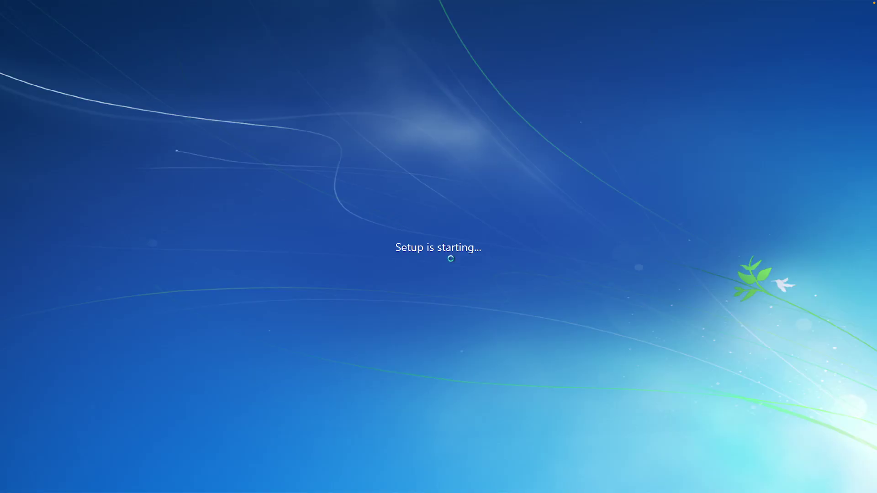
pyautogui.click(453, 234)
pyautogui.click(394, 290)
pyautogui.click(527, 305)
pyautogui.click(457, 213)
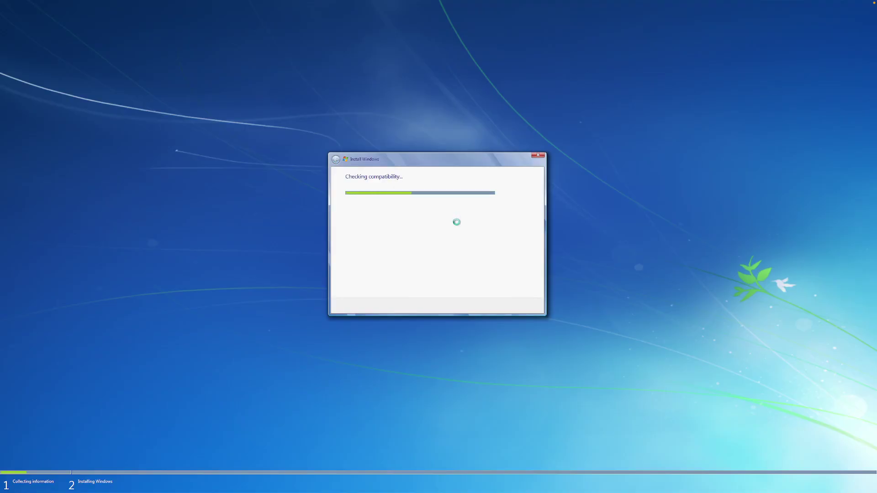
# Step: Dismiss the compatibility report and restart Windows Vista
pyautogui.moveTo(451, 201); pyautogui.dragTo(485, 201)
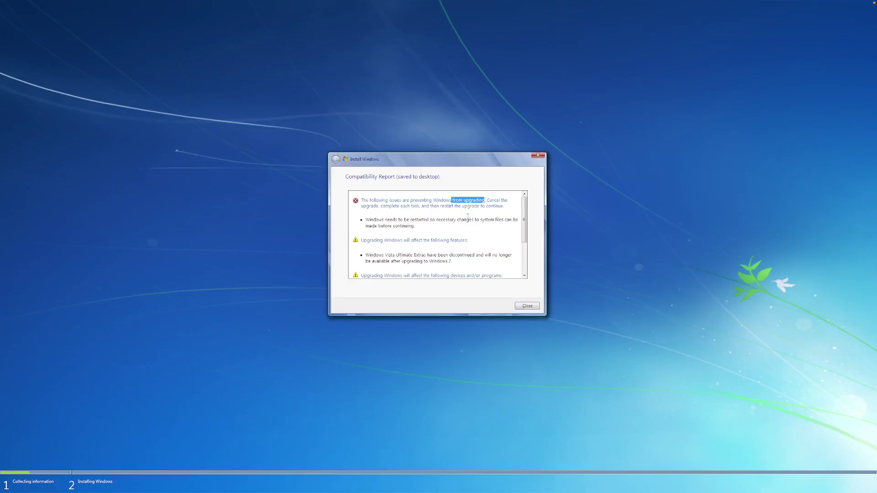
pyautogui.click(466, 229)
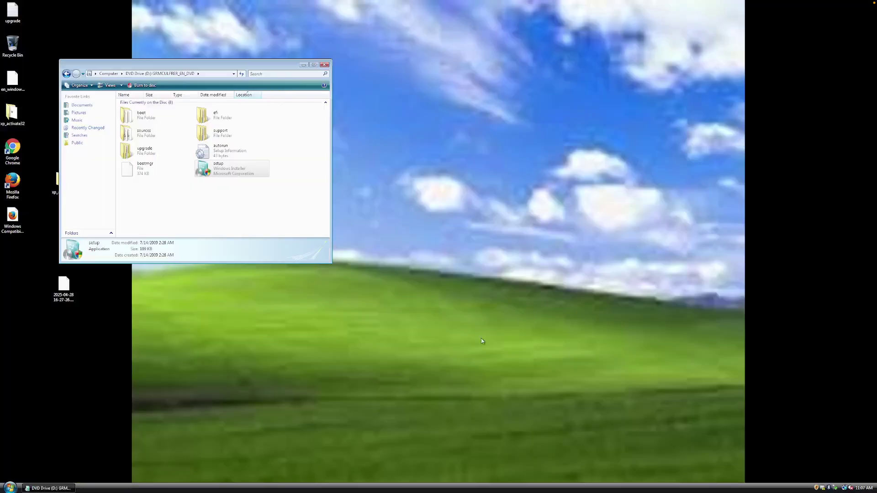
pyautogui.press('super')
pyautogui.moveTo(130, 478)
pyautogui.click(152, 441)
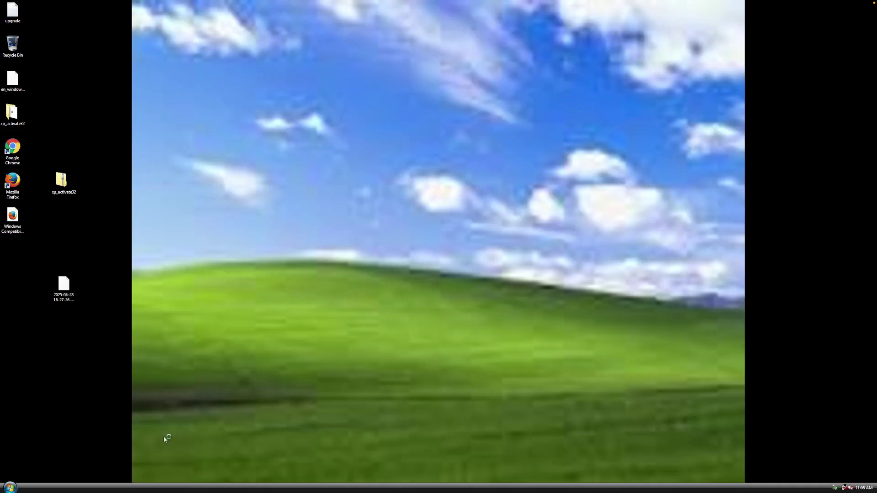
# Step: Open the Windows 7 disc from Computer, run its setup with administrator permission and start the installation
pyautogui.click(10, 487)
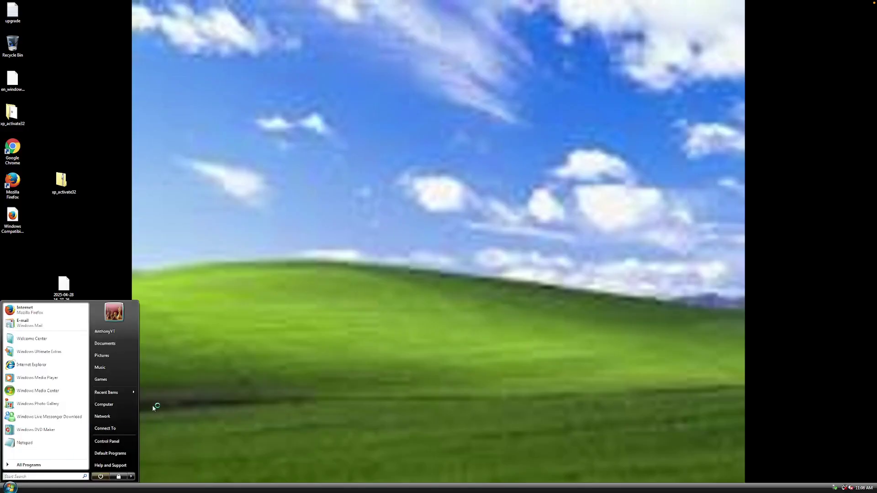
pyautogui.click(128, 408)
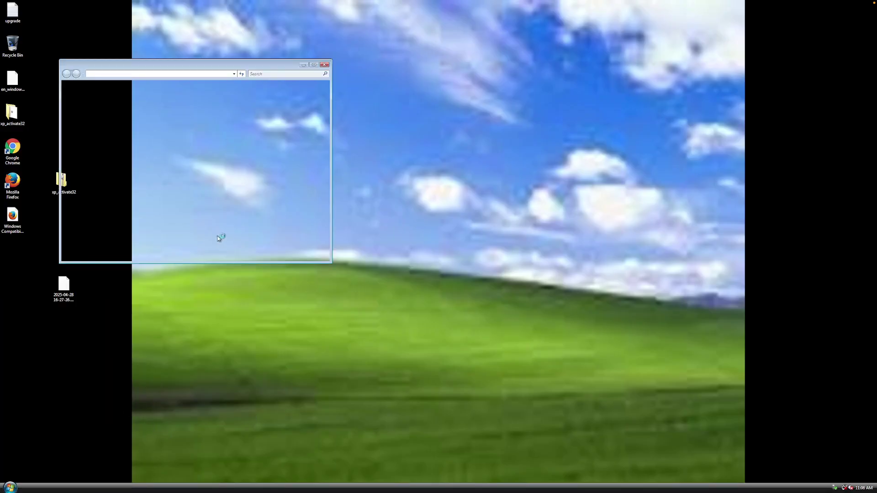
pyautogui.doubleClick(152, 143)
pyautogui.doubleClick(219, 169)
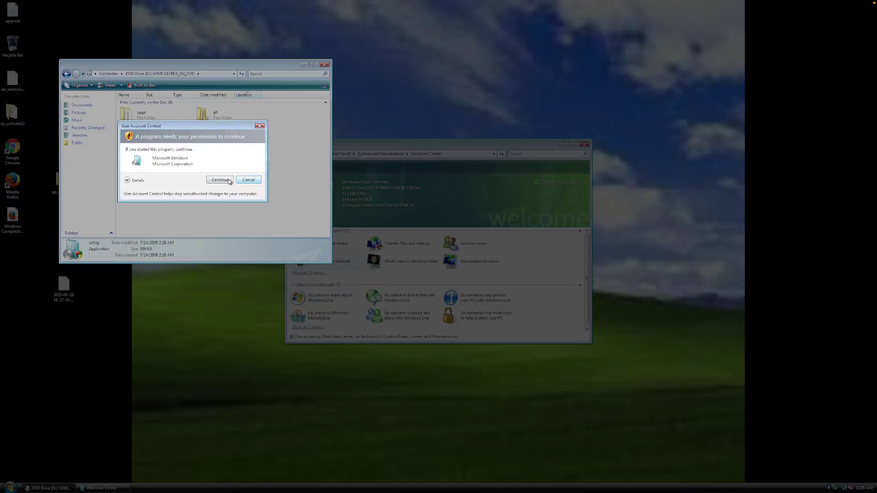
pyautogui.click(221, 180)
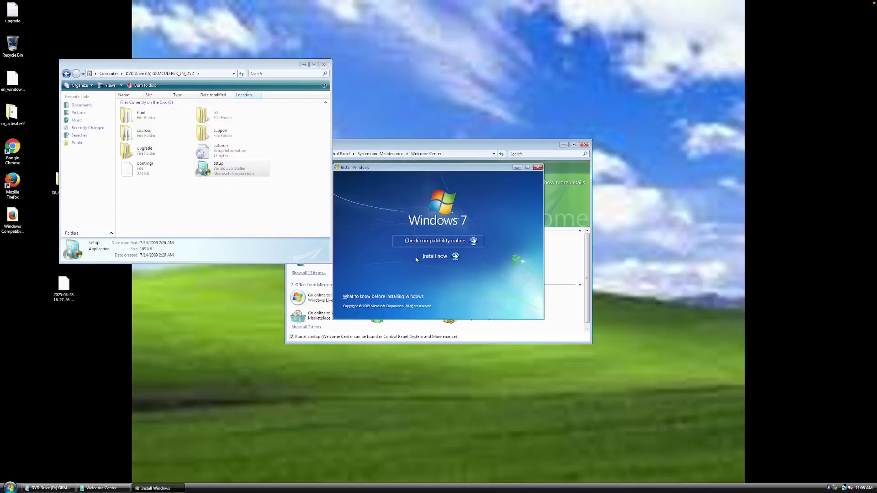
pyautogui.click(418, 257)
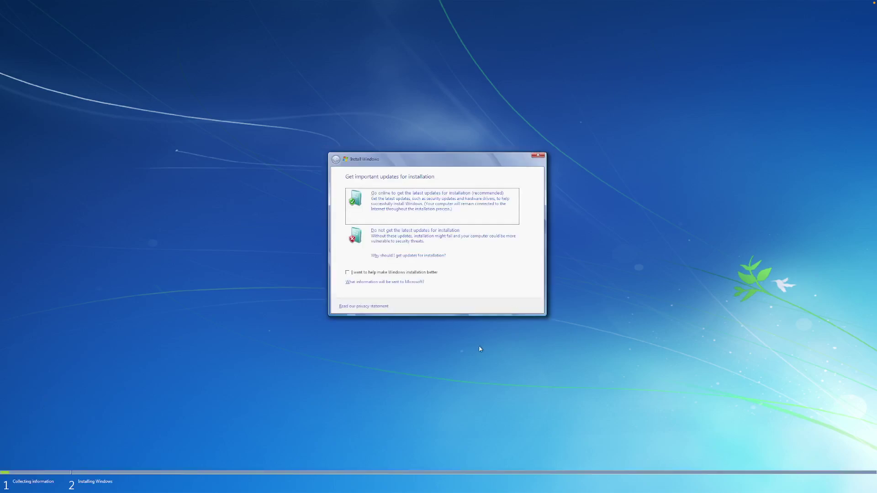
# Step: Decline the latest updates, accept the license terms, choose Upgrade and continue past the compatibility report to begin upgrading
pyautogui.click(389, 235)
pyautogui.click(378, 291)
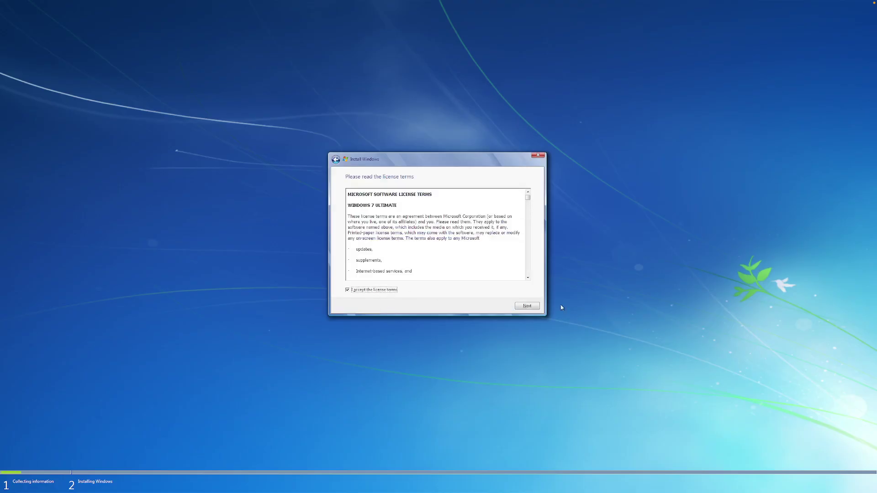
pyautogui.click(527, 306)
pyautogui.click(424, 209)
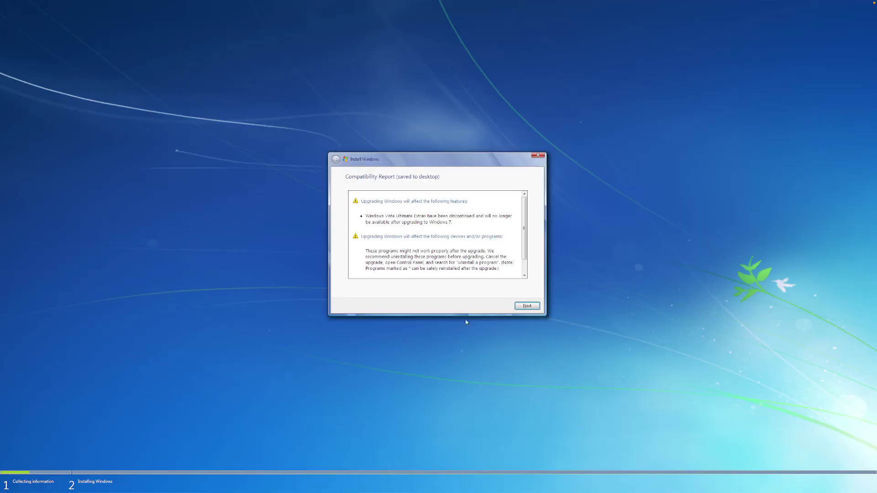
pyautogui.click(528, 306)
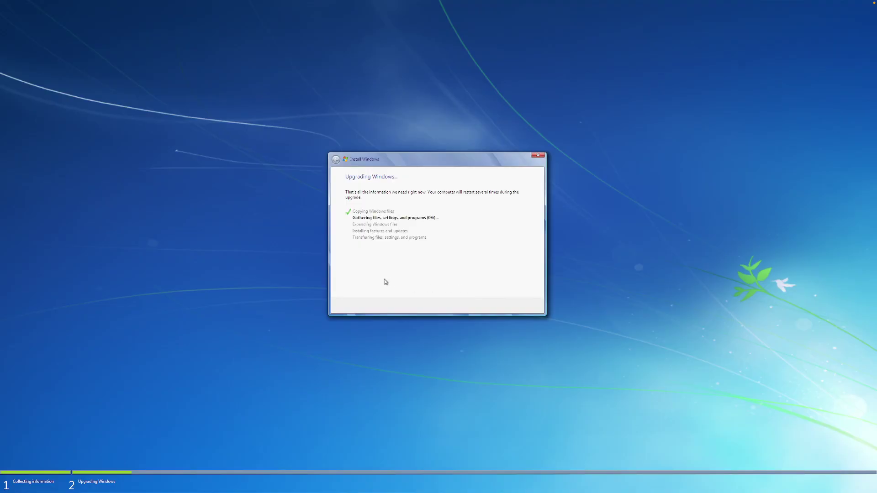
# Step: Bring up the Vista taskbar over the running installer and show the desktop behind it
pyautogui.press('super')
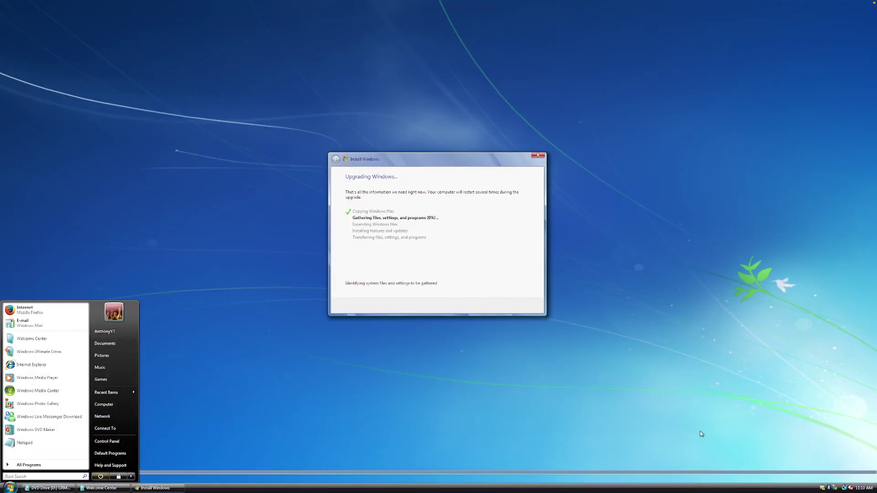
pyautogui.click(346, 488)
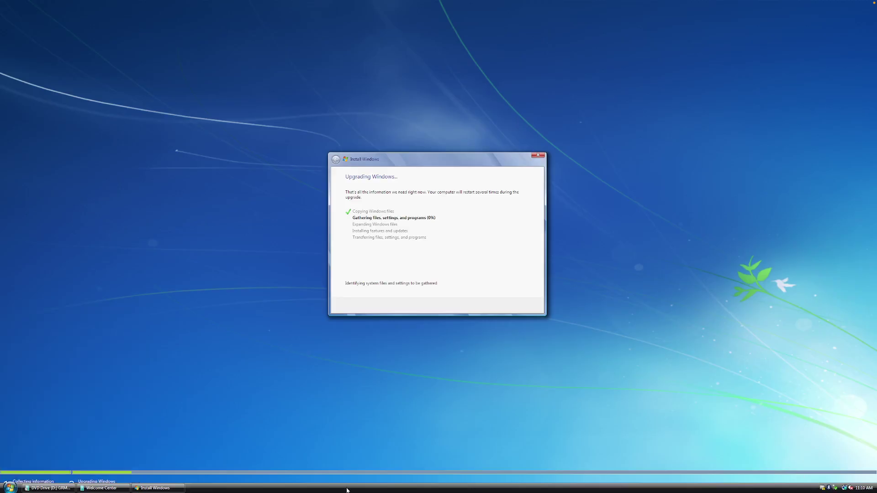
pyautogui.rightClick(346, 489)
pyautogui.click(375, 455)
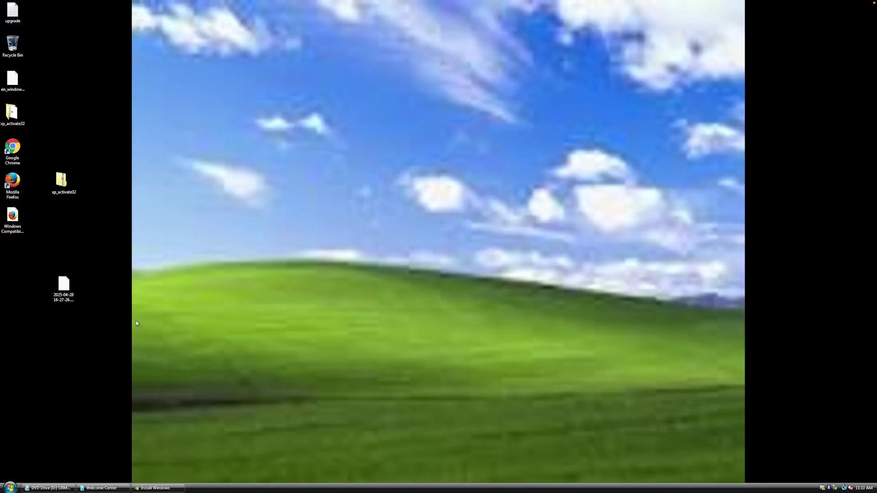
pyautogui.moveTo(197, 207); pyautogui.dragTo(319, 432)
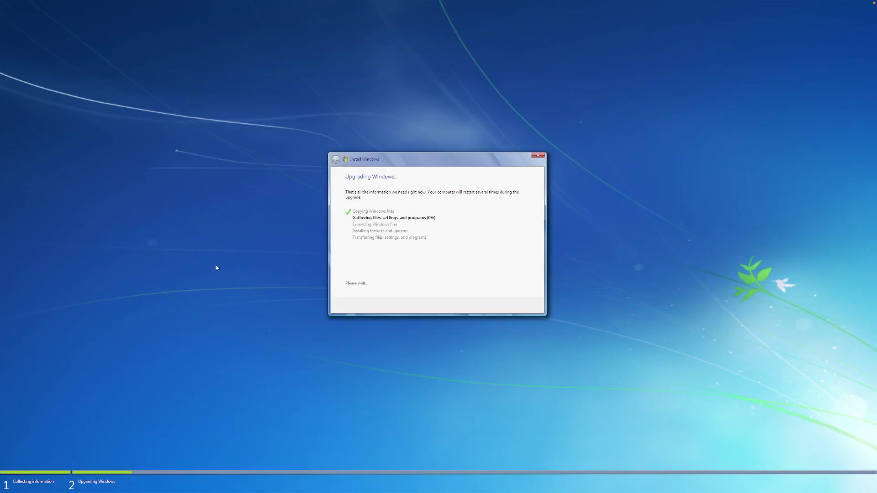
# Step: Open the computer's System properties and place the window clear of the Windows 7 installer
pyautogui.press('super')
pyautogui.press('super')
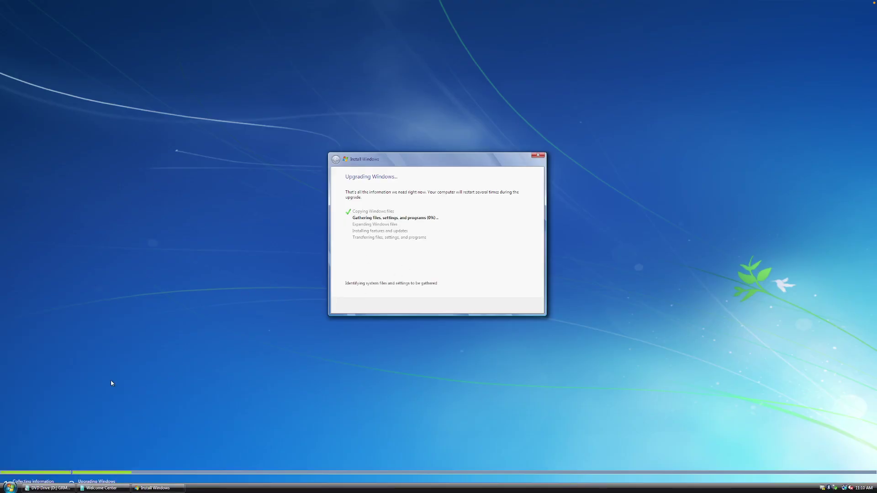
pyautogui.press('super')
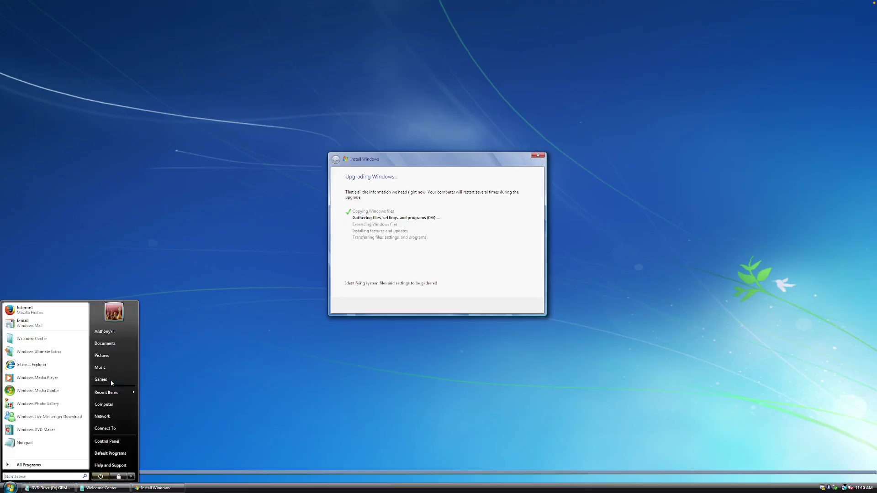
pyautogui.rightClick(122, 411)
pyautogui.click(137, 474)
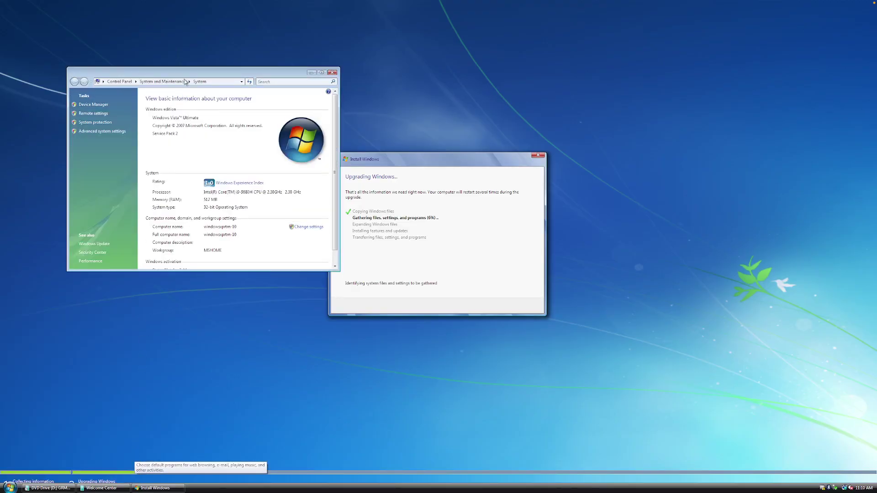
pyautogui.moveTo(186, 75); pyautogui.dragTo(117, 256)
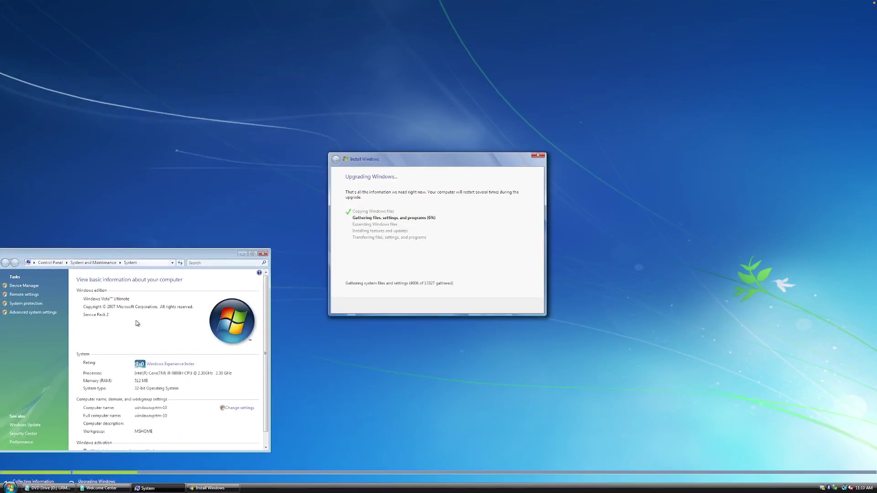
# Step: Open the Windows Experience Index details and rerun the performance assessment with administrator permission
pyautogui.click(152, 365)
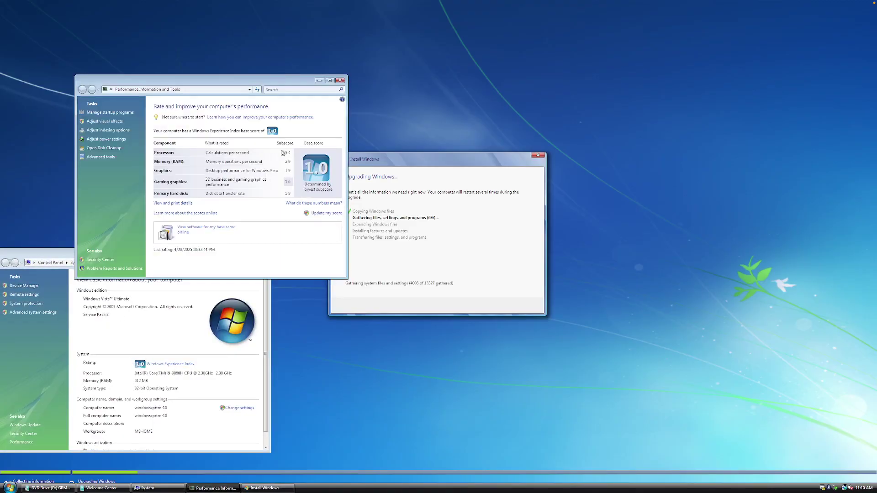
pyautogui.click(322, 216)
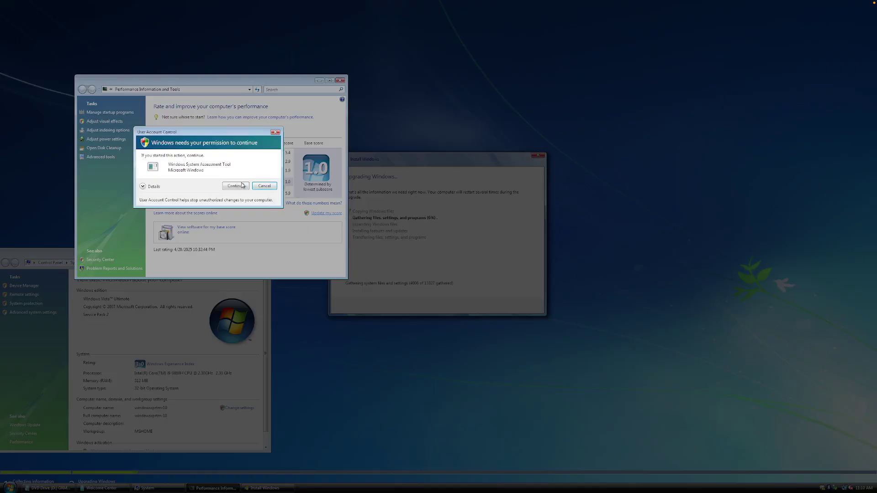
pyautogui.click(238, 185)
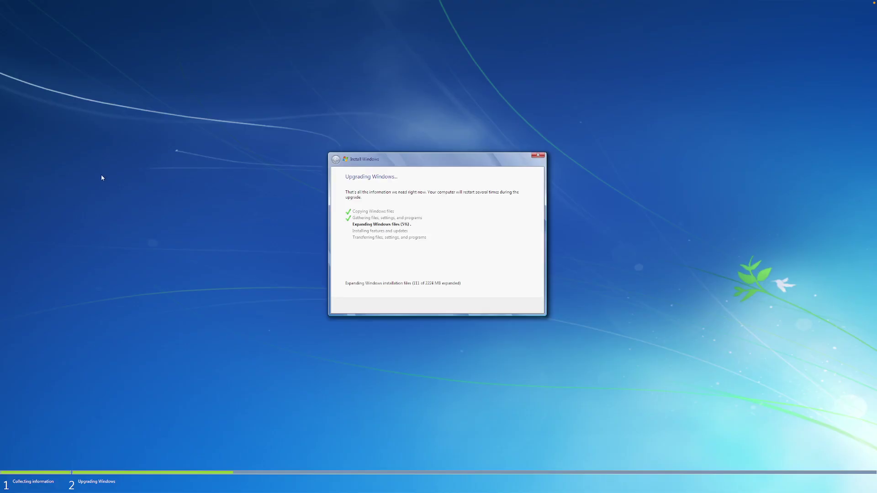
# Step: View the account picture choices in User Accounts, cancel the picture change and close the window
pyautogui.press('super')
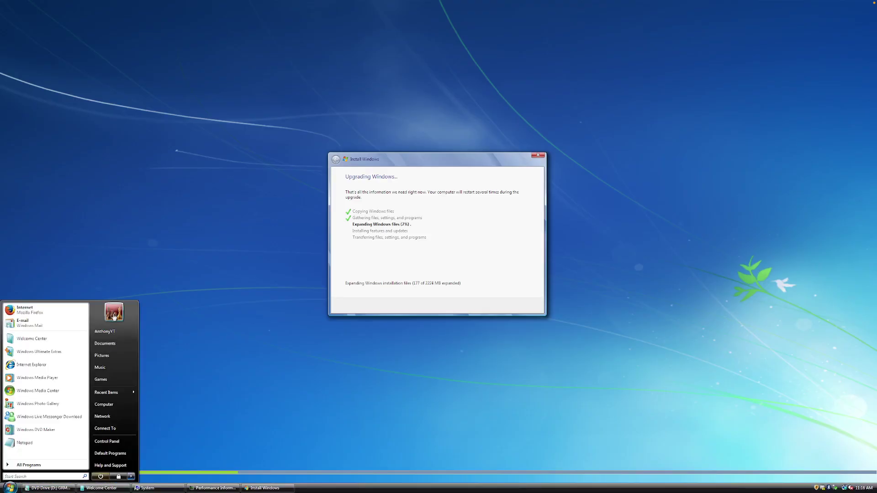
pyautogui.click(115, 316)
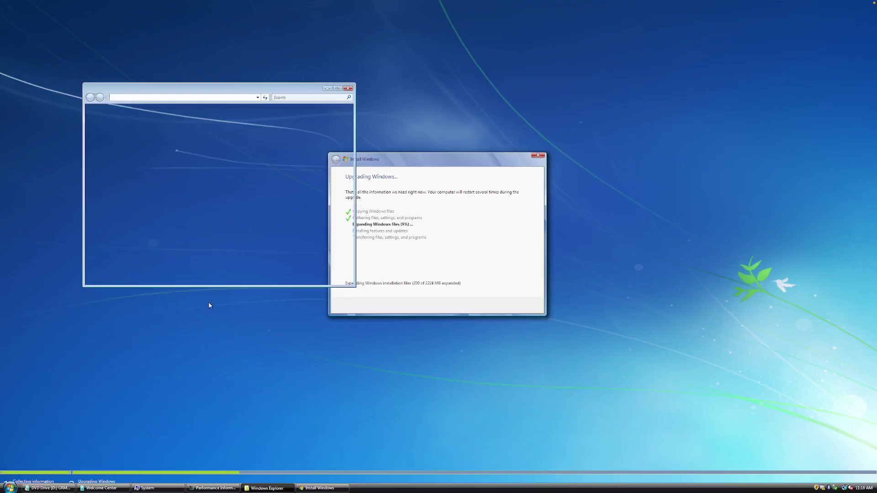
pyautogui.moveTo(212, 91); pyautogui.dragTo(161, 230)
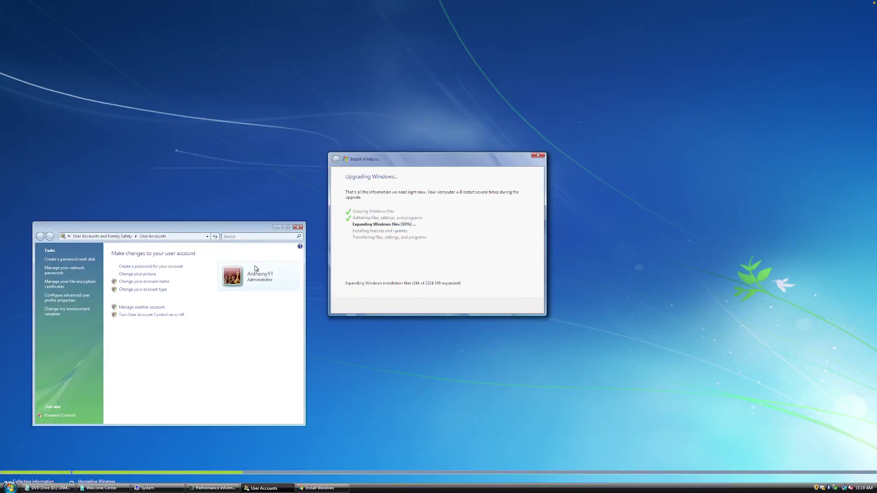
pyautogui.click(138, 274)
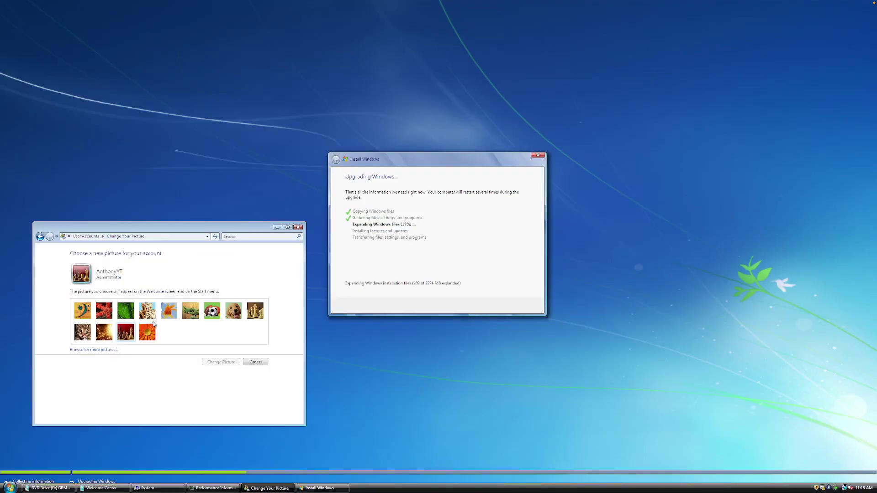
pyautogui.click(254, 363)
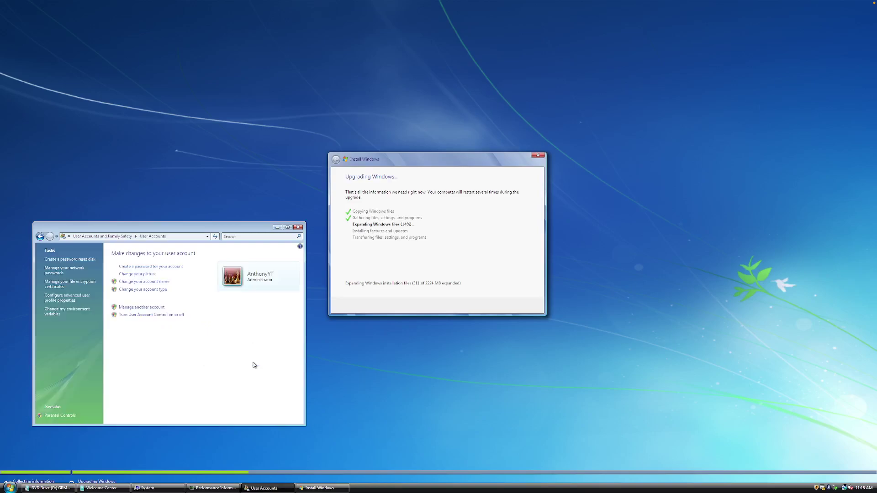
pyautogui.click(297, 228)
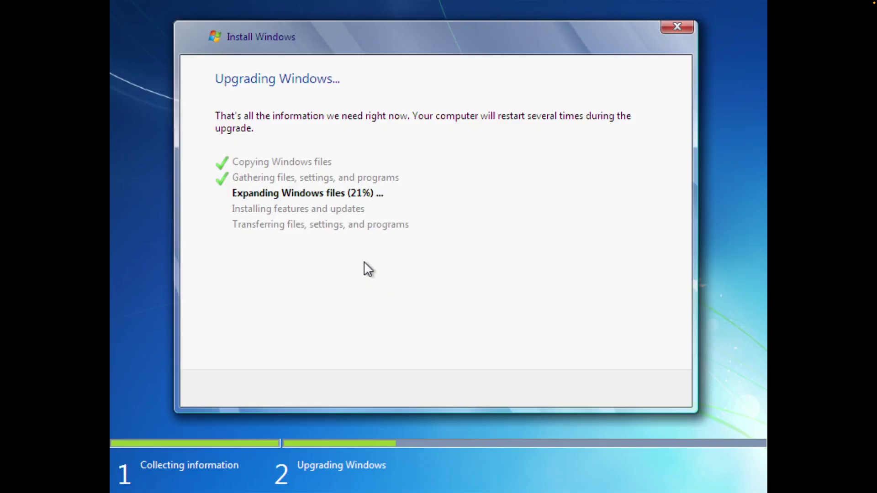
# Step: Open a command prompt over the running setup and try to launch explorer
pyautogui.hotkey('shift', 'F10')
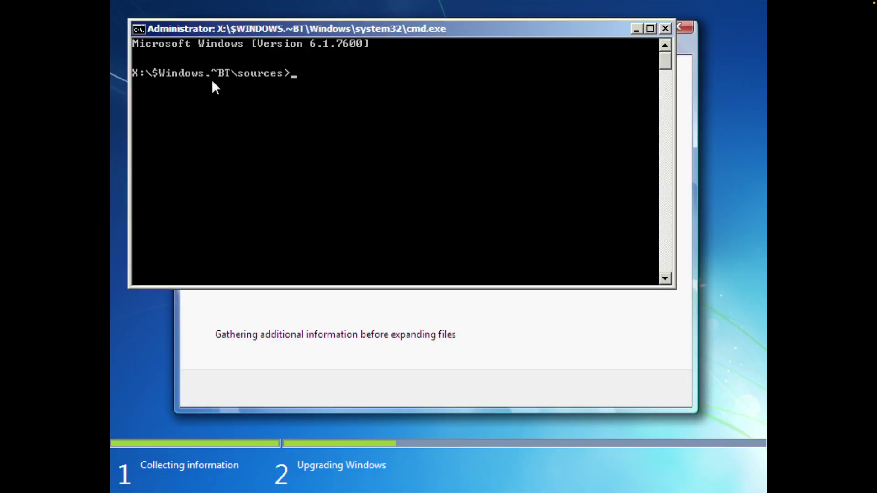
pyautogui.write('explorer')
pyautogui.press('Return')
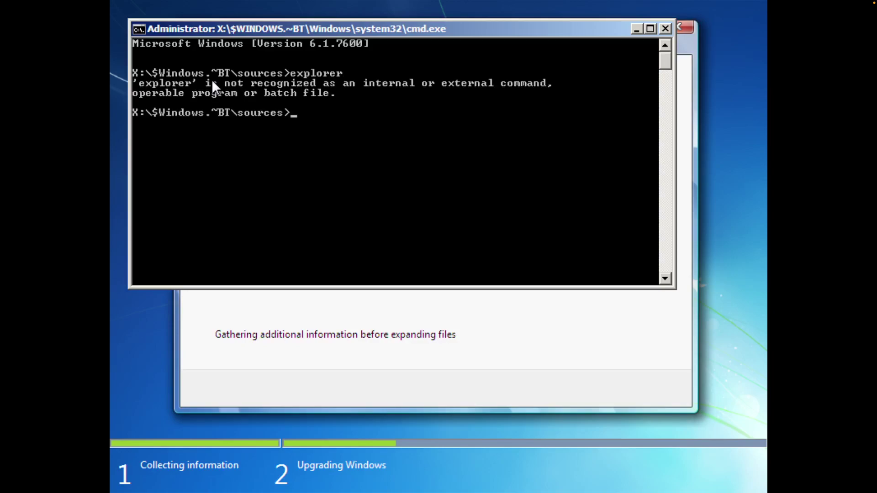
# Step: Go up to the root of drive X: in the command prompt and try to switch to drive C:
pyautogui.write('cd ..')
pyautogui.press('Return')
pyautogui.write('cd ..')
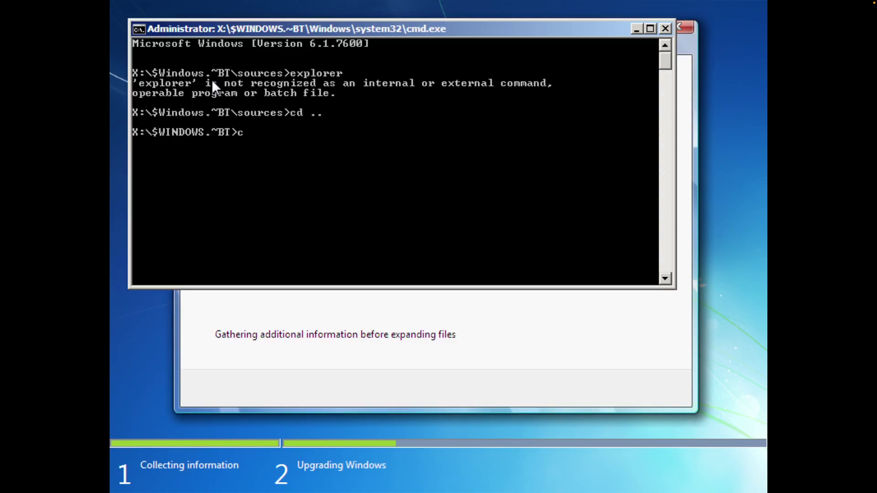
pyautogui.press('Return')
pyautogui.write('C:')
pyautogui.press('Return')
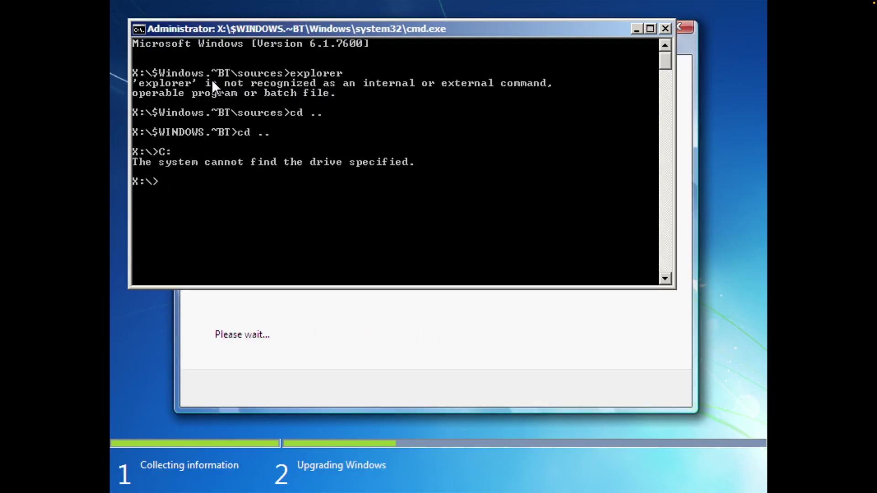
# Step: Change to the WINDOWS folder on drive X: in the command prompt and try to launch explorer from there
pyautogui.write('X:')
pyautogui.press('Return')
pyautogui.write('cd WINDOWS')
pyautogui.press('Return')
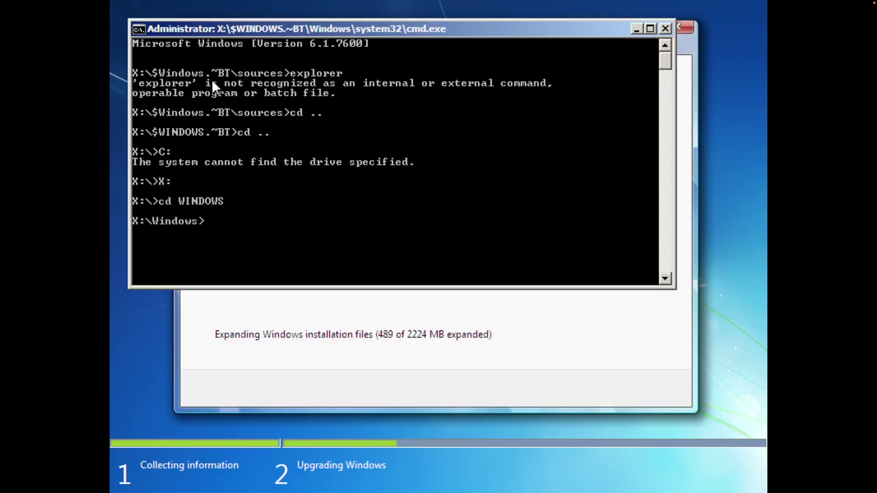
pyautogui.write('explorer')
pyautogui.press('Return')
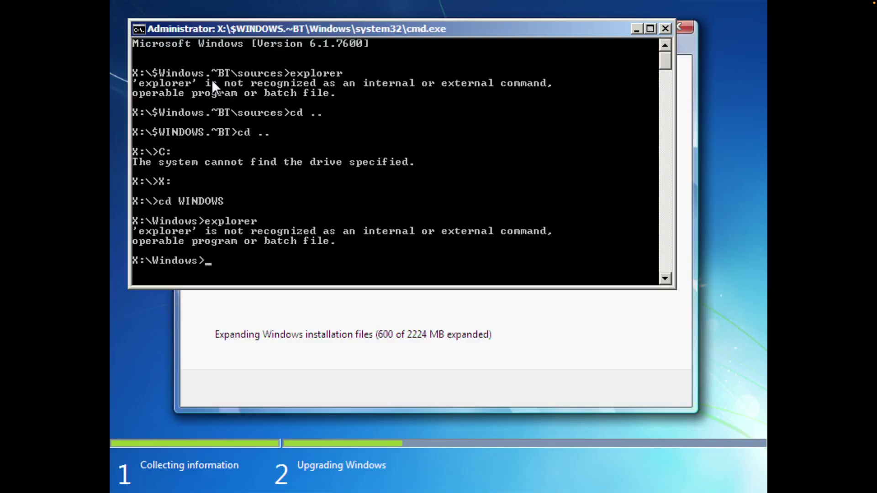
# Step: Run notepad from the Windows folder, change to the System32 folder and run notepad again from there
pyautogui.write('notepad')
pyautogui.press('Return')
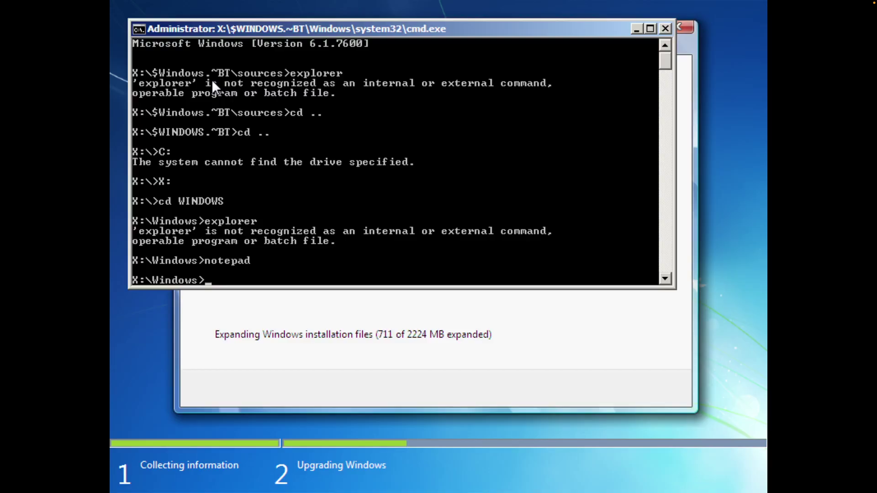
pyautogui.write('note[')
pyautogui.press('BackSpace')
pyautogui.press('BackSpace')
pyautogui.press('BackSpace')
pyautogui.press('BackSpace')
pyautogui.press('BackSpace')
pyautogui.write('cd System32')
pyautogui.press('Return')
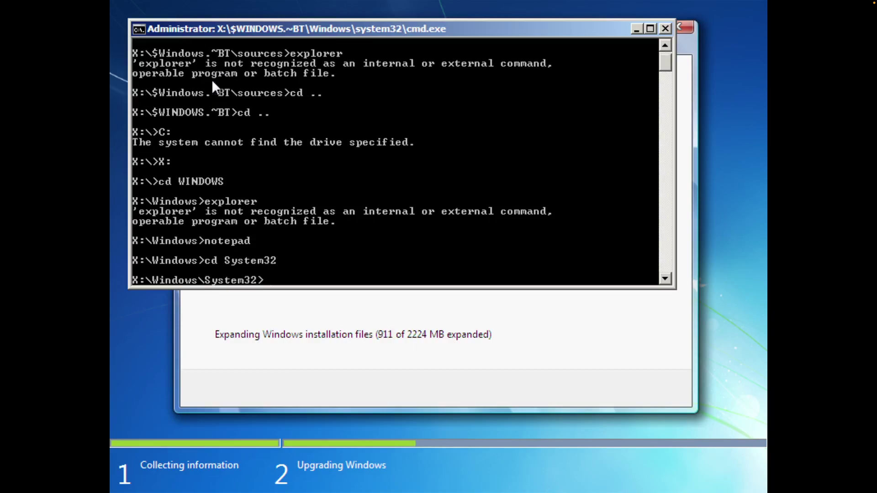
pyautogui.write('notepad')
pyautogui.press('Return')
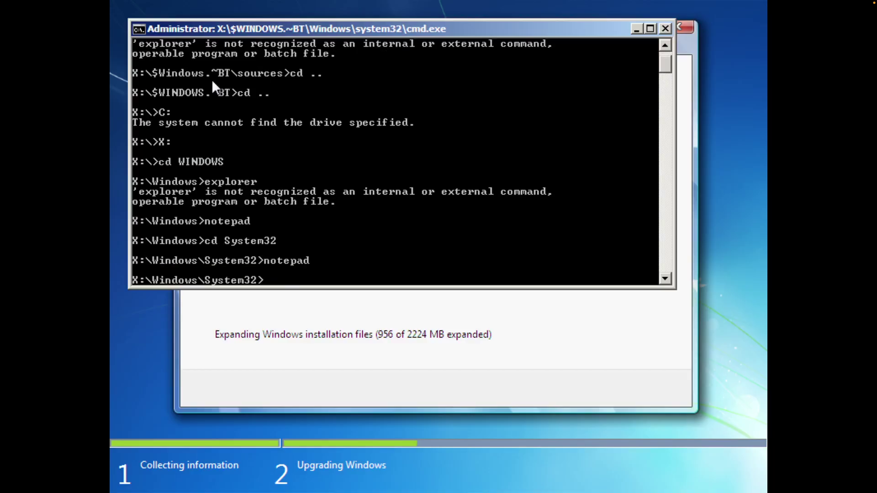
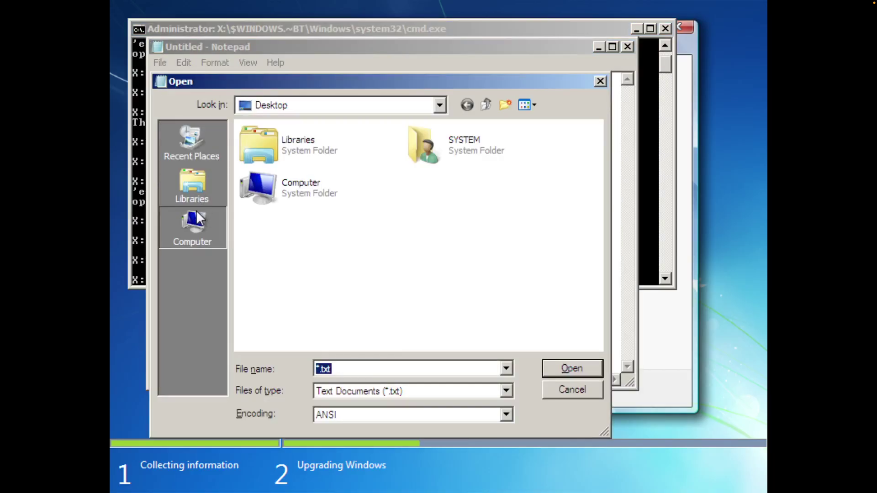
# Step: Browse to the Windows folder on Local Disk (X:) in Notepad's Open dialog
pyautogui.click(192, 221)
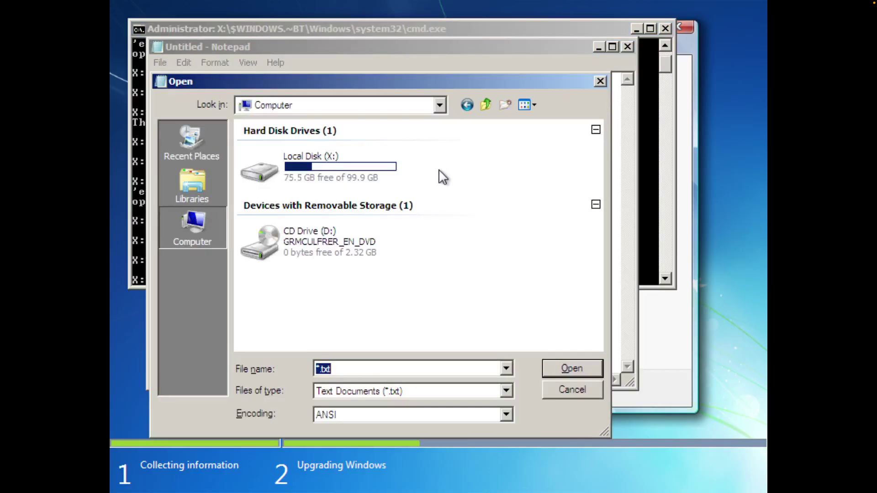
pyautogui.click(368, 165)
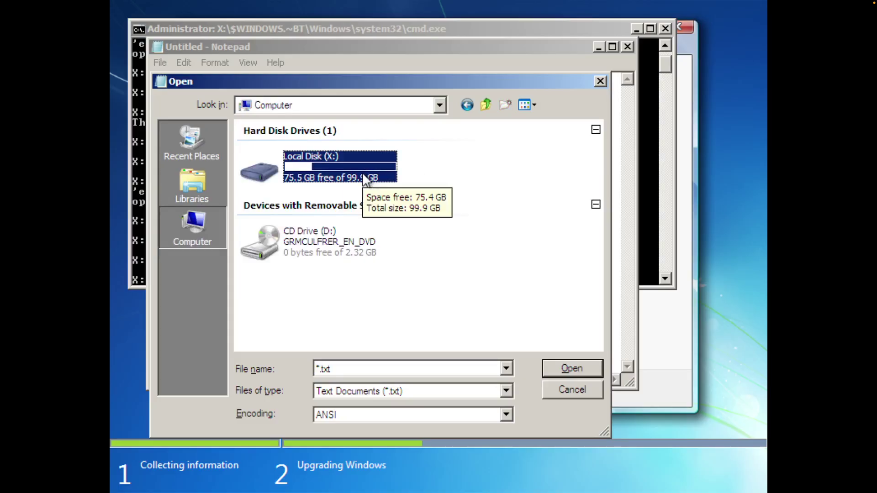
pyautogui.doubleClick(363, 172)
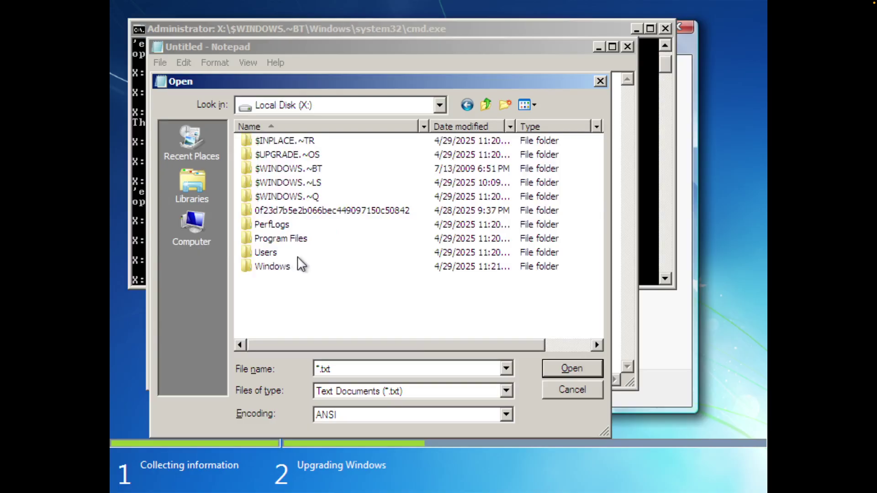
pyautogui.doubleClick(290, 269)
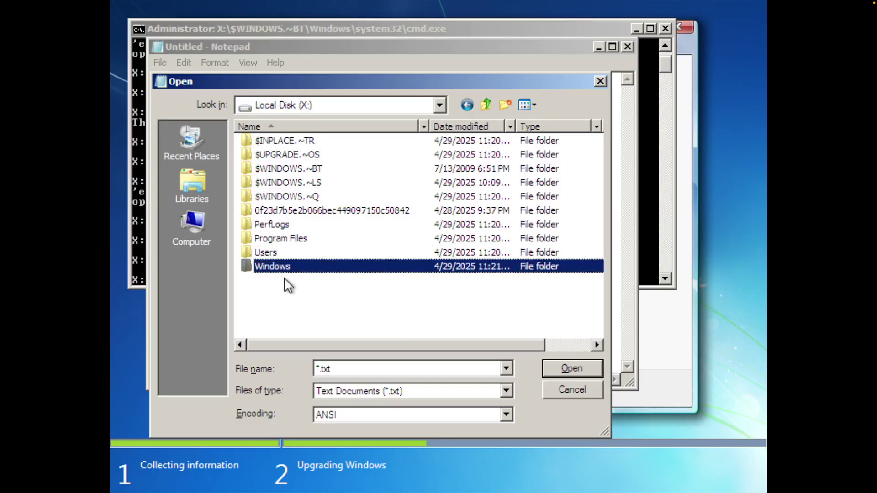
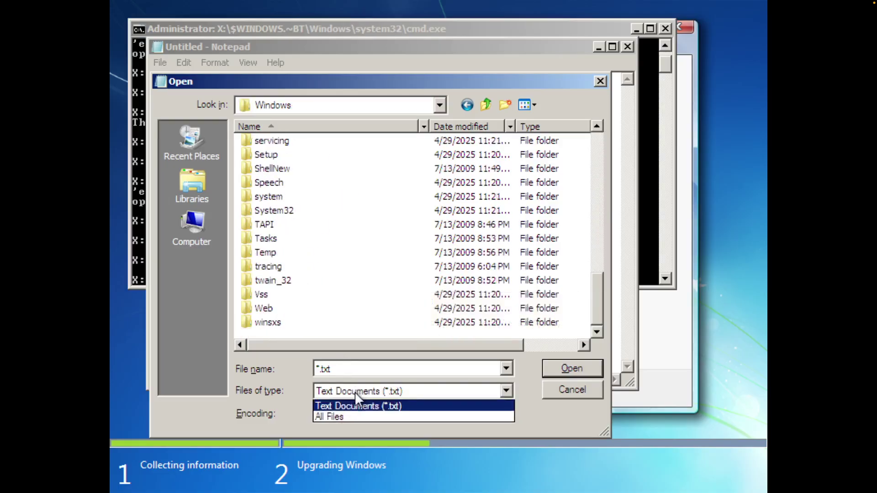
# Step: Show All Files in the Windows folder and try to launch the explorer application from Notepad's Open dialog
pyautogui.click(361, 413)
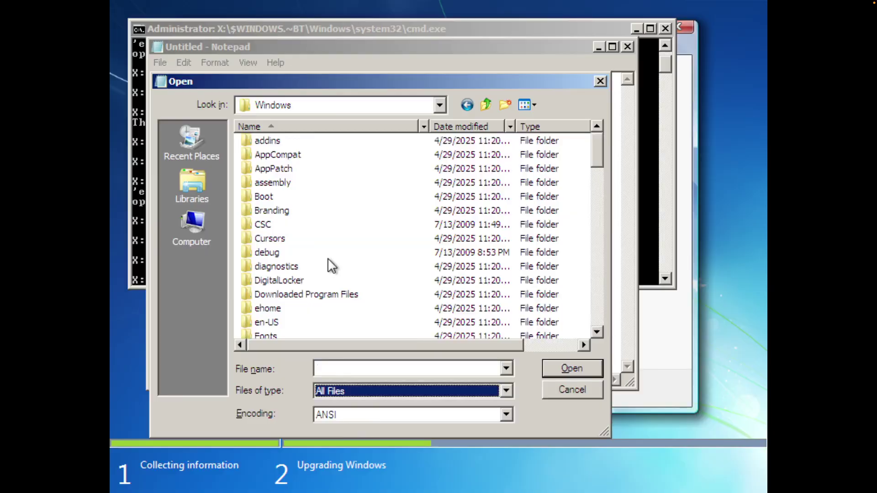
pyautogui.moveTo(595, 153)
pyautogui.mouseDown()
pyautogui.moveTo(583, 239)
pyautogui.moveTo(553, 306)
pyautogui.moveTo(546, 252)
pyautogui.moveTo(545, 272)
pyautogui.mouseUp()
pyautogui.click(256, 269)
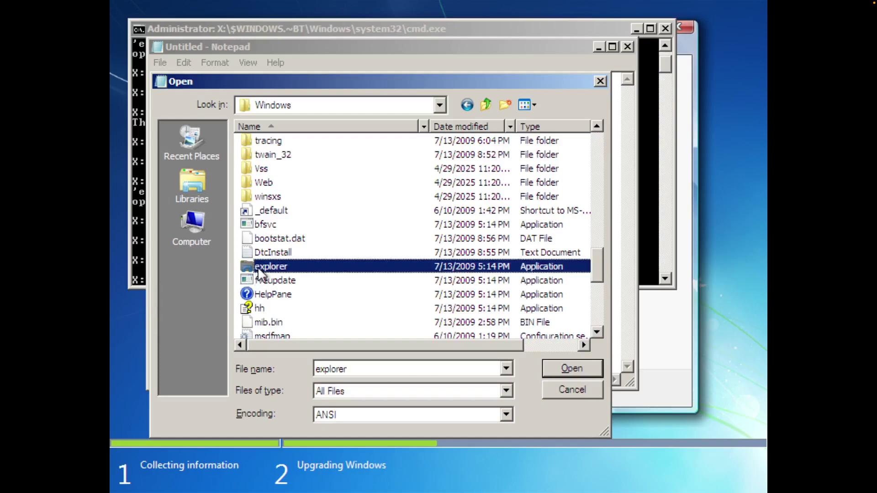
pyautogui.rightClick(261, 267)
pyautogui.click(289, 295)
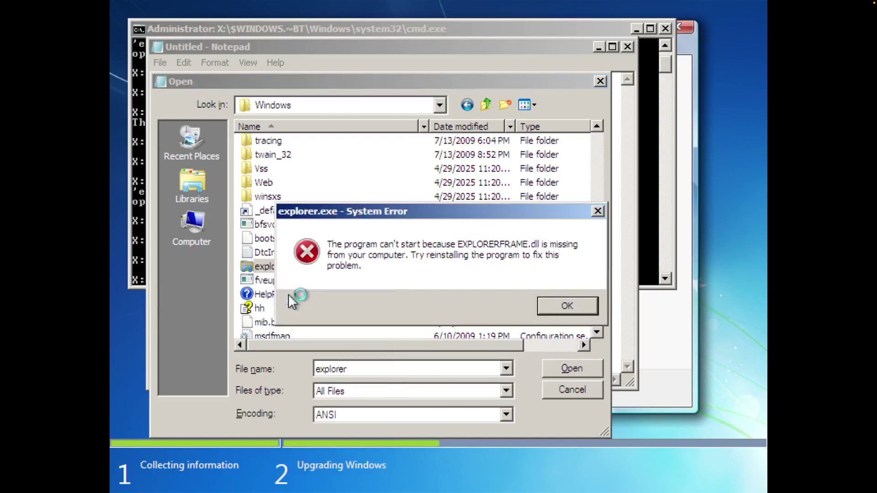
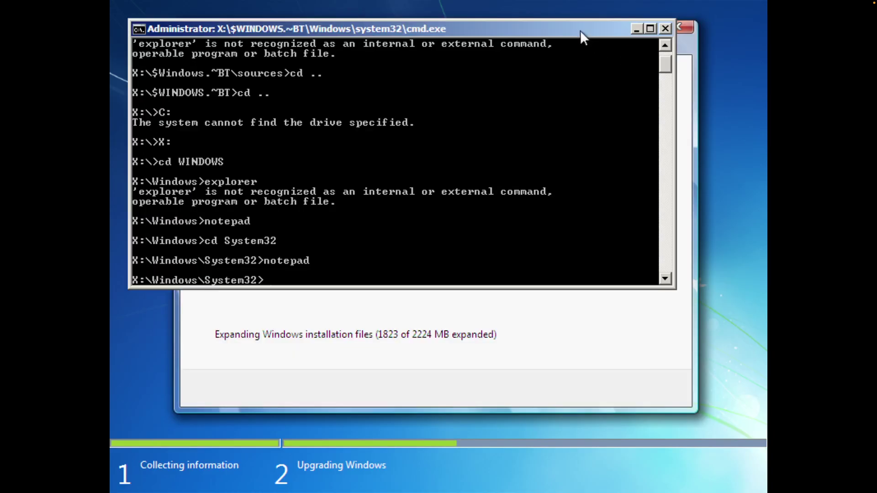
# Step: Move the command prompt lower, try running explorer and switching to drive C:, and close the prompt
pyautogui.moveTo(575, 25)
pyautogui.mouseDown()
pyautogui.moveTo(613, 163)
pyautogui.moveTo(501, 2)
pyautogui.moveTo(350, 106)
pyautogui.moveTo(385, 122)
pyautogui.moveTo(583, 161)
pyautogui.moveTo(581, 288)
pyautogui.moveTo(765, 192)
pyautogui.moveTo(599, 155)
pyautogui.moveTo(567, 166)
pyautogui.moveTo(738, 201)
pyautogui.moveTo(711, 263)
pyautogui.moveTo(593, 131)
pyautogui.moveTo(605, 139)
pyautogui.mouseUp()
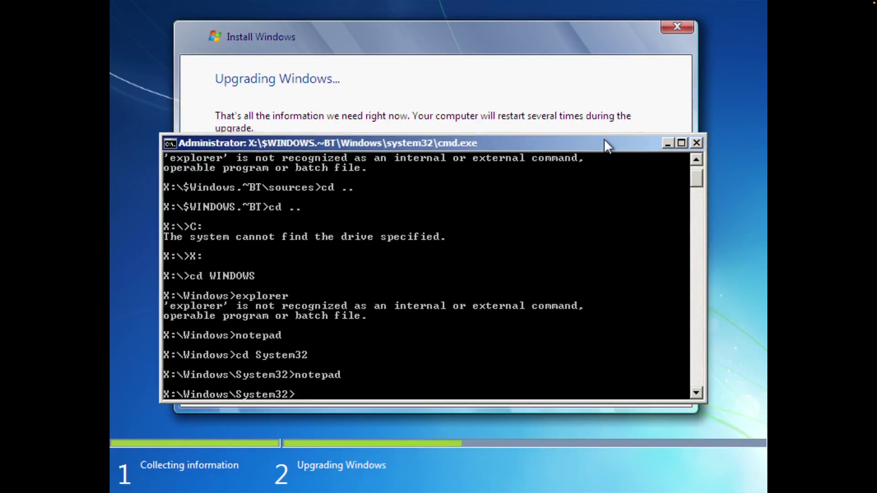
pyautogui.write('explorer')
pyautogui.press('Return')
pyautogui.write('C:')
pyautogui.press('Return')
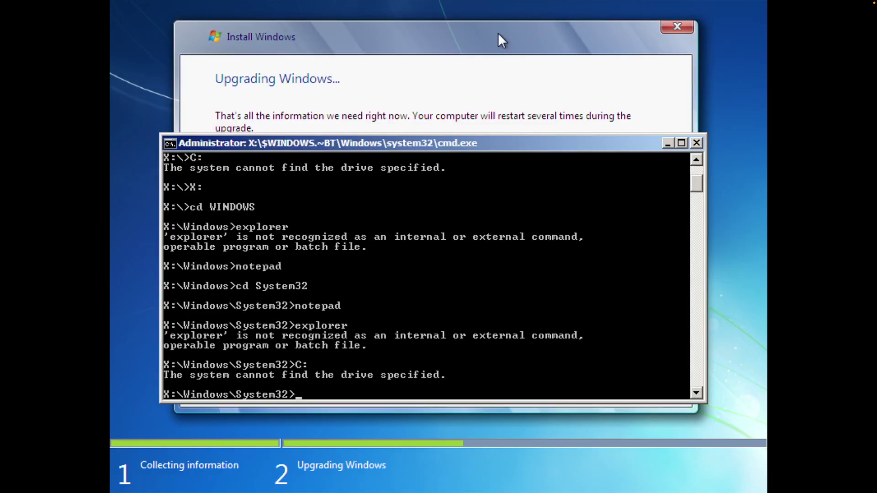
pyautogui.hotkey('alt', 'F4')
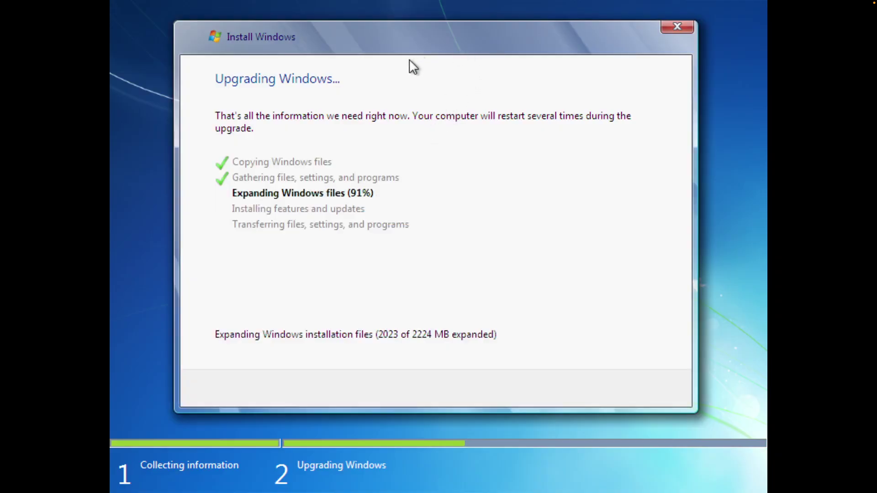
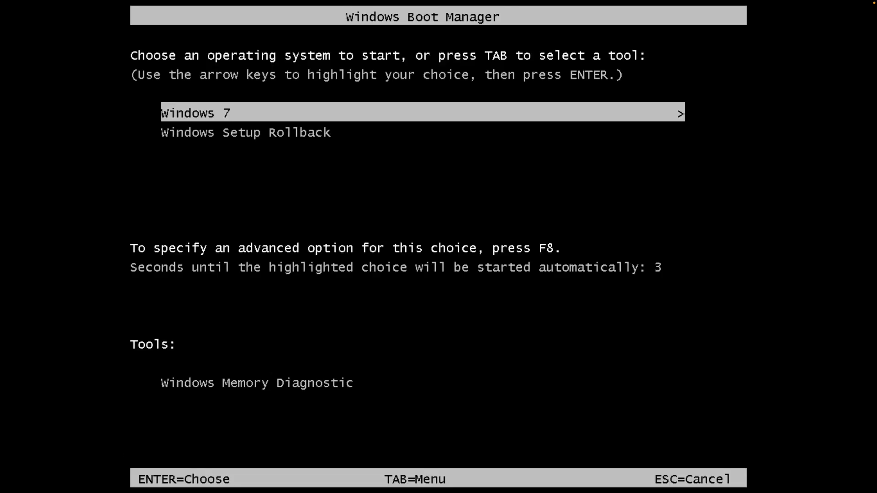
# Step: Start Windows 7 rather than Windows Setup Rollback from the Windows Boot Manager
pyautogui.press('Down')
pyautogui.press('Up')
pyautogui.press('Down')
pyautogui.press('Up')
pyautogui.press('Return')
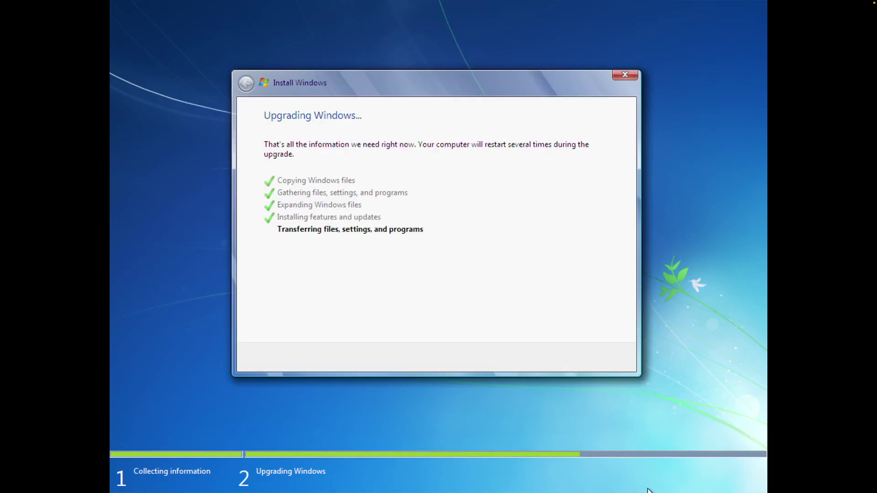
# Step: Open a command prompt over the resumed Windows setup and launch explorer from it
pyautogui.hotkey('shift', 'F10')
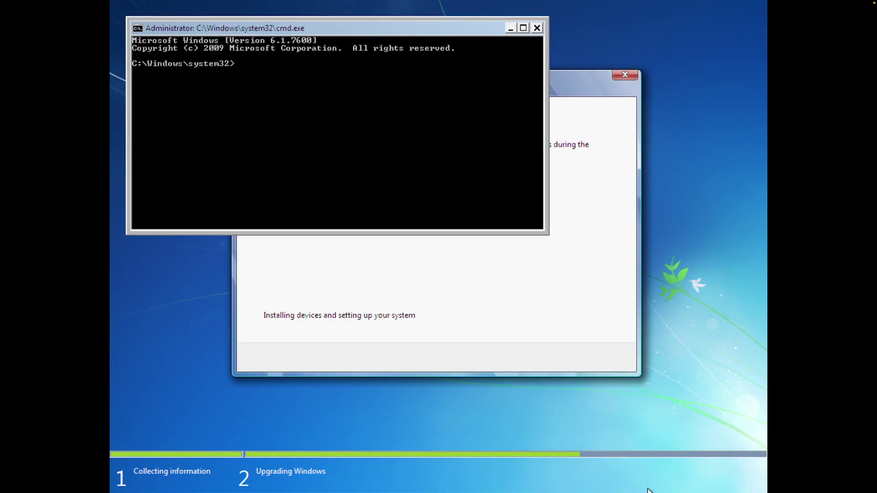
pyautogui.write('explorer')
pyautogui.press('Return')
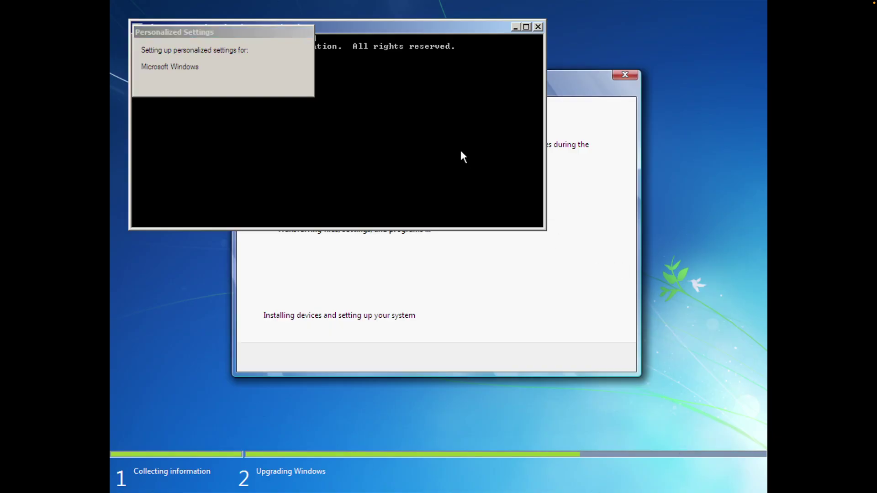
pyautogui.moveTo(464, 24); pyautogui.dragTo(498, 32)
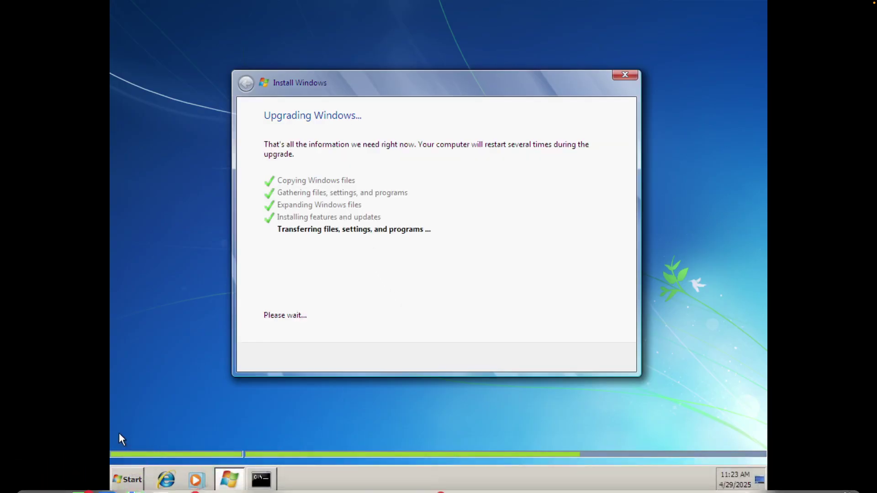
# Step: Try to open Computer and Control Panel from the explorer shell and dismiss the explorer.exe error
pyautogui.click(137, 481)
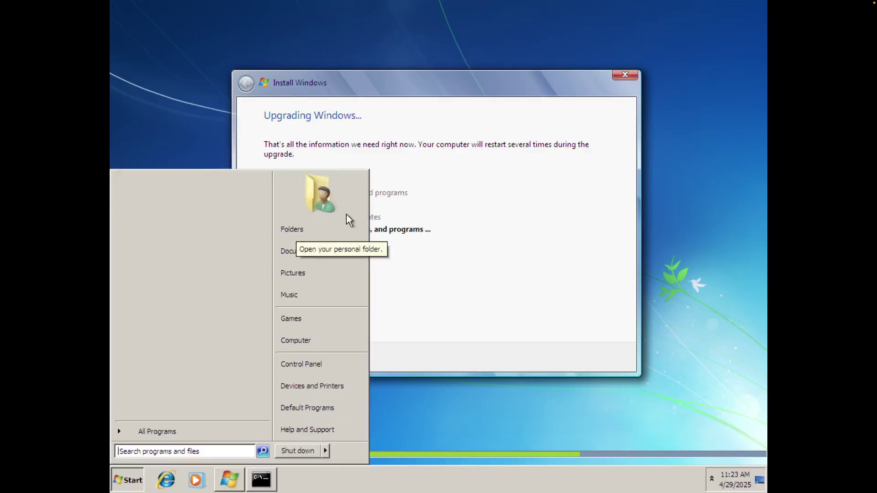
pyautogui.click(313, 340)
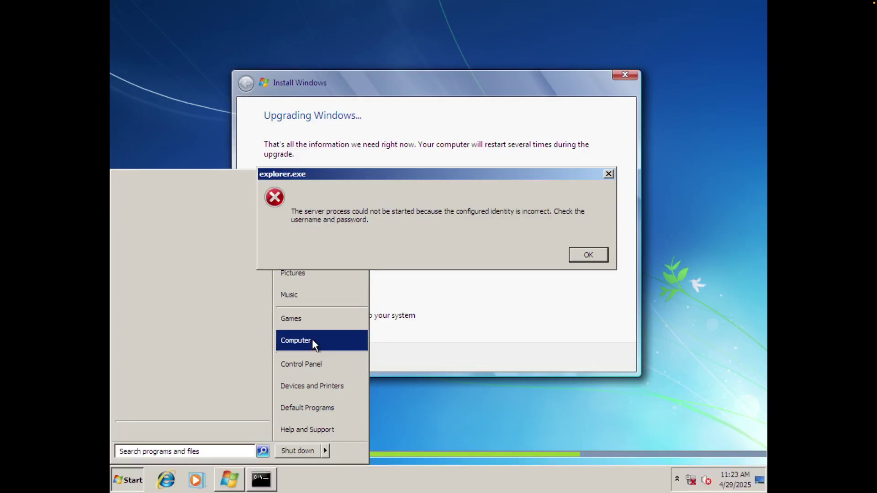
pyautogui.click(294, 364)
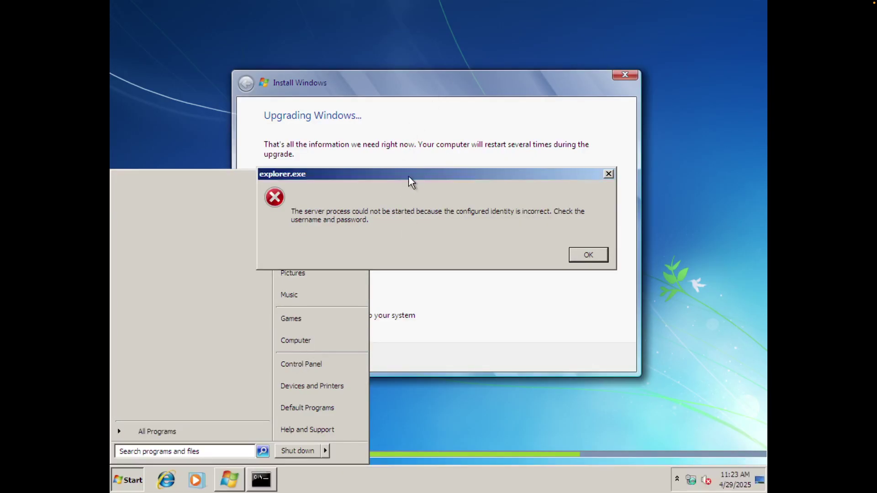
pyautogui.moveTo(341, 179); pyautogui.dragTo(242, 211)
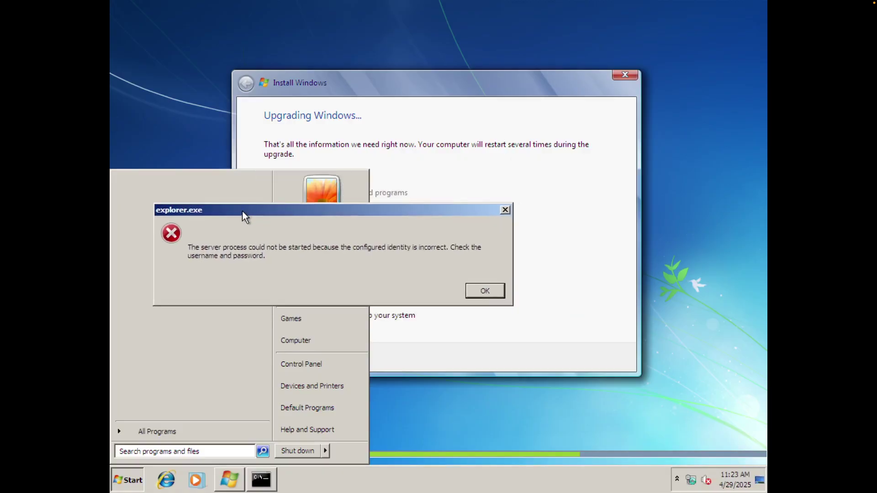
pyautogui.click(483, 296)
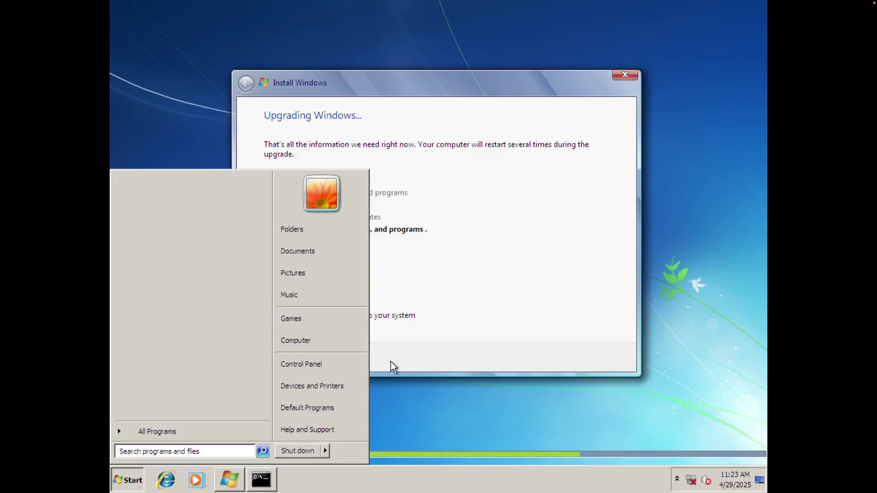
# Step: Launch Windows Media Player from the list of all programs and finish its initial setup with Recommended settings
pyautogui.click(180, 433)
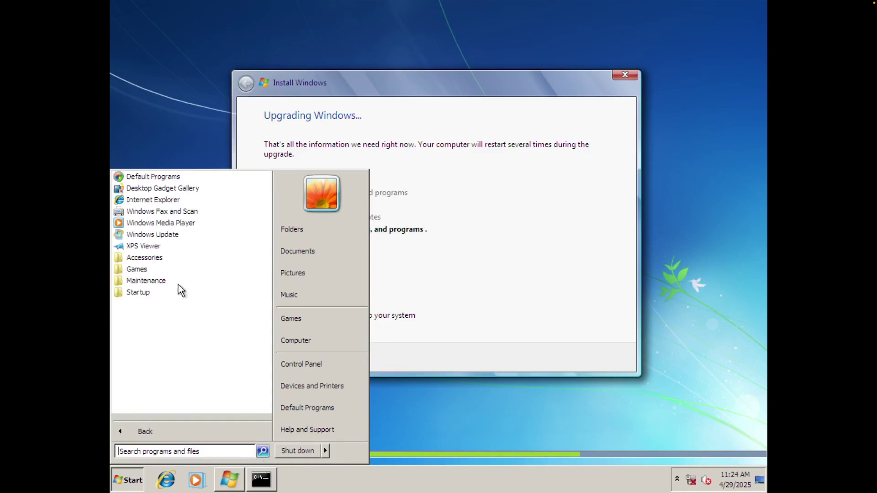
pyautogui.click(161, 224)
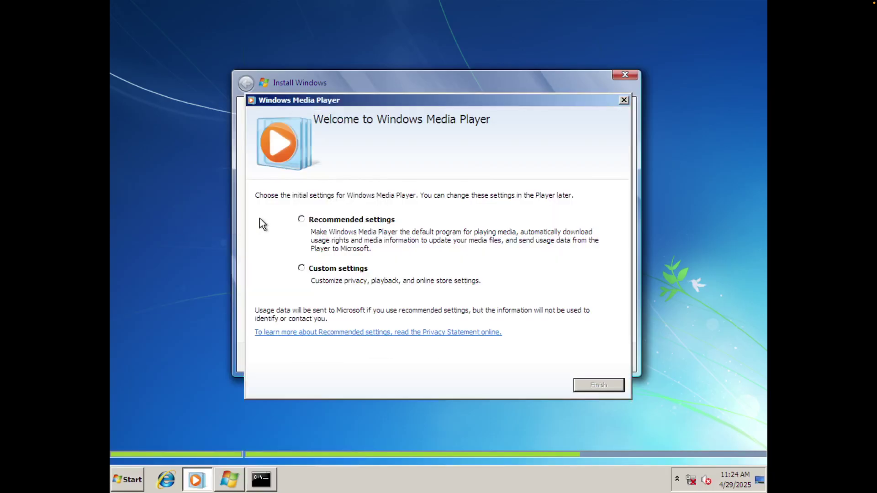
pyautogui.click(311, 222)
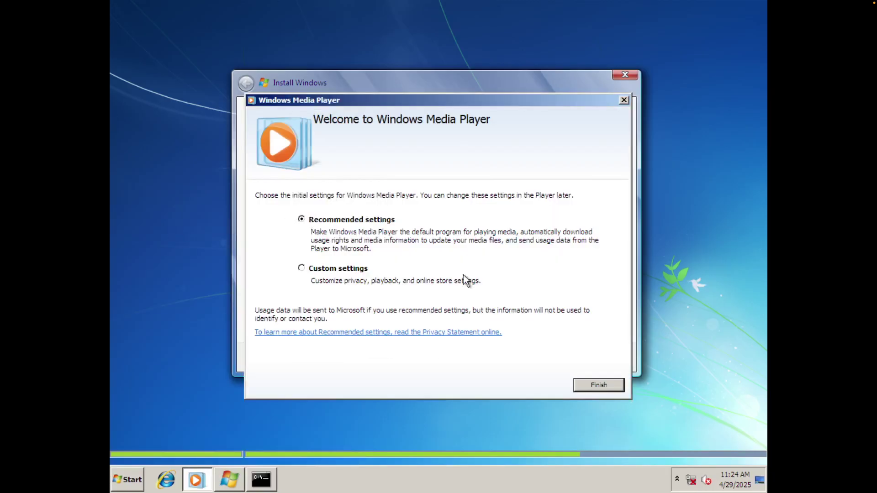
pyautogui.click(608, 388)
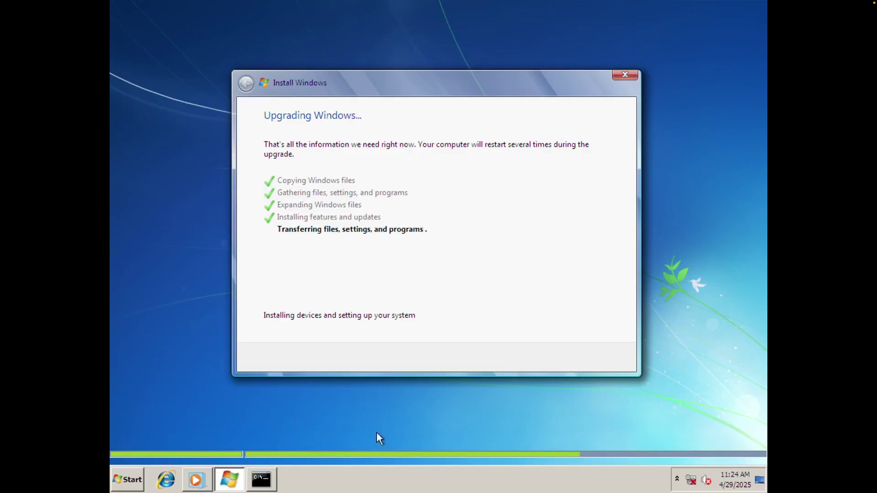
# Step: Bring up the blank Windows Media Player window and try to close it from the taskbar
pyautogui.click(194, 479)
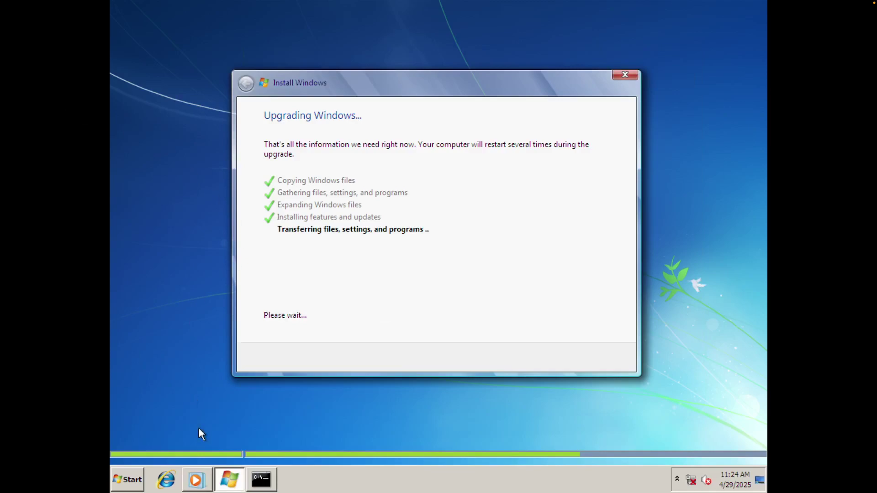
pyautogui.click(196, 480)
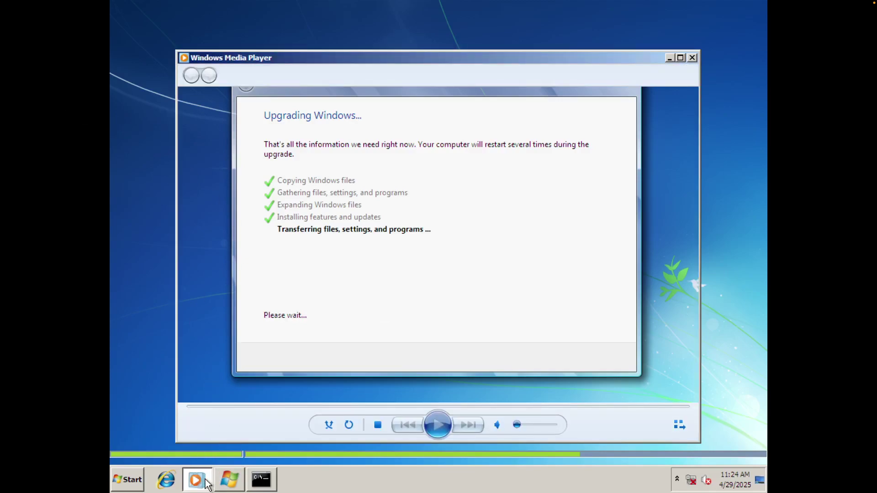
pyautogui.rightClick(206, 483)
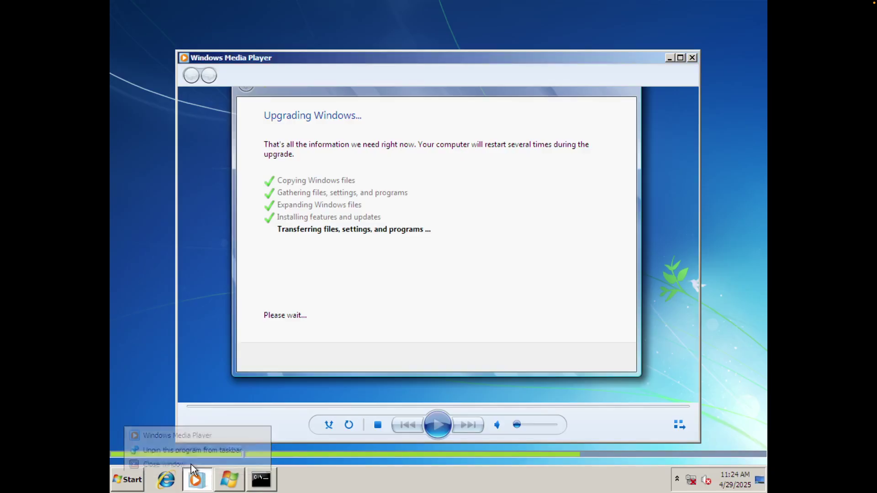
pyautogui.click(190, 462)
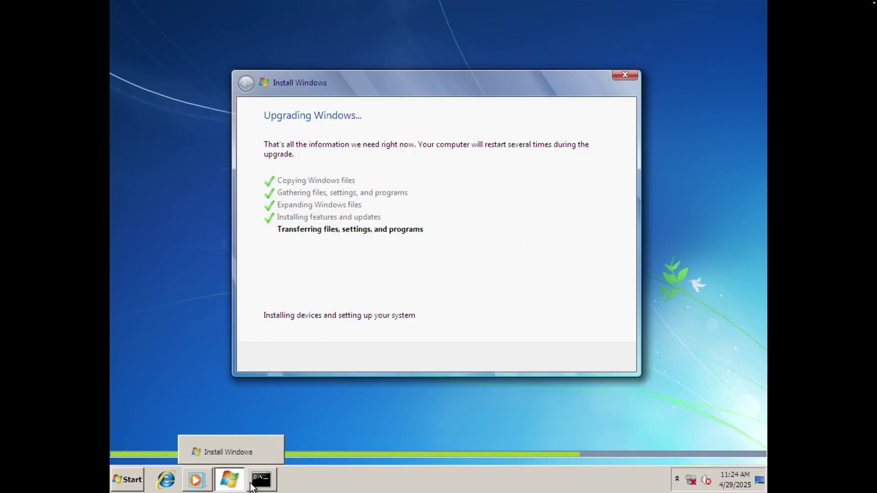
pyautogui.moveTo(250, 482)
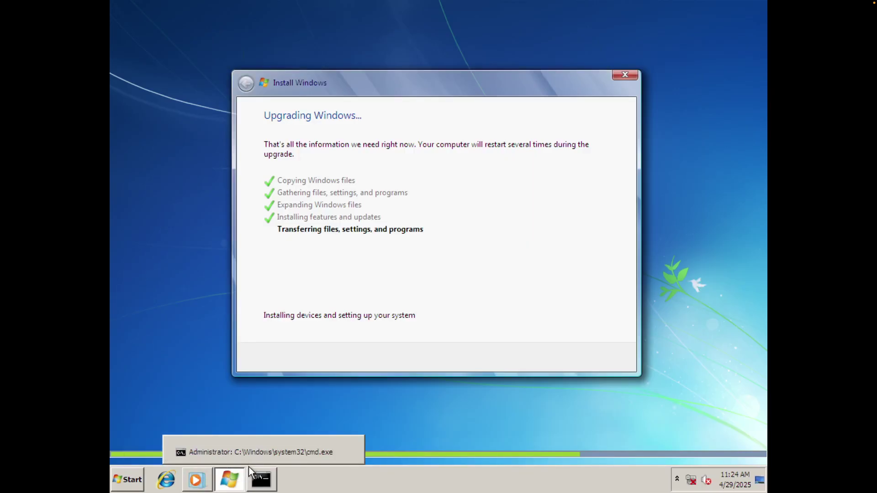
pyautogui.click(130, 476)
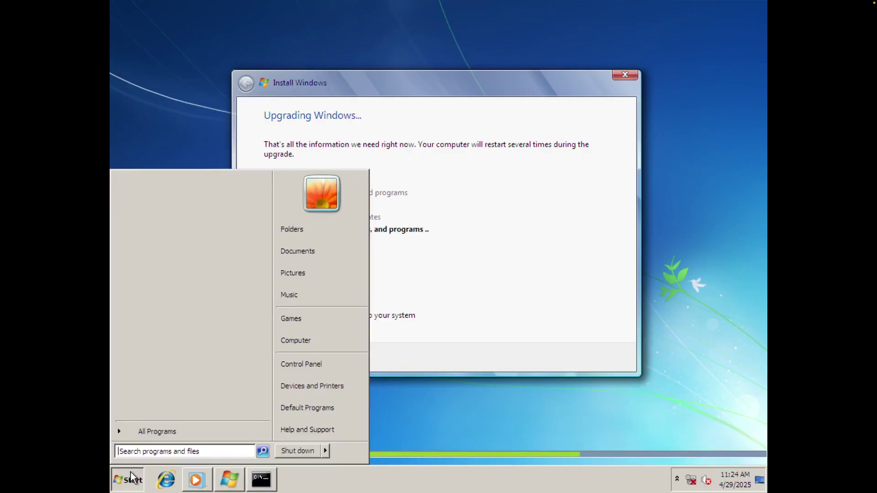
pyautogui.click(131, 477)
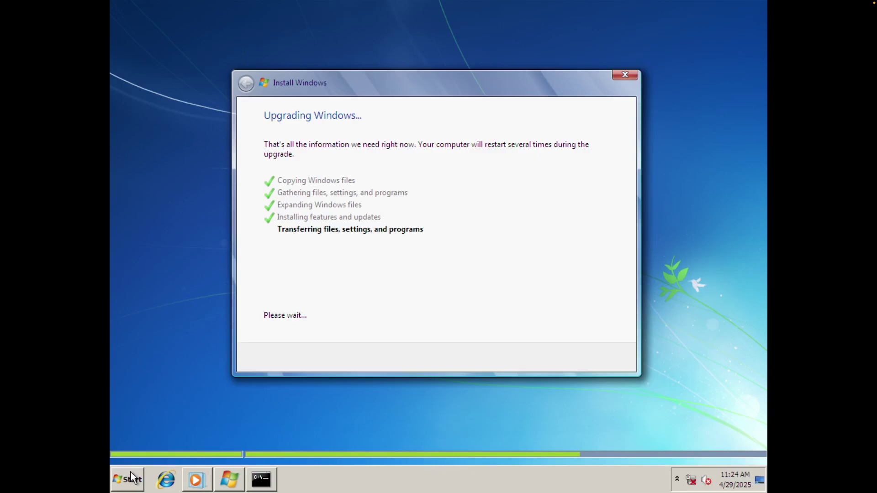
# Step: Run regedit from the open command prompt and close both the Registry Editor and the command prompt
pyautogui.click(259, 481)
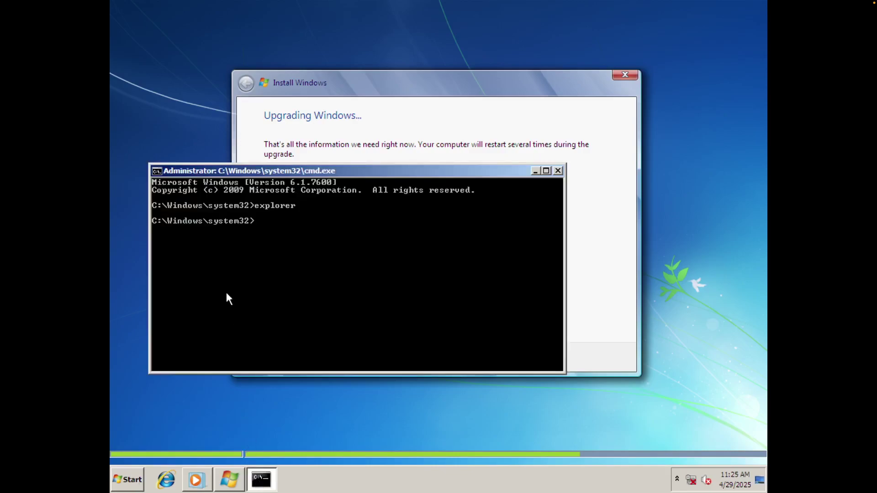
pyautogui.write('regedit')
pyautogui.press('Return')
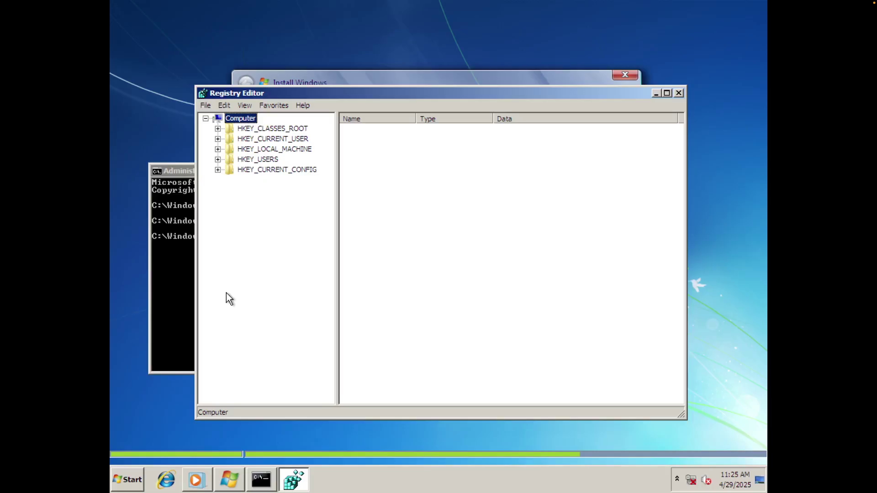
pyautogui.click(679, 93)
pyautogui.click(558, 171)
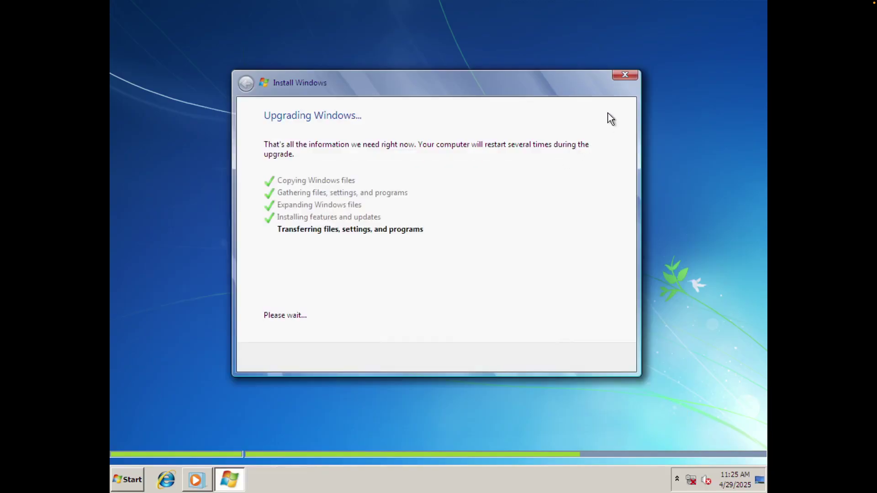
# Step: Try to close the Install Windows setup window during the upgrade and dismiss the warning
pyautogui.click(624, 76)
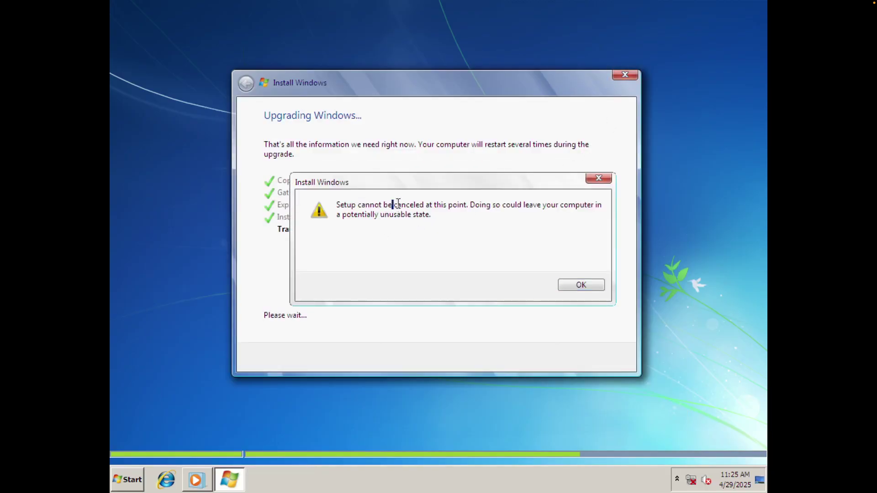
pyautogui.moveTo(392, 205); pyautogui.dragTo(489, 206)
pyautogui.click(576, 283)
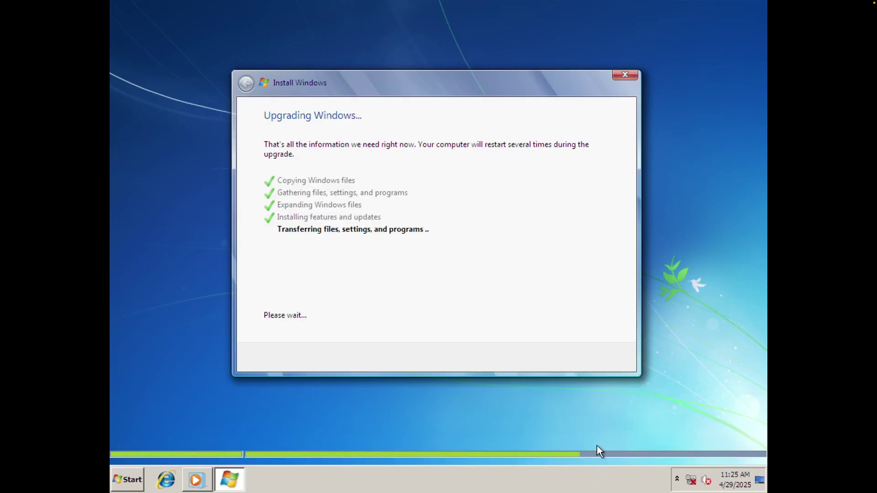
# Step: Check the network connection status from the notification area and dismiss it
pyautogui.click(692, 482)
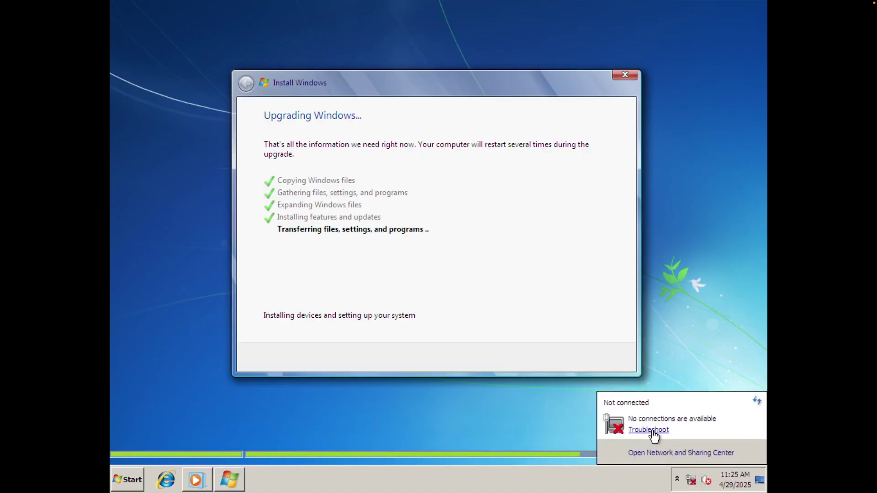
pyautogui.click(475, 488)
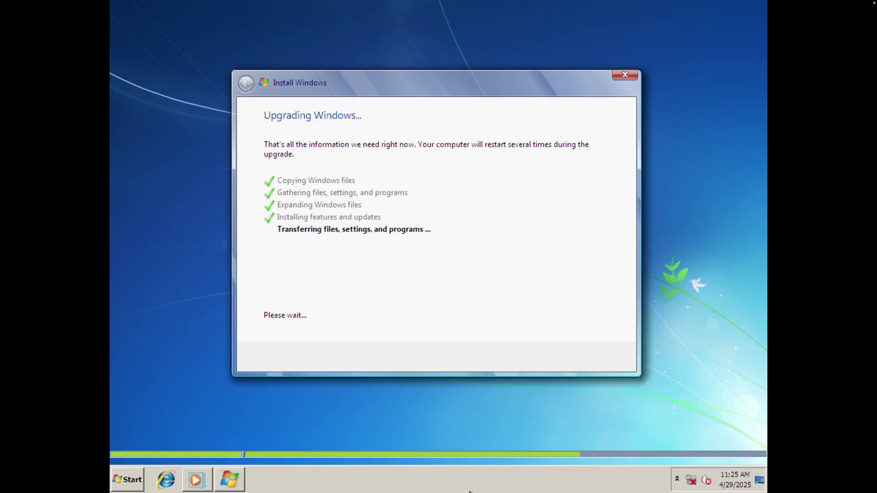
pyautogui.moveTo(479, 475)
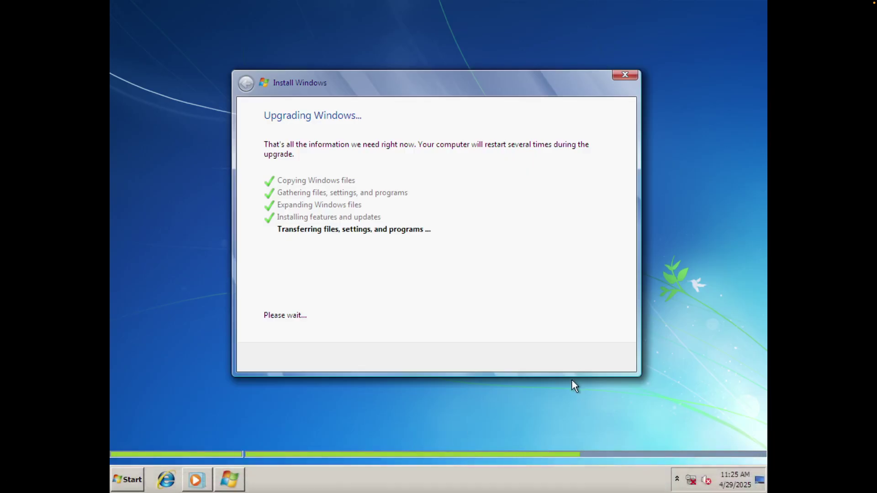
# Step: Unlock the taskbar, stretch it to about half the screen height and shrink it back to a single row
pyautogui.rightClick(519, 473)
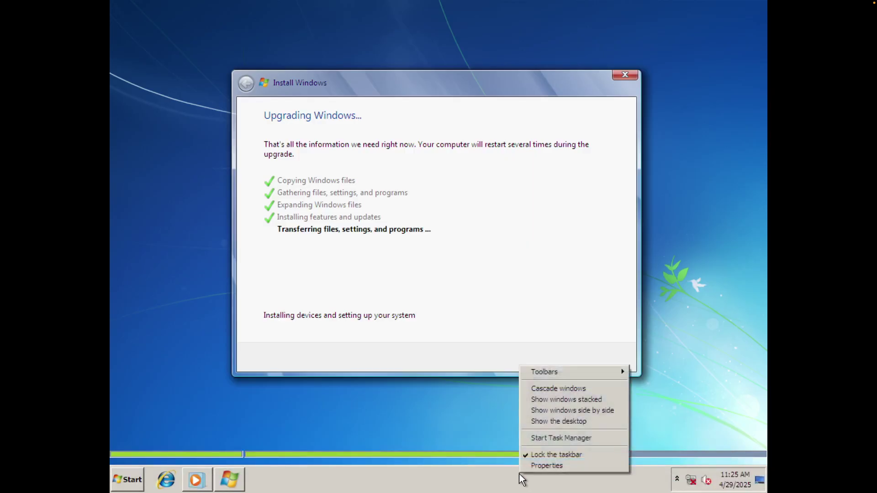
pyautogui.click(544, 455)
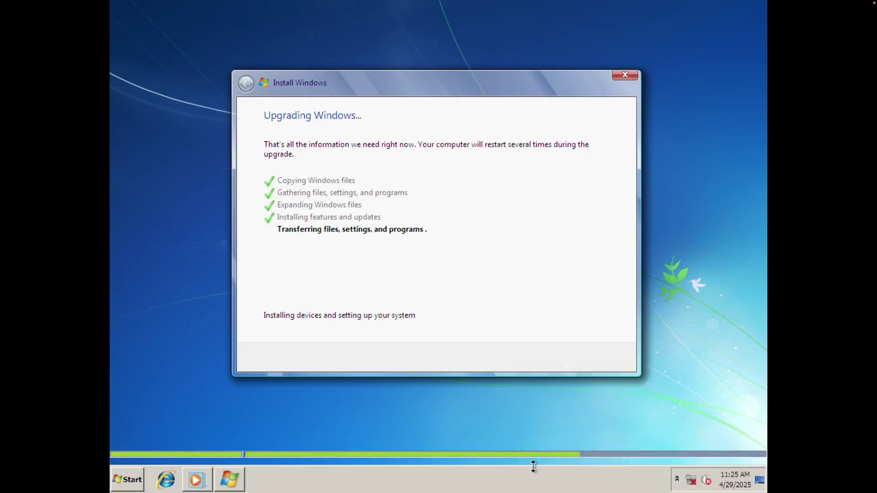
pyautogui.moveTo(525, 440); pyautogui.dragTo(512, 190)
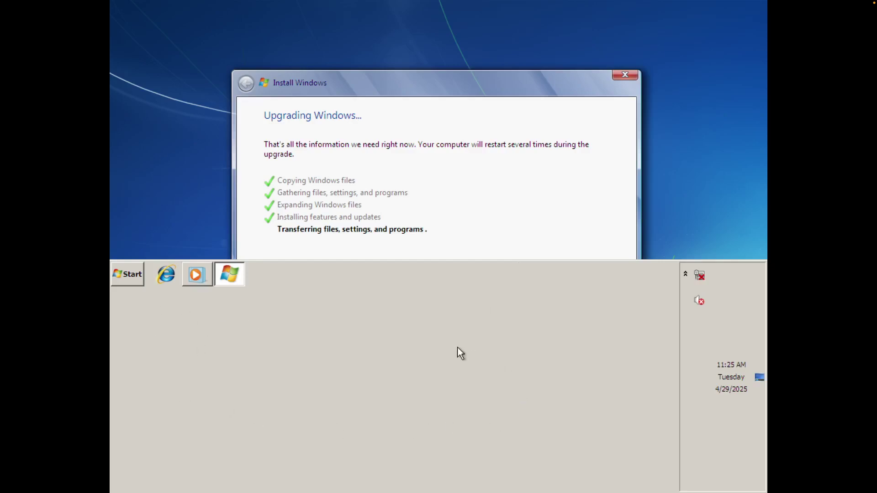
pyautogui.click(133, 274)
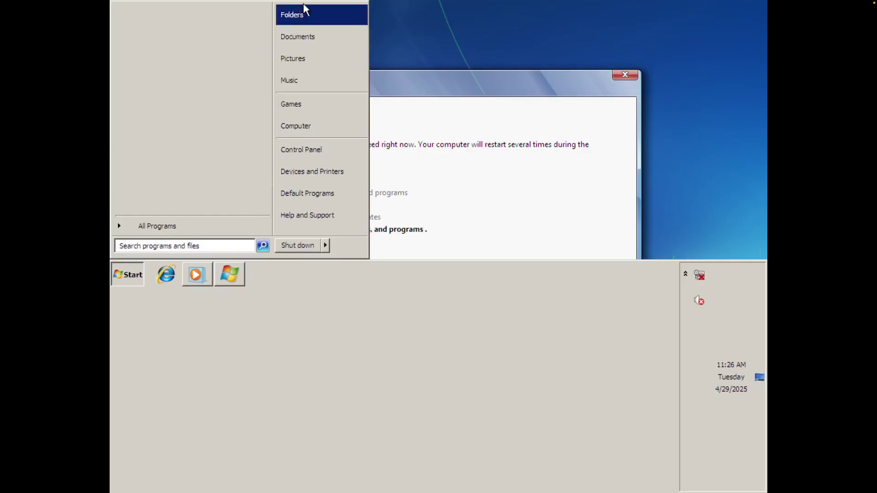
pyautogui.moveTo(425, 261); pyautogui.dragTo(407, 423)
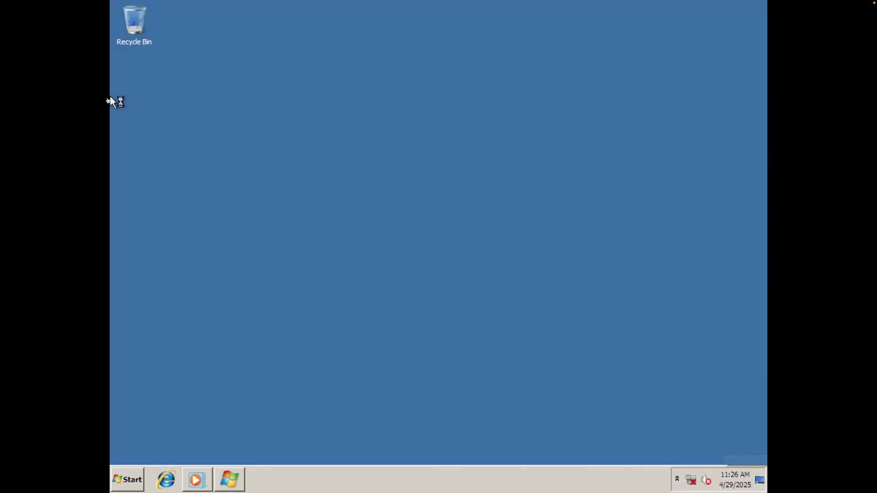
# Step: Move the Recycle Bin icon toward the middle of the desktop, try to open it and dismiss the error
pyautogui.moveTo(122, 97); pyautogui.dragTo(489, 406)
pyautogui.moveTo(125, 180); pyautogui.dragTo(576, 462)
pyautogui.moveTo(143, 31); pyautogui.dragTo(342, 223)
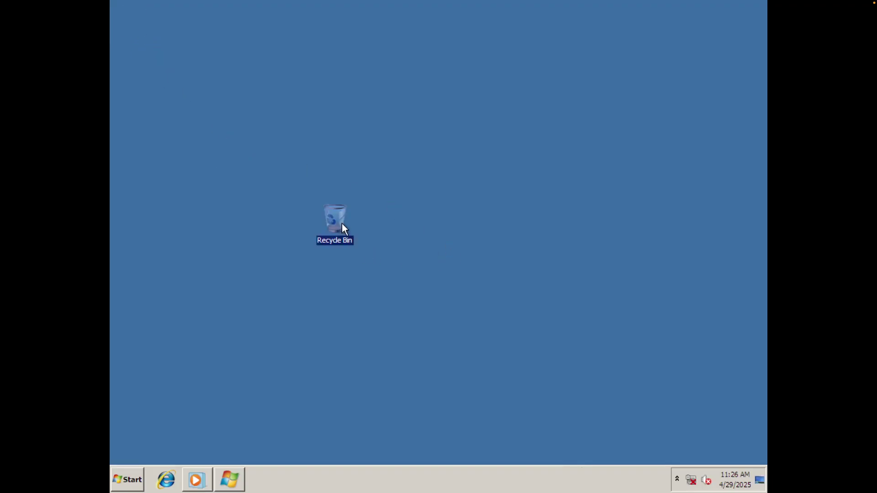
pyautogui.doubleClick(334, 223)
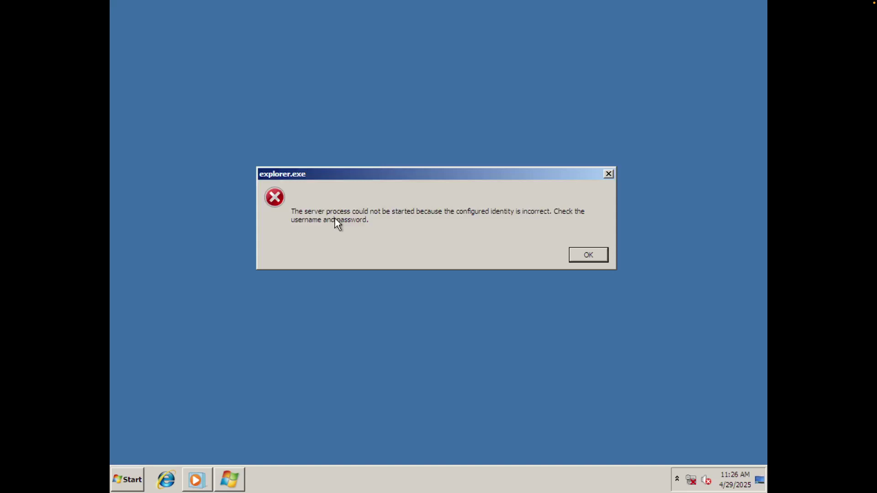
pyautogui.press('Return')
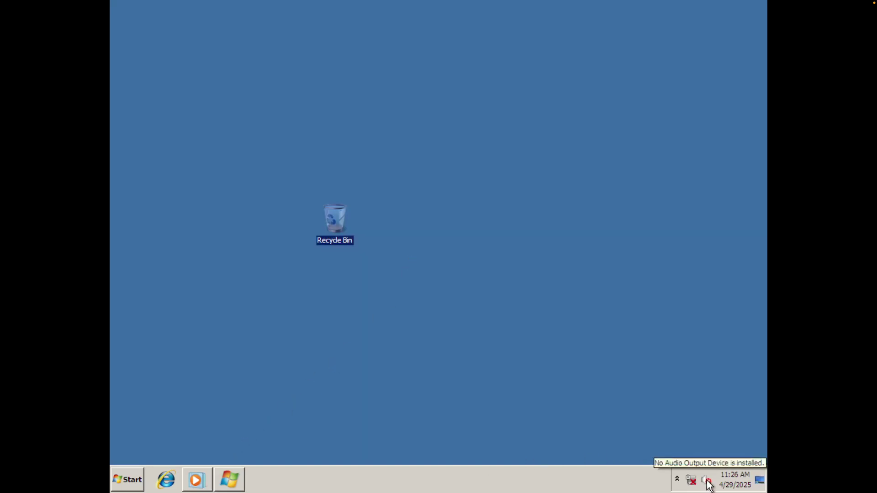
# Step: Browse the taskbar clock's calendar back to September 2001 and select the 11th
pyautogui.click(735, 481)
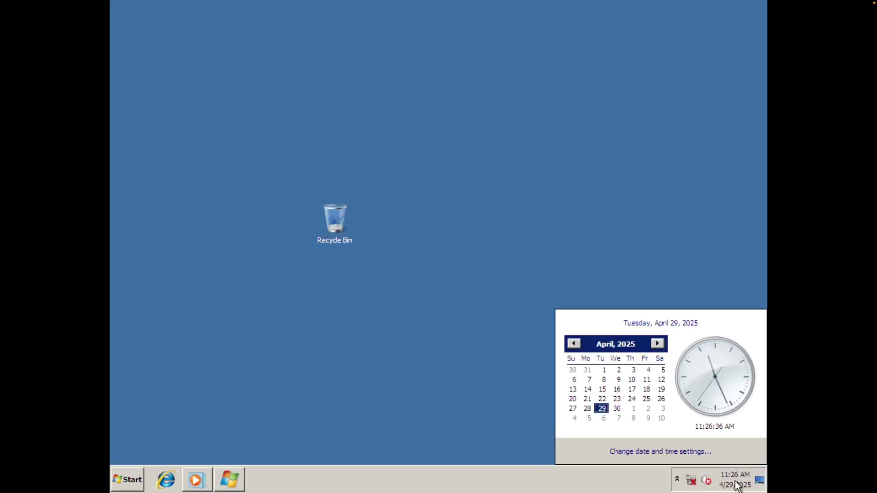
pyautogui.click(656, 344)
pyautogui.click(657, 343)
pyautogui.click(657, 343)
pyautogui.click(657, 343)
pyautogui.click(657, 344)
pyautogui.click(656, 344)
pyautogui.click(657, 343)
pyautogui.click(574, 344)
pyautogui.click(573, 343)
pyautogui.click(573, 344)
pyautogui.click(573, 343)
pyautogui.click(571, 345)
pyautogui.tripleClick(571, 344)
pyautogui.tripleClick(572, 345)
pyautogui.doubleClick(572, 345)
pyautogui.click(572, 345)
pyautogui.doubleClick(573, 344)
pyautogui.tripleClick(572, 344)
pyautogui.tripleClick(572, 345)
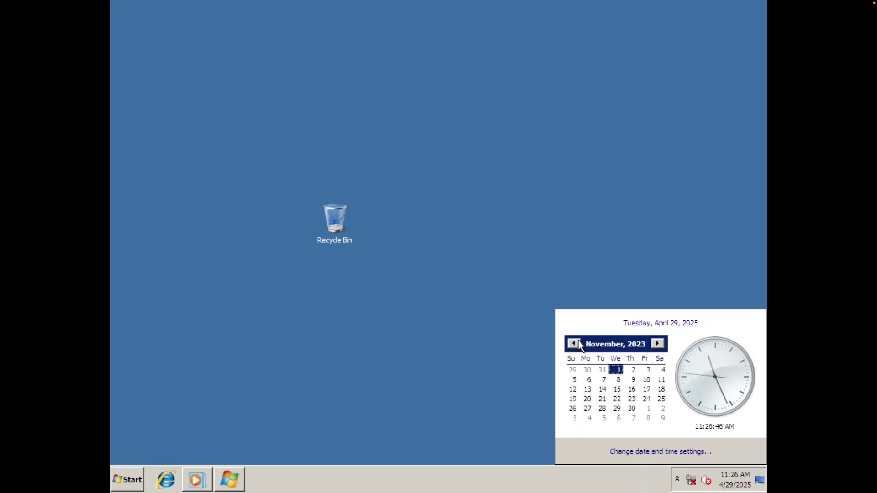
pyautogui.click(573, 343)
pyautogui.click(574, 343)
pyautogui.click(574, 344)
pyautogui.click(574, 343)
pyautogui.click(574, 344)
pyautogui.click(574, 343)
pyautogui.click(574, 343)
pyautogui.click(574, 343)
pyautogui.click(578, 341)
pyautogui.click(578, 341)
pyautogui.click(575, 341)
pyautogui.click(575, 341)
pyautogui.click(575, 341)
pyautogui.click(576, 341)
pyautogui.click(576, 340)
pyautogui.click(576, 341)
pyautogui.click(574, 344)
pyautogui.click(575, 343)
pyautogui.click(574, 343)
pyautogui.click(575, 343)
pyautogui.click(574, 343)
pyautogui.click(575, 343)
pyautogui.click(574, 344)
pyautogui.click(574, 344)
pyautogui.click(573, 342)
pyautogui.click(574, 342)
pyautogui.click(574, 342)
pyautogui.click(573, 343)
pyautogui.click(573, 342)
pyautogui.click(573, 342)
pyautogui.click(573, 343)
pyautogui.click(574, 342)
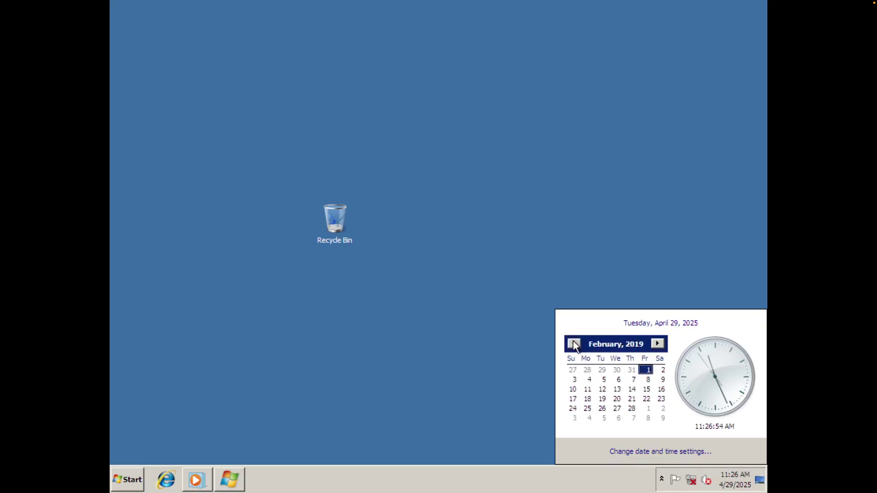
pyautogui.click(575, 342)
pyautogui.click(575, 342)
pyautogui.click(575, 343)
pyautogui.click(575, 344)
pyautogui.click(575, 344)
pyautogui.click(574, 344)
pyautogui.click(575, 343)
pyautogui.click(574, 344)
pyautogui.click(574, 343)
pyautogui.click(574, 343)
pyautogui.click(575, 343)
pyautogui.click(574, 343)
pyautogui.click(575, 343)
pyautogui.click(575, 344)
pyautogui.click(575, 343)
pyautogui.click(574, 343)
pyautogui.click(575, 343)
pyautogui.click(574, 343)
pyautogui.click(574, 343)
pyautogui.click(575, 344)
pyautogui.click(575, 344)
pyautogui.click(574, 344)
pyautogui.click(575, 343)
pyautogui.click(574, 344)
pyautogui.click(574, 344)
pyautogui.click(575, 344)
pyautogui.click(575, 344)
pyautogui.click(575, 343)
pyautogui.click(575, 343)
pyautogui.click(575, 344)
pyautogui.click(574, 343)
pyautogui.click(574, 343)
pyautogui.click(575, 344)
pyautogui.click(575, 344)
pyautogui.click(575, 344)
pyautogui.click(575, 344)
pyautogui.click(575, 343)
pyautogui.click(575, 343)
pyautogui.click(575, 344)
pyautogui.click(575, 344)
pyautogui.click(574, 343)
pyautogui.click(575, 344)
pyautogui.click(575, 344)
pyautogui.click(575, 343)
pyautogui.click(575, 343)
pyautogui.click(574, 343)
pyautogui.click(575, 344)
pyautogui.click(574, 344)
pyautogui.click(574, 344)
pyautogui.click(574, 343)
pyautogui.click(575, 344)
pyautogui.click(575, 343)
pyautogui.click(574, 344)
pyautogui.click(575, 343)
pyautogui.moveTo(574, 344); pyautogui.dragTo(575, 345)
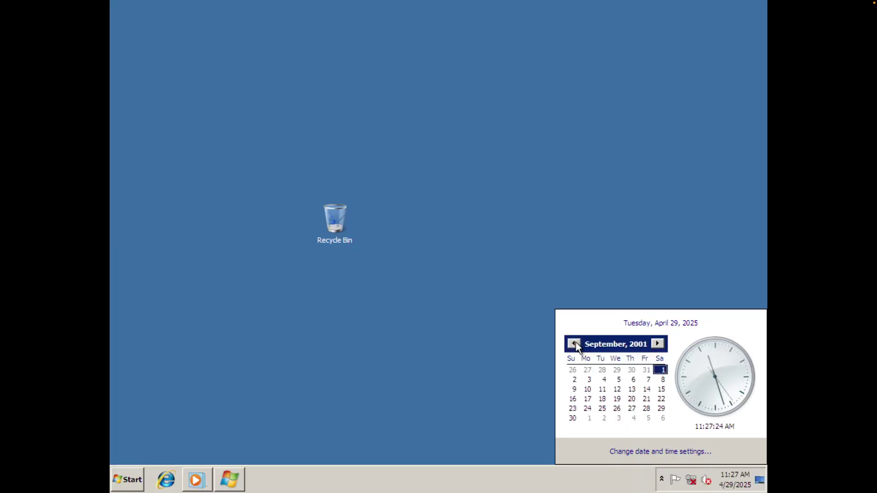
pyautogui.click(602, 389)
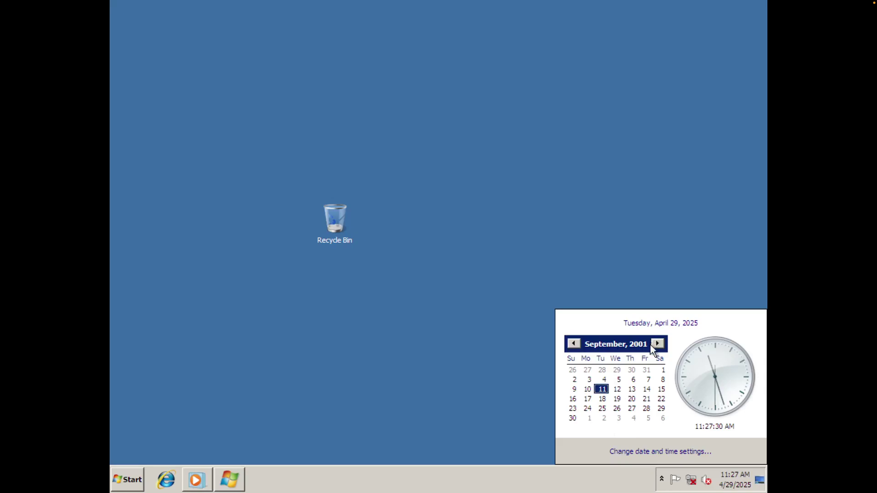
# Step: Return to the Install Windows window and look through the hidden notification icons and the Bluetooth options
pyautogui.click(231, 480)
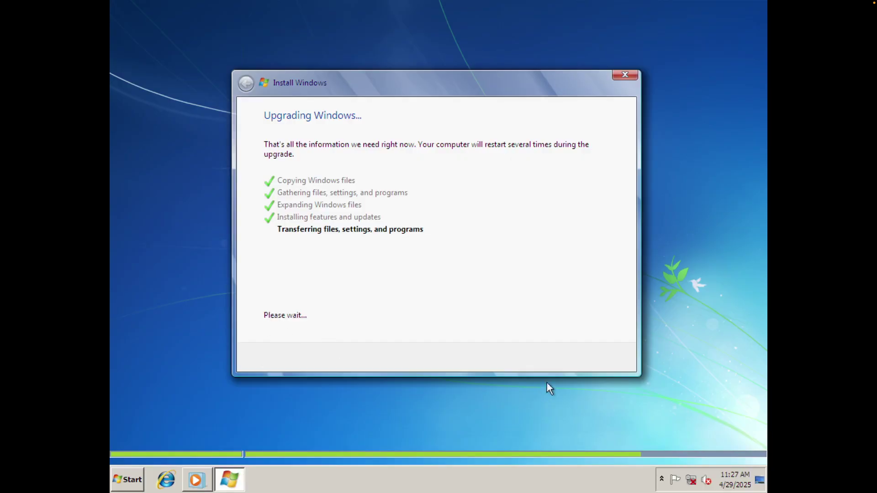
pyautogui.click(663, 480)
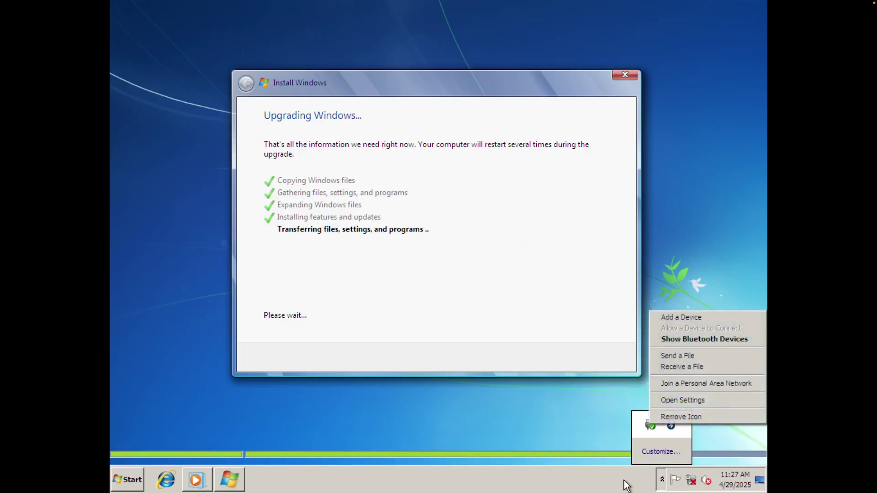
pyautogui.click(607, 439)
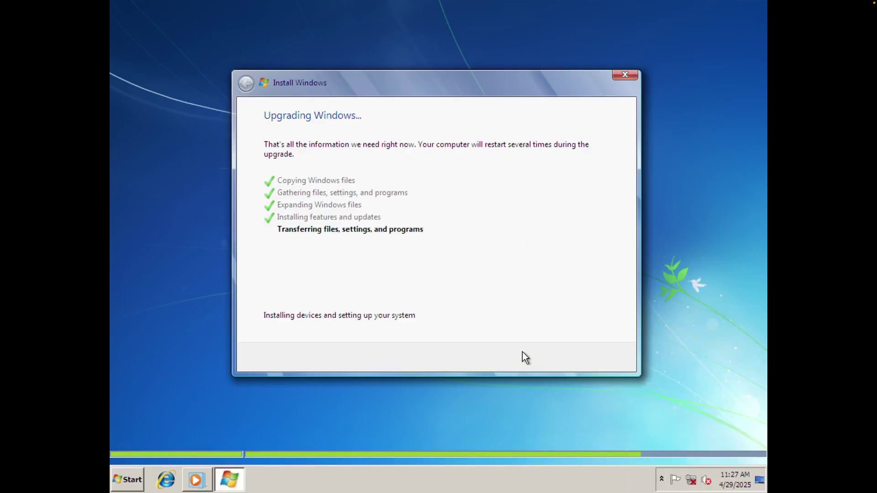
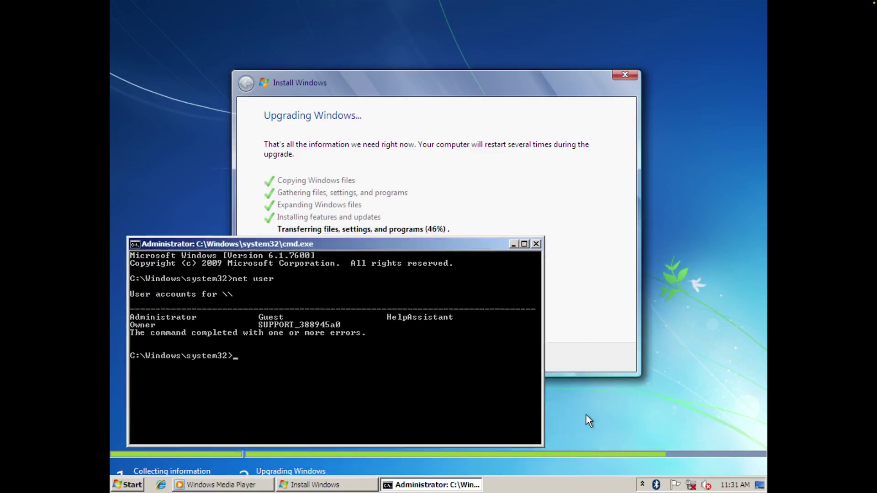
# Step: Recheck the network connection status and reveal the desktop behind the setup and command prompt windows
pyautogui.click(692, 485)
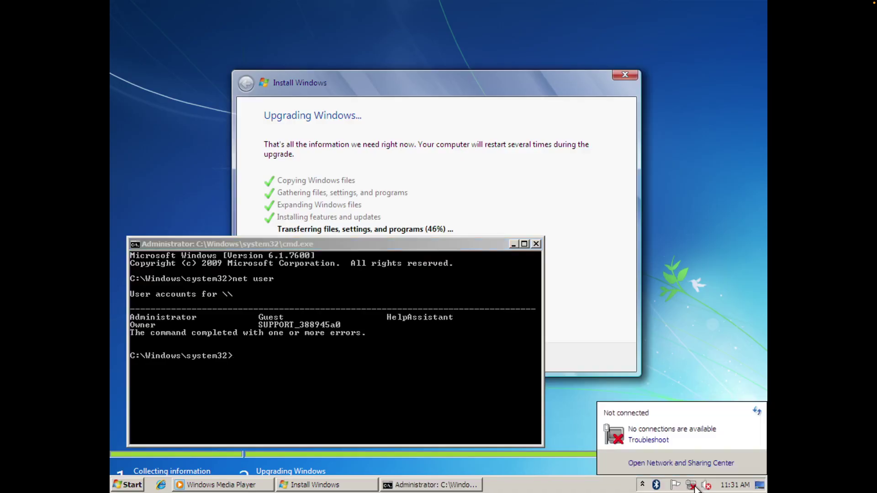
pyautogui.click(692, 486)
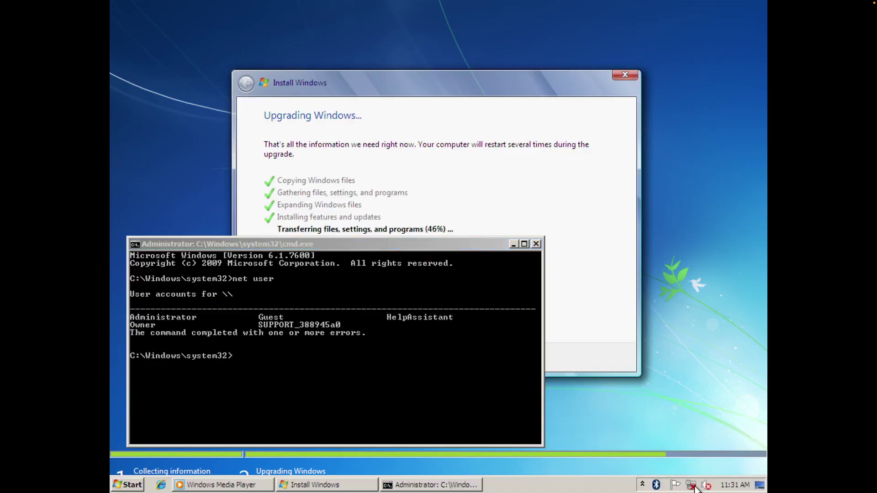
pyautogui.click(759, 485)
pyautogui.moveTo(483, 156); pyautogui.dragTo(538, 237)
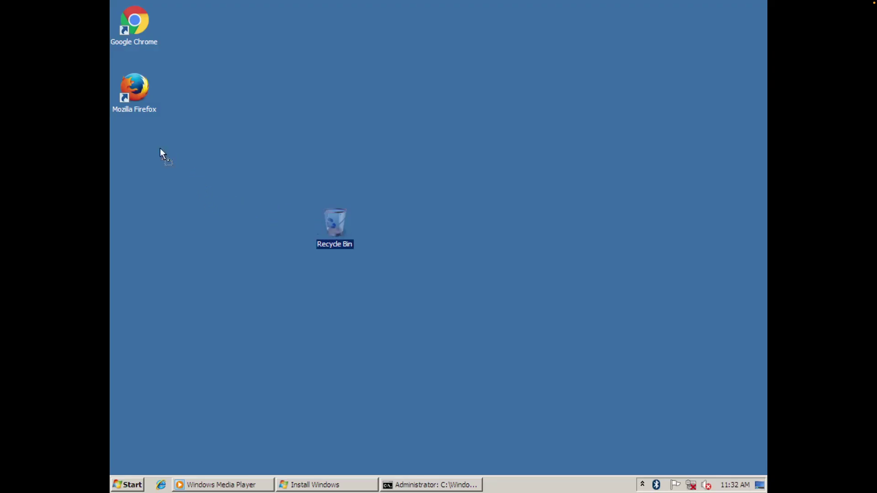
# Step: Move the Recycle Bin below the Mozilla Firefox shortcut, and launch Firefox with settings and data imported from Microsoft Internet Explorer
pyautogui.moveTo(165, 152); pyautogui.dragTo(139, 141)
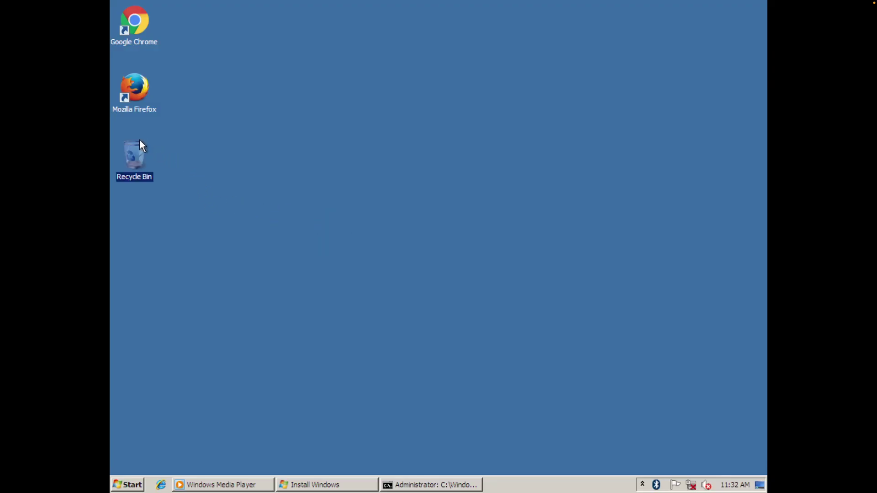
pyautogui.click(136, 100)
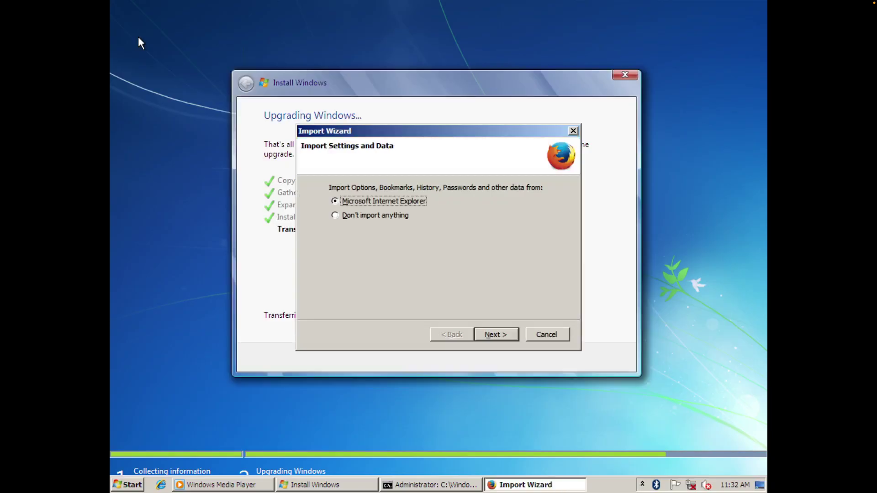
pyautogui.click(486, 332)
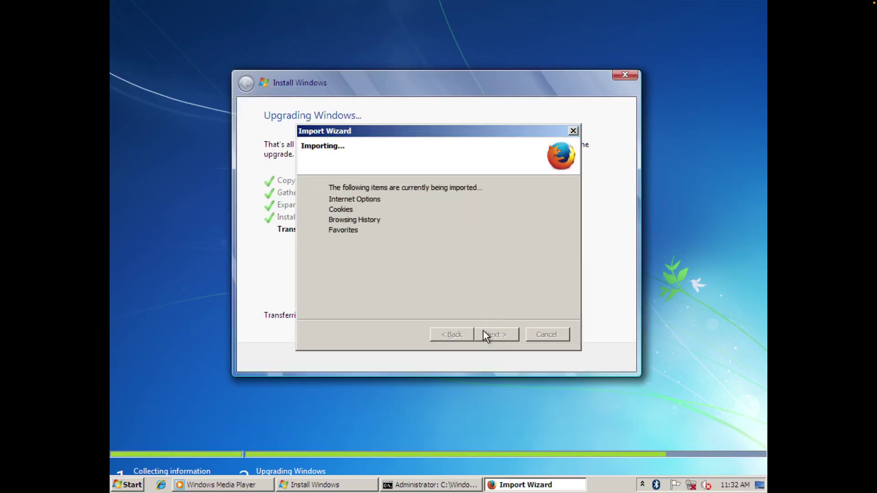
# Step: Look through the list of all installed programs while the import runs, and close the list to check on the open Firefox windows
pyautogui.click(128, 484)
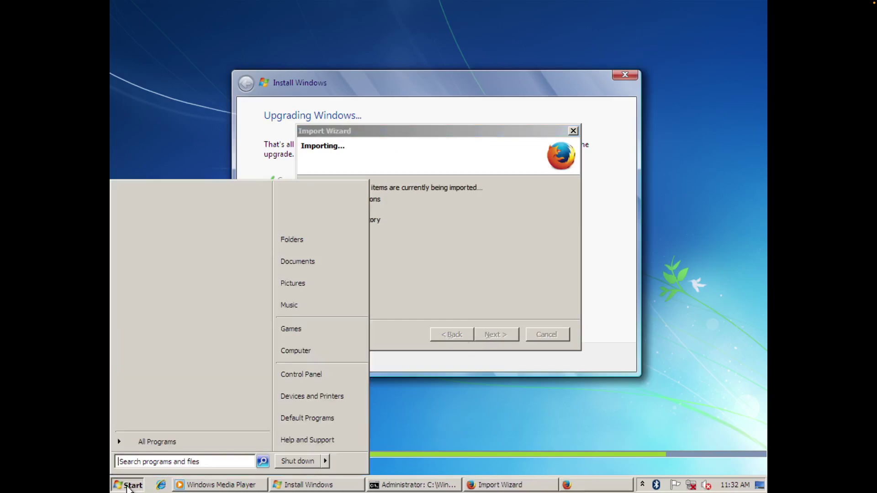
pyautogui.click(250, 445)
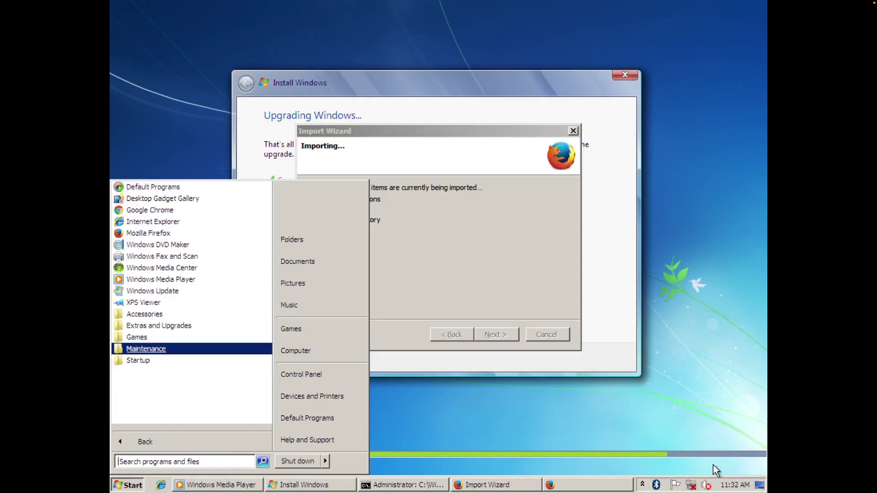
pyautogui.click(592, 488)
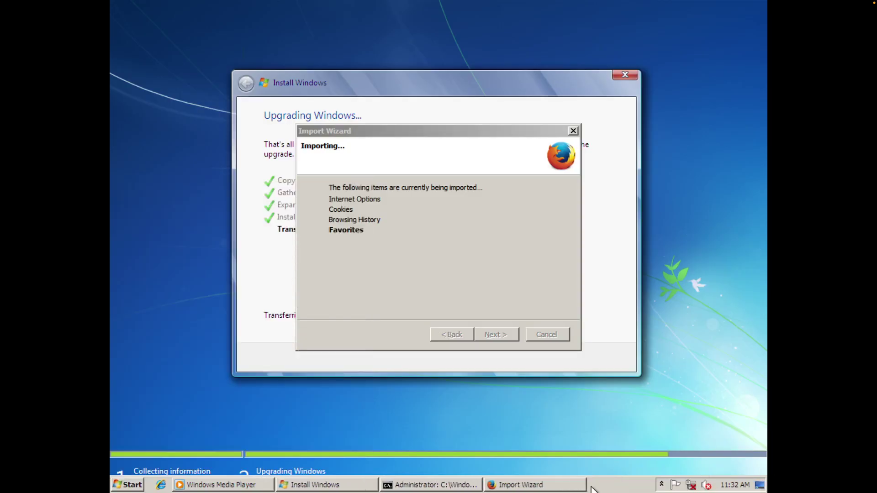
pyautogui.moveTo(586, 487)
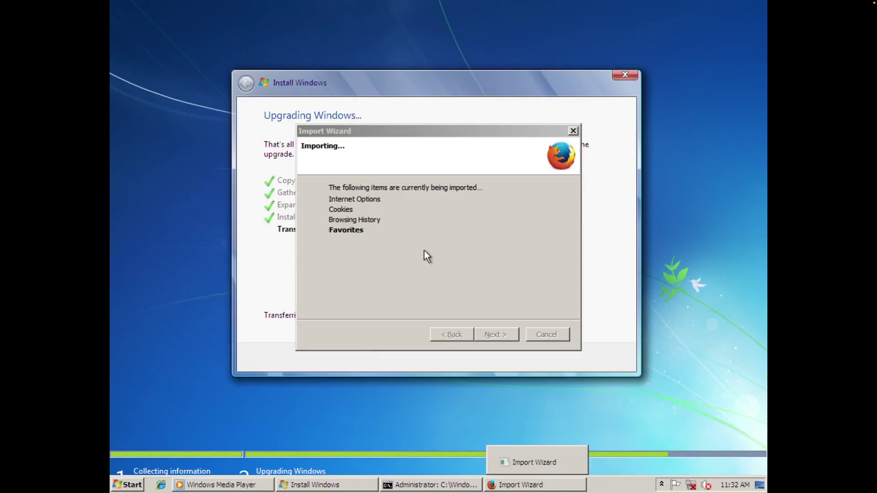
# Step: Move the Import Wizard clear of the upgrade progress list and finish the import
pyautogui.moveTo(483, 130); pyautogui.dragTo(705, 205)
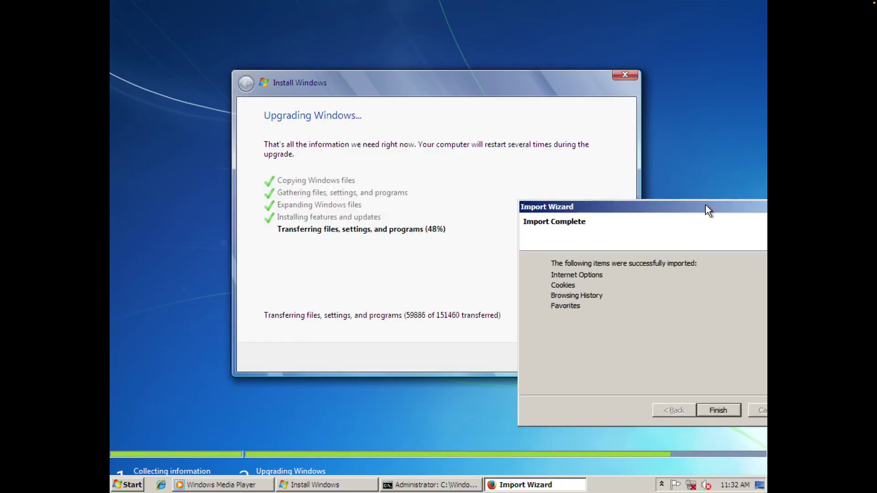
pyautogui.moveTo(705, 204); pyautogui.dragTo(601, 240)
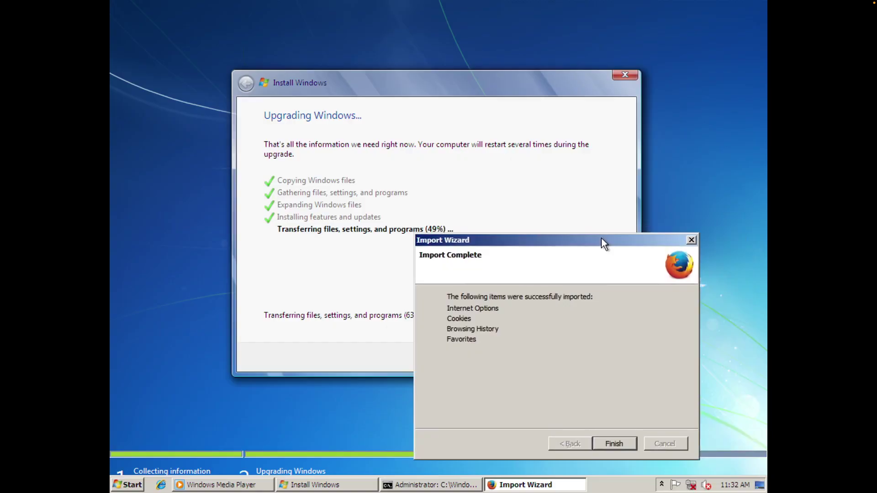
pyautogui.click(606, 446)
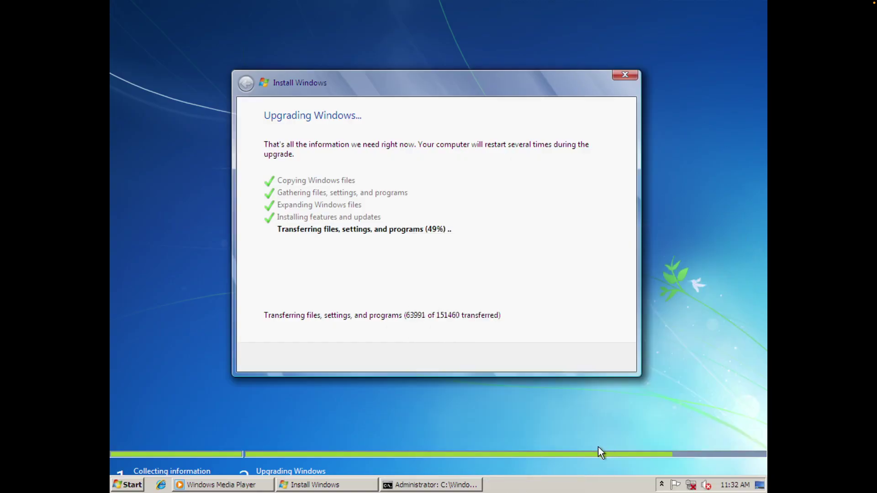
# Step: Bring the Install Windows window forward to check progress, and accept Firefox as the default browser once it opens
pyautogui.click(323, 485)
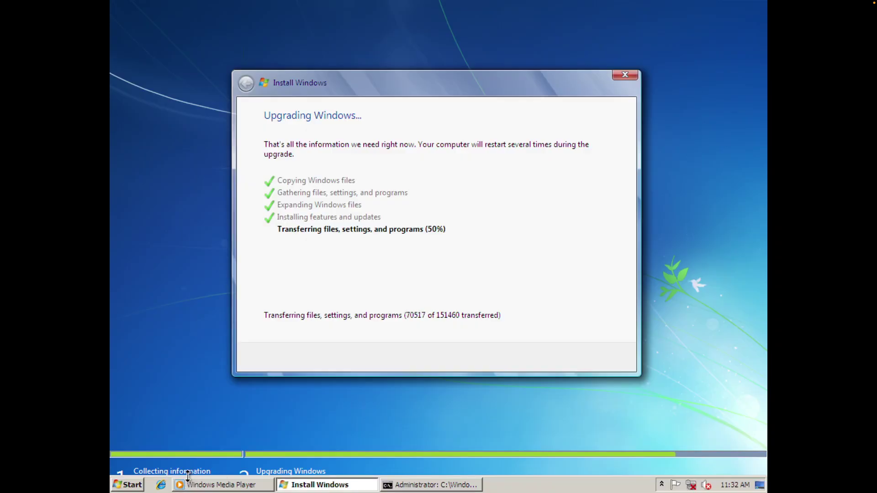
pyautogui.click(127, 485)
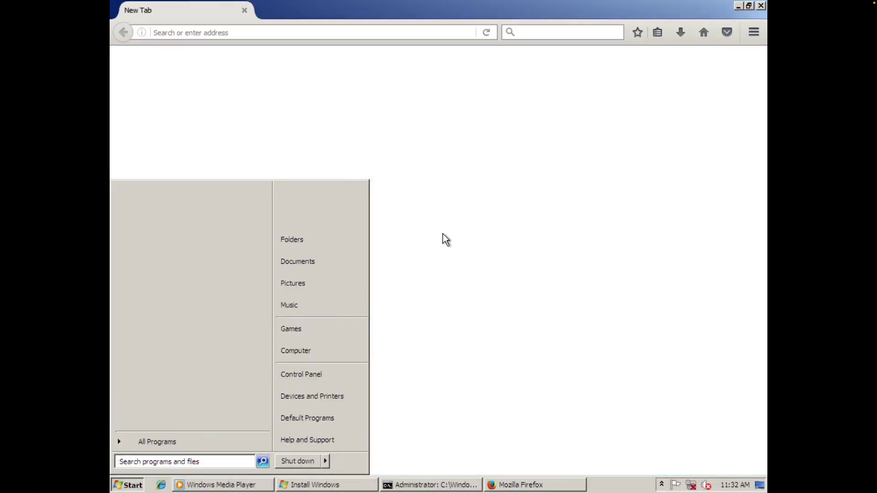
pyautogui.click(443, 234)
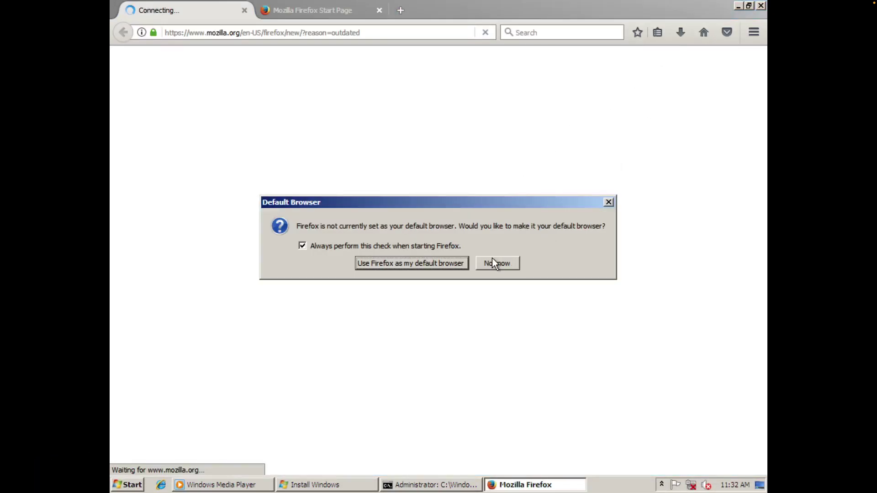
pyautogui.click(455, 261)
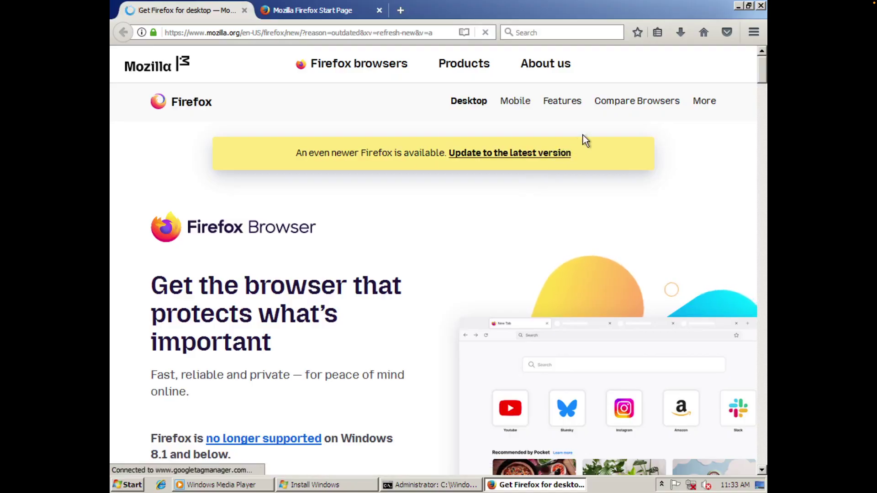
# Step: Look through the Firefox desktop download page for its Windows support notice and download options
pyautogui.scroll(-3, 526, 336)
pyautogui.scroll(-20, 526, 335)
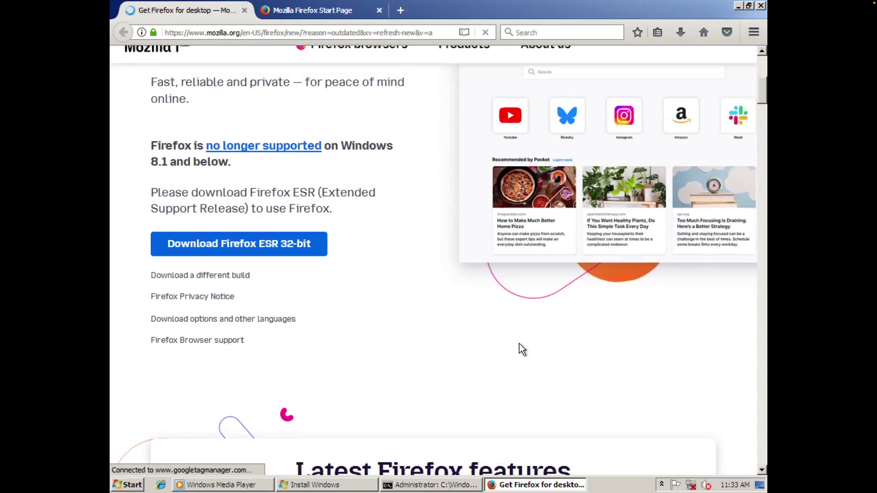
pyautogui.scroll(15, 519, 338)
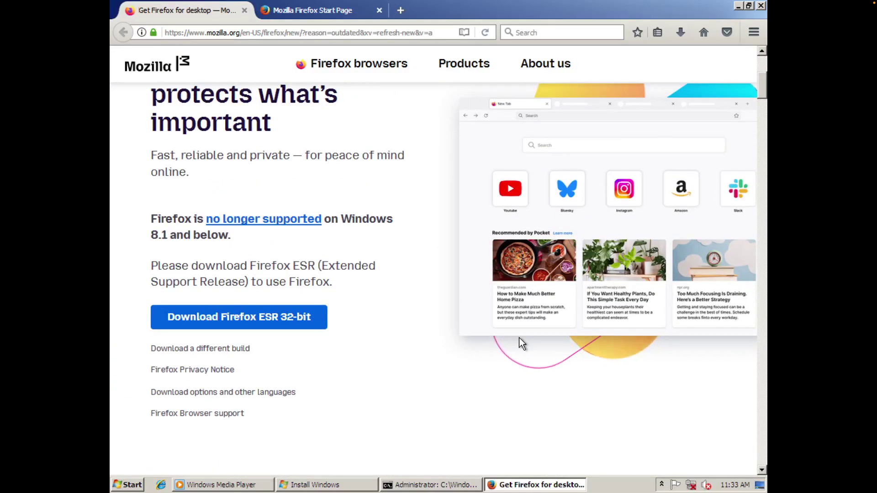
# Step: Go to youtube.com in the Mozilla Firefox Start Page tab and postpone the browser update with Remind Me Later
pyautogui.click(377, 16)
pyautogui.click(330, 30)
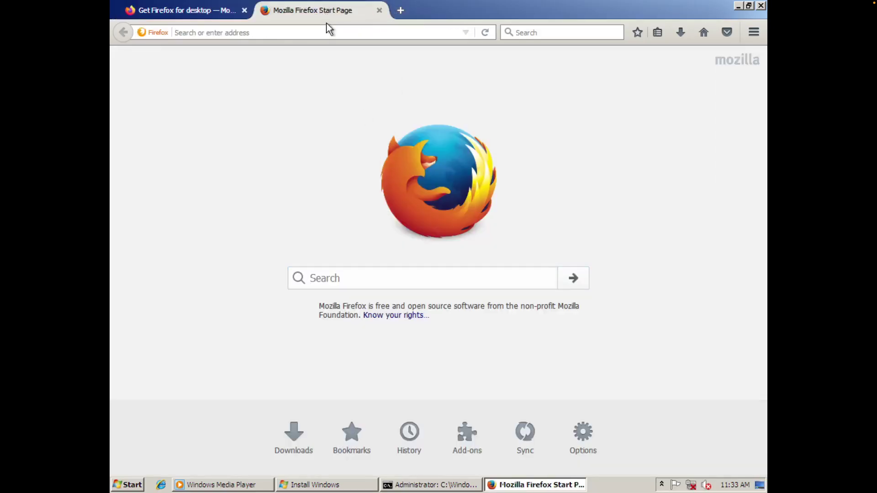
pyautogui.write('you')
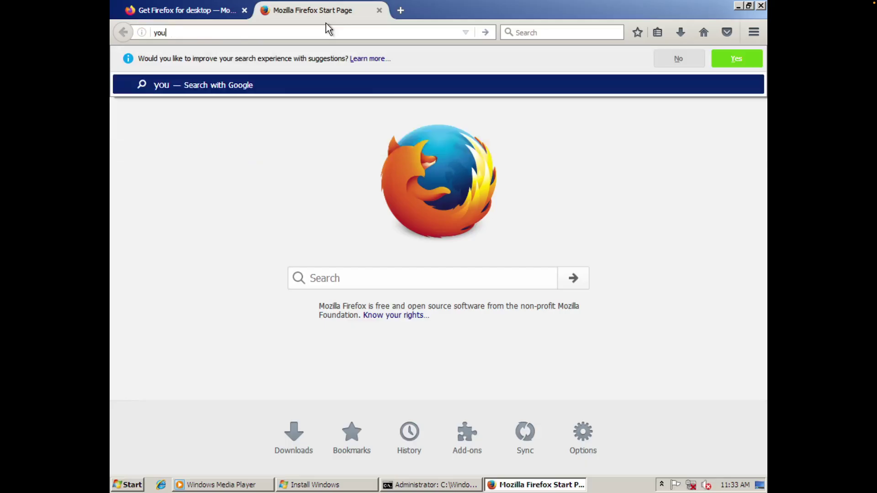
pyautogui.write('tube.com')
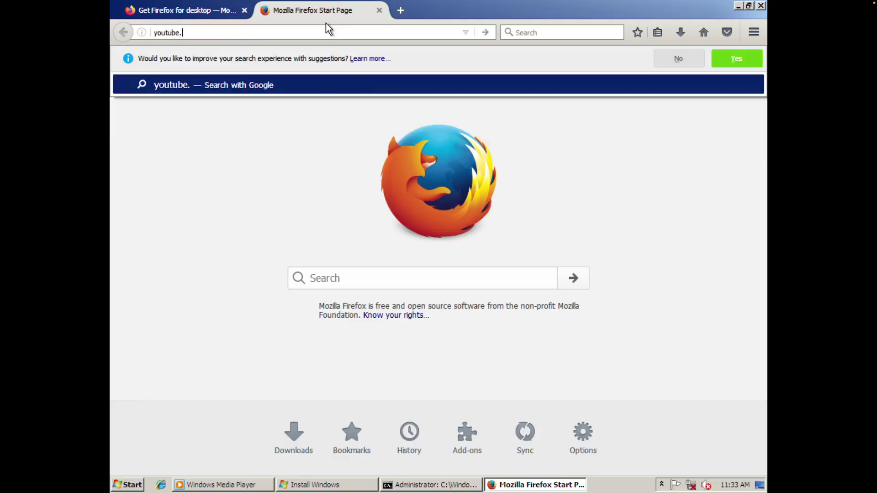
pyautogui.press('Return')
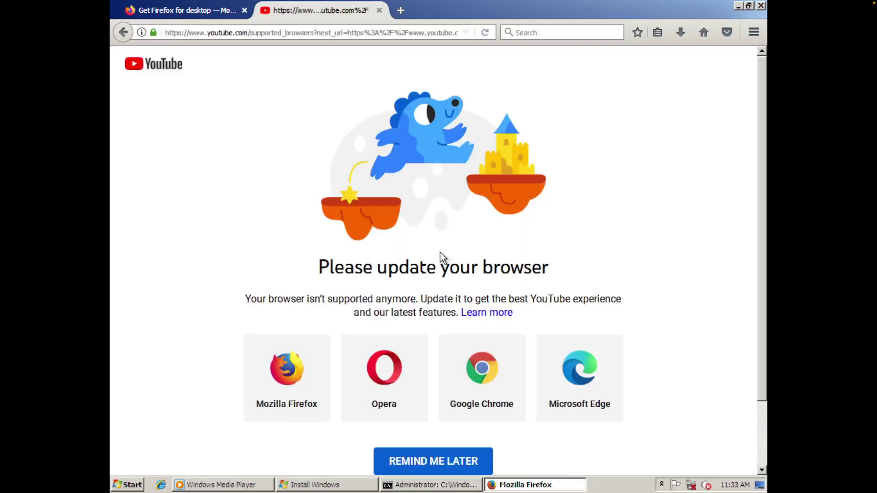
pyautogui.scroll(-3, 433, 274)
pyautogui.click(469, 390)
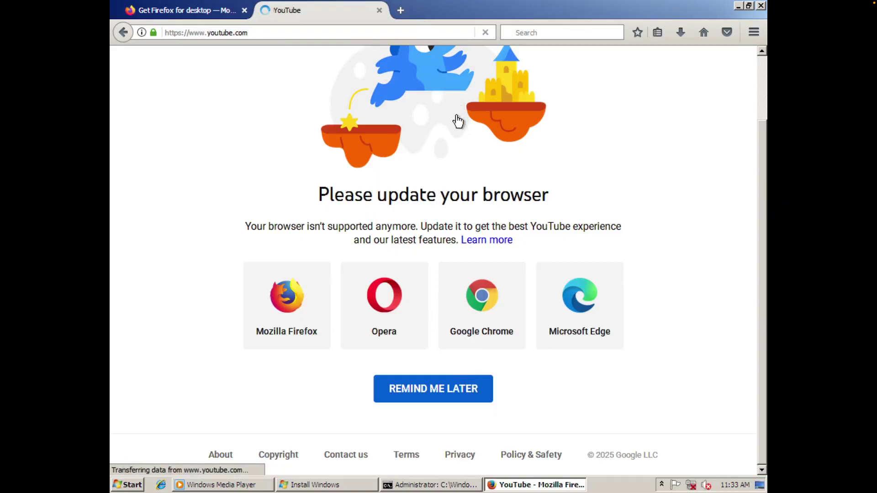
# Step: Restore the Firefox window to a smaller size over the setup screen, and close it with both tabs
pyautogui.moveTo(446, 10); pyautogui.dragTo(443, 47)
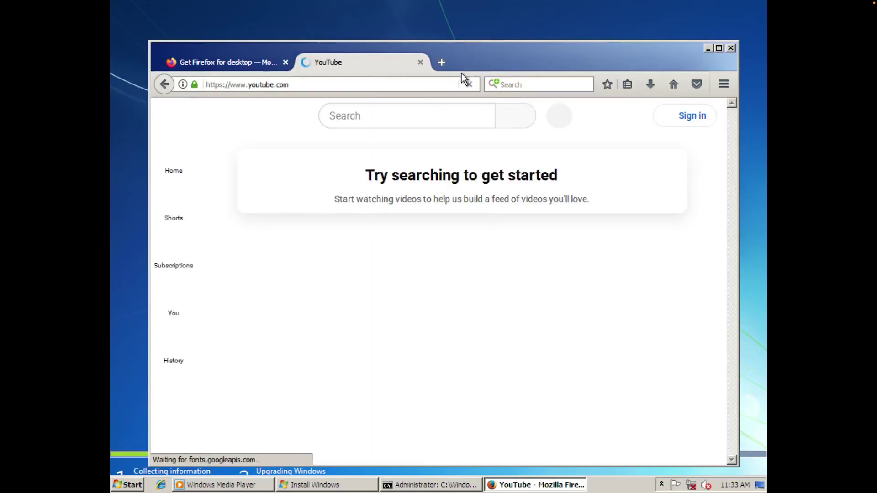
pyautogui.moveTo(462, 73); pyautogui.dragTo(439, 89)
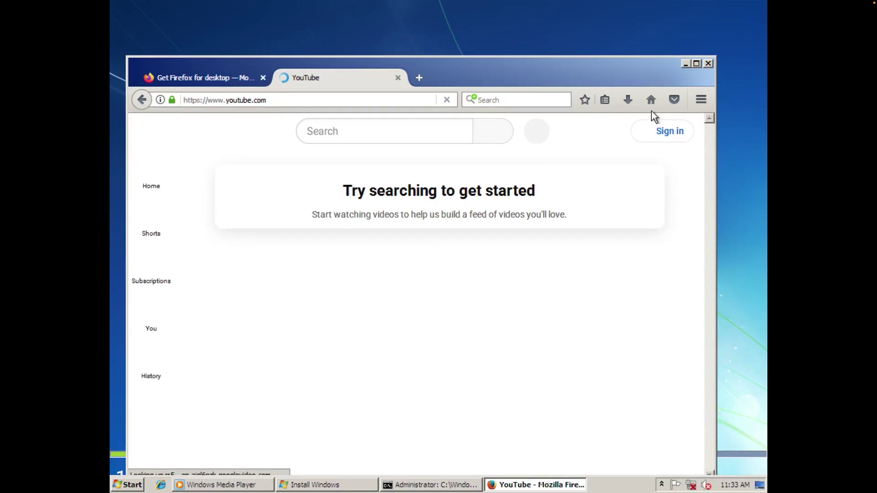
pyautogui.click(708, 64)
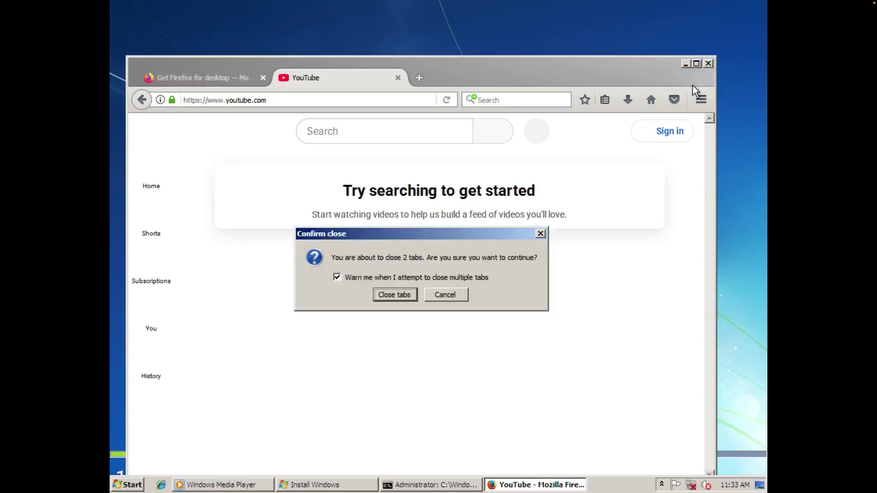
pyautogui.click(403, 299)
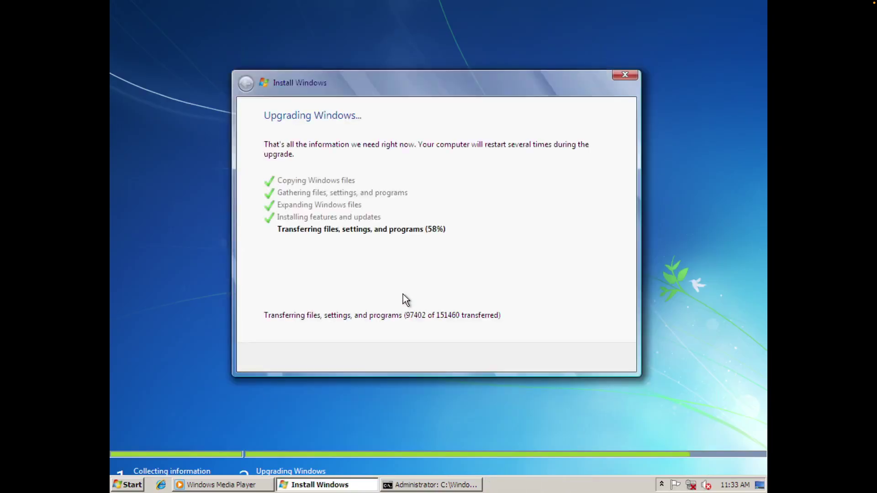
# Step: Launch Google Chrome from the list of all programs and open a new browser tab
pyautogui.click(139, 487)
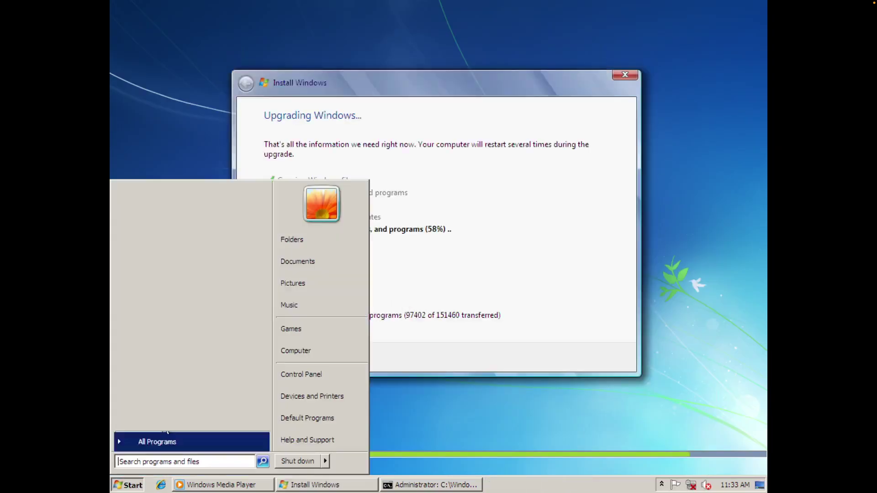
pyautogui.click(192, 441)
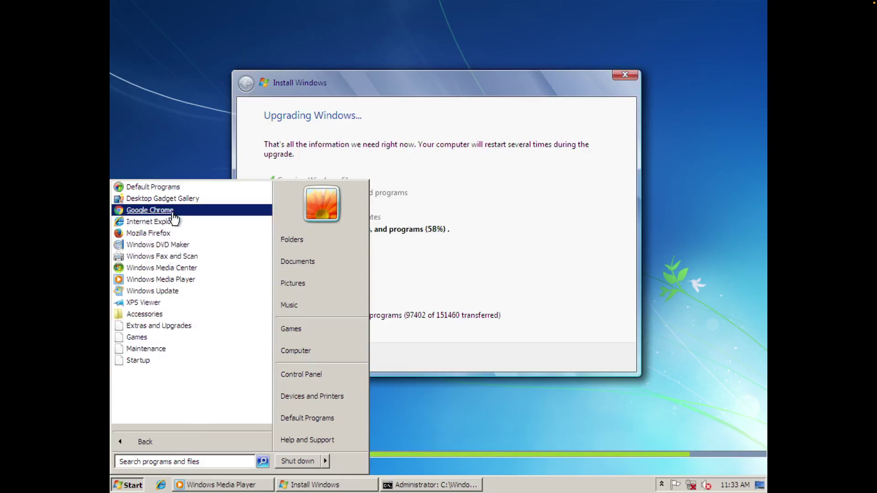
pyautogui.click(174, 213)
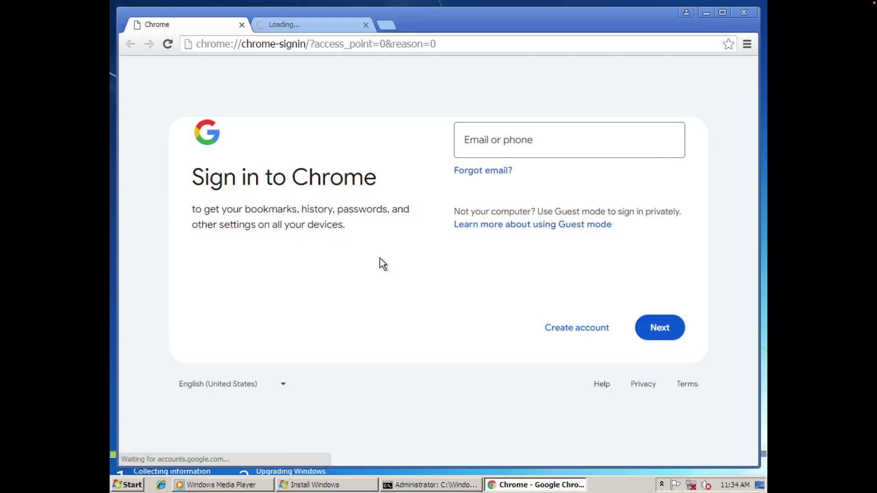
pyautogui.click(384, 27)
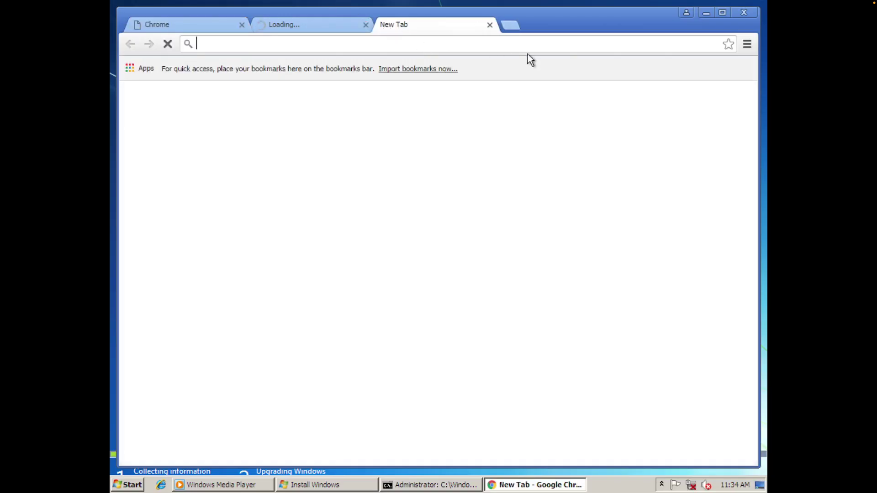
# Step: Find the browser's Help options and choose About Google Chrome
pyautogui.click(747, 45)
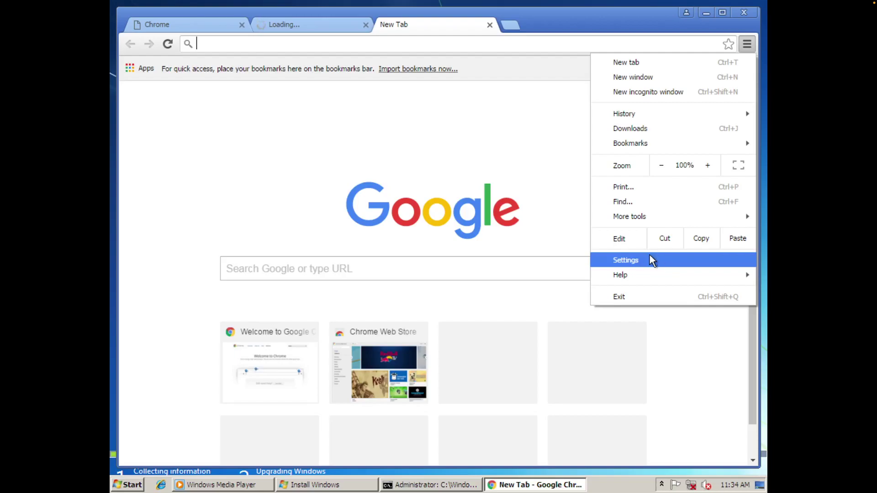
pyautogui.moveTo(639, 282)
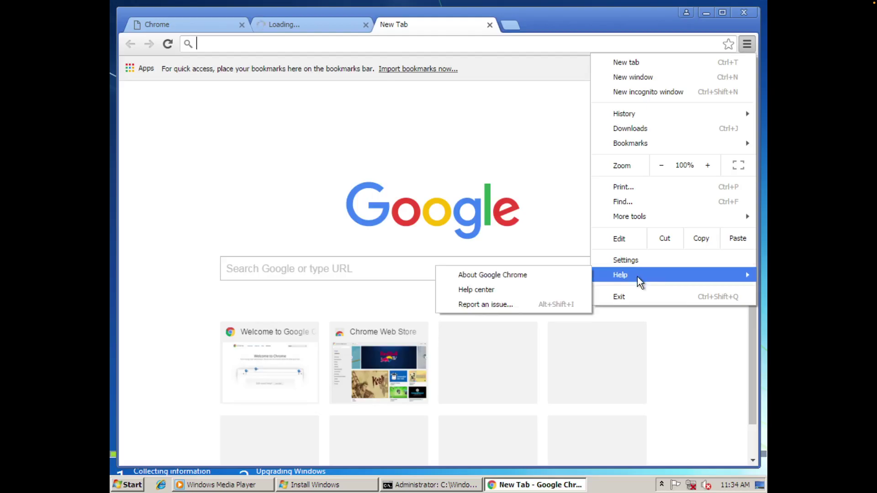
pyautogui.click(589, 276)
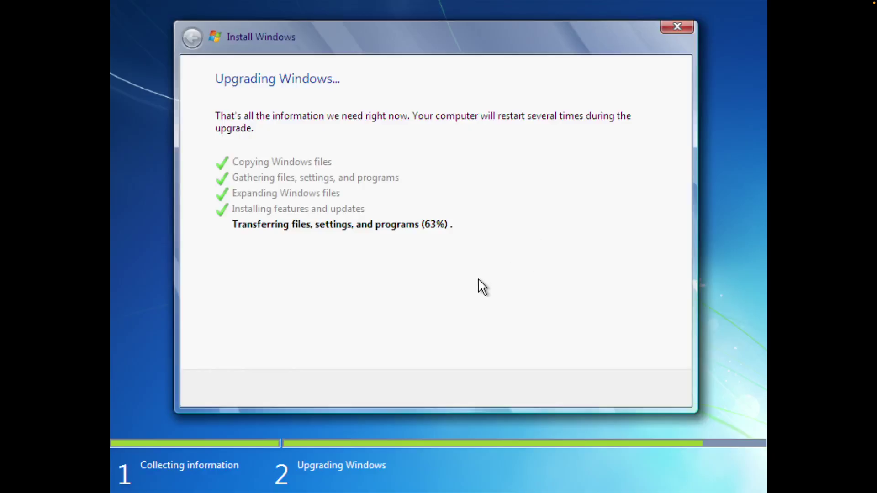
# Step: Open a command prompt over the setup screen, run explorer to load the desktop shell, and bring up the Start menu
pyautogui.hotkey('shift', 'F10')
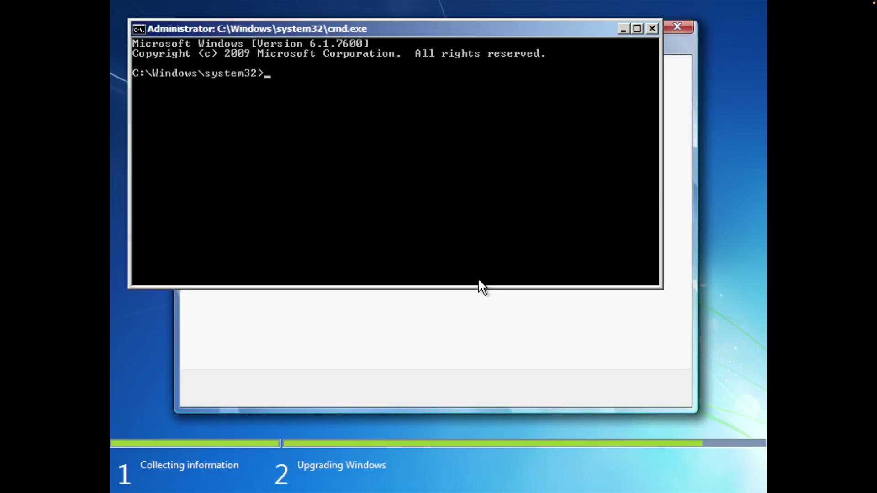
pyautogui.write('explorer')
pyautogui.press('Return')
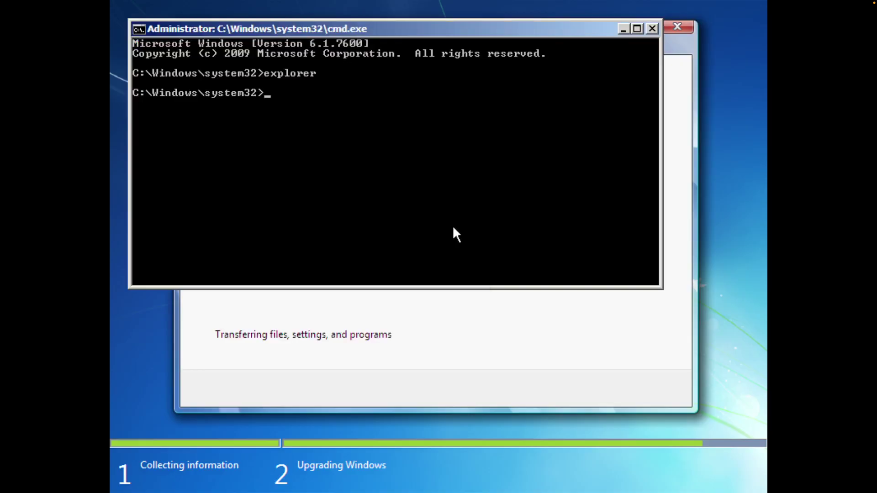
pyautogui.click(152, 483)
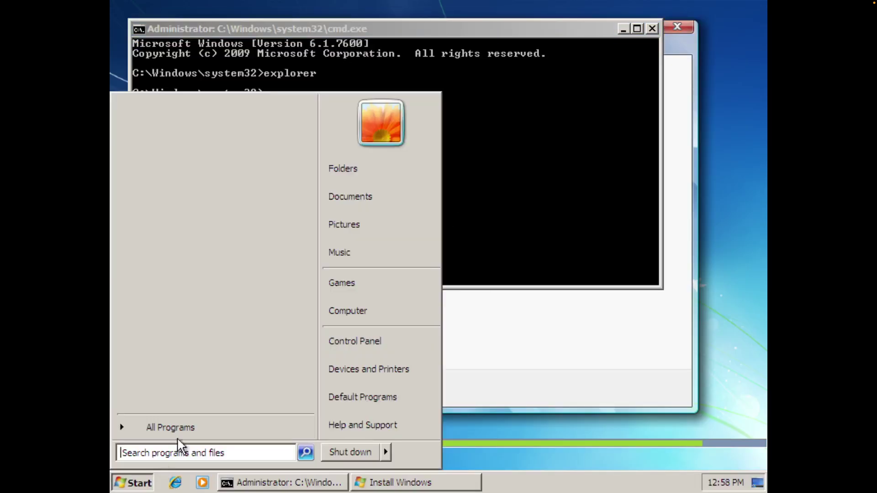
# Step: Launch Google Chrome from the list of all programs and load its About Google Chrome page
pyautogui.click(203, 433)
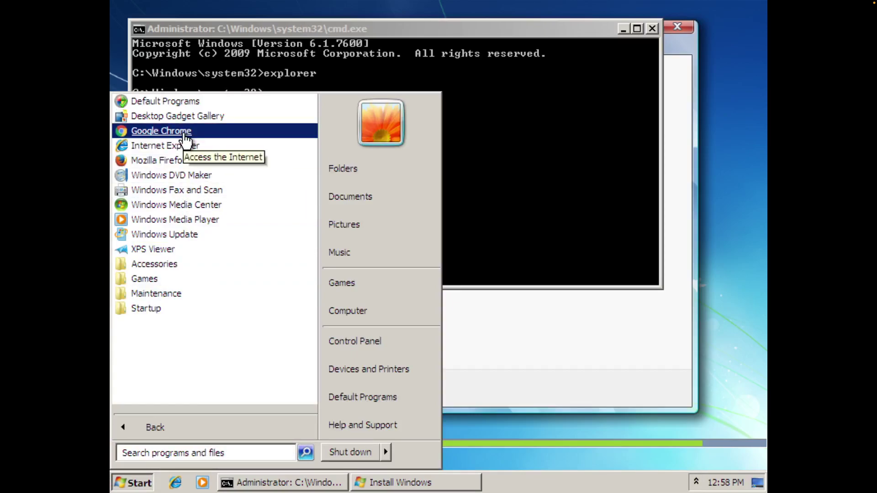
pyautogui.click(185, 132)
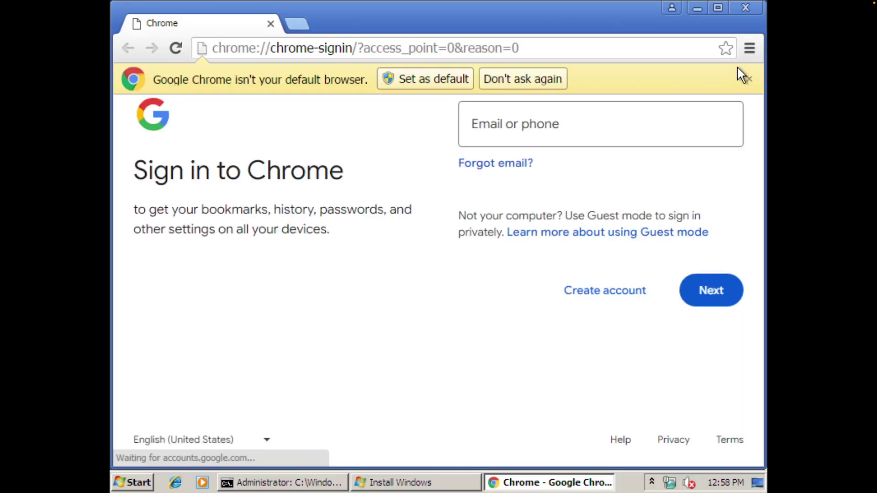
pyautogui.click(746, 51)
pyautogui.moveTo(605, 352)
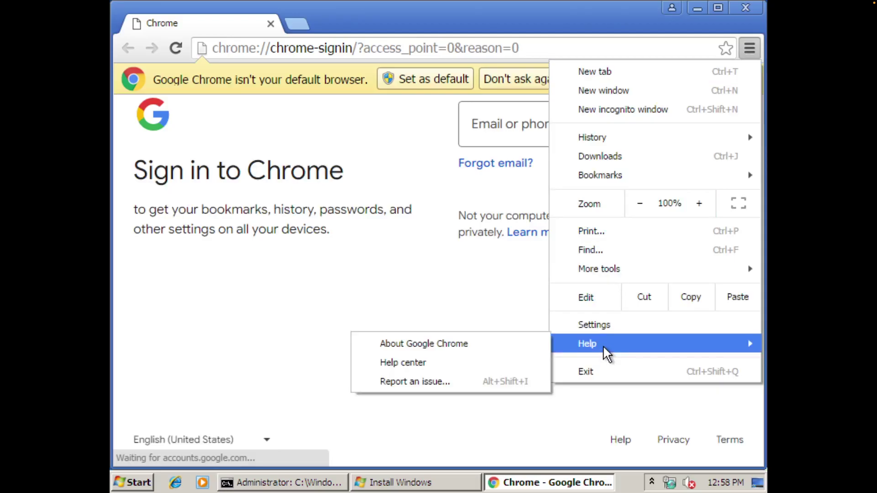
pyautogui.click(541, 344)
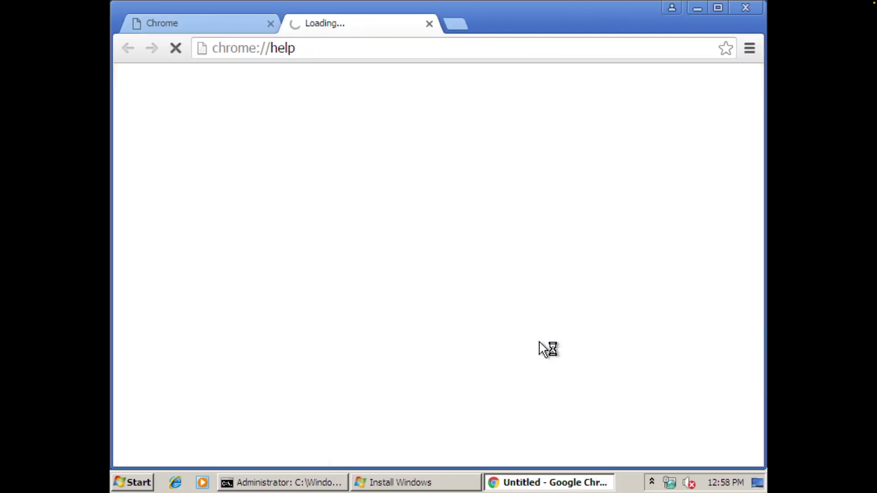
# Step: Search the programs and files for "device manager"
pyautogui.click(133, 482)
pyautogui.write('dev')
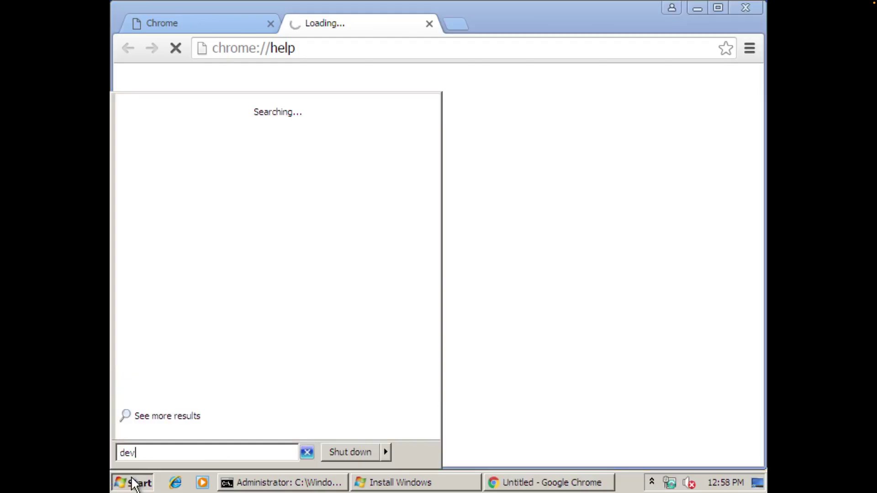
pyautogui.write('ice manager')
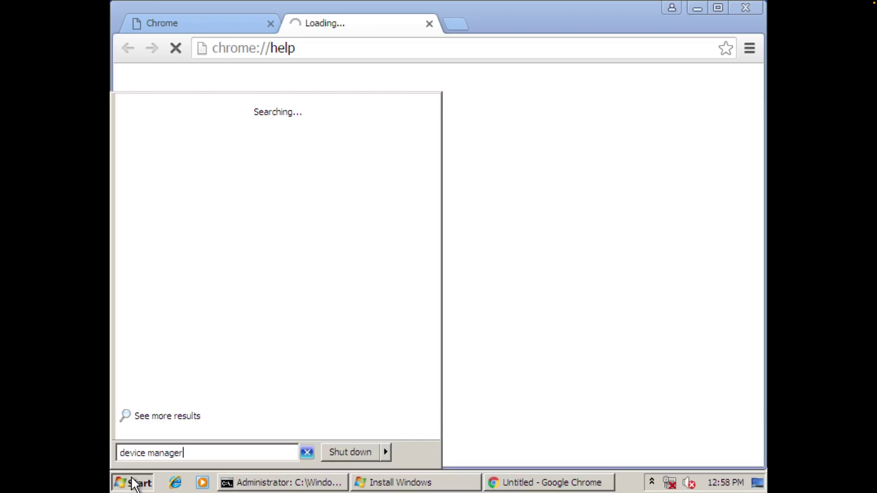
# Step: Open Device Manager and select the Standard VGA Graphics Adapter under the display adapters
pyautogui.click(133, 483)
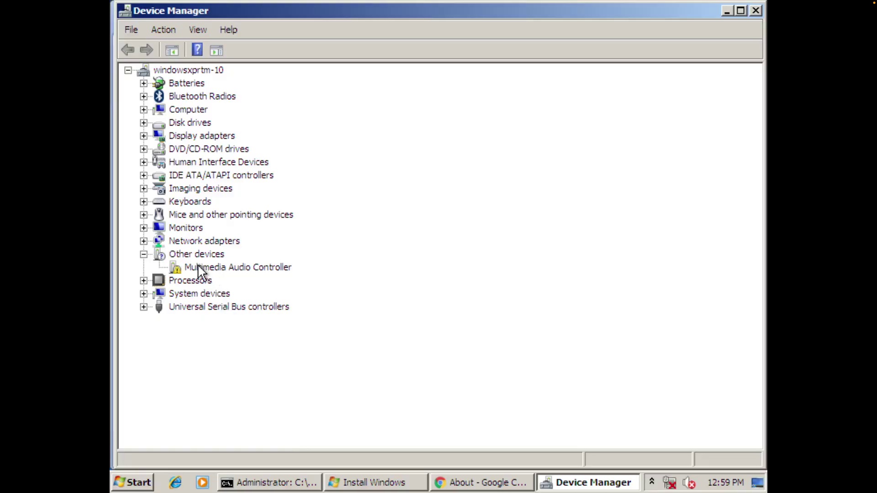
pyautogui.click(196, 266)
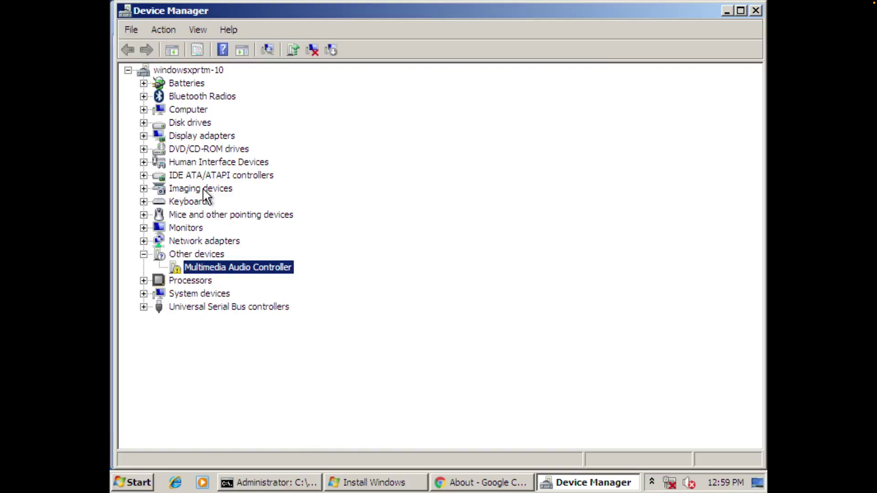
pyautogui.click(143, 135)
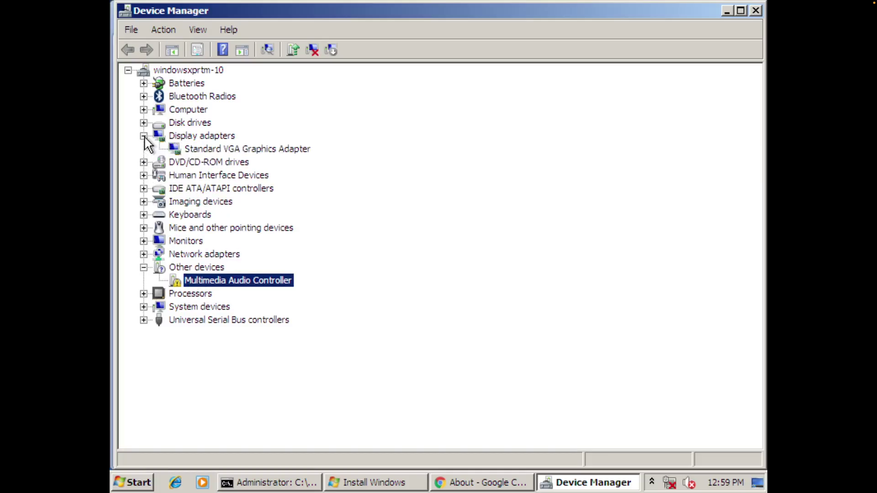
pyautogui.click(183, 149)
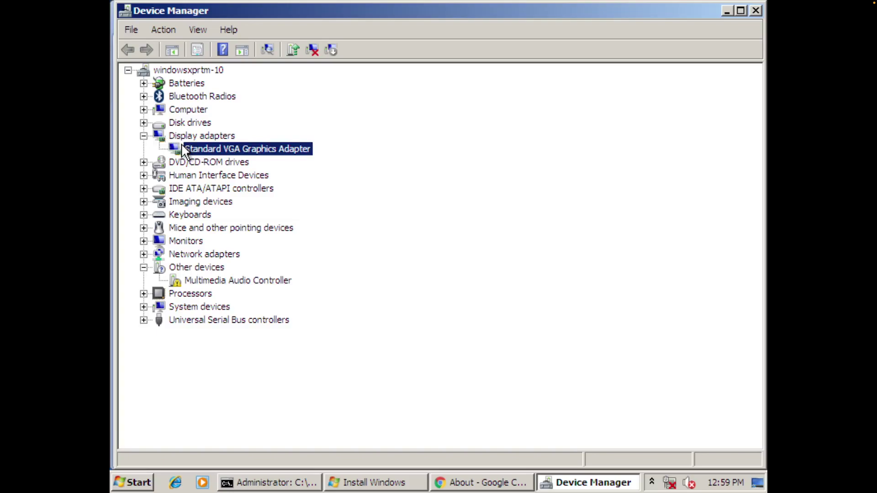
# Step: Search automatically for updated driver software for the Standard VGA Graphics Adapter, then close Device Manager
pyautogui.rightClick(182, 144)
pyautogui.click(192, 152)
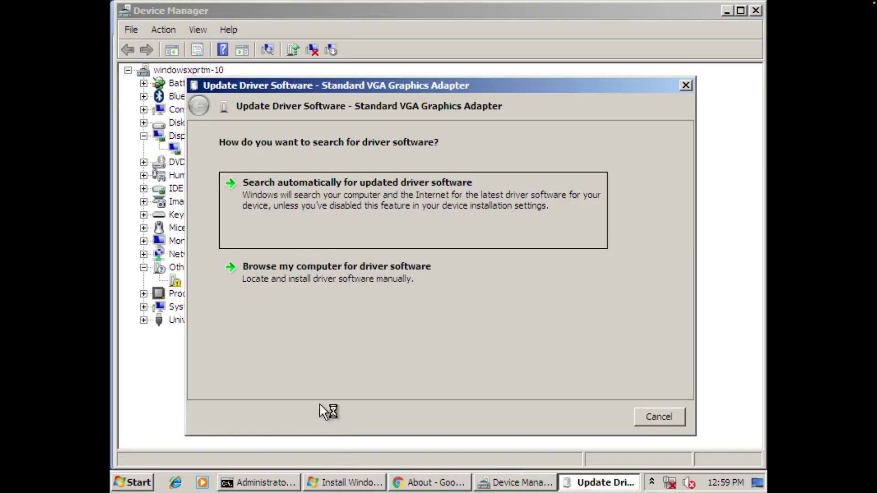
pyautogui.click(291, 225)
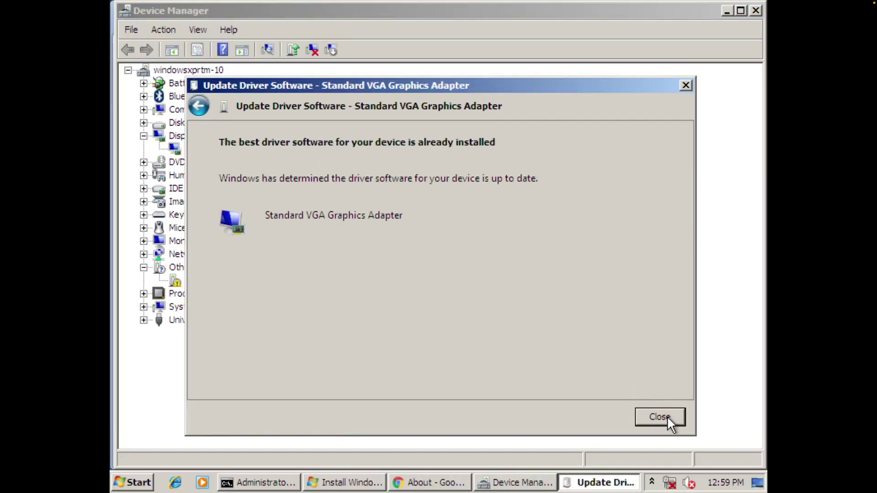
pyautogui.click(666, 416)
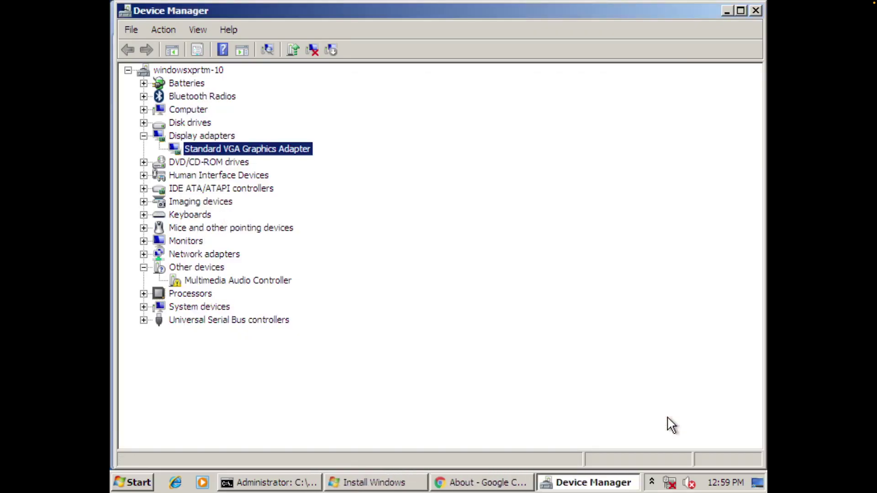
pyautogui.click(144, 135)
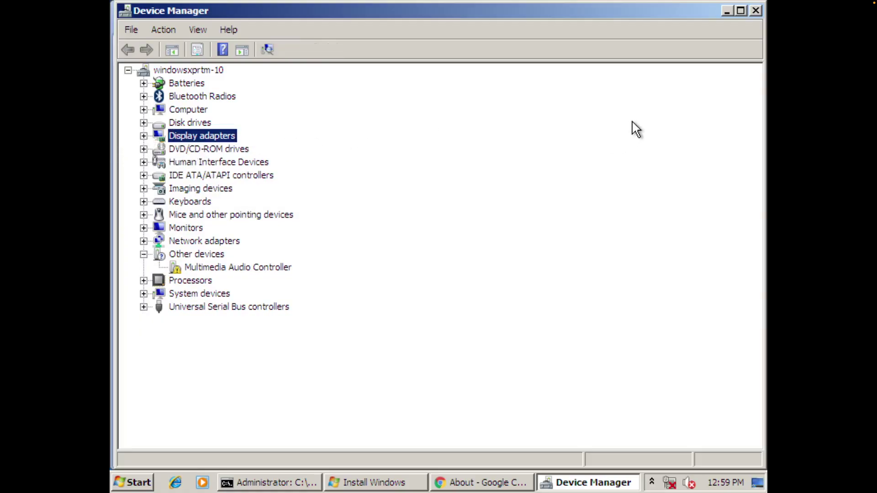
pyautogui.click(756, 10)
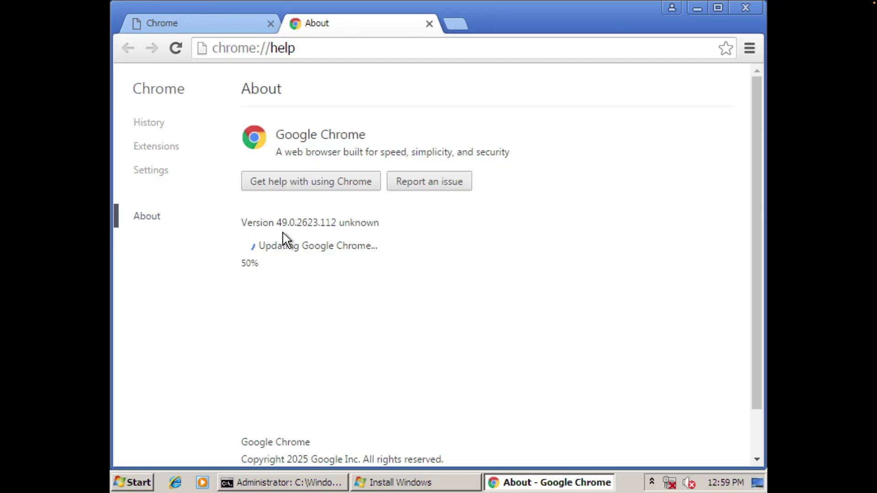
# Step: Move the Chrome window aside and check the Windows upgrade progress in the Install Windows window
pyautogui.moveTo(621, 29); pyautogui.dragTo(666, 311)
pyautogui.click(731, 248)
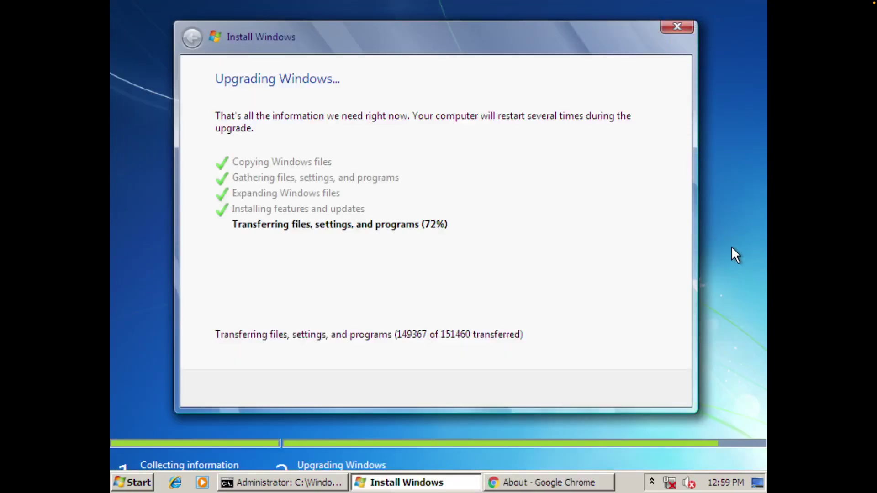
pyautogui.hotkey('alt', 'Tab')
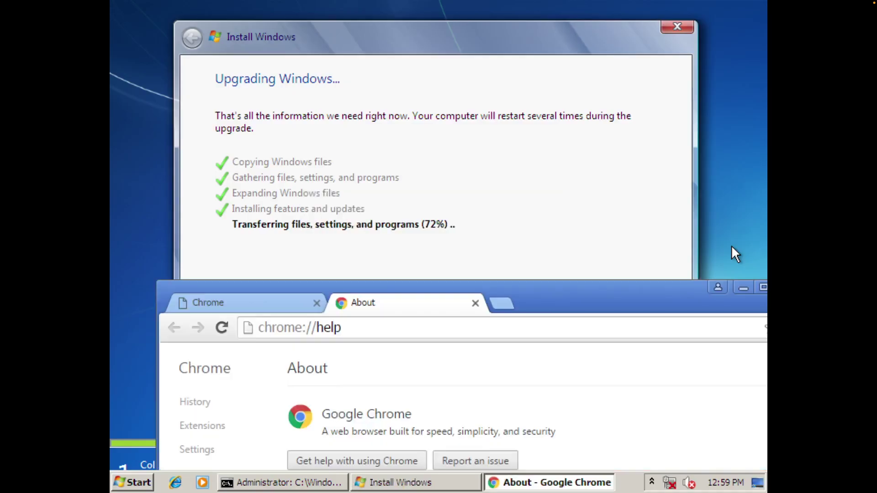
pyautogui.click(759, 283)
pyautogui.hotkey('alt', 'Tab')
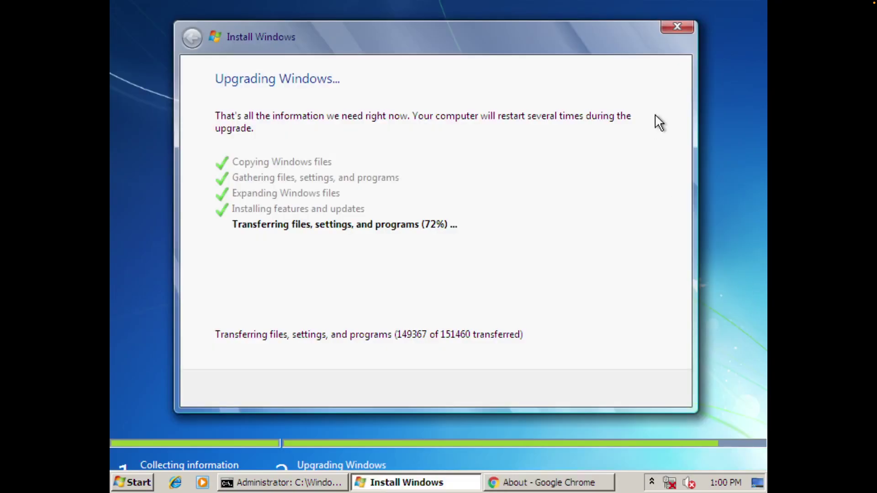
# Step: Try to close the Windows setup window during the upgrade and dismiss the cancellation warning
pyautogui.click(668, 30)
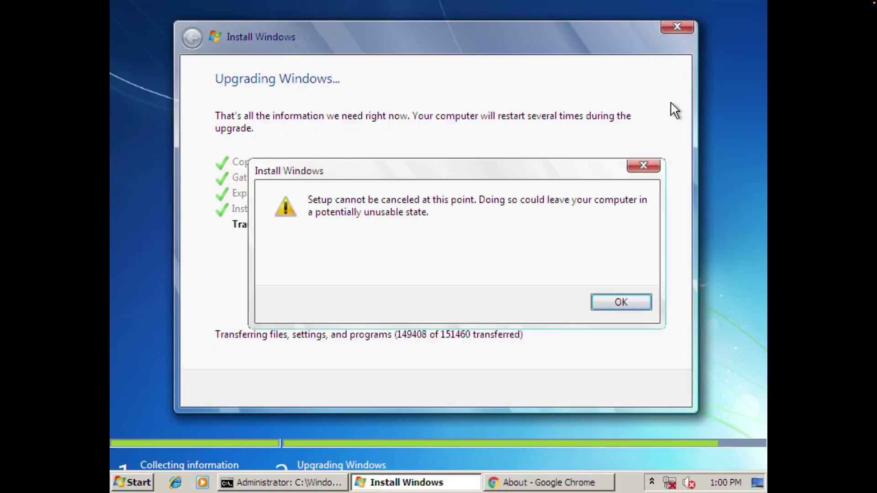
pyautogui.press('Return')
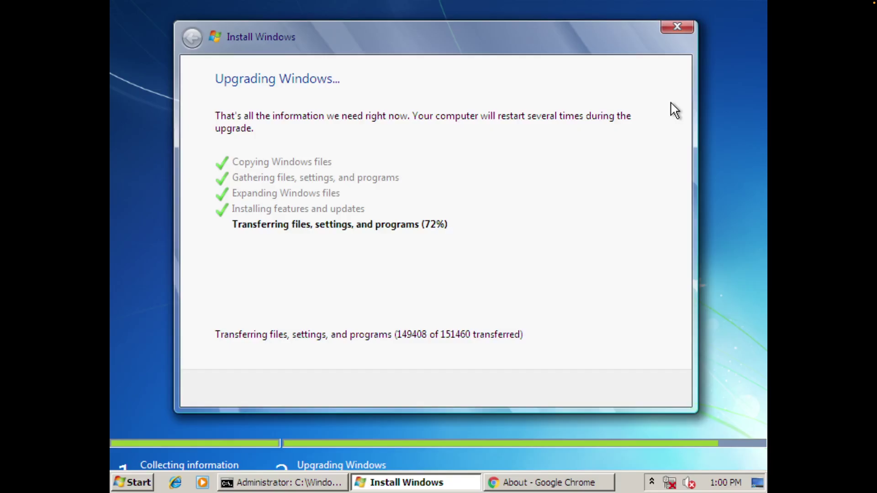
pyautogui.click(681, 29)
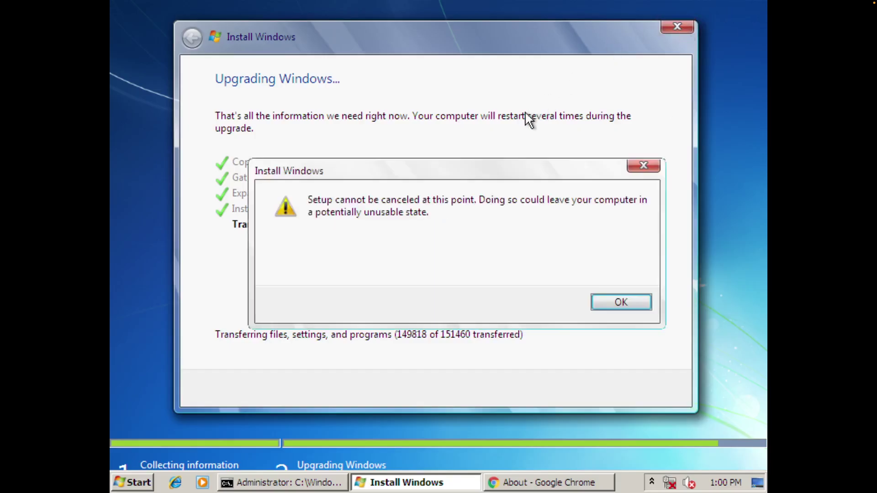
pyautogui.moveTo(494, 176); pyautogui.dragTo(495, 437)
pyautogui.moveTo(496, 463); pyautogui.dragTo(484, 279)
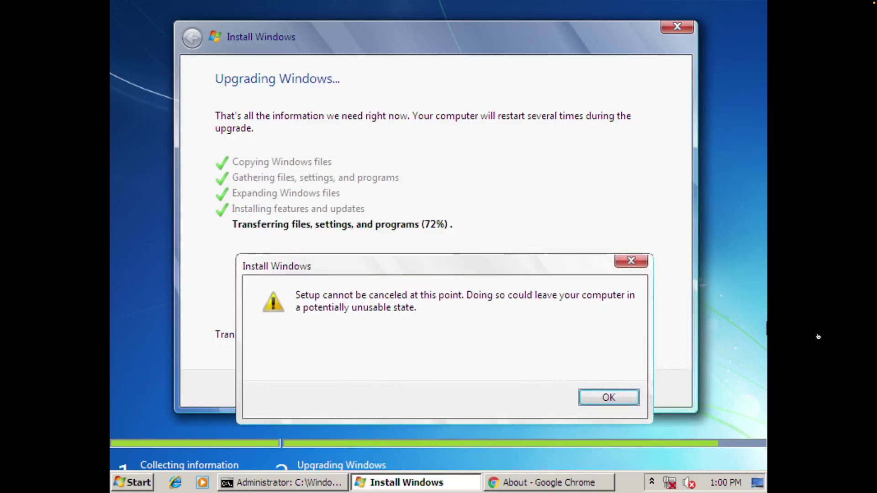
pyautogui.click(636, 264)
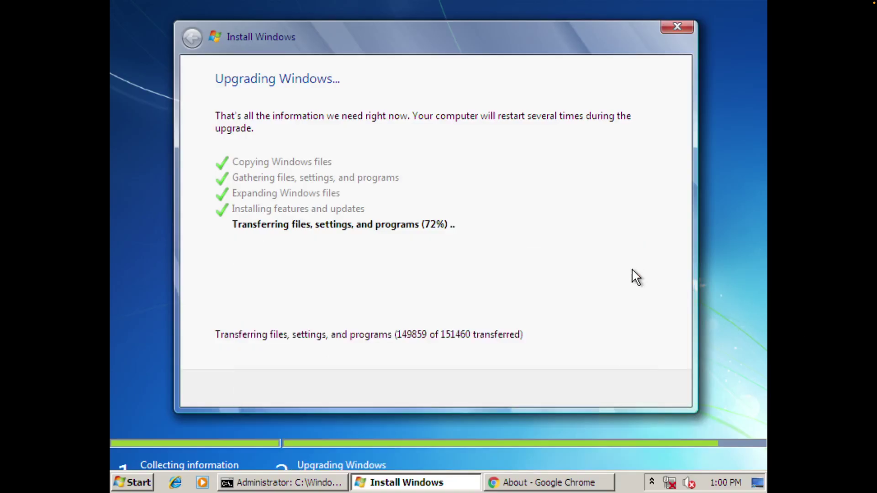
# Step: Launch Internet Explorer, postpone its first-run setup, and close all its tabs
pyautogui.click(171, 485)
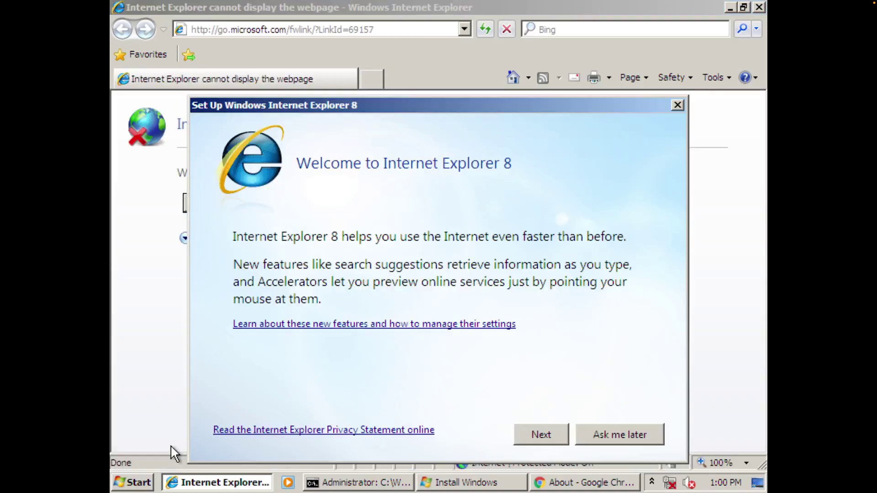
pyautogui.click(607, 434)
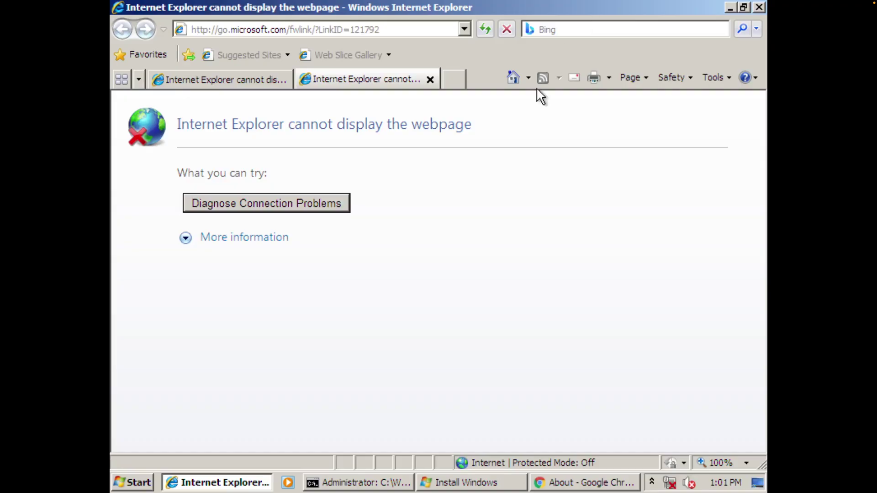
pyautogui.click(757, 7)
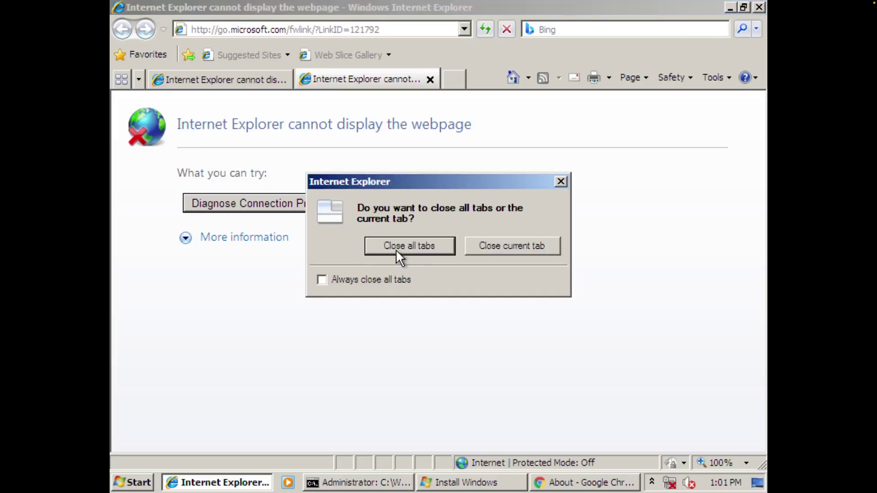
pyautogui.click(395, 253)
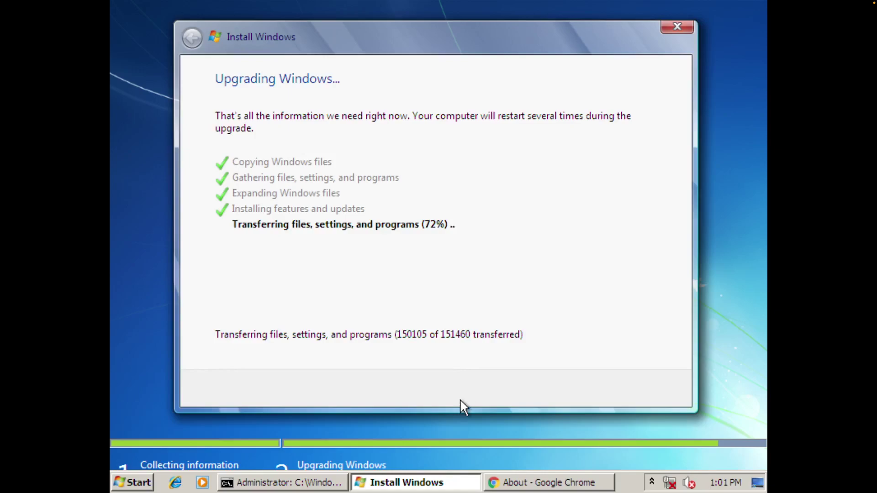
# Step: Bring up Chrome's About page and reposition its window to check the browser update against the Windows upgrade
pyautogui.click(510, 481)
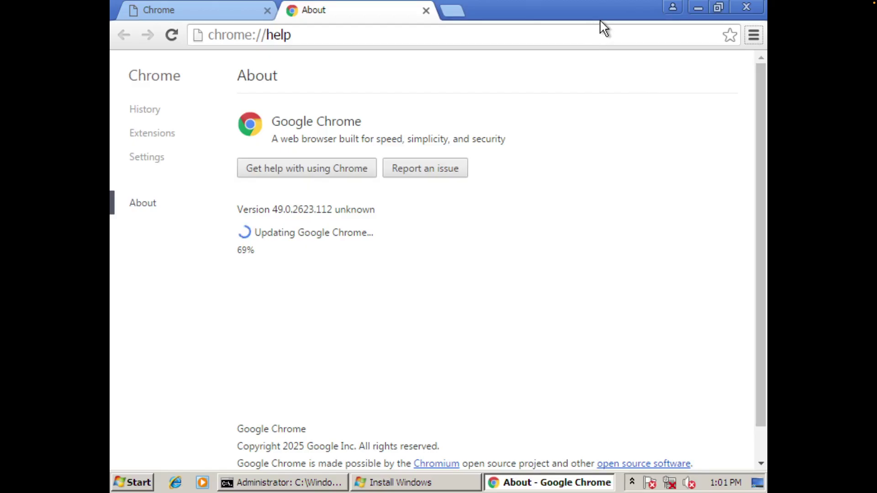
pyautogui.moveTo(600, 19); pyautogui.dragTo(594, 232)
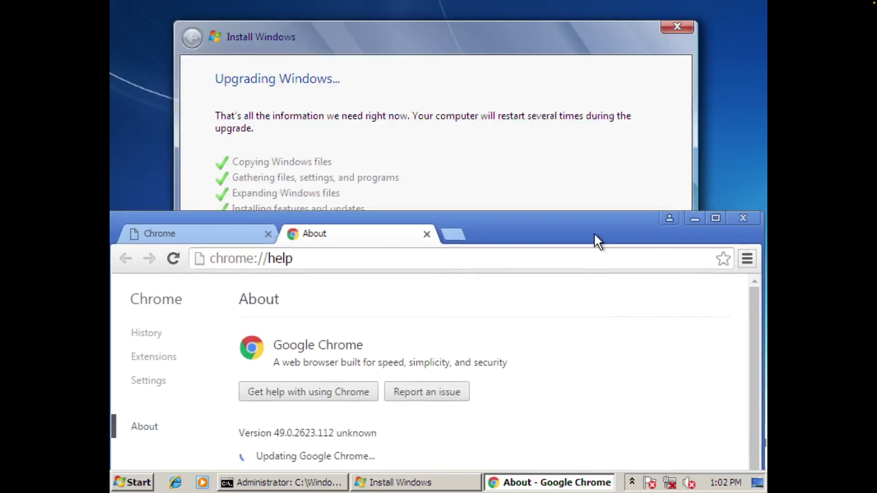
pyautogui.moveTo(594, 232); pyautogui.dragTo(611, 85)
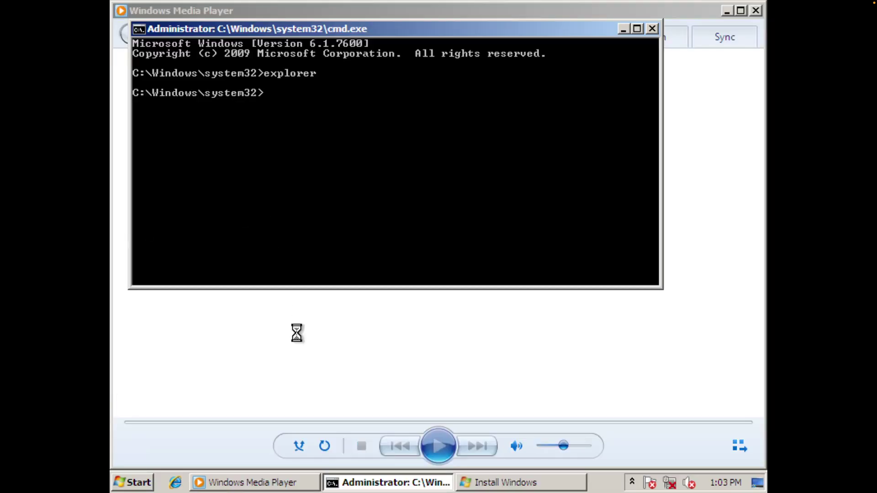
# Step: Move the Command Prompt window off the media library and try to play the Ninja Tuna album in Windows Media Player
pyautogui.moveTo(533, 59); pyautogui.dragTo(522, 423)
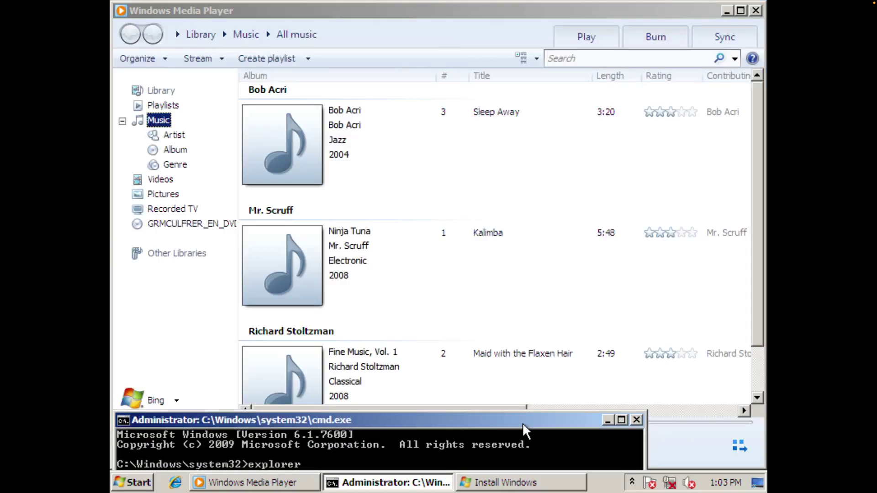
pyautogui.click(405, 255)
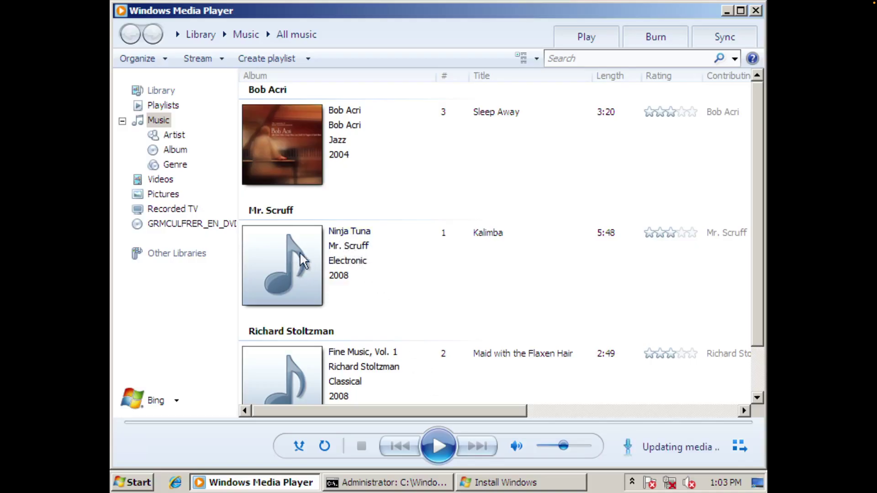
pyautogui.click(340, 232)
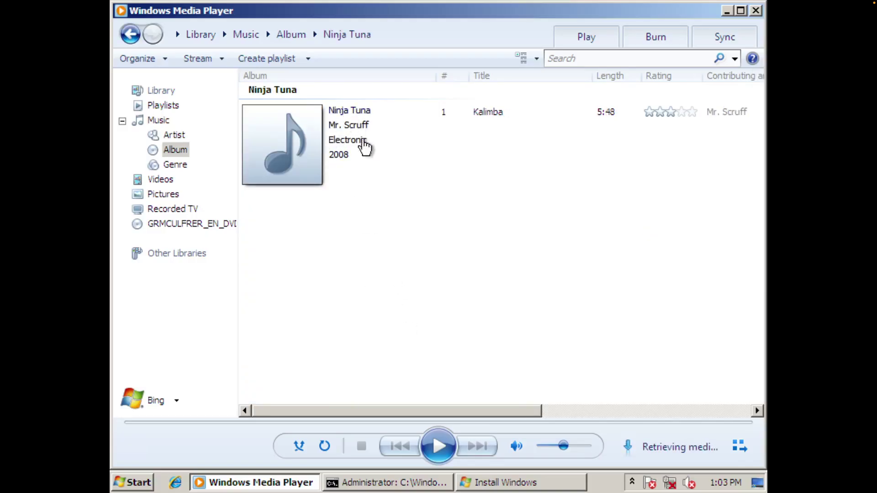
pyautogui.click(437, 444)
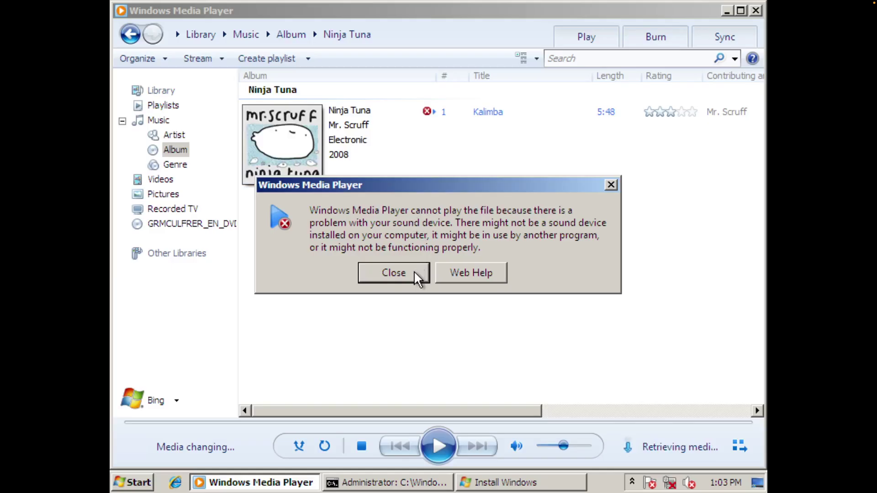
pyautogui.click(413, 270)
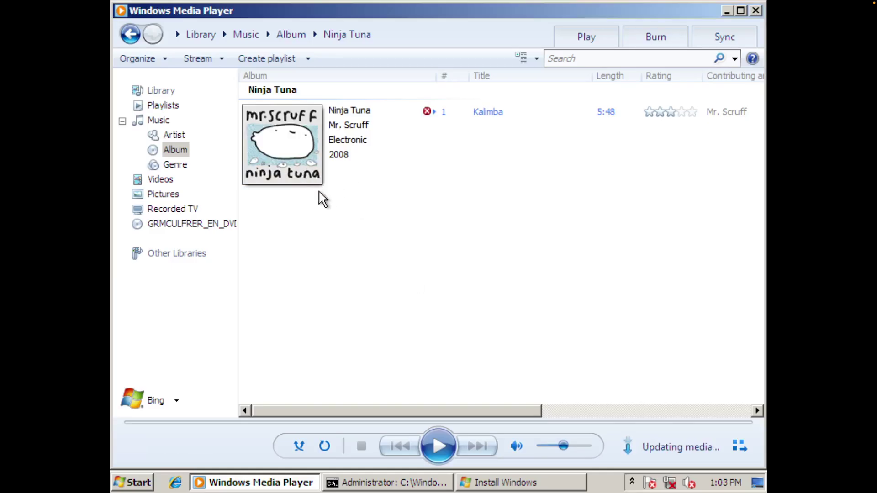
# Step: Close the Windows Media Player and Command Prompt windows covering the Windows setup window
pyautogui.moveTo(369, 6); pyautogui.dragTo(272, 297)
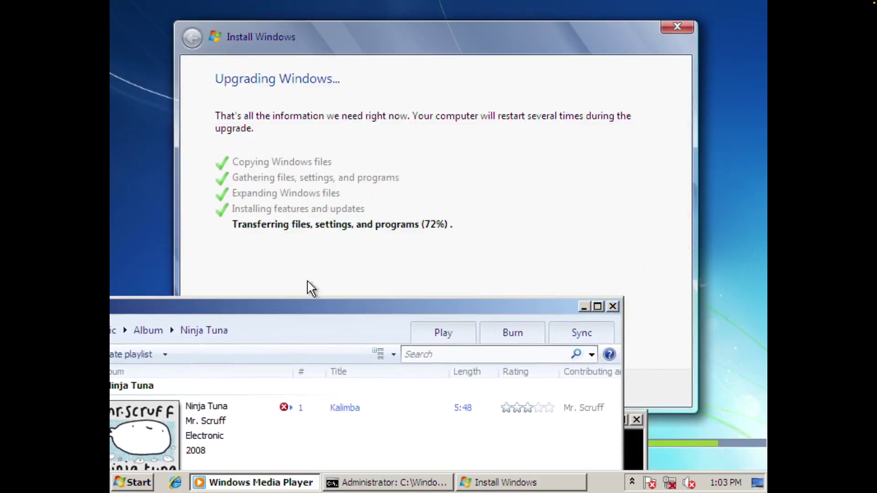
pyautogui.click(612, 307)
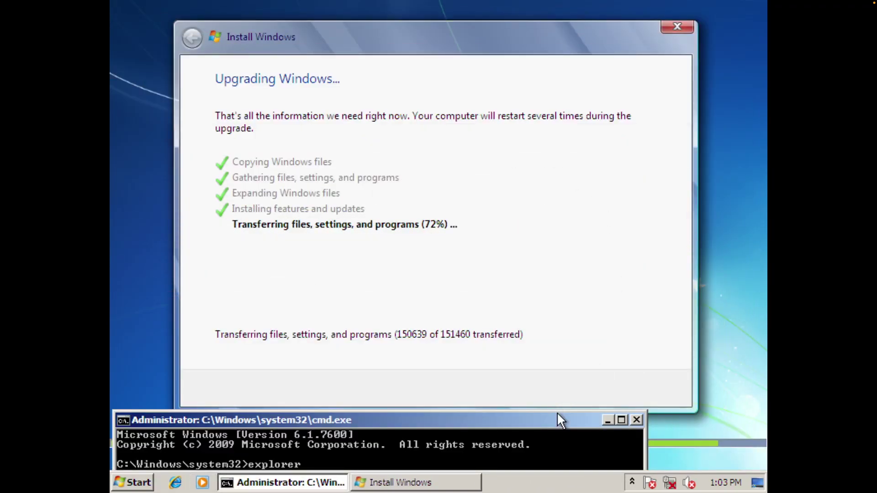
pyautogui.moveTo(557, 413); pyautogui.dragTo(447, 333)
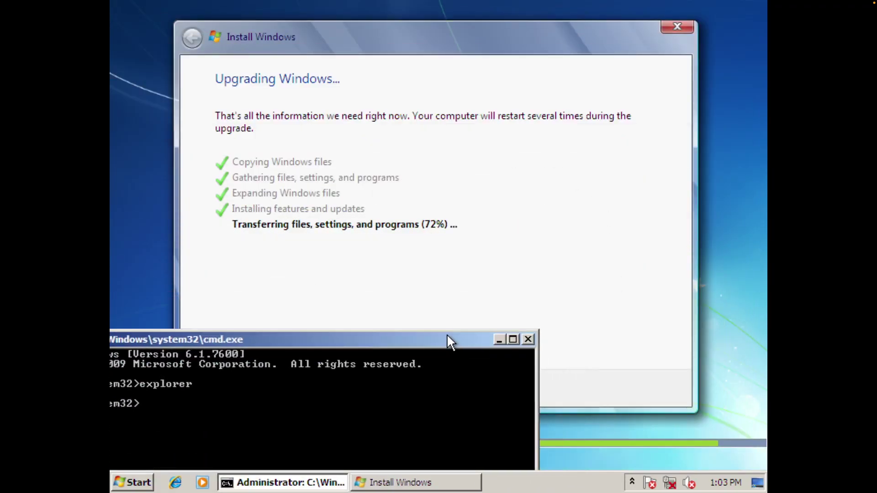
pyautogui.click(523, 341)
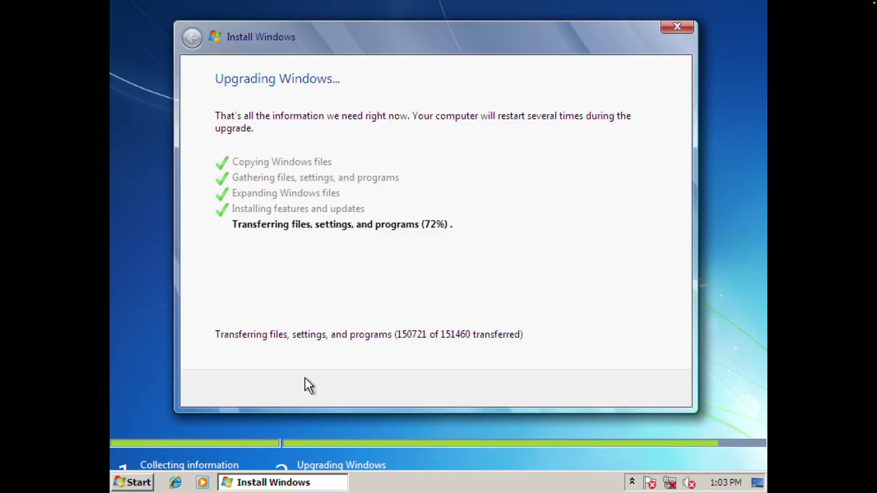
# Step: Switch to the Mac host and open Launchpad
pyautogui.moveTo(174, 484)
pyautogui.moveTo(227, 491)
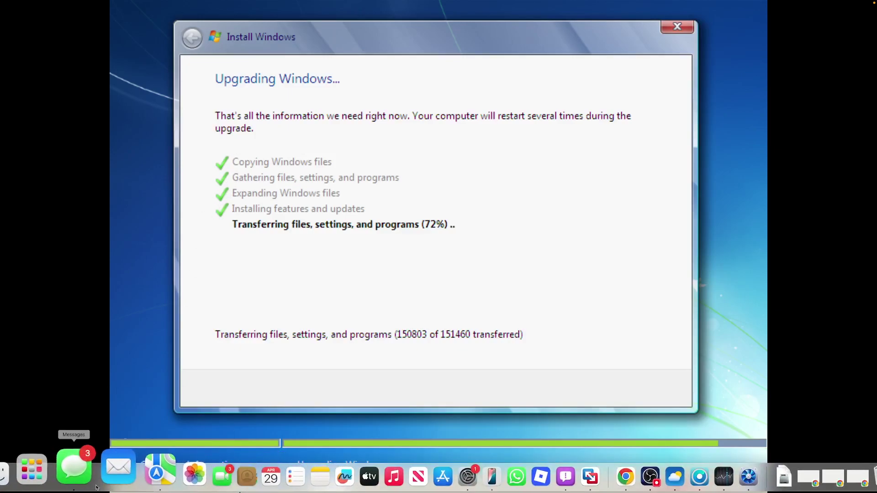
pyautogui.click(60, 490)
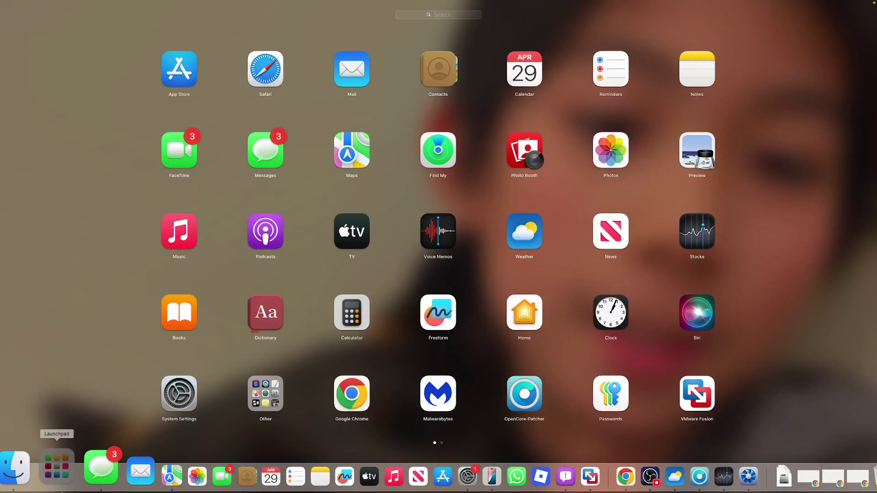
# Step: Look through both Launchpad pages on the Mac host and return to the virtual machine
pyautogui.click(59, 490)
pyautogui.click(62, 490)
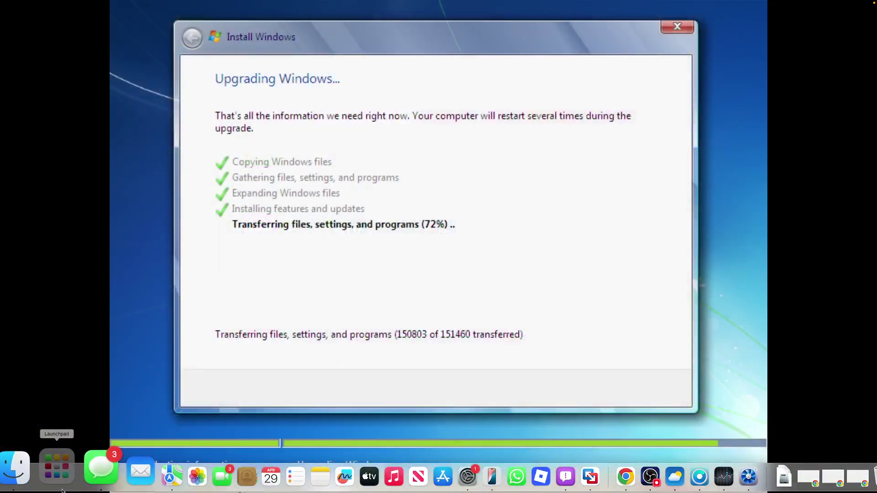
pyautogui.moveTo(707, 200); pyautogui.dragTo(215, 190)
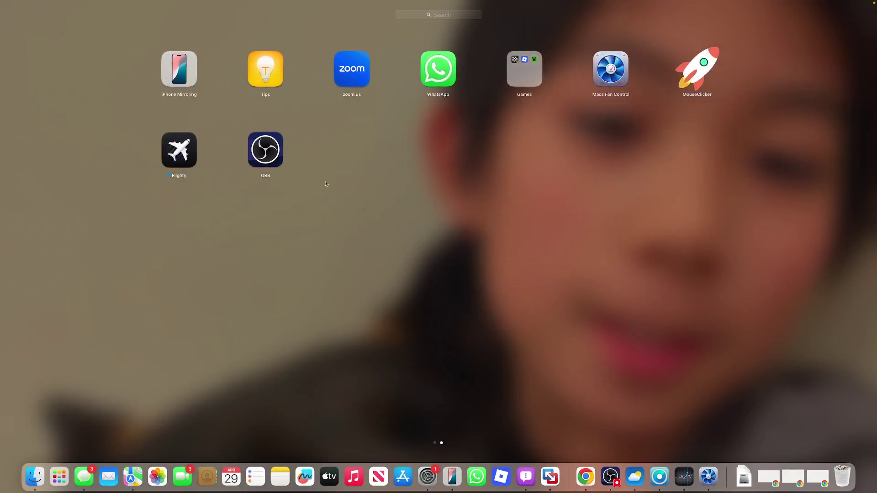
pyautogui.hscroll(-3, 327, 182)
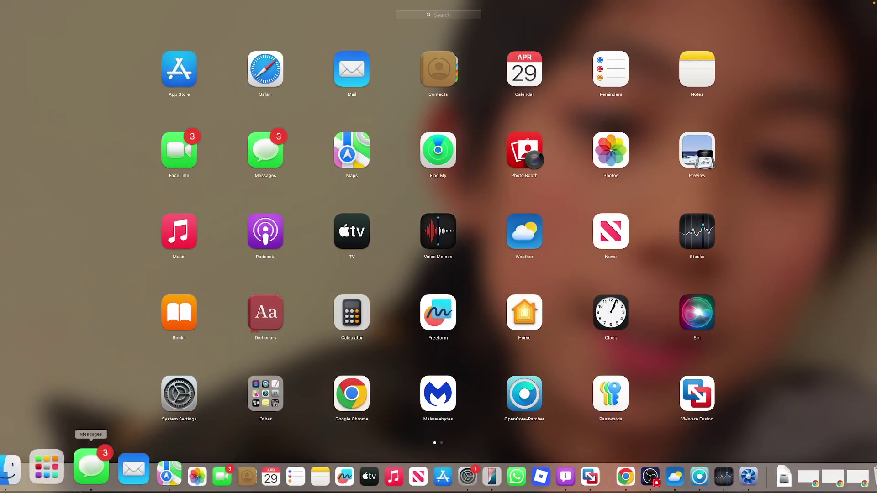
pyautogui.click(62, 470)
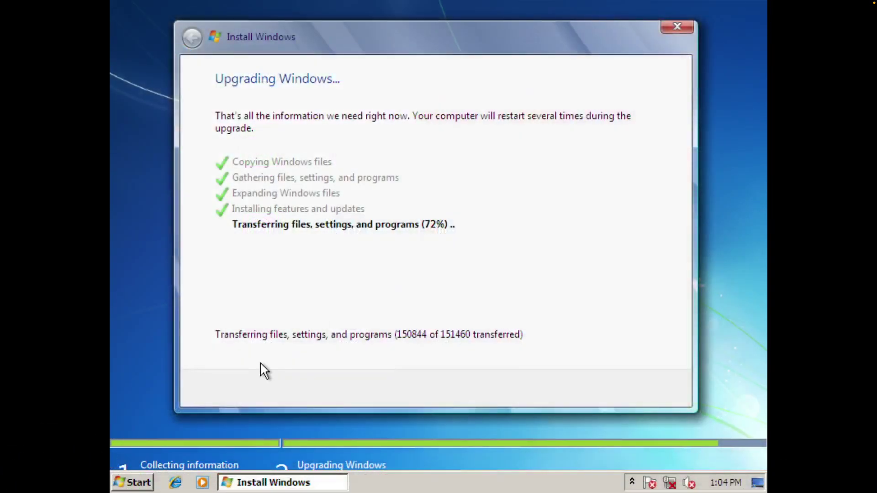
# Step: Try to launch Minesweeper from the installed Windows games
pyautogui.click(149, 482)
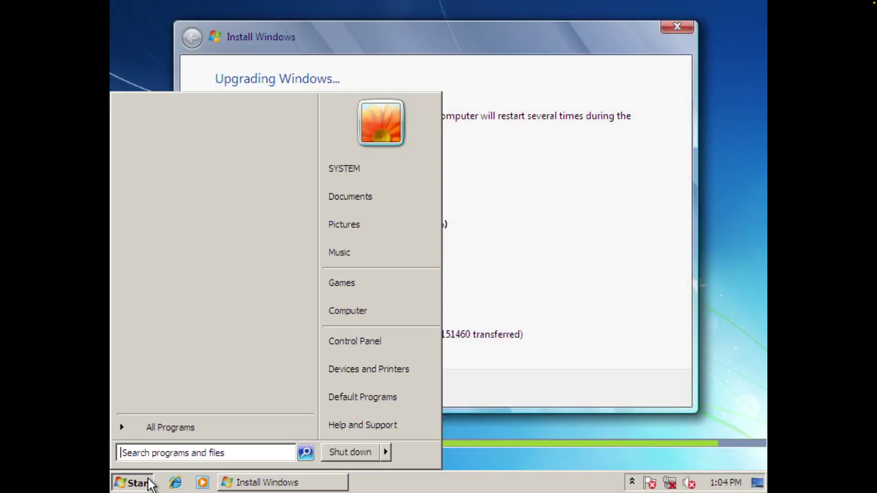
pyautogui.click(195, 429)
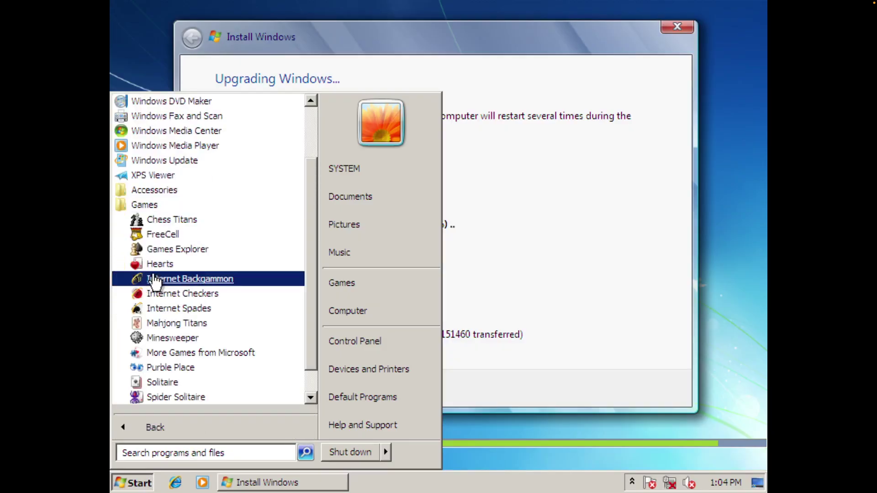
pyautogui.scroll(-1, 165, 330)
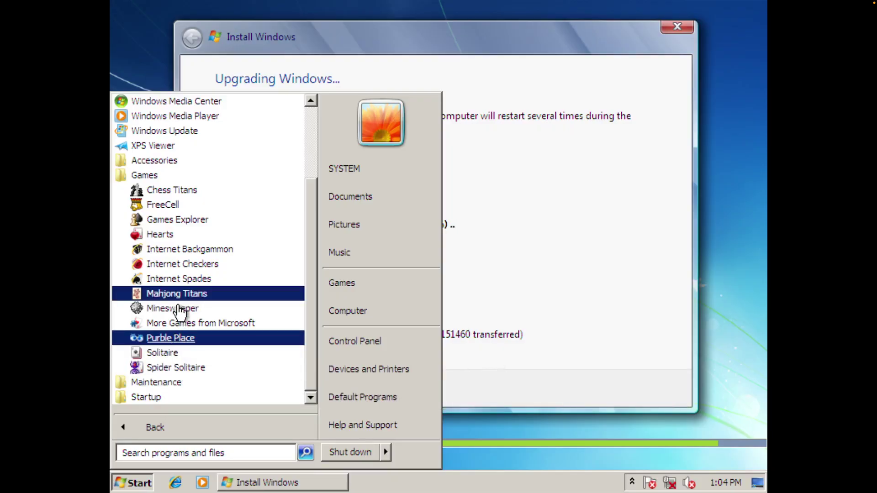
pyautogui.click(181, 311)
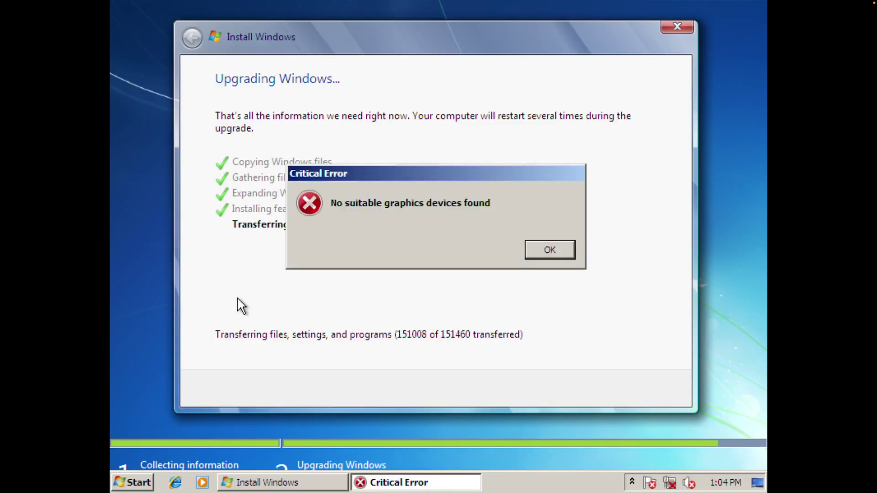
pyautogui.press('Return')
# Step: Try to launch Purble Place from the installed Windows games
pyautogui.moveTo(135, 492)
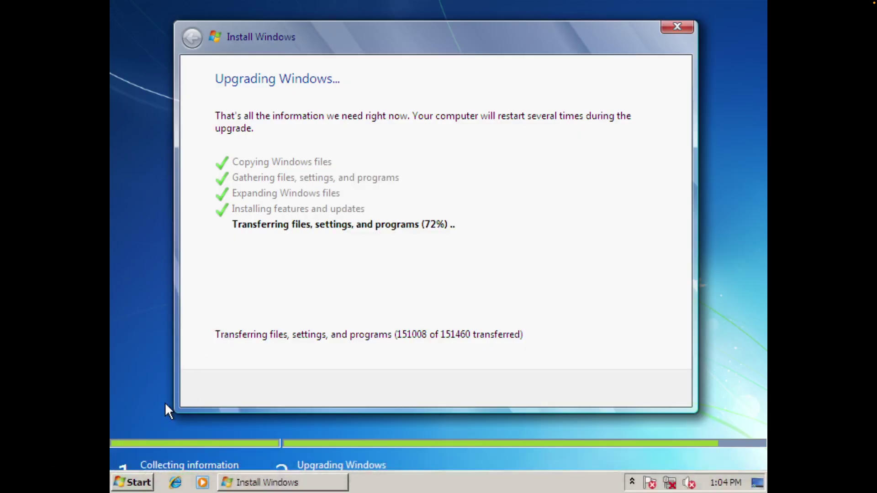
pyautogui.click(137, 482)
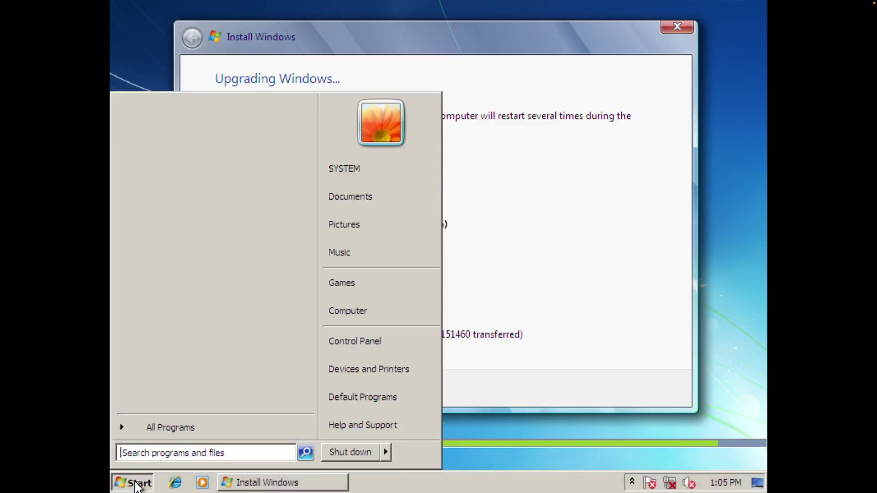
pyautogui.click(170, 429)
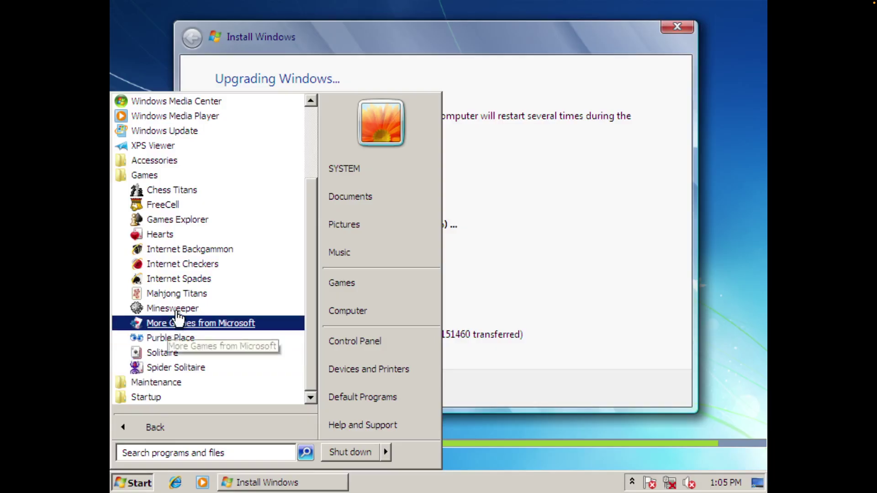
pyautogui.click(175, 337)
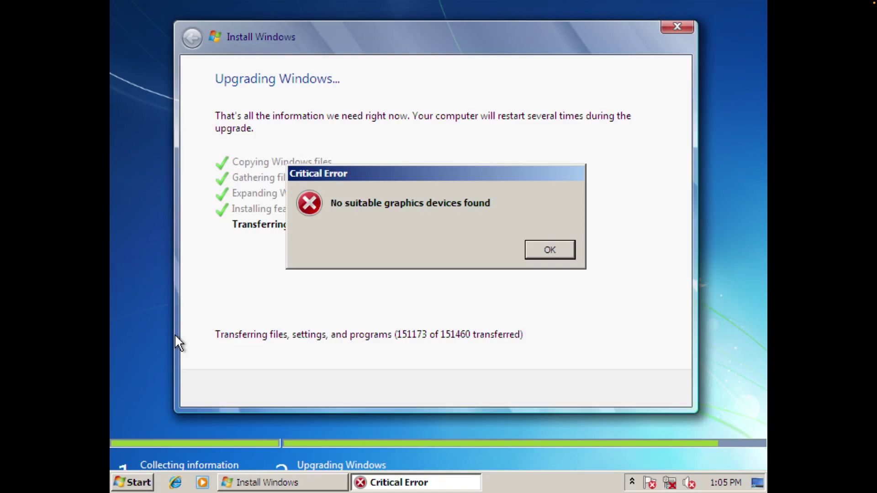
pyautogui.press('Return')
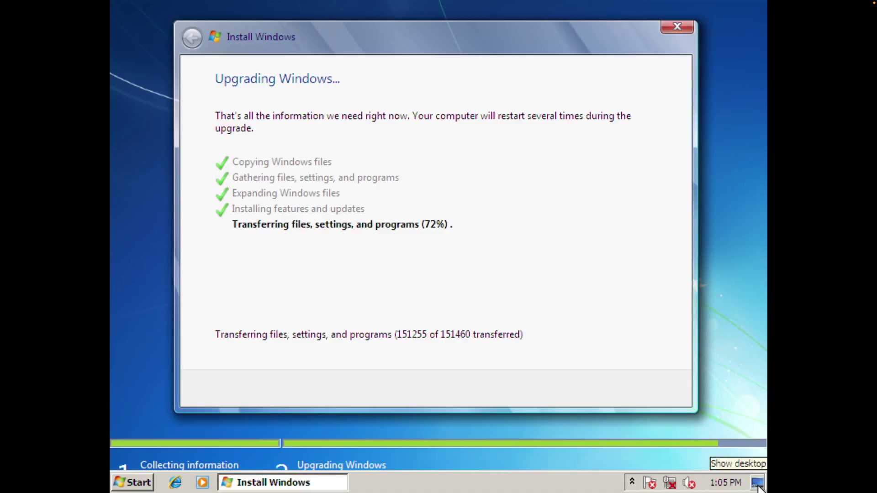
# Step: Show the Windows desktop and bring the Install Windows window back to the front
pyautogui.click(757, 487)
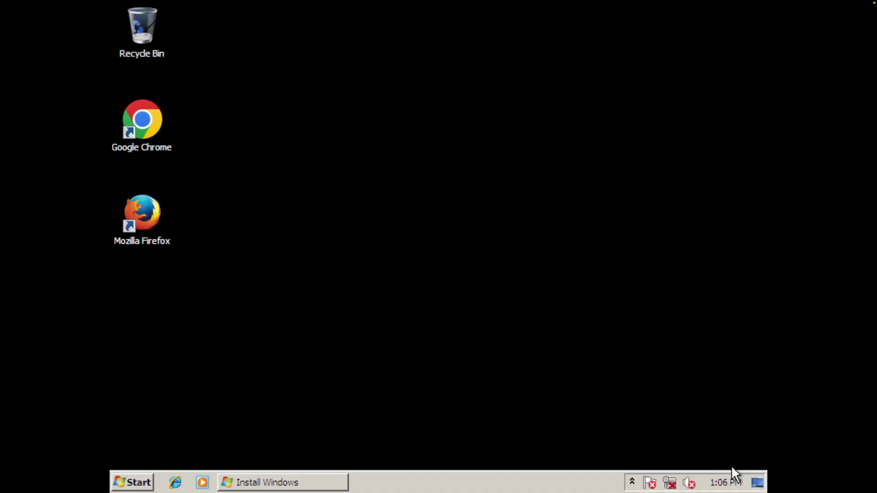
pyautogui.moveTo(196, 12); pyautogui.dragTo(516, 312)
pyautogui.click(252, 481)
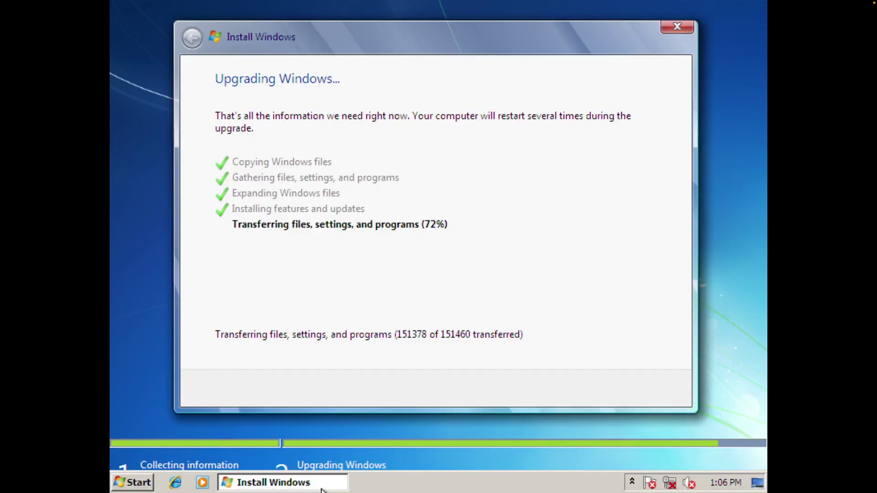
# Step: Open Windows Task Manager and look through its running applications and processes
pyautogui.rightClick(385, 487)
pyautogui.click(445, 434)
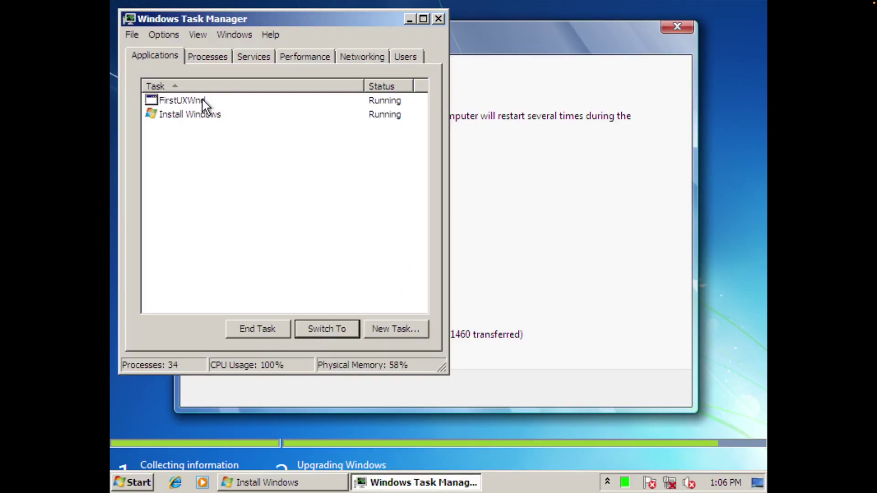
pyautogui.click(203, 101)
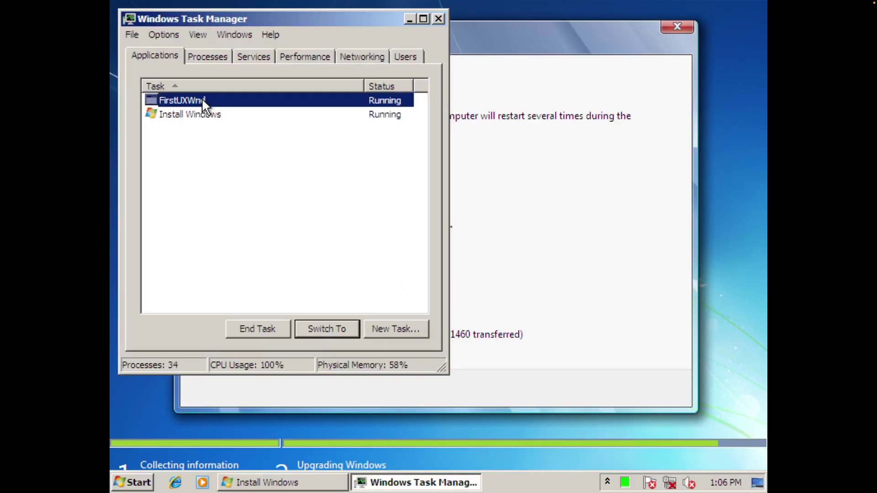
pyautogui.click(208, 59)
pyautogui.scroll(-5, 231, 192)
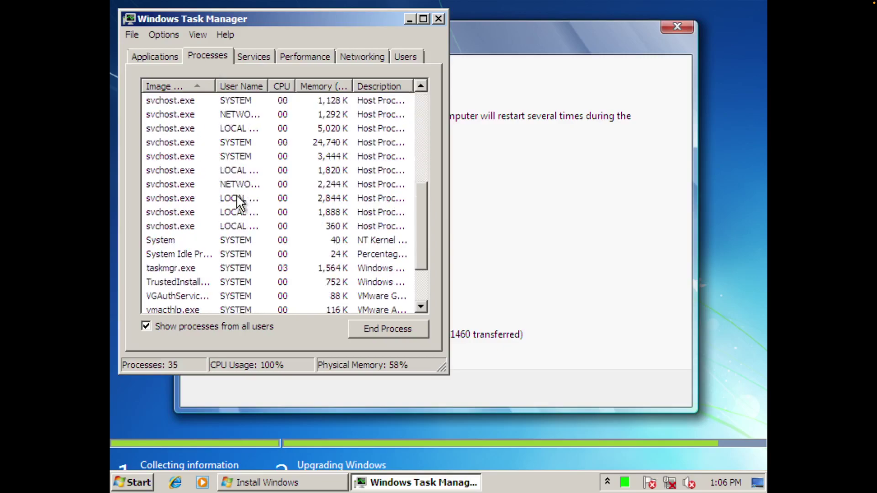
pyautogui.scroll(3, 236, 200)
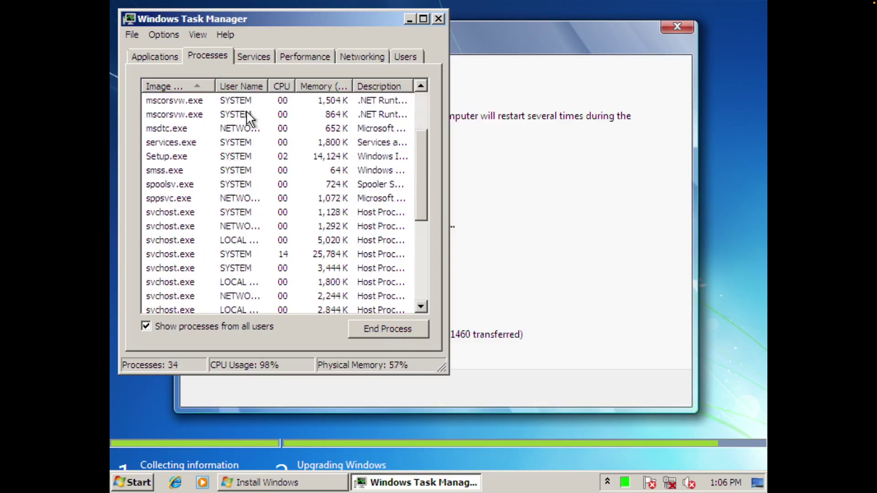
pyautogui.scroll(-5, 255, 125)
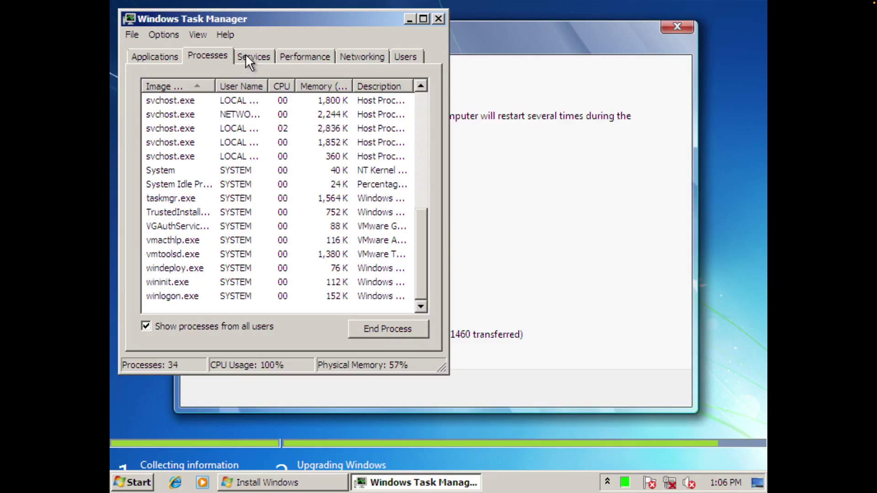
# Step: Look through the list of Windows services in Task Manager
pyautogui.click(246, 55)
pyautogui.scroll(-10, 251, 232)
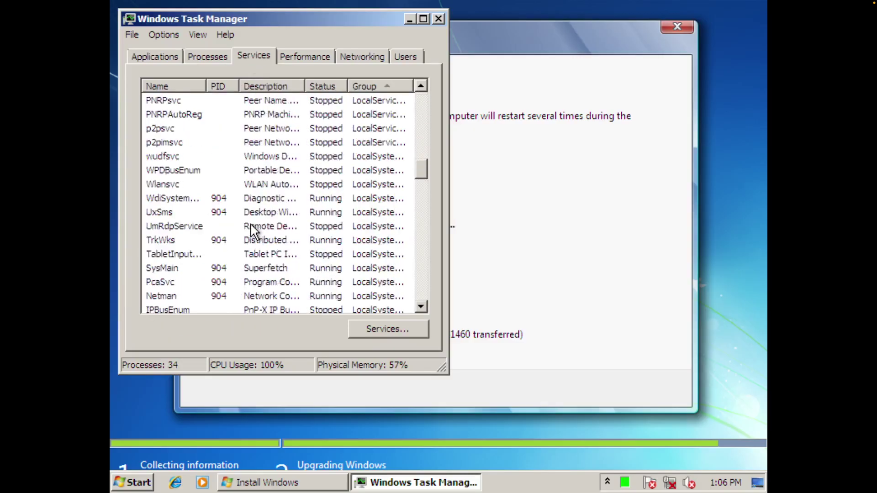
pyautogui.scroll(-15, 254, 230)
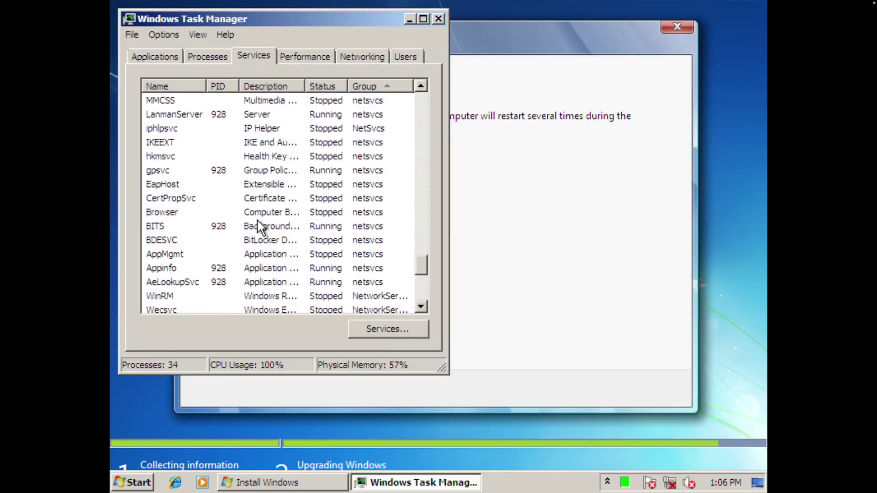
pyautogui.scroll(-5, 260, 226)
# Step: Examine CPU and memory performance in Task Manager while moving its window off the upgrade progress
pyautogui.moveTo(313, 22); pyautogui.dragTo(519, 108)
pyautogui.click(502, 145)
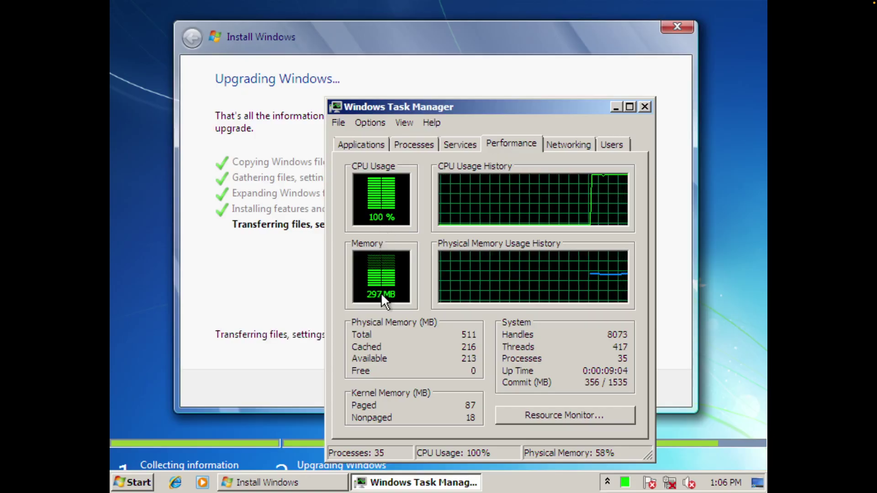
pyautogui.moveTo(506, 113); pyautogui.dragTo(701, 107)
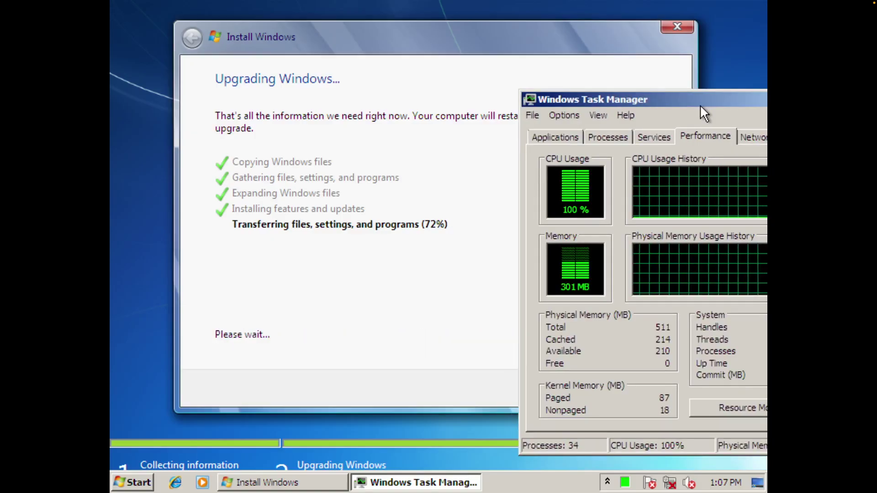
pyautogui.moveTo(700, 104); pyautogui.dragTo(576, 86)
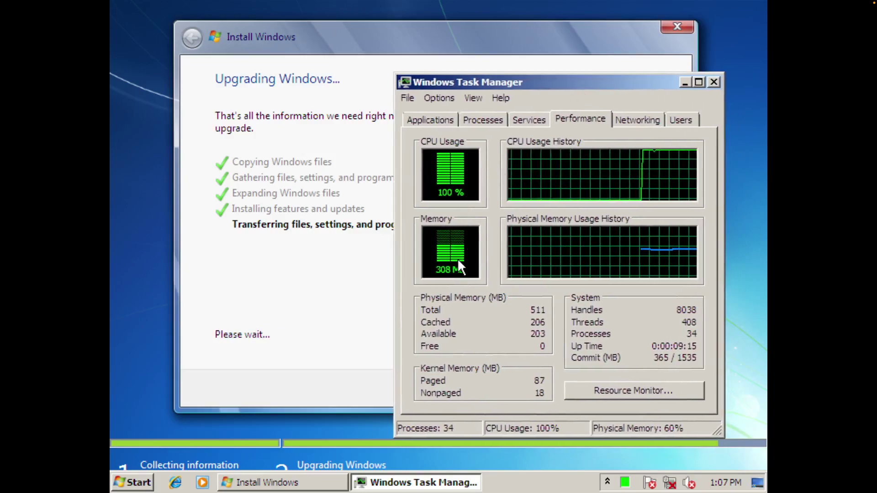
# Step: Check Task Manager's applications, users and Local Area Connection activity, and close it
pyautogui.click(429, 120)
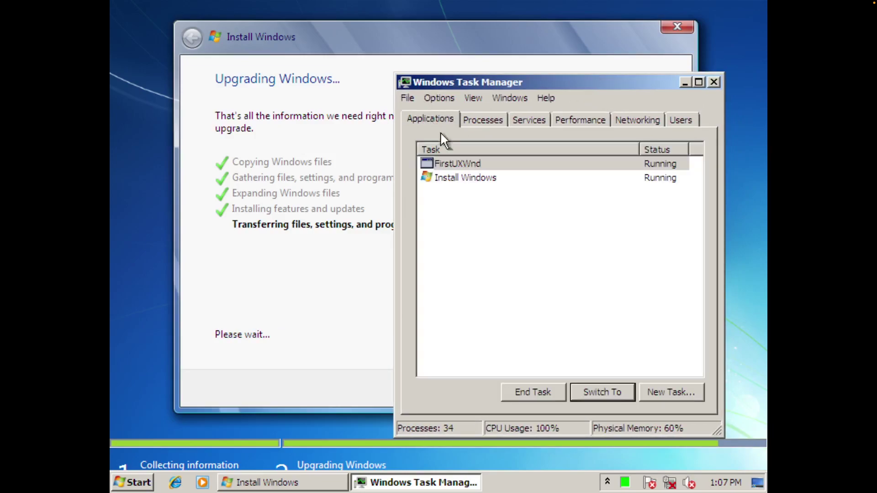
pyautogui.click(680, 120)
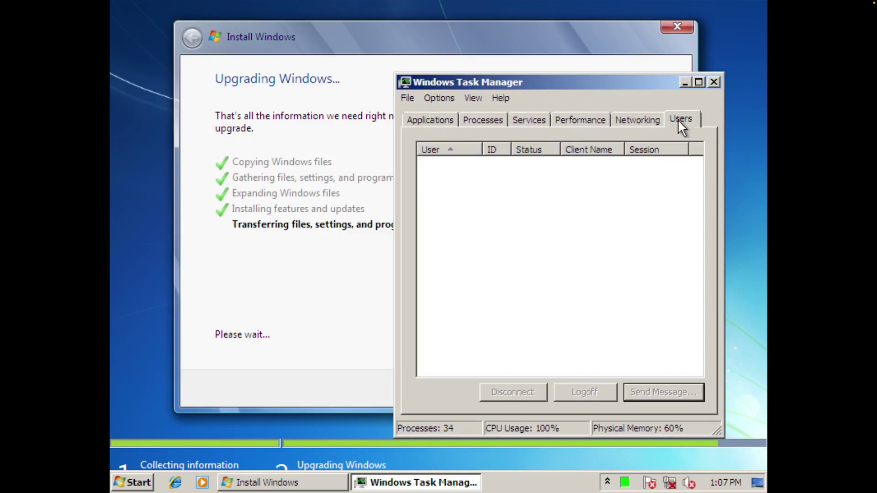
pyautogui.click(642, 120)
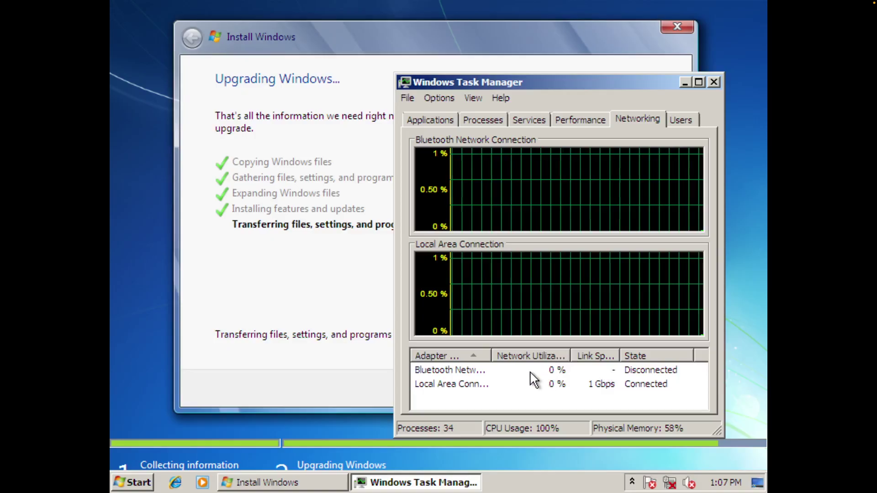
pyautogui.click(450, 385)
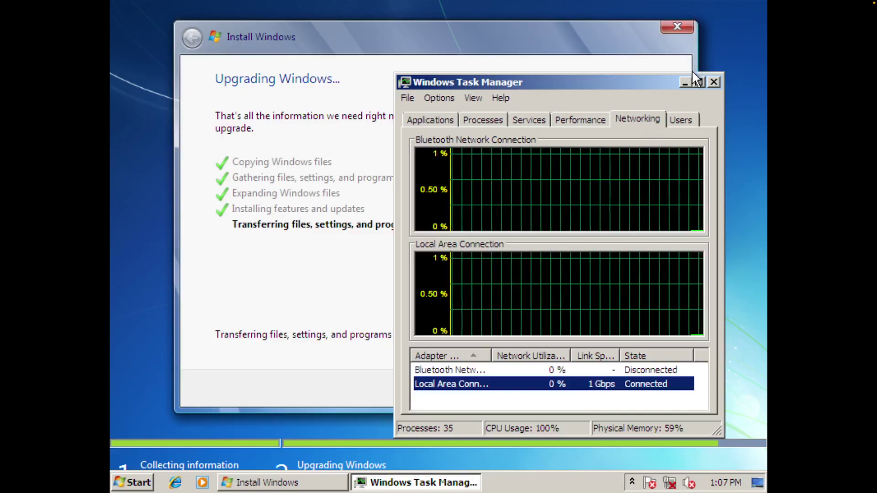
pyautogui.click(712, 81)
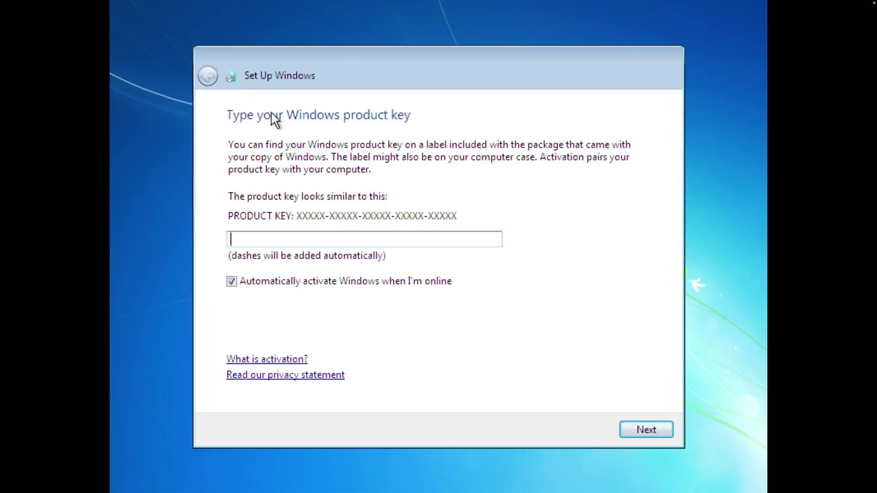
# Step: Skip the Windows product key and choose Ask me later for the update protection settings
pyautogui.click(631, 423)
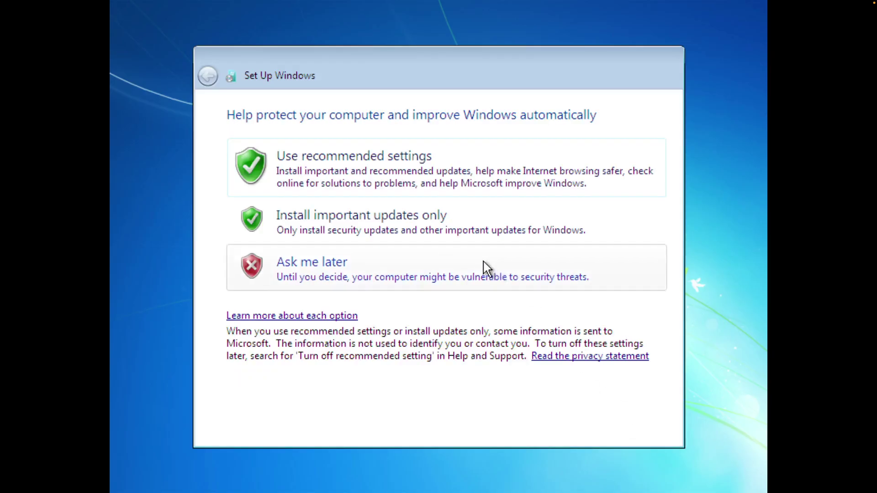
pyautogui.click(476, 268)
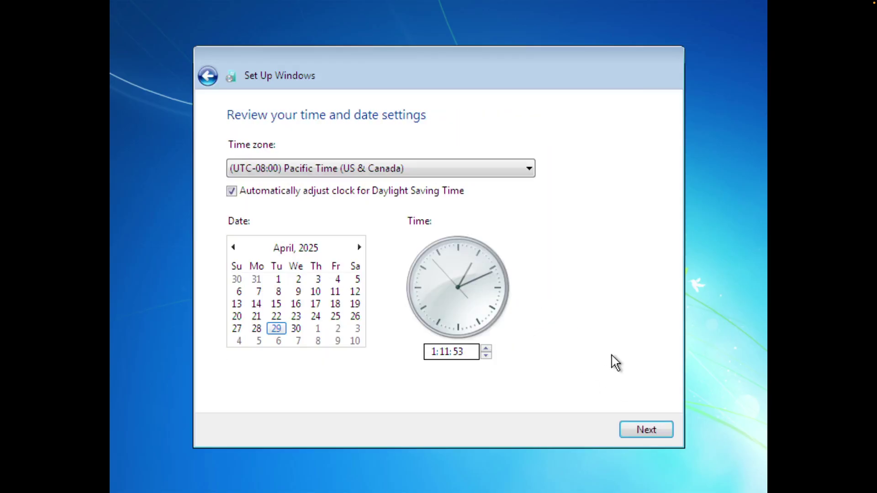
# Step: Accept the Pacific Time date and time settings and set the computer's location to Home network
pyautogui.click(629, 429)
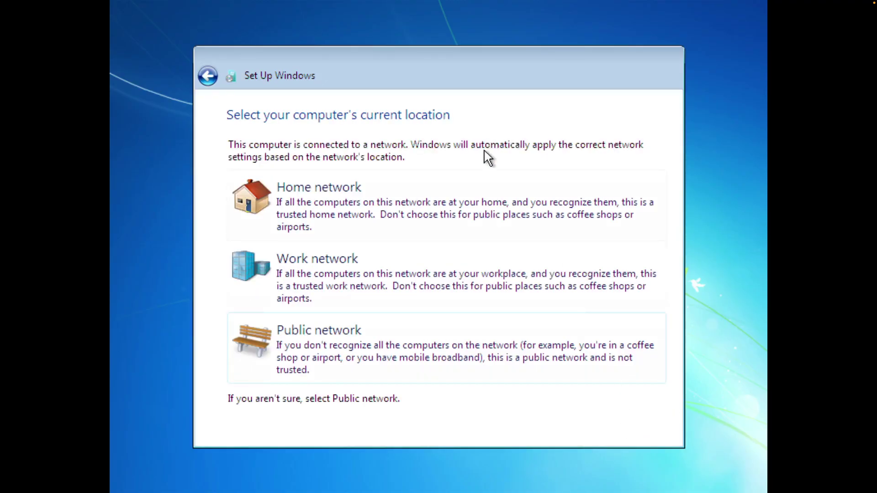
pyautogui.click(485, 187)
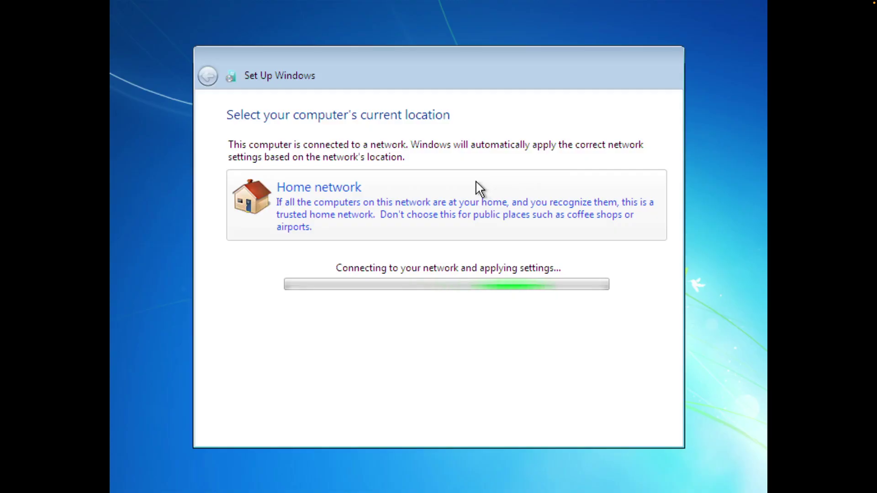
pyautogui.moveTo(368, 88); pyautogui.dragTo(395, 94)
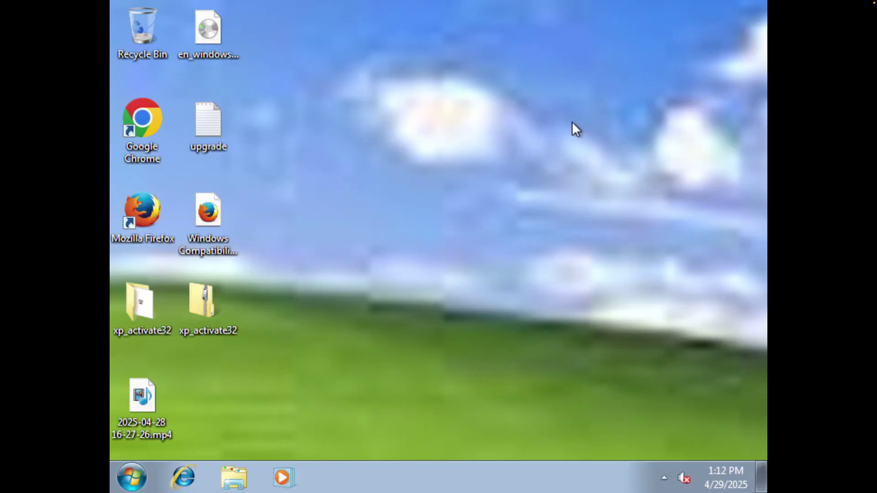
# Step: Apply the Windows 7 Aero theme to the desktop and close the Personalization window
pyautogui.rightClick(541, 198)
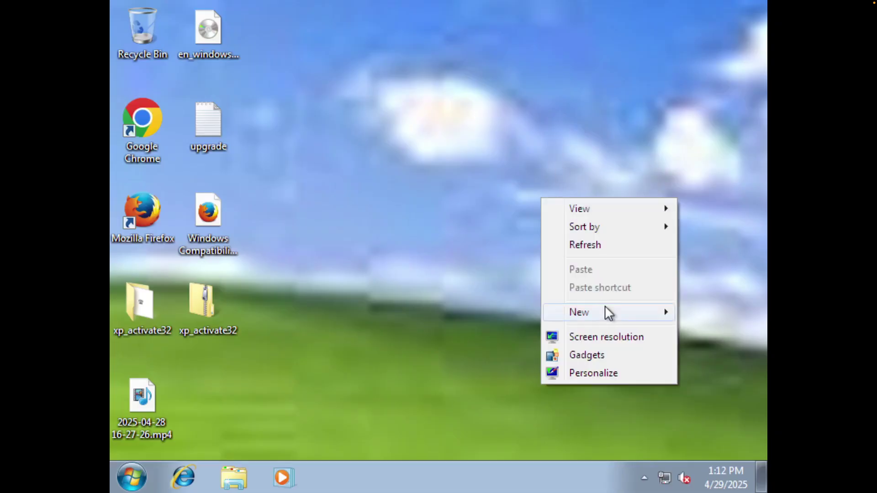
pyautogui.click(651, 374)
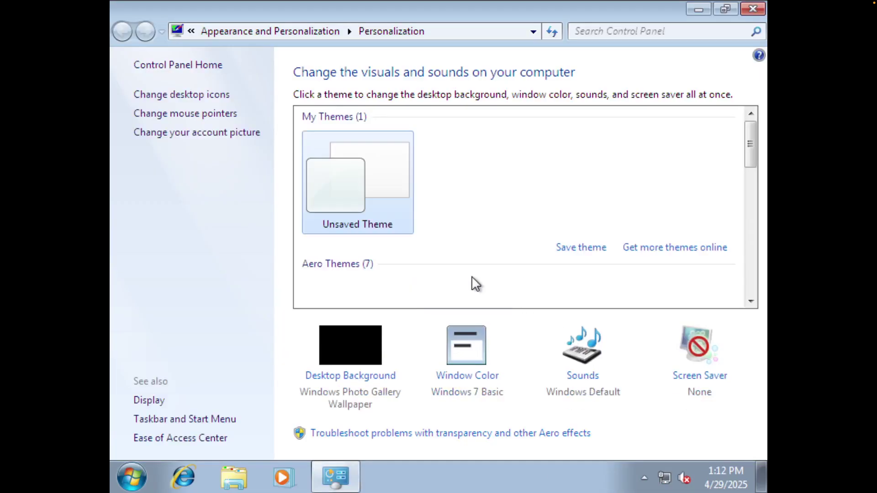
pyautogui.scroll(-3, 439, 242)
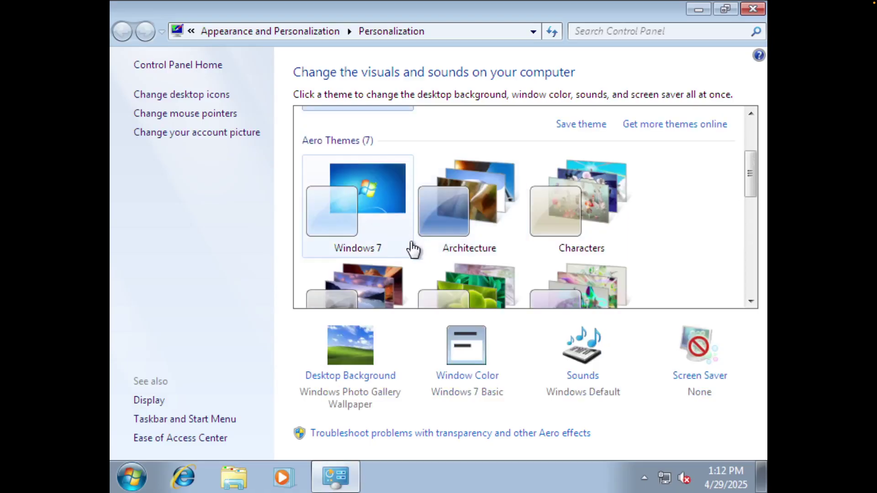
pyautogui.click(378, 216)
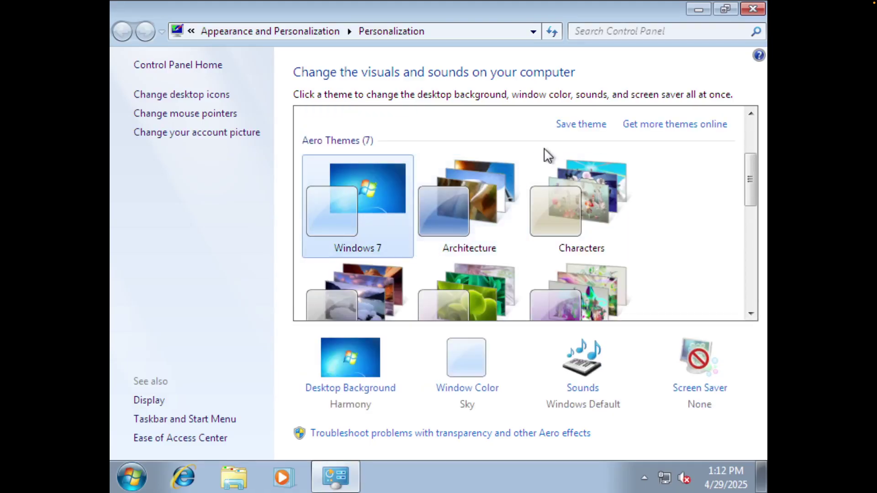
pyautogui.click(752, 9)
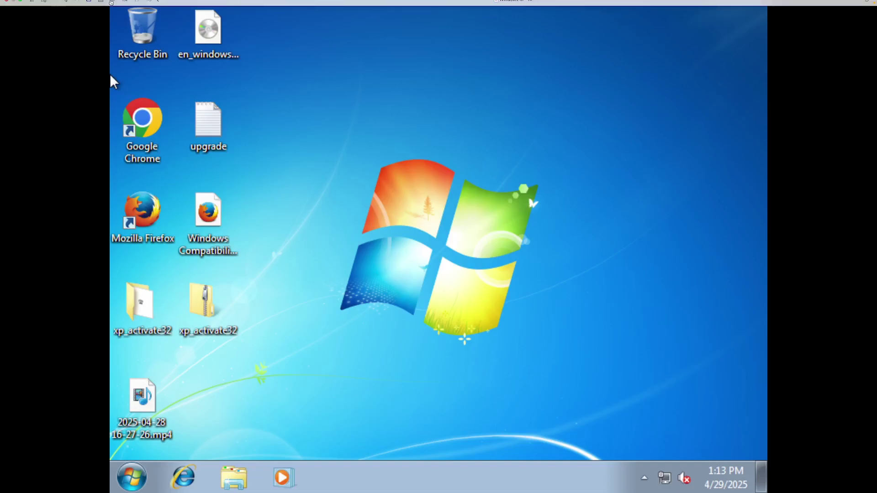
# Step: Try to update VMware Tools by connecting its installer CD to the virtual machine and running setup.exe with permission to make changes
pyautogui.click(114, 4)
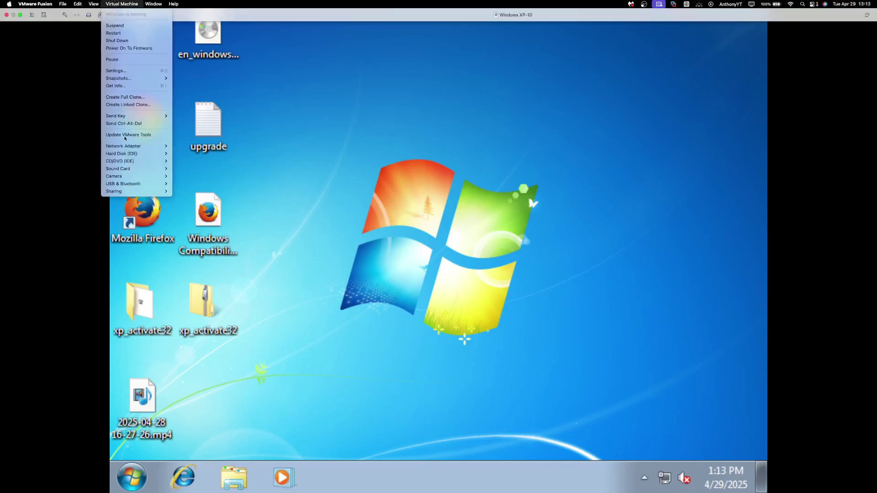
pyautogui.click(125, 135)
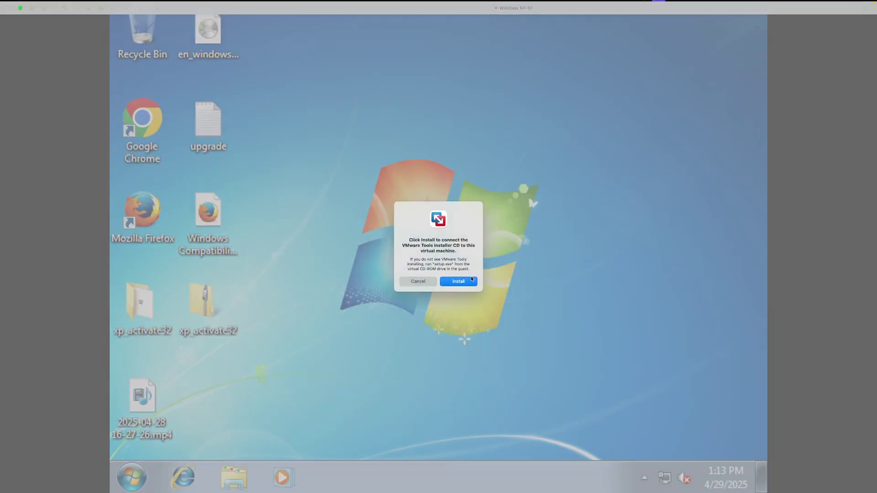
pyautogui.click(470, 280)
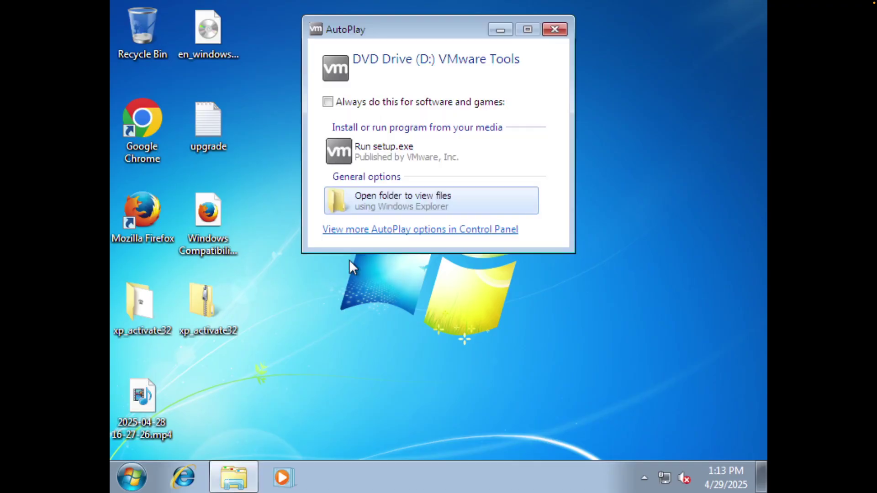
pyautogui.click(378, 159)
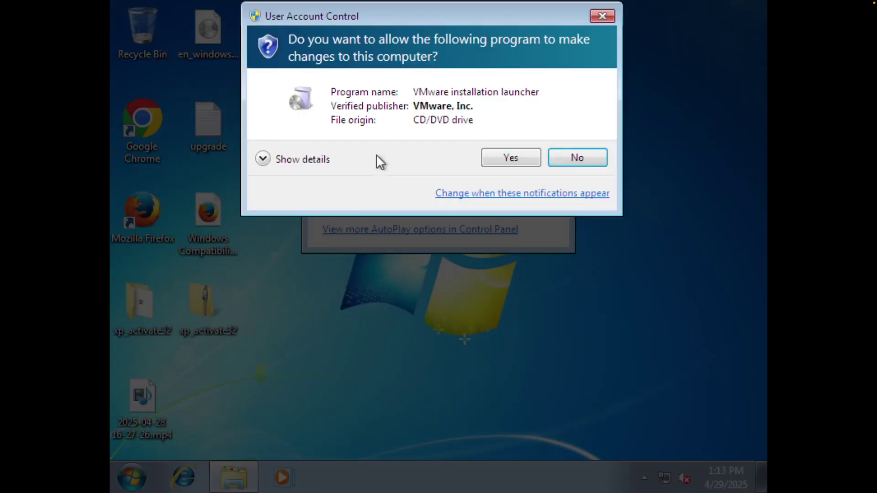
pyautogui.click(508, 160)
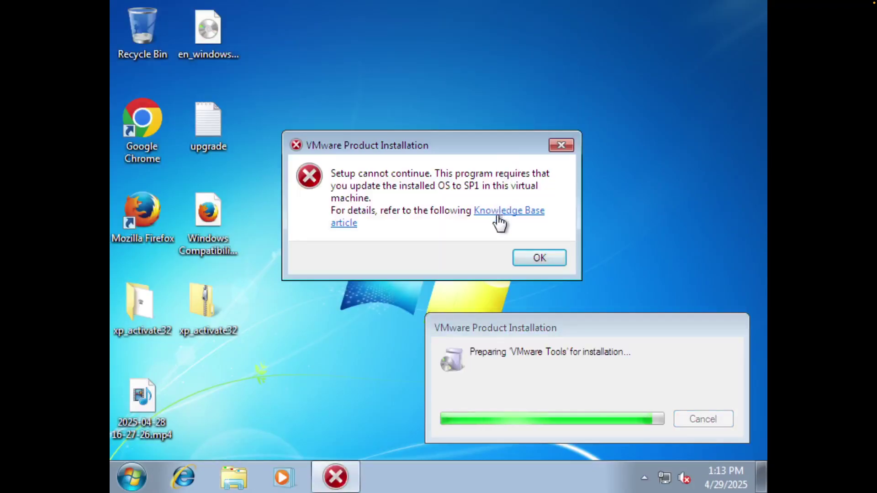
pyautogui.click(539, 257)
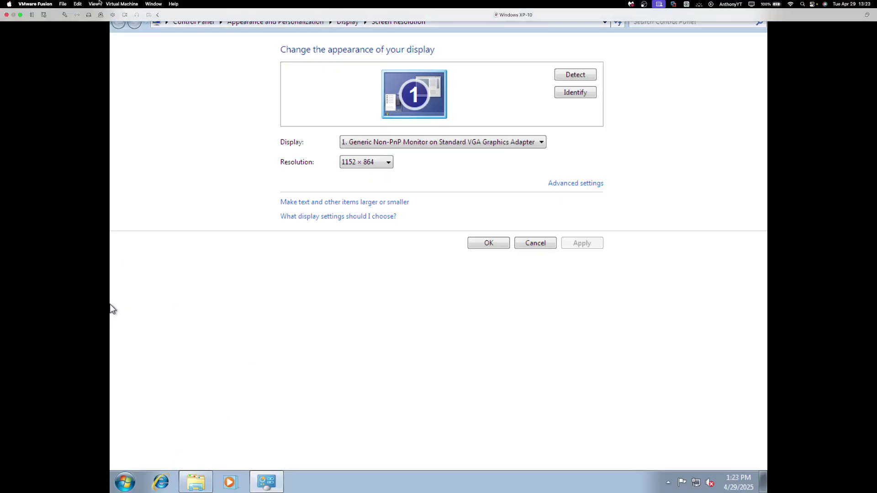
# Step: Load the Windows 7 Ultimate ISO from the All Windows XP folder into the virtual machine's CD/DVD drive
pyautogui.click(121, 3)
pyautogui.moveTo(139, 162)
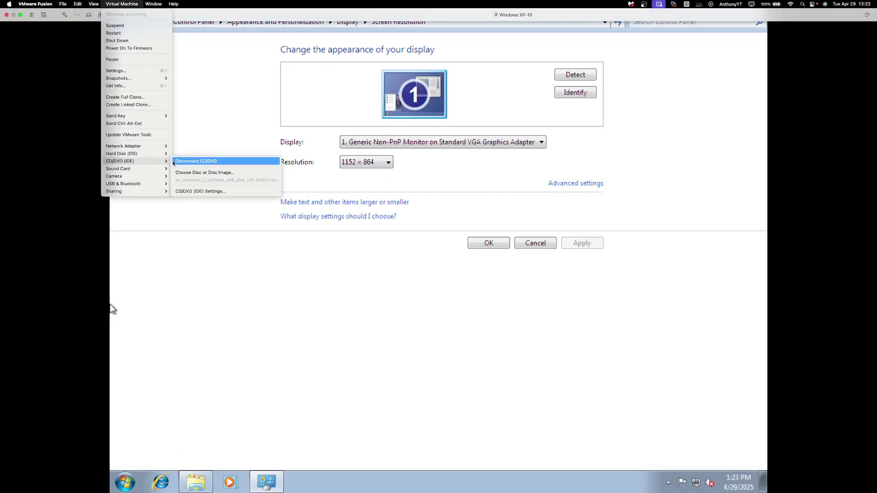
pyautogui.click(185, 173)
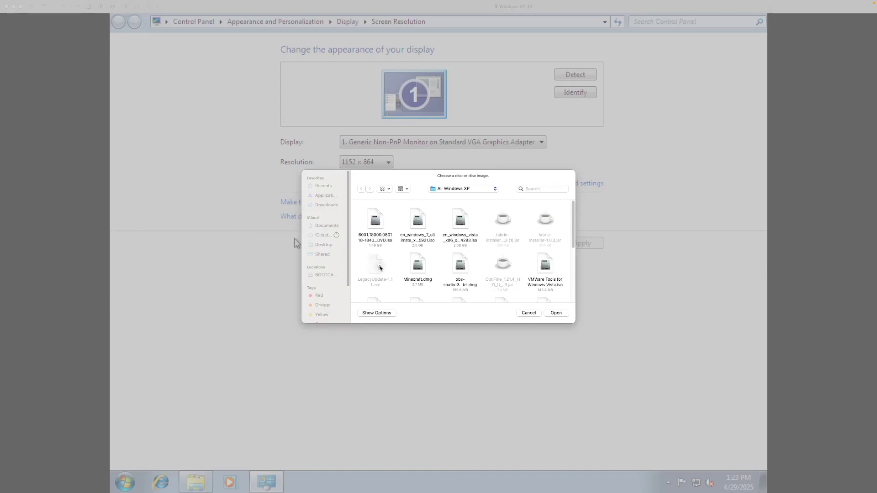
pyautogui.scroll(-2, 372, 271)
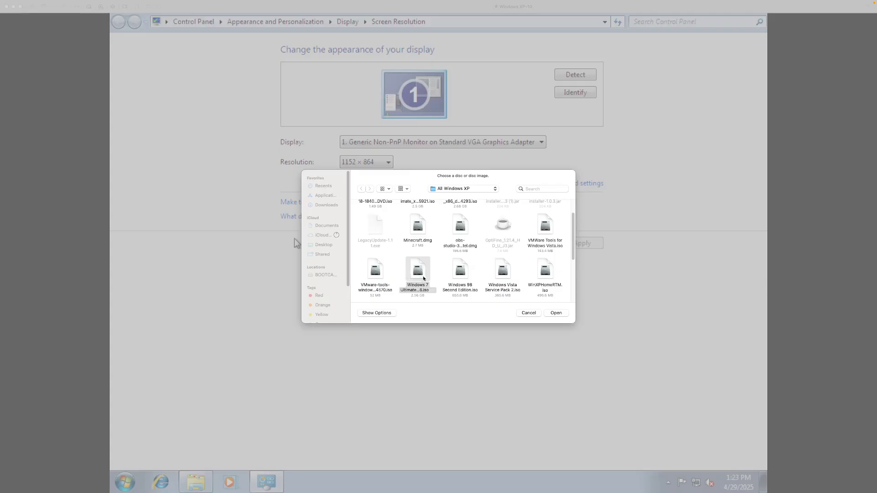
pyautogui.click(555, 315)
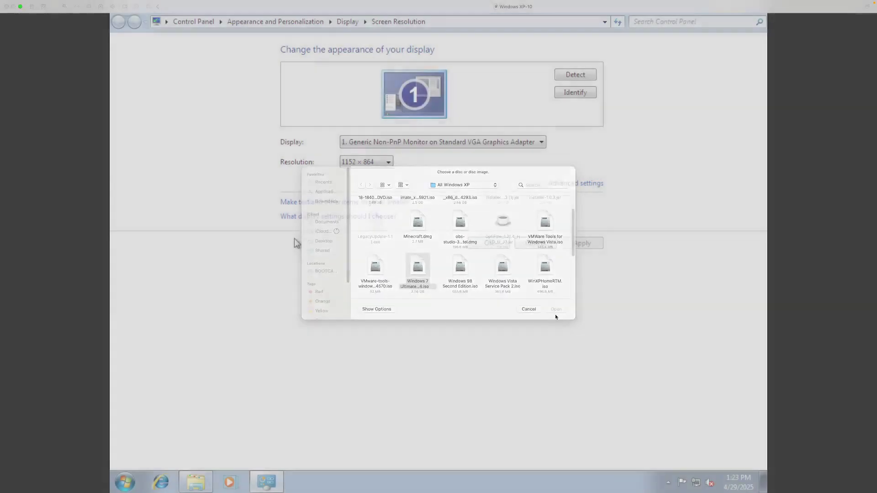
# Step: Run setup.exe from the Windows 7 disc, set as the default action for software and games, and start the installation
pyautogui.click(130, 485)
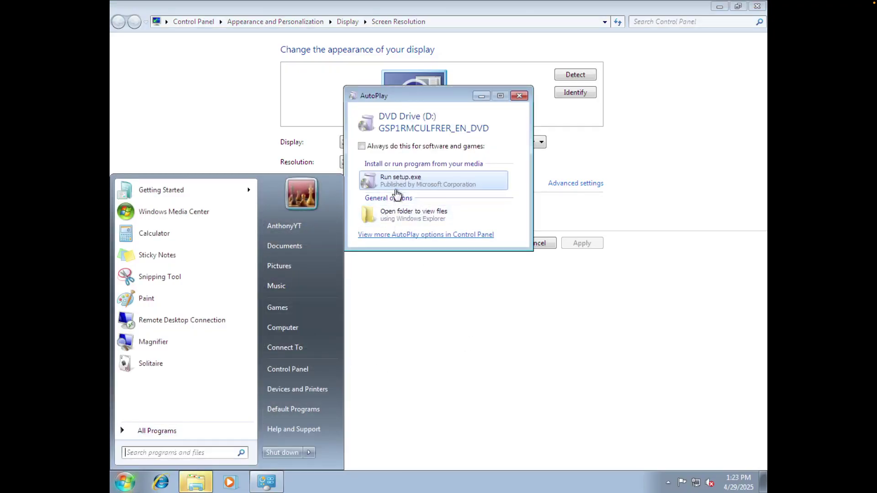
pyautogui.click(396, 139)
pyautogui.click(396, 145)
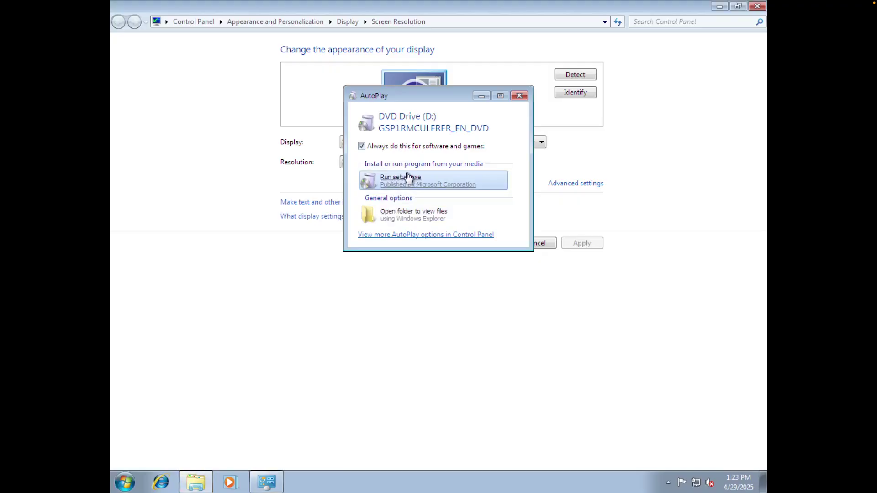
pyautogui.click(407, 178)
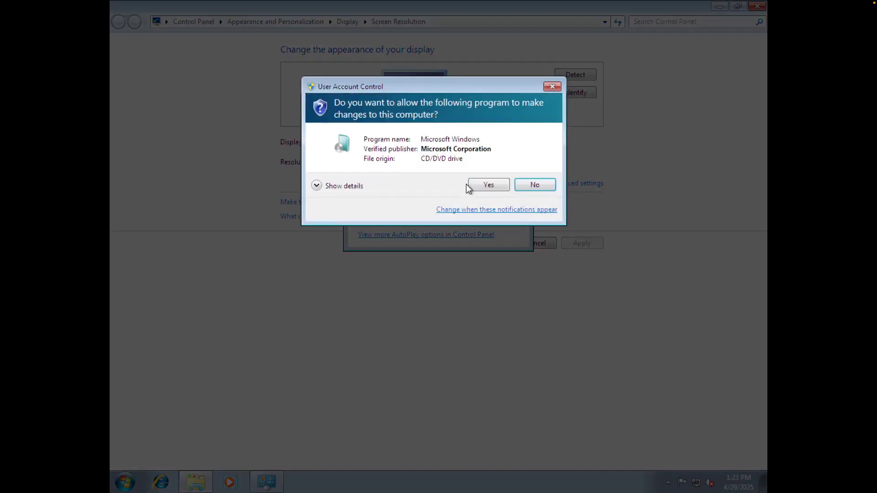
pyautogui.click(484, 188)
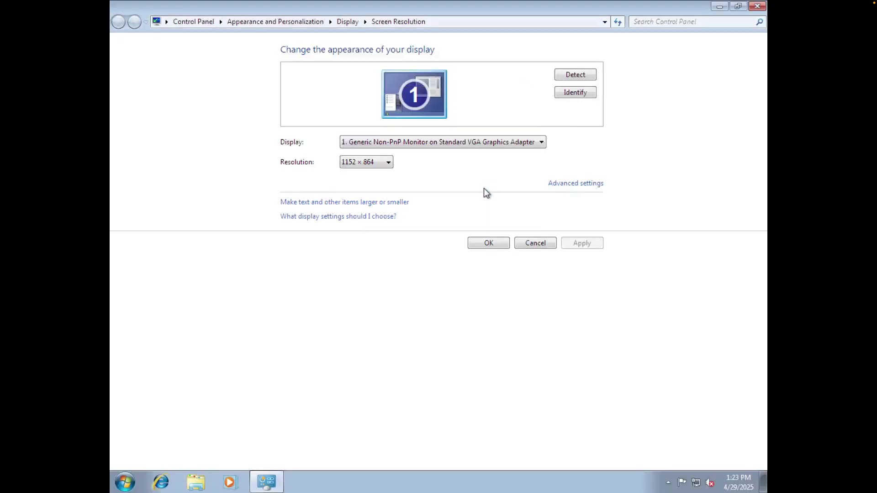
pyautogui.click(454, 234)
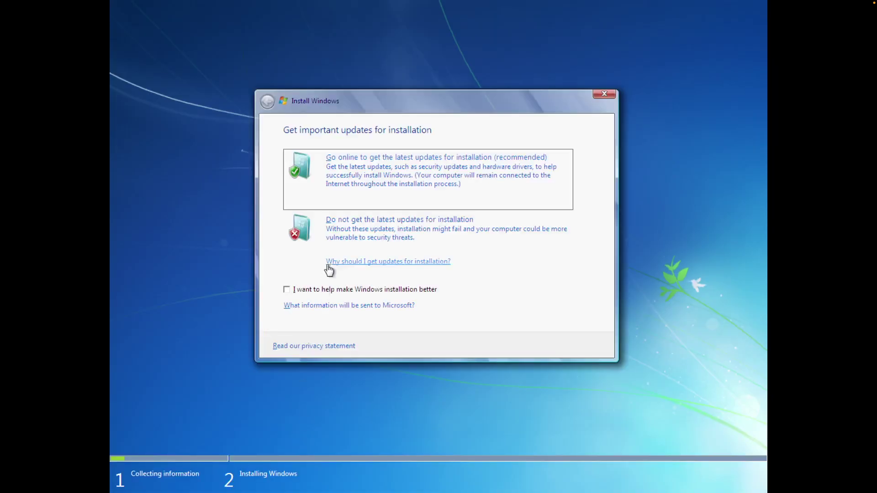
# Step: Try the Upgrade installation without the latest updates, accepting the license terms, and close the installer and the Screen Resolution window
pyautogui.click(334, 238)
pyautogui.click(357, 320)
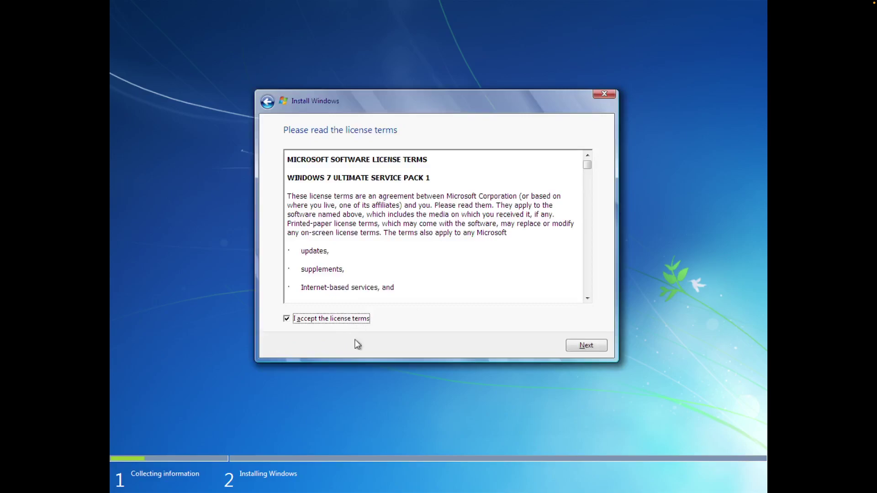
pyautogui.click(586, 346)
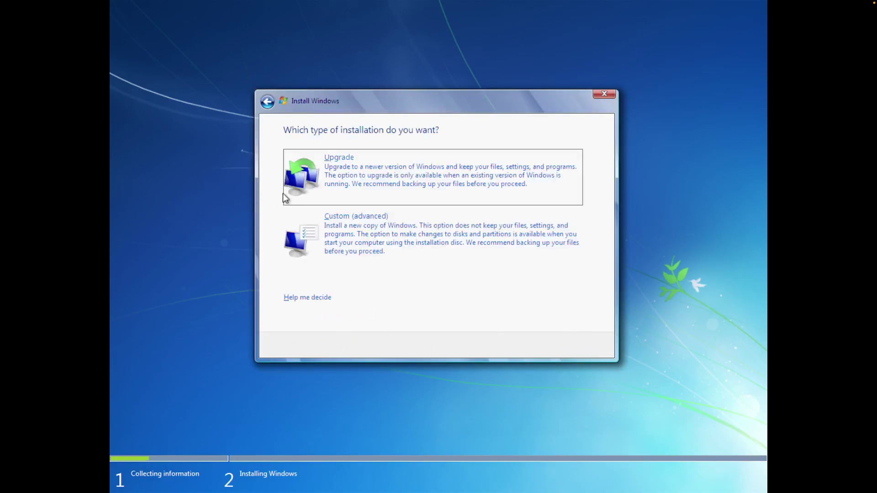
pyautogui.click(318, 182)
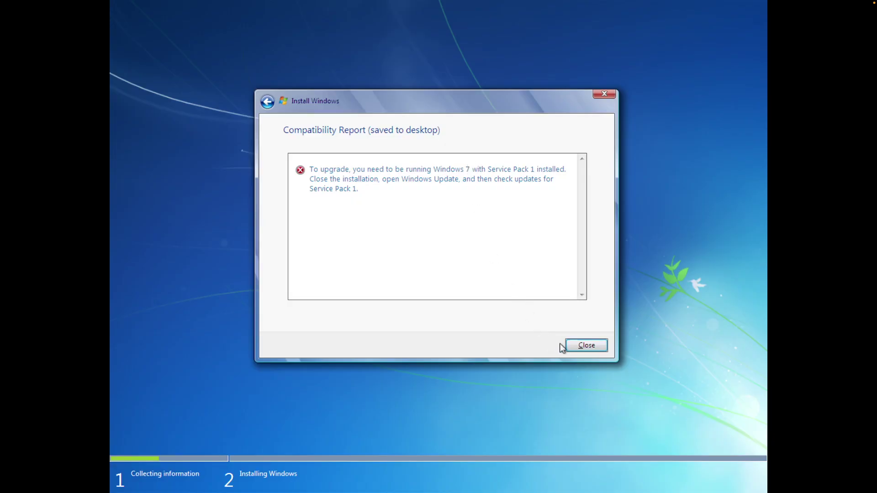
pyautogui.click(577, 348)
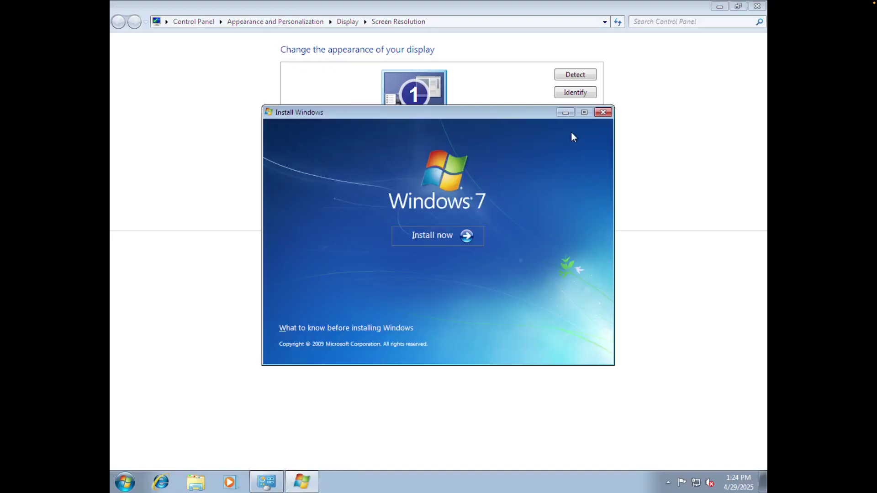
pyautogui.click(529, 149)
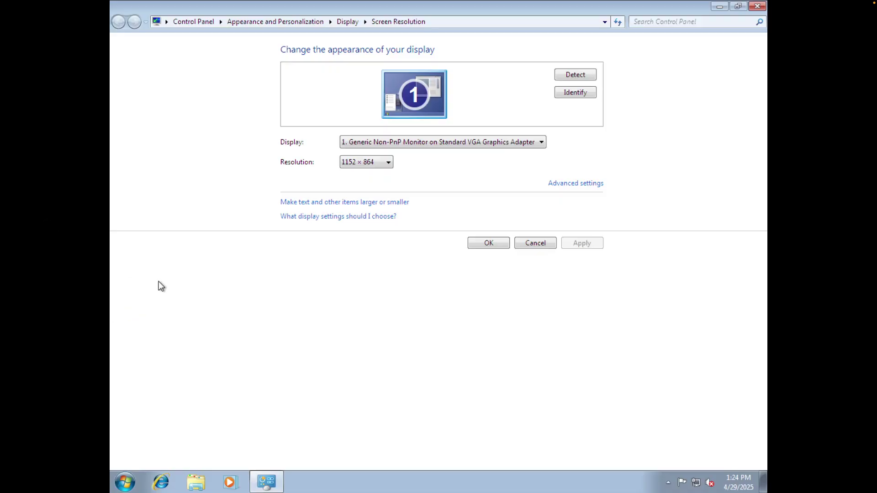
pyautogui.click(755, 9)
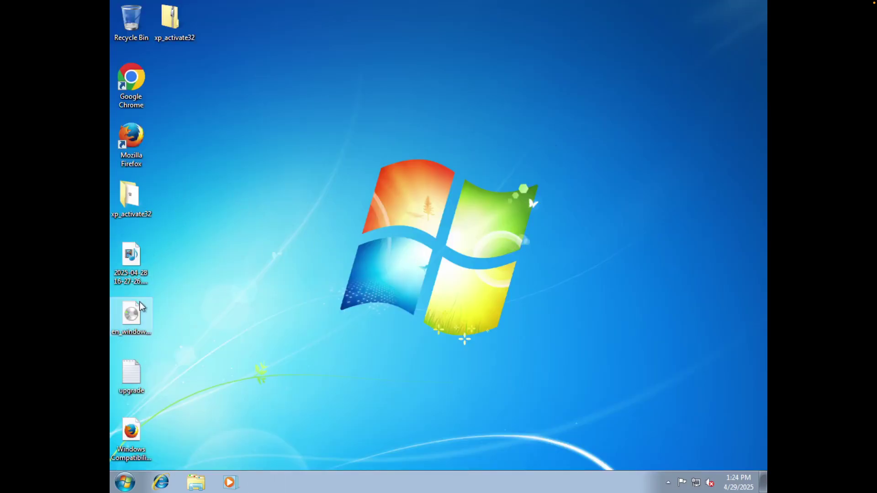
# Step: Search programs and files for "legacyup", clear the search, and open and close Control Panel
pyautogui.click(141, 368)
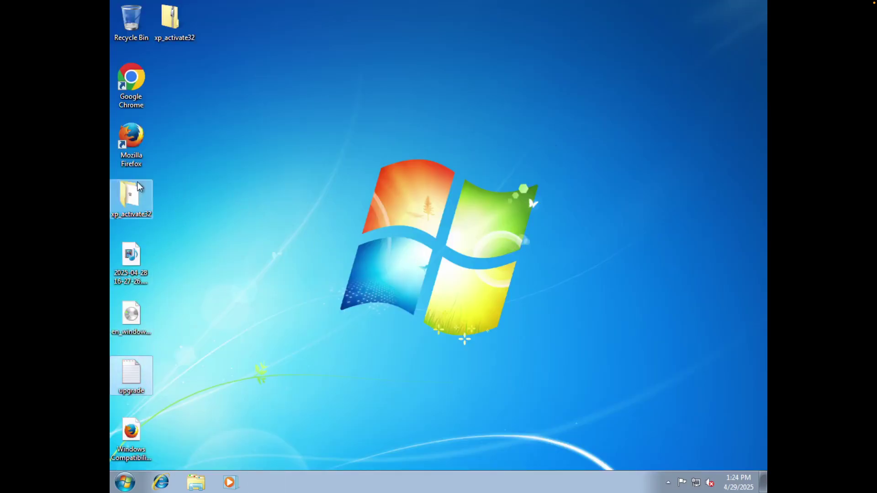
pyautogui.press('super')
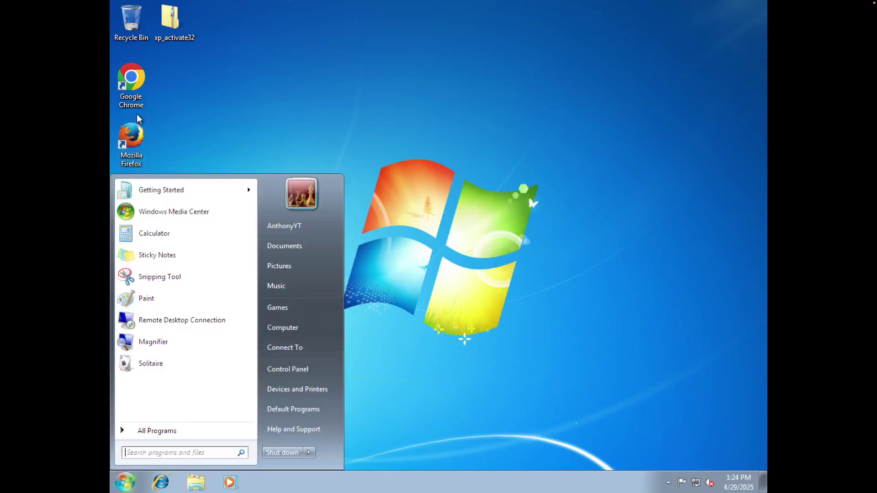
pyautogui.write('legacyu')
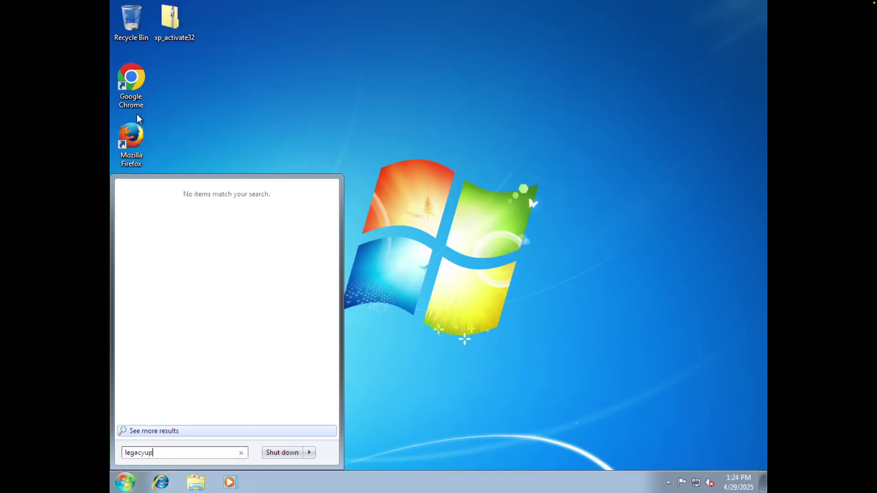
pyautogui.press('Escape')
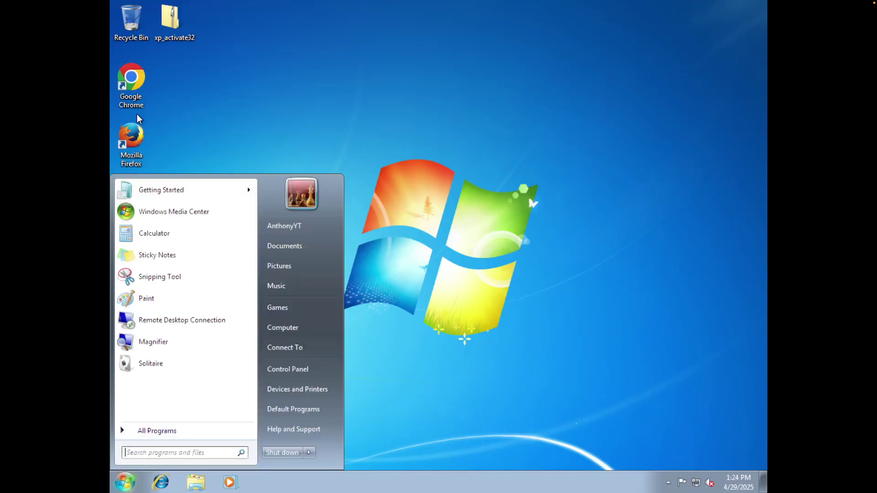
pyautogui.click(323, 367)
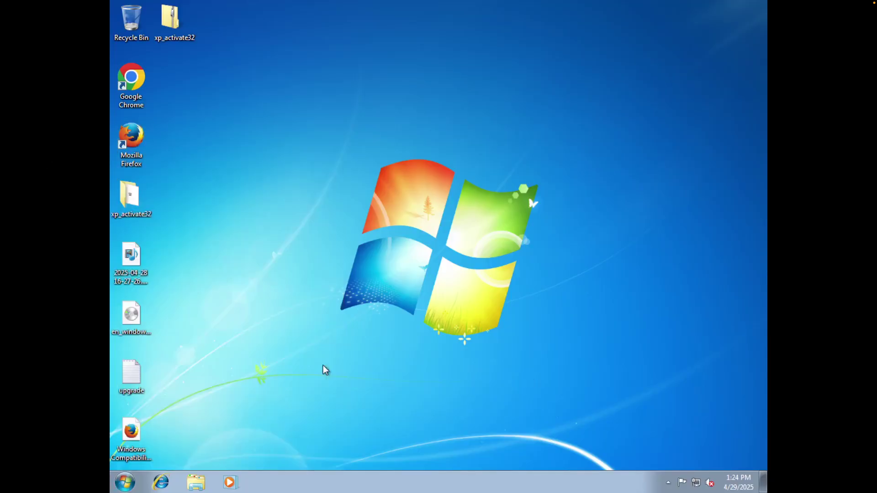
pyautogui.click(757, 6)
# Step: Open Windows Explorer and look through the files in the Downloads folder, checking the Desktop folder in between
pyautogui.click(196, 482)
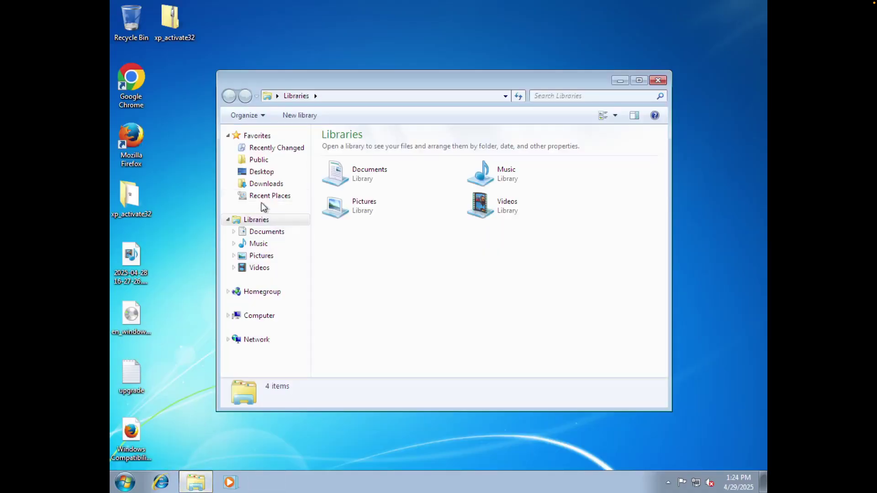
pyautogui.click(270, 184)
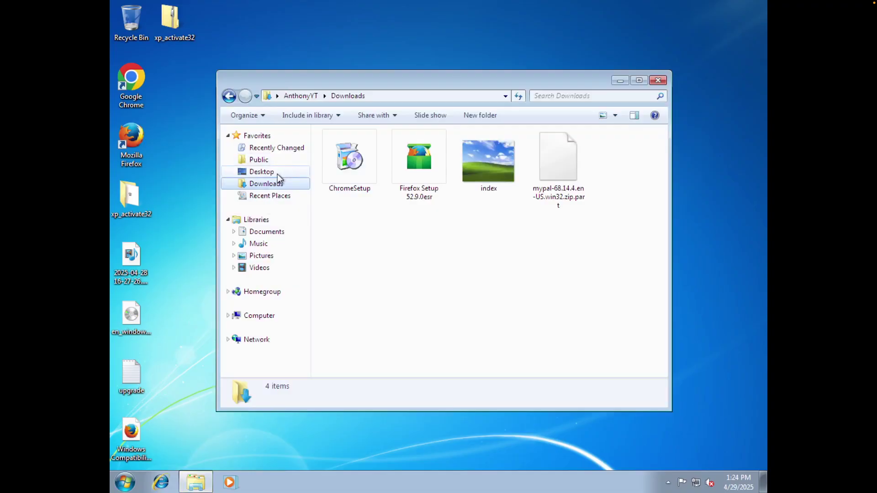
pyautogui.click(277, 174)
pyautogui.click(276, 182)
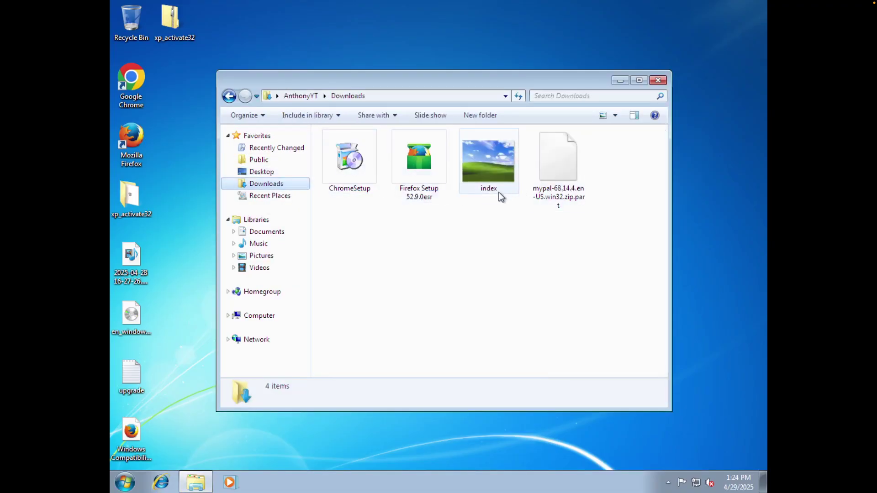
pyautogui.moveTo(498, 192)
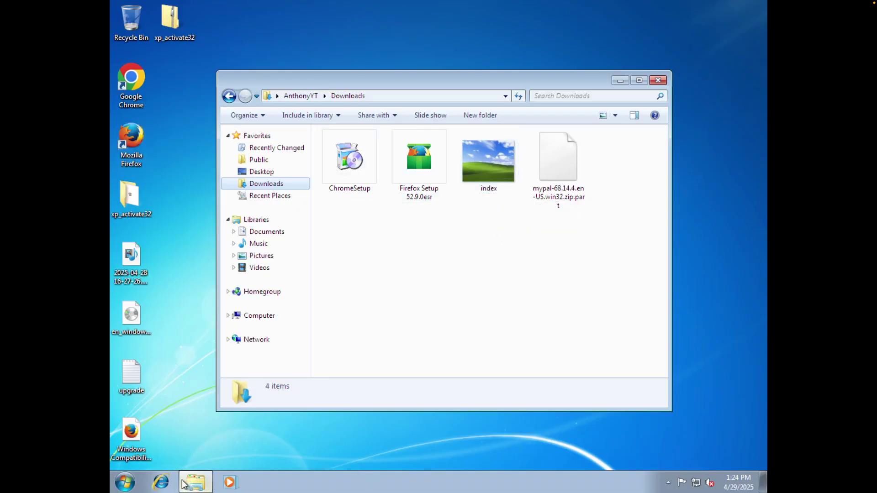
# Step: Open Internet Explorer, postpone its first-run setup, and go to legacyupdate.net
pyautogui.click(161, 483)
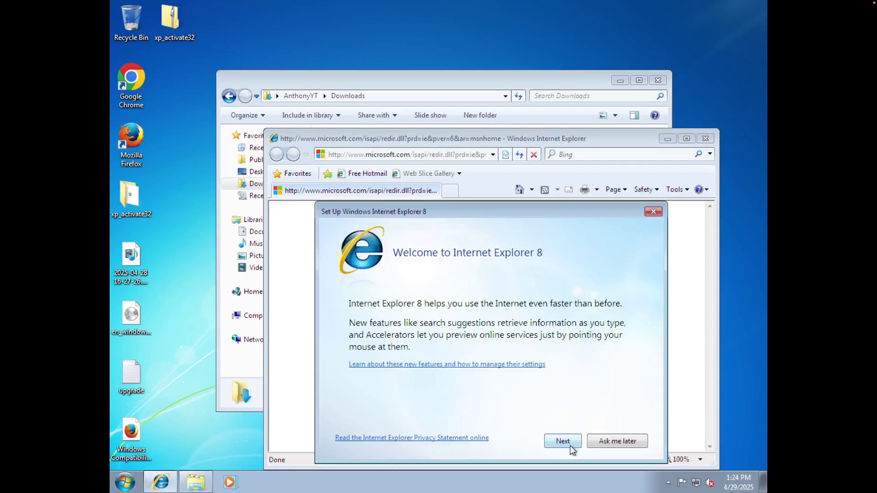
pyautogui.click(593, 442)
pyautogui.click(443, 155)
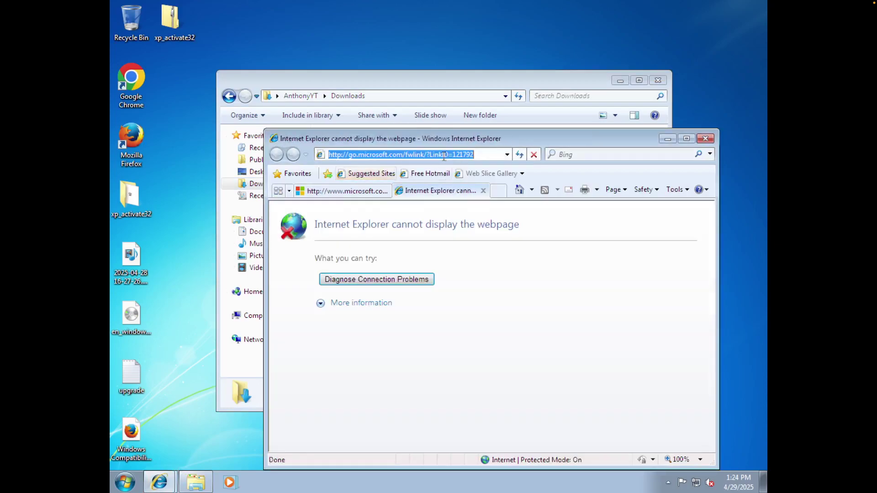
pyautogui.write('legacy')
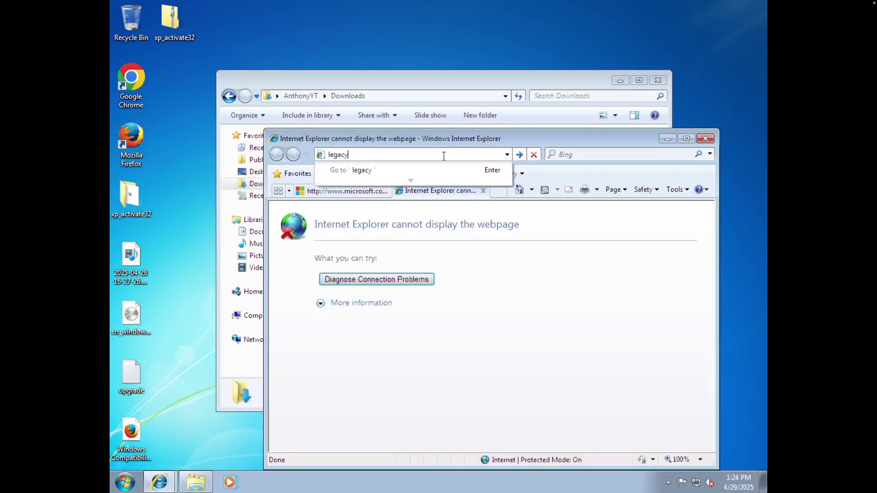
pyautogui.write('update.net')
pyautogui.press('Return')
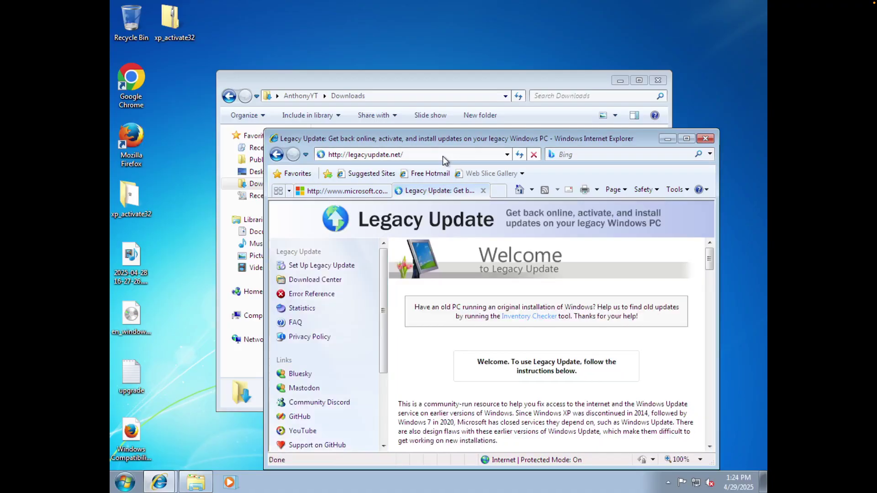
# Step: Download and run LegacyUpdate-1.11.exe from the Install Legacy Update link, allow it to make changes, and bring its window forward
pyautogui.scroll(-4, 492, 300)
pyautogui.scroll(-3, 491, 300)
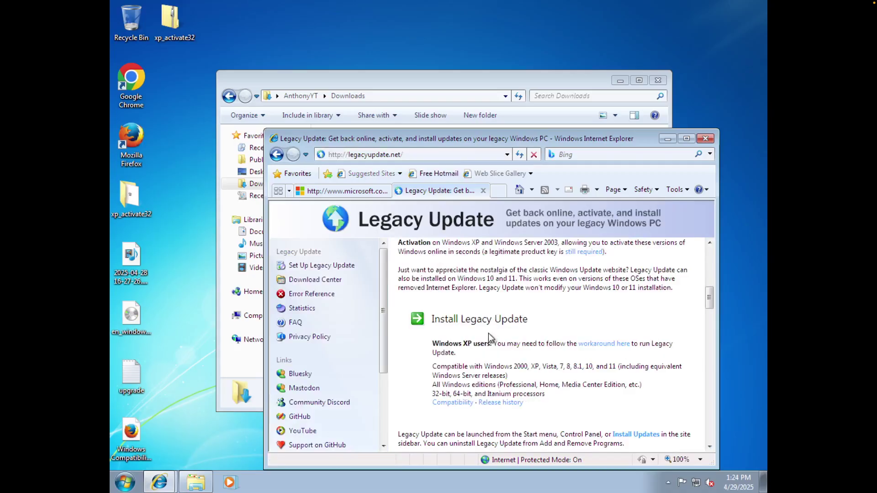
pyautogui.click(483, 325)
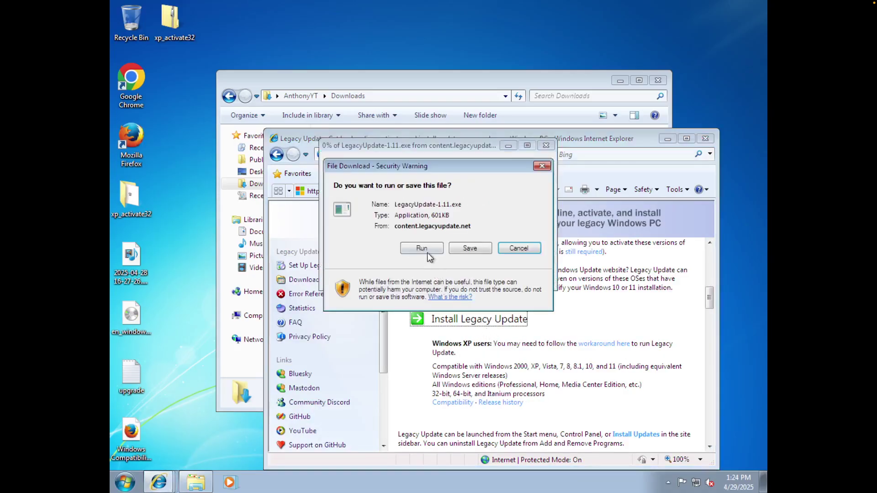
pyautogui.click(425, 250)
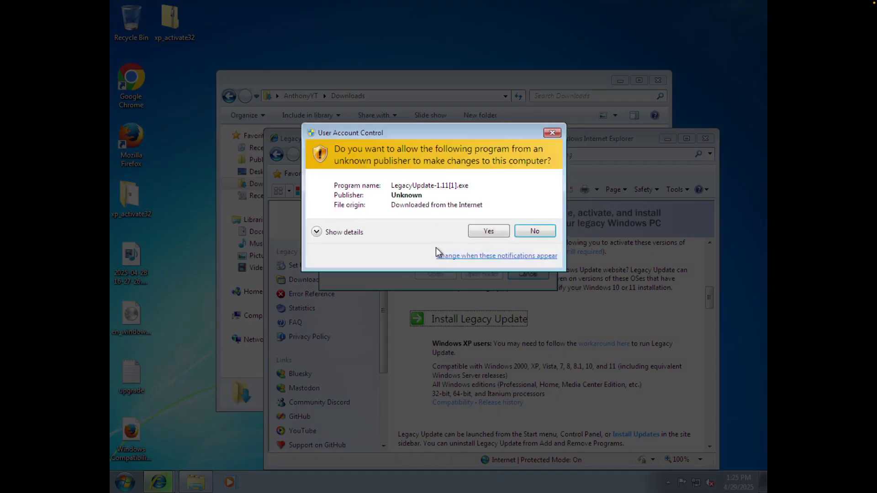
pyautogui.click(488, 231)
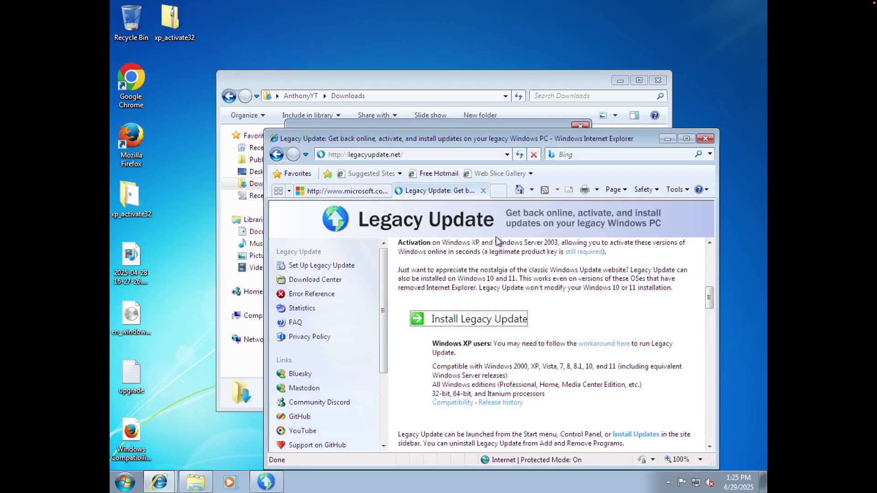
pyautogui.click(353, 81)
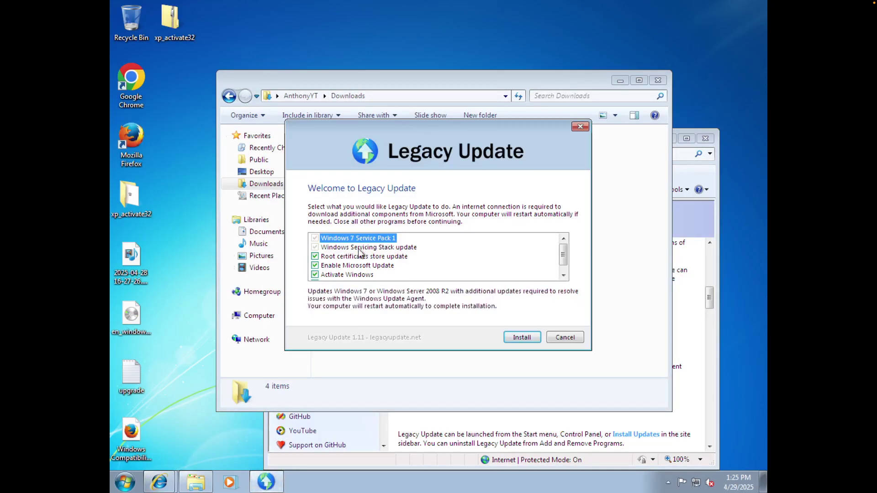
# Step: Deselect the Legacy Update and Root certificates store update components, keep Enable Microsoft Update selected, and start installing Windows 7 Service Pack 1
pyautogui.scroll(-1, 340, 269)
pyautogui.click(347, 275)
pyautogui.click(350, 257)
pyautogui.scroll(1, 349, 257)
pyautogui.click(349, 256)
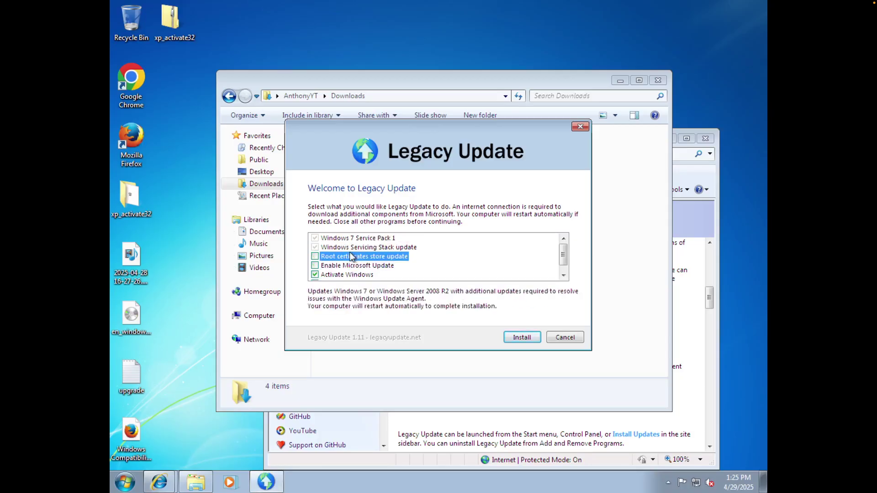
pyautogui.scroll(-1, 395, 277)
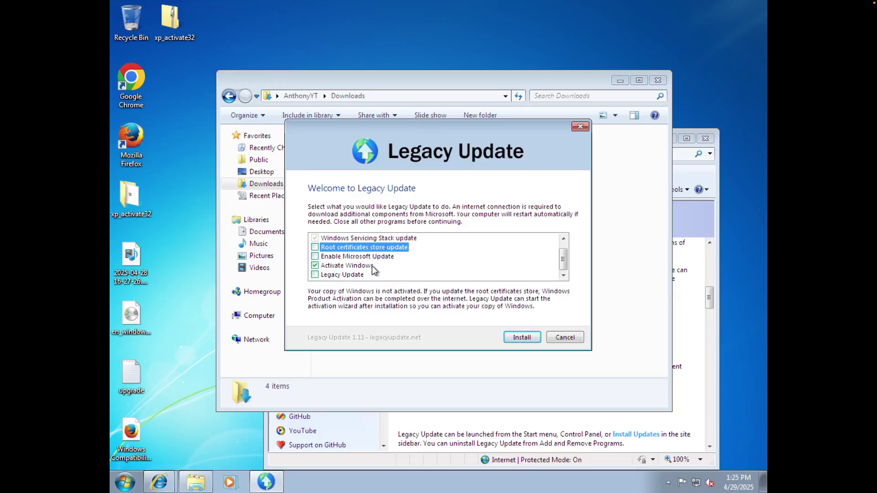
pyautogui.scroll(1, 379, 271)
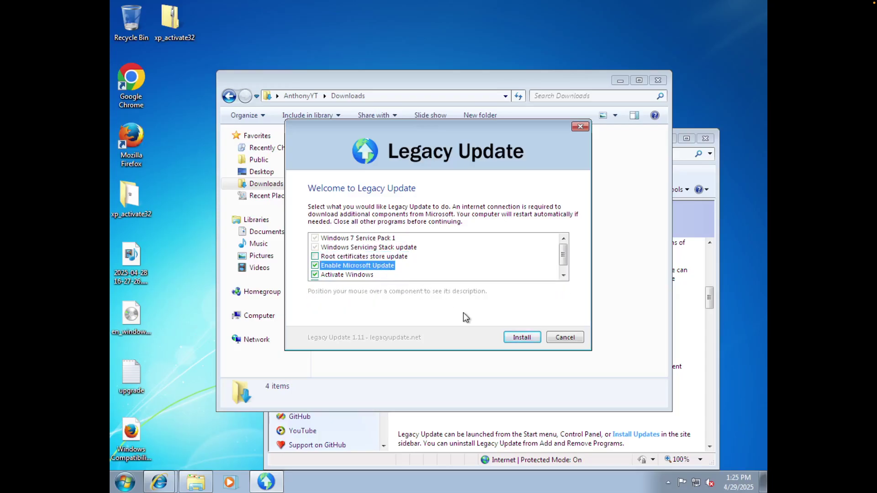
pyautogui.click(529, 337)
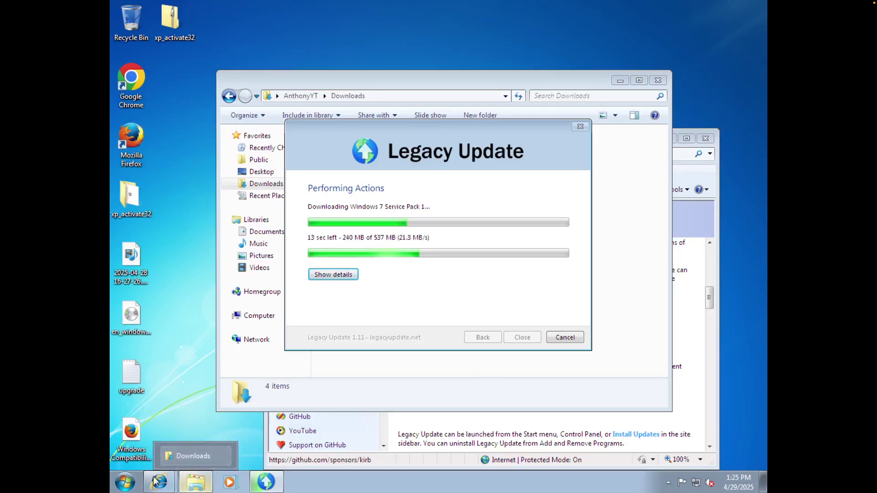
pyautogui.click(193, 456)
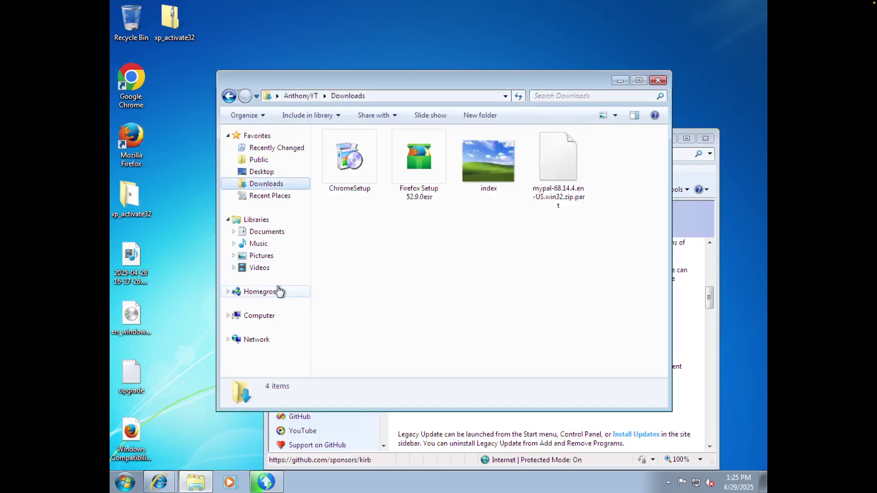
pyautogui.click(266, 317)
pyautogui.click(341, 210)
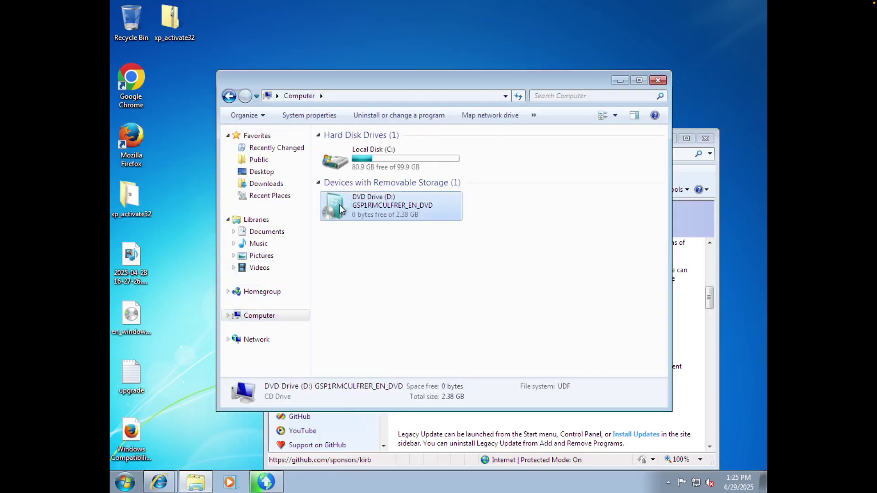
pyautogui.doubleClick(342, 210)
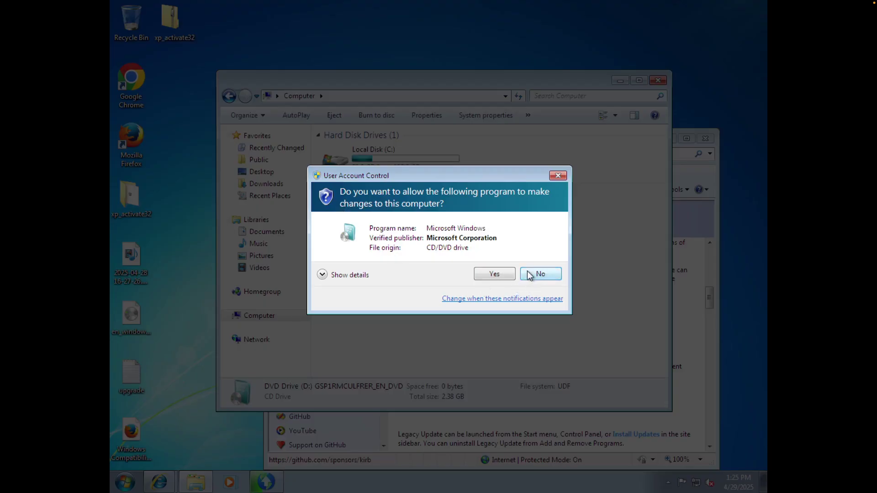
pyautogui.click(531, 275)
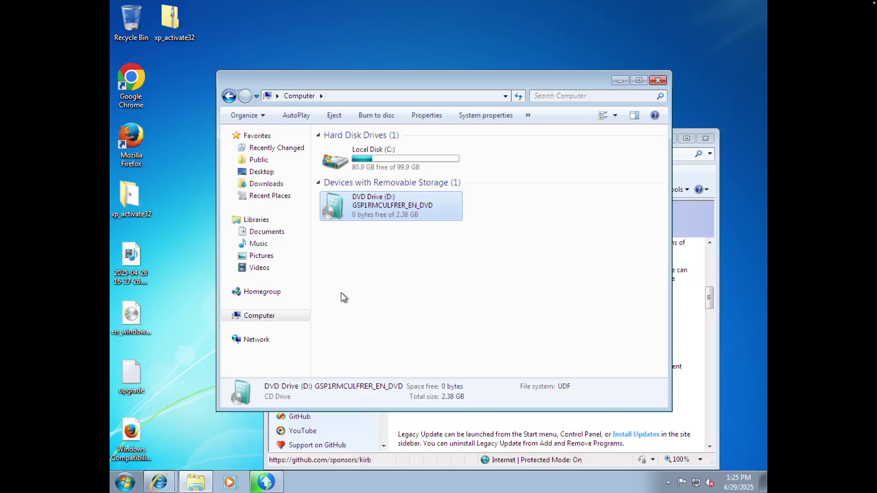
# Step: Open the upgrade text file on the desktop and add the line "now it is Windows Vista SP2" at the end
pyautogui.click(129, 375)
pyautogui.doubleClick(128, 374)
pyautogui.click(336, 211)
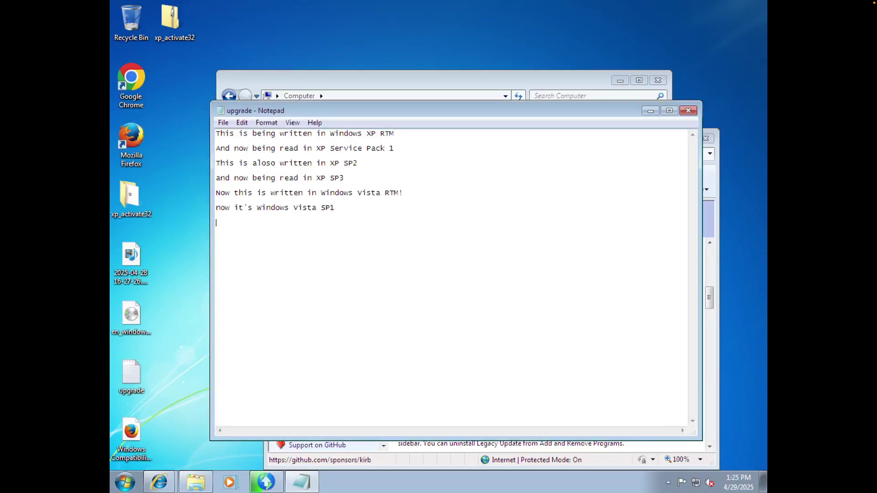
pyautogui.press('Return')
pyautogui.write('now it is WIndows')
pyautogui.press('BackSpace')
pyautogui.press('BackSpace')
pyautogui.press('BackSpace')
pyautogui.press('BackSpace')
pyautogui.press('BackSpace')
pyautogui.write('indows vista ')
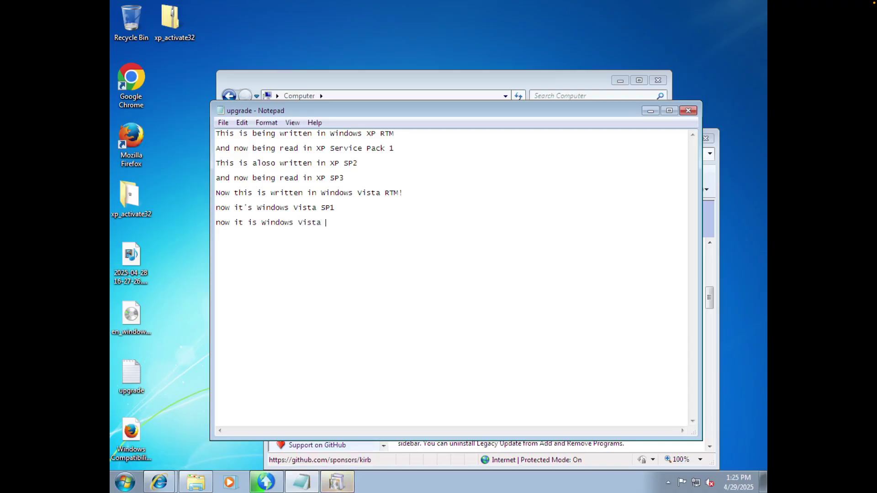
pyautogui.write('SP2')
# Step: Add the line "Now it's nostalgic with Windows 7 RTM!" and put an exclamation mark after "Windows XP RTM" in the first line
pyautogui.press('Return')
pyautogui.write("Now it's nostalgic with Window")
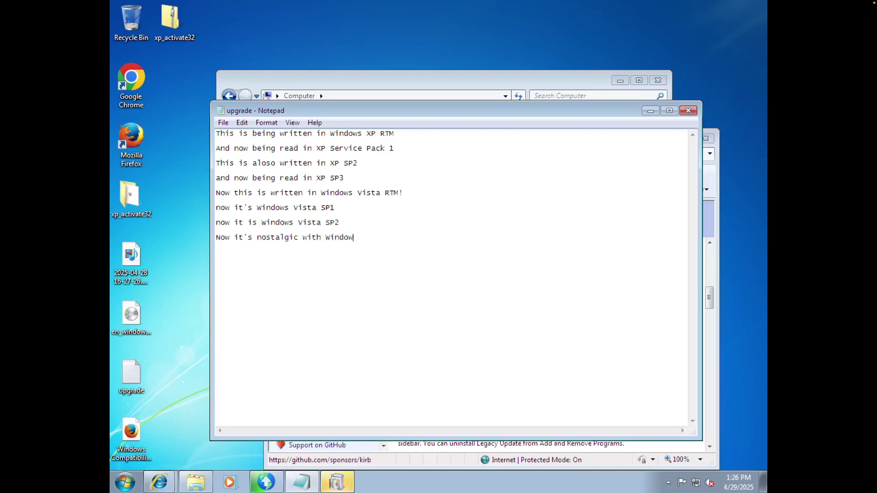
pyautogui.write('s 7 RTNM!')
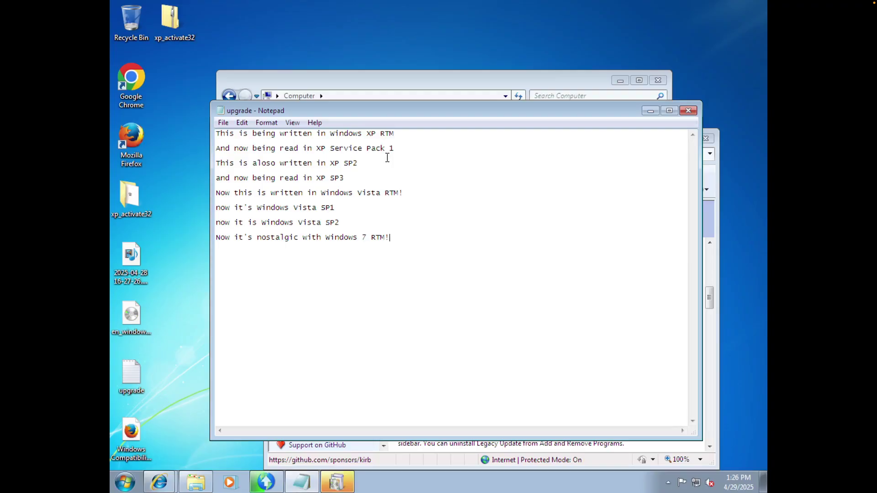
pyautogui.click(398, 135)
pyautogui.write('!')
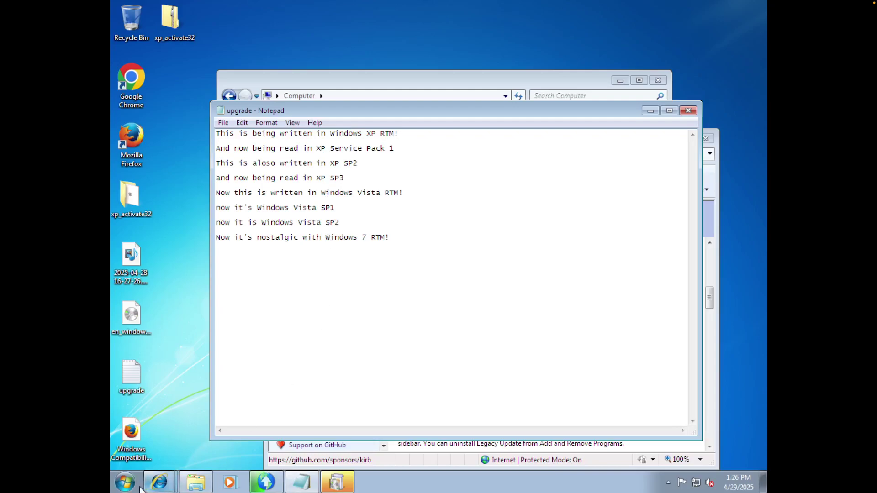
# Step: Open Local Disk (C:) from Computer and look through the contents of the 0f23d7b5e2b066bec449097150c50842 folder
pyautogui.click(159, 483)
pyautogui.click(302, 483)
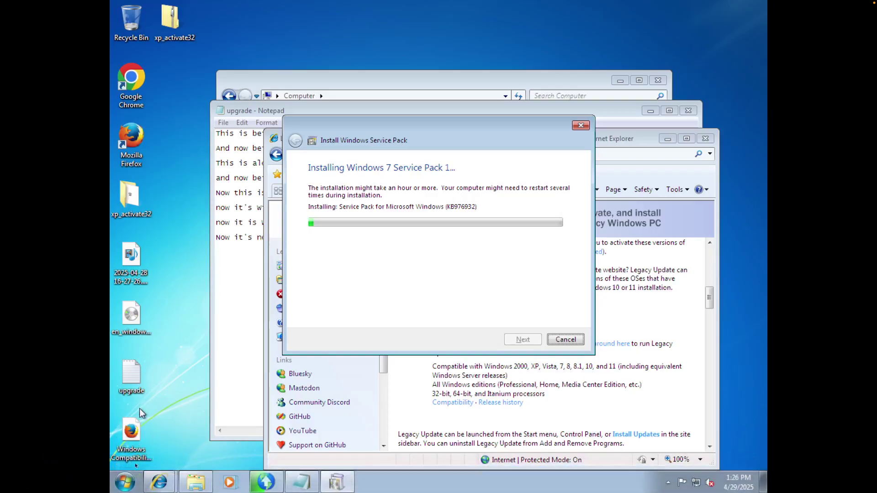
pyautogui.click(125, 482)
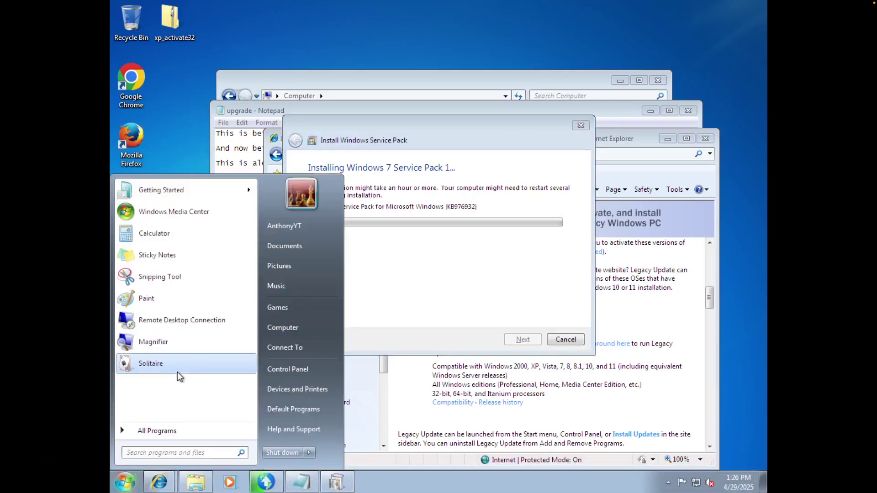
pyautogui.click(297, 330)
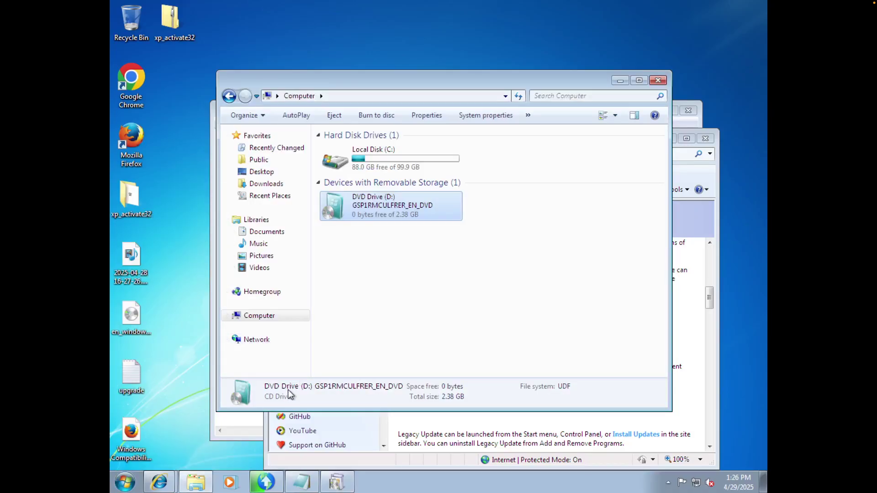
pyautogui.click(400, 150)
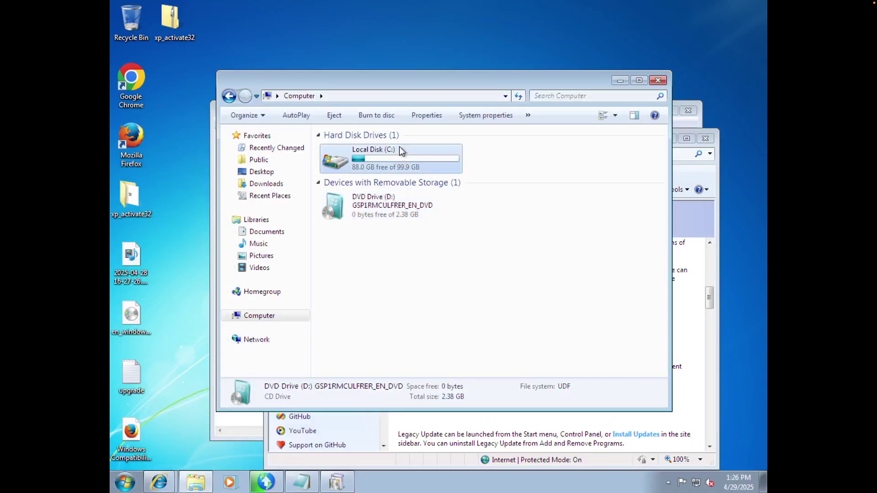
pyautogui.doubleClick(396, 155)
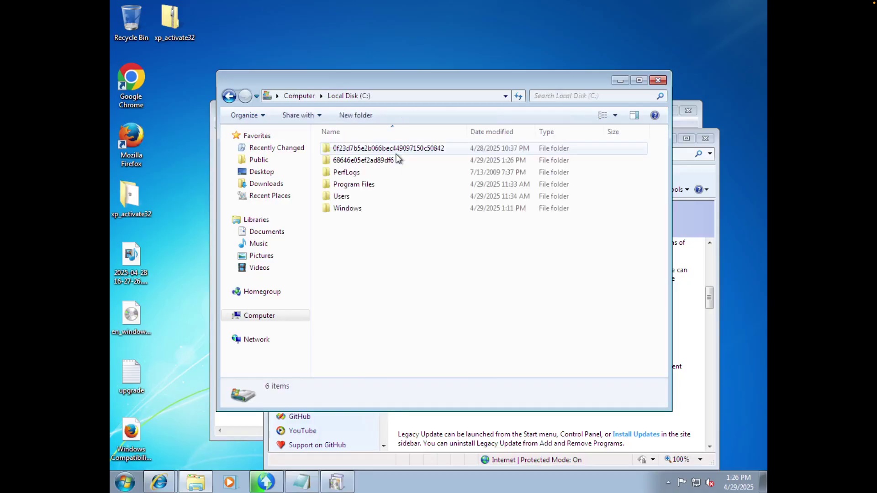
pyautogui.doubleClick(363, 147)
pyautogui.scroll(-7, 444, 228)
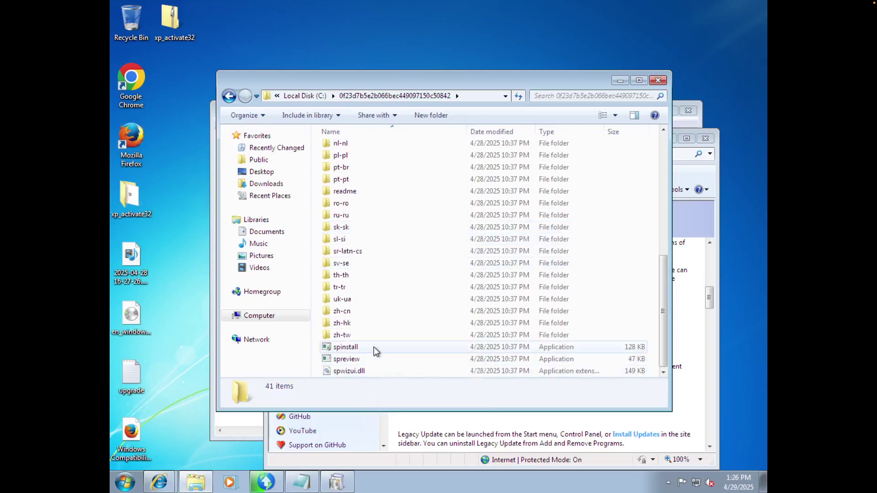
# Step: Look through the fc9bd23d06bd25a75c599ae1ed subfolder of the 68646e05ef2ad89df6 folder to the end of its file list
pyautogui.click(226, 98)
pyautogui.doubleClick(337, 159)
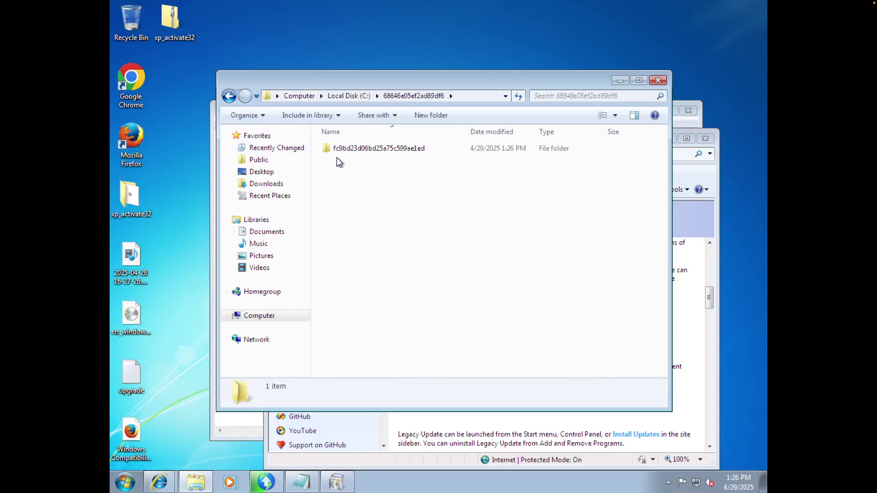
pyautogui.doubleClick(344, 147)
pyautogui.scroll(-10, 385, 238)
pyautogui.scroll(-20, 385, 238)
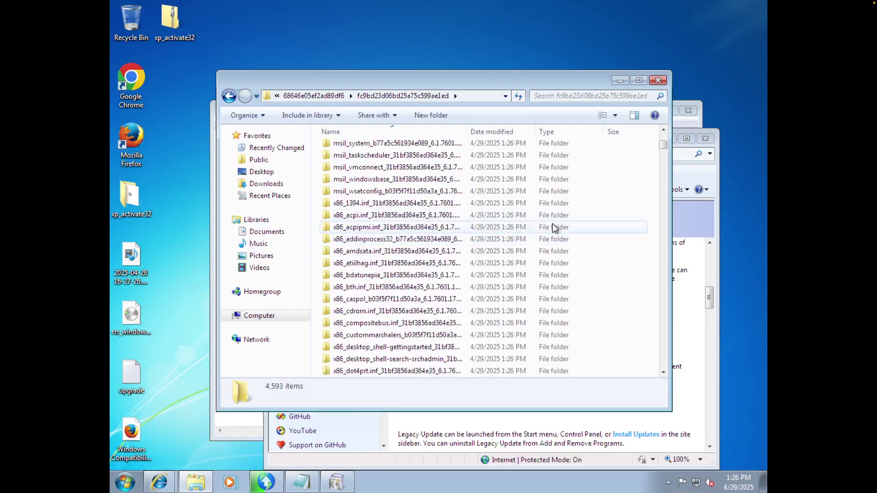
pyautogui.moveTo(663, 147); pyautogui.dragTo(658, 373)
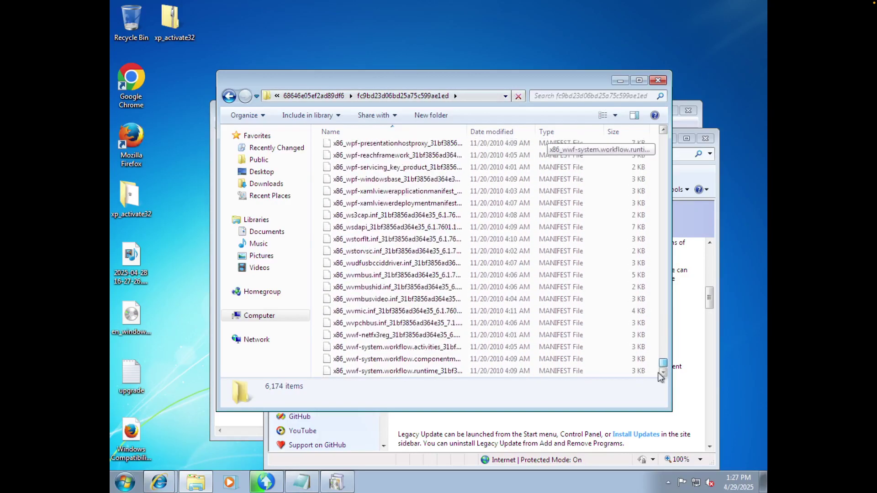
# Step: Return to Local Disk (C:), check the size of the 68646e05ef2ad89df6 folder in its properties, and close them
pyautogui.click(230, 97)
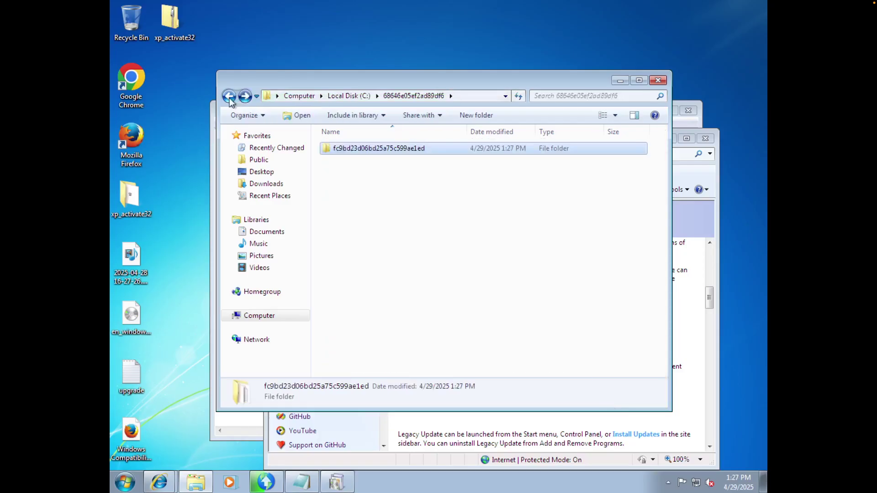
pyautogui.click(229, 97)
pyautogui.rightClick(397, 157)
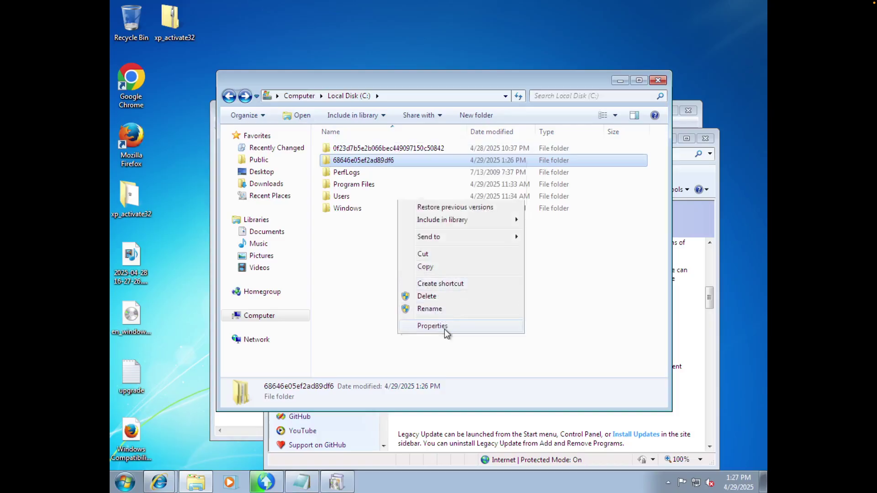
pyautogui.click(445, 327)
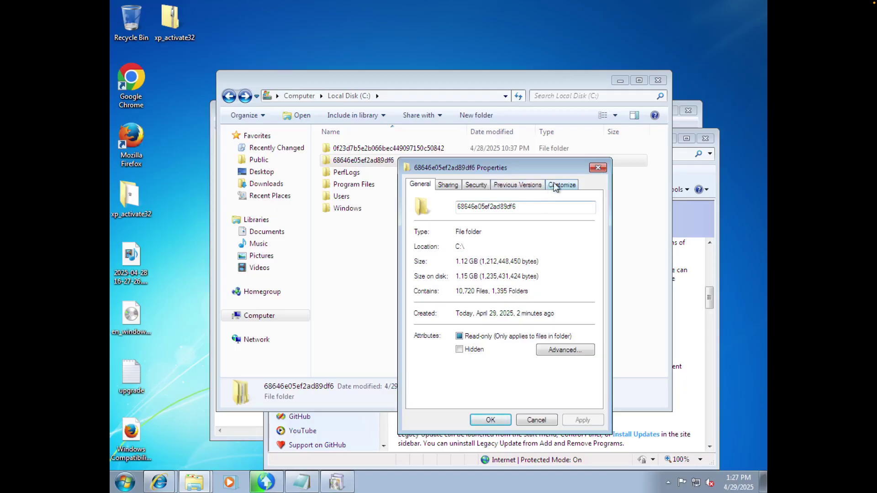
pyautogui.click(598, 169)
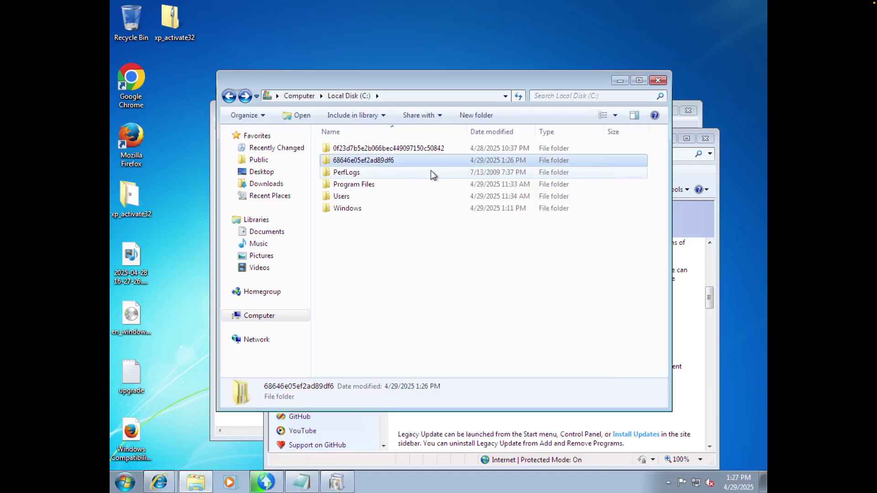
# Step: Look through the Owner user folder and its Downloads folder, close the window, and move the Service Pack installer aside
pyautogui.doubleClick(391, 196)
pyautogui.doubleClick(390, 153)
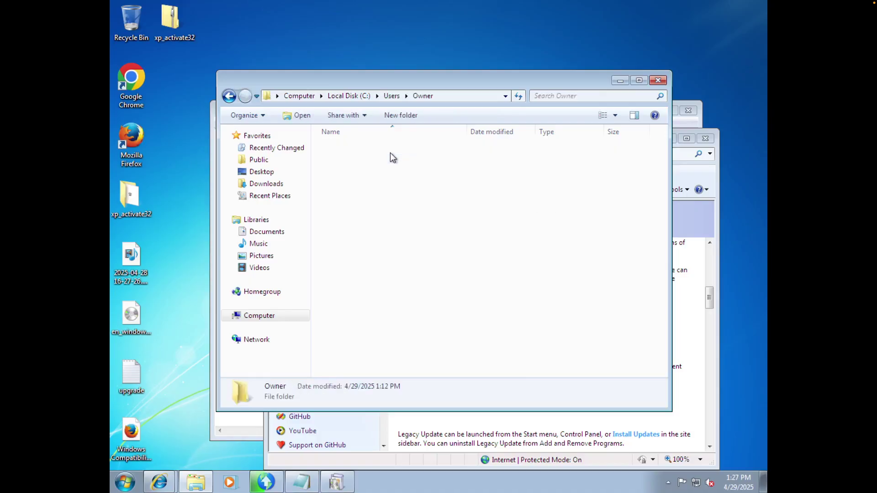
pyautogui.doubleClick(369, 173)
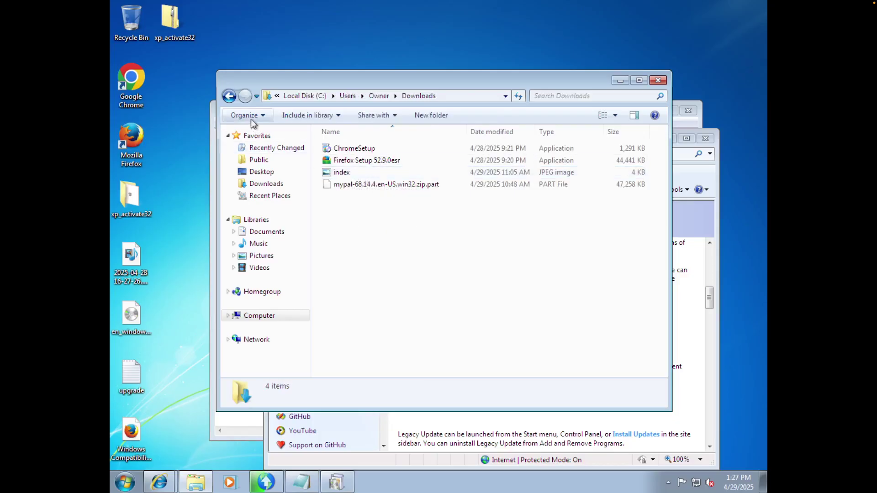
pyautogui.click(229, 97)
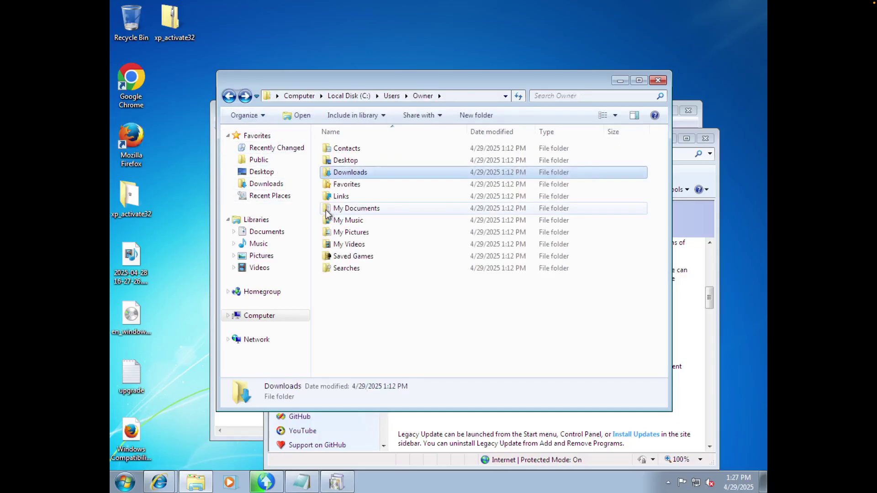
pyautogui.click(655, 80)
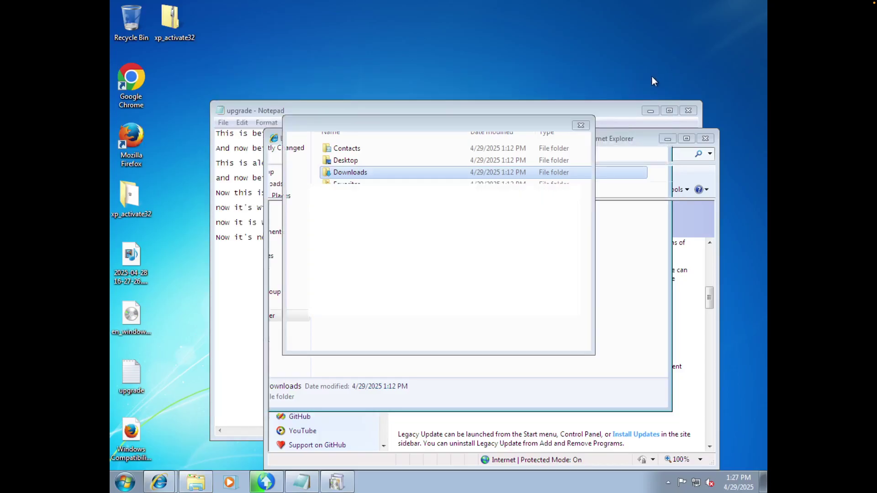
pyautogui.moveTo(452, 132); pyautogui.dragTo(210, 275)
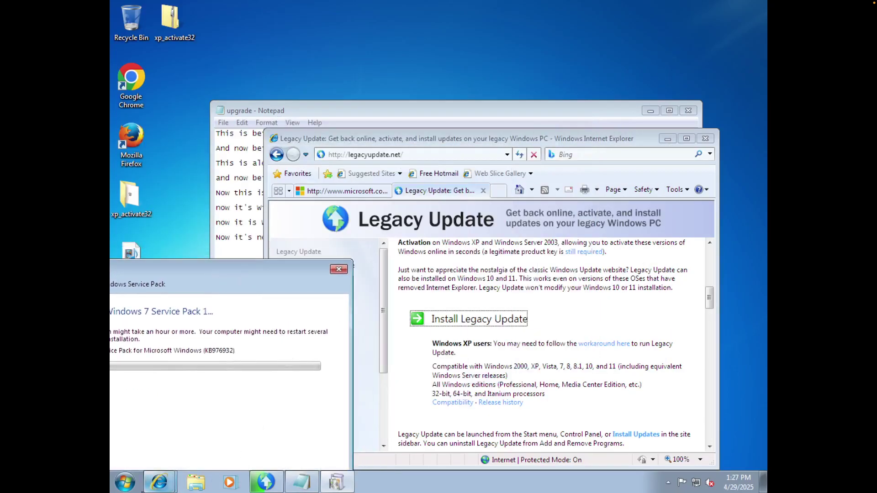
# Step: Search for and open Activate Windows, and choose to be asked later
pyautogui.click(136, 487)
pyautogui.write('ac')
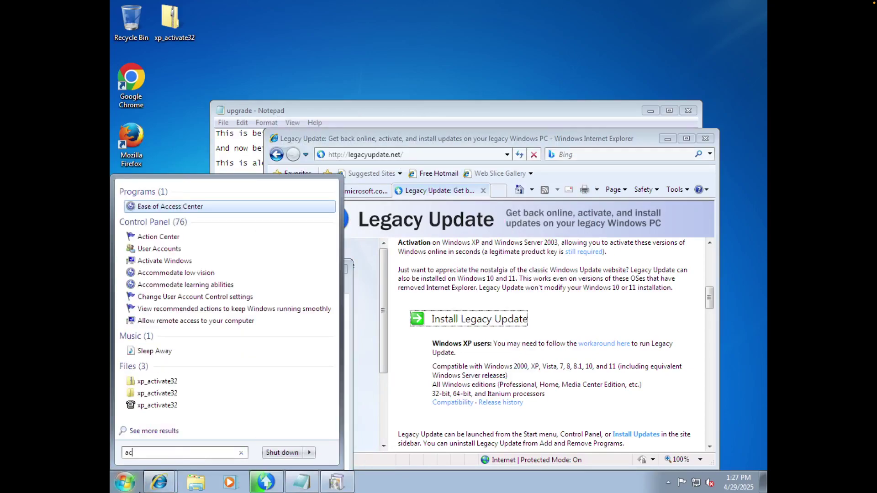
pyautogui.press('Down')
pyautogui.press('Down')
pyautogui.press('Down')
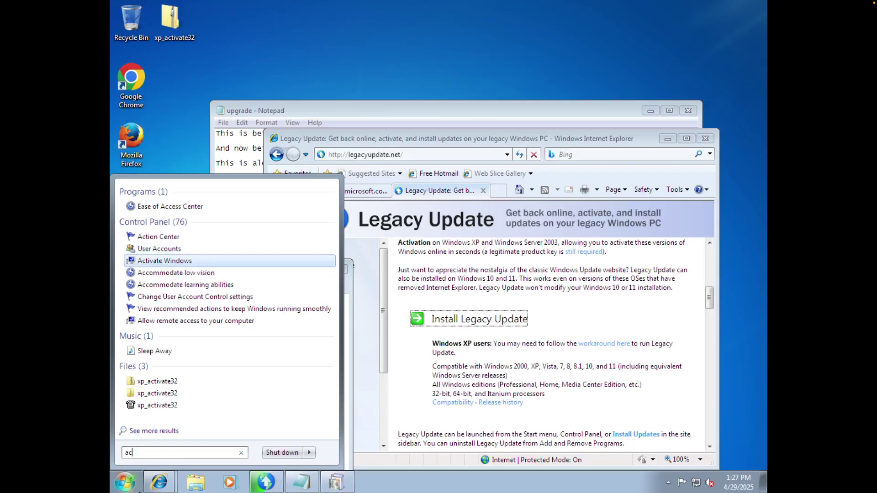
pyautogui.press('Return')
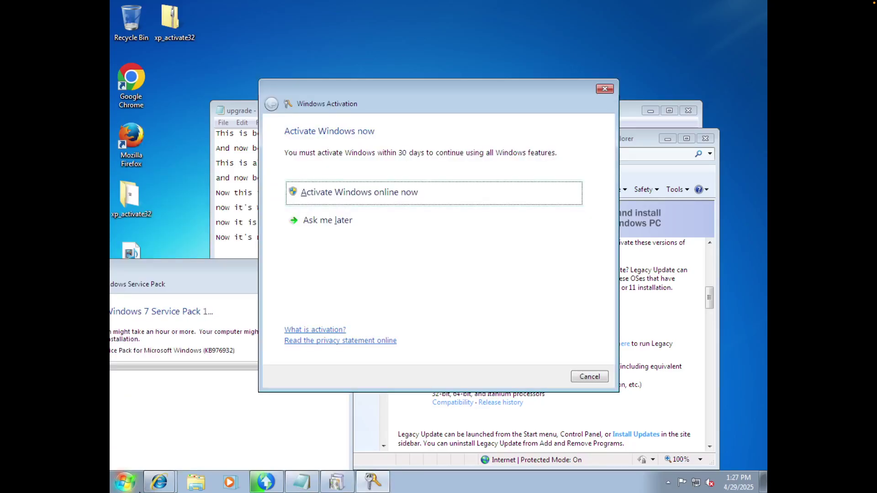
pyautogui.press('Down')
pyautogui.press('Return')
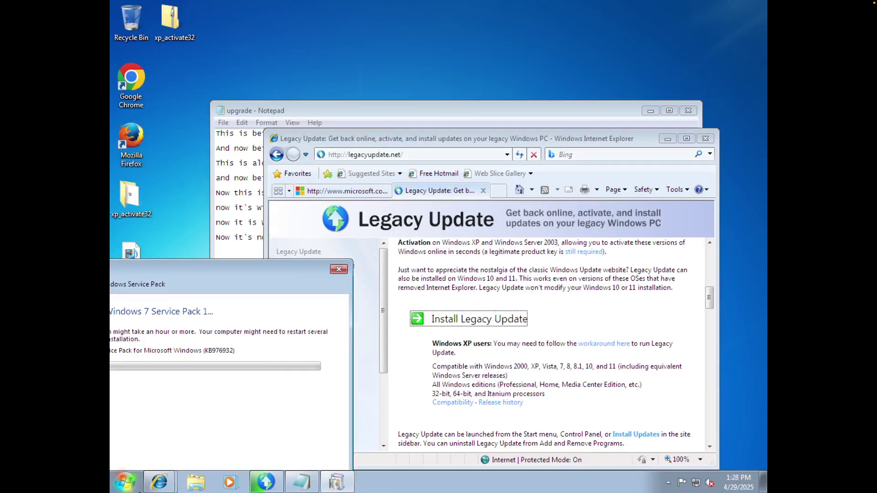
# Step: Search for the activation tool again, reopen Windows Activation, and start activating Windows online
pyautogui.press('super')
pyautogui.write('activa')
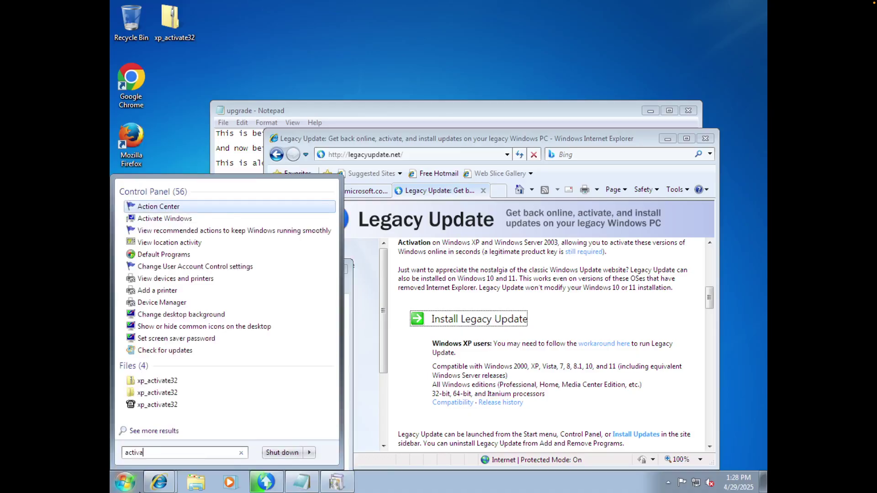
pyautogui.press('Escape')
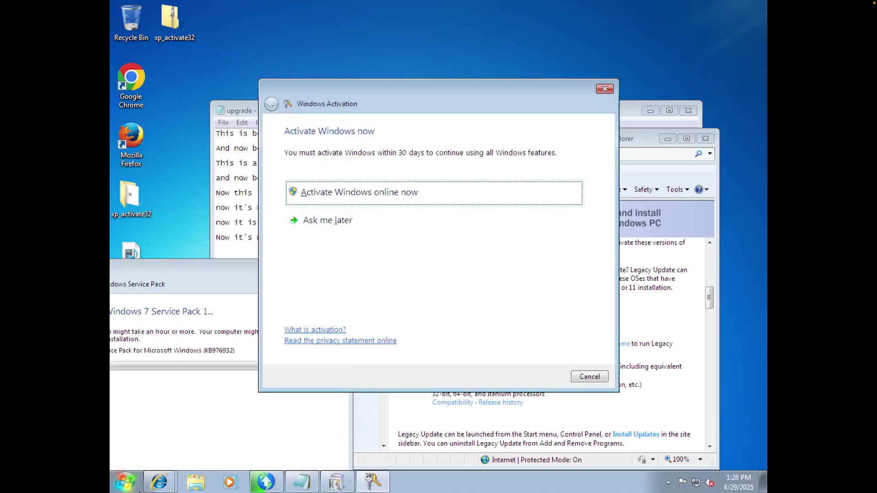
pyautogui.click(573, 191)
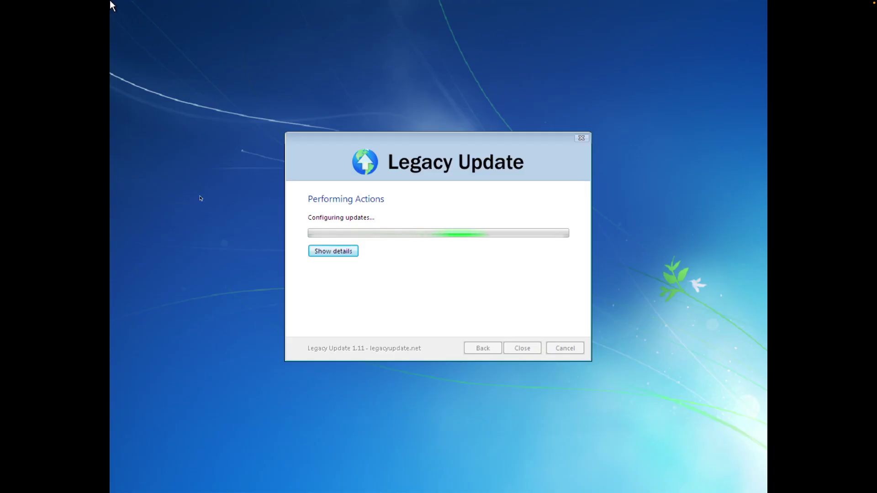
# Step: Show the Legacy Update progress details, open a command prompt, and try to run explorer from the system32 directory
pyautogui.click(328, 254)
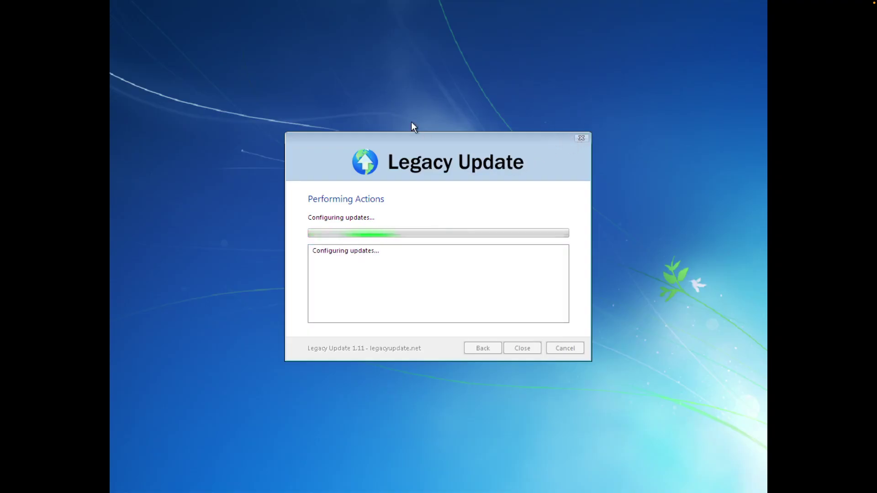
pyautogui.hotkey('shift', 'F10')
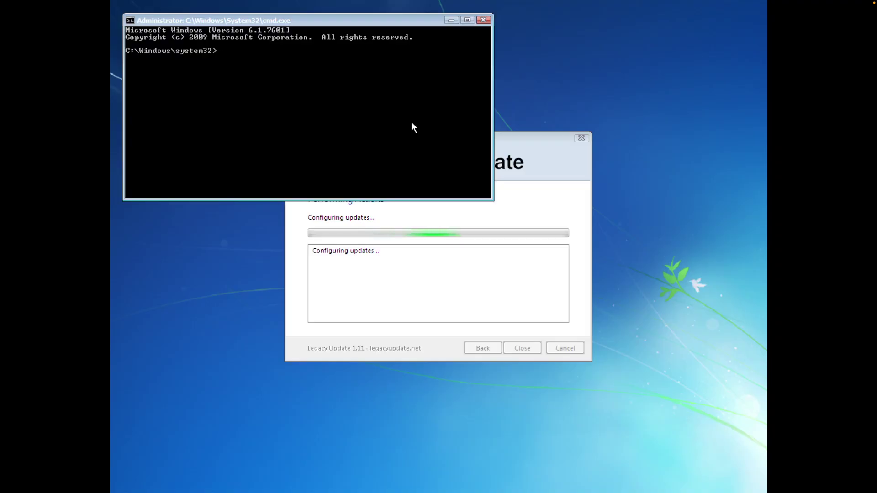
pyautogui.moveTo(370, 21); pyautogui.dragTo(441, 83)
pyautogui.write('orer')
pyautogui.press('Return')
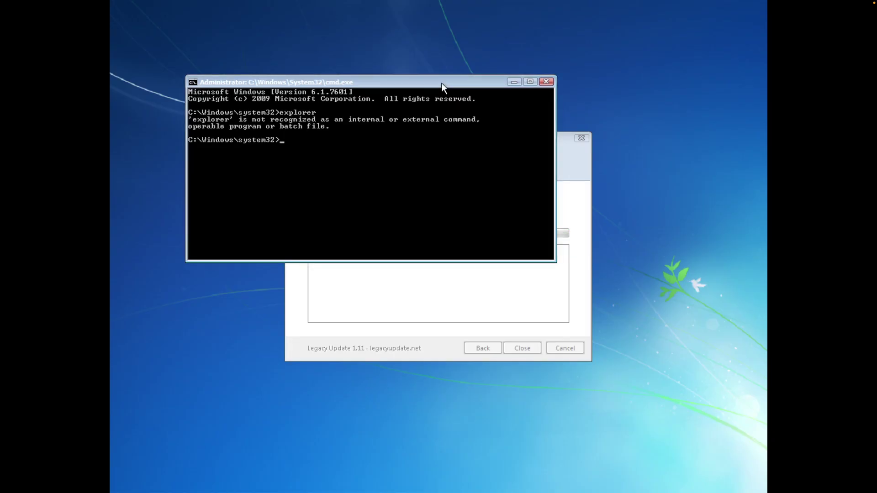
# Step: Go up to C:\Windows with cd .. and start explorer from there
pyautogui.write('cd ..')
pyautogui.press('Return')
pyautogui.write('explorer')
pyautogui.press('Return')
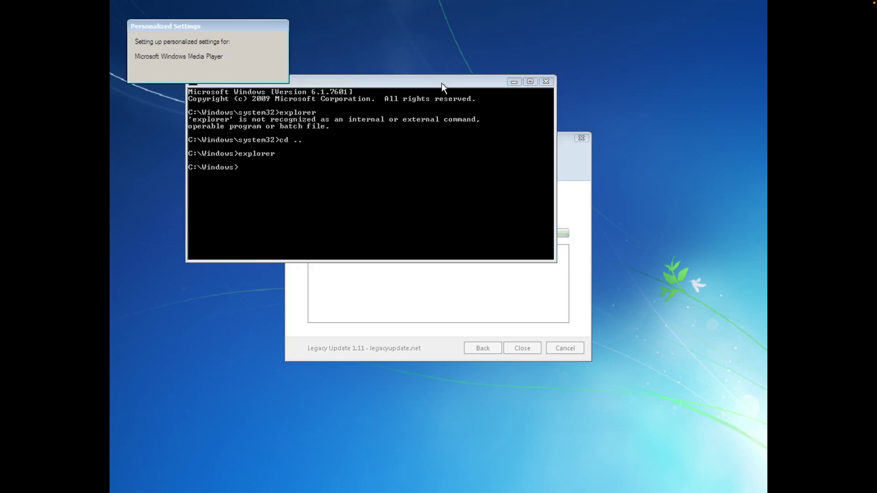
# Step: Change to the SYSTEM32 directory in the command prompt and run winver to check the Windows version
pyautogui.click(433, 133)
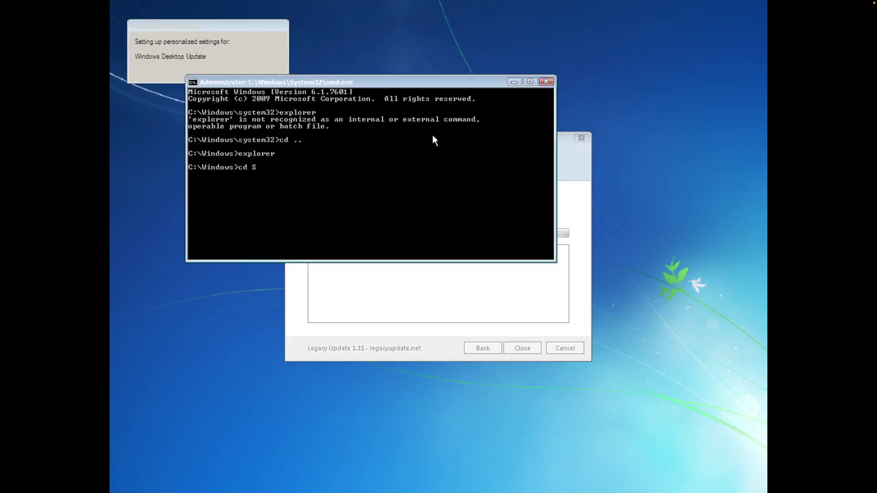
pyautogui.press('Return')
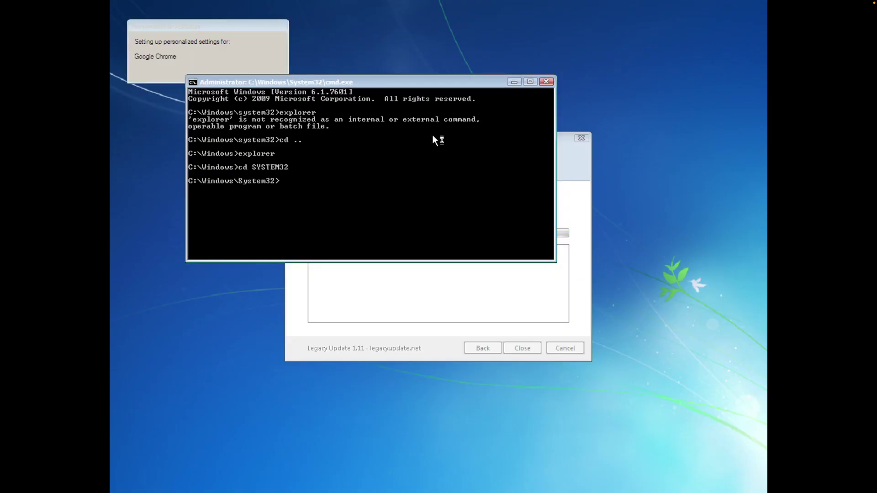
pyautogui.write('einv')
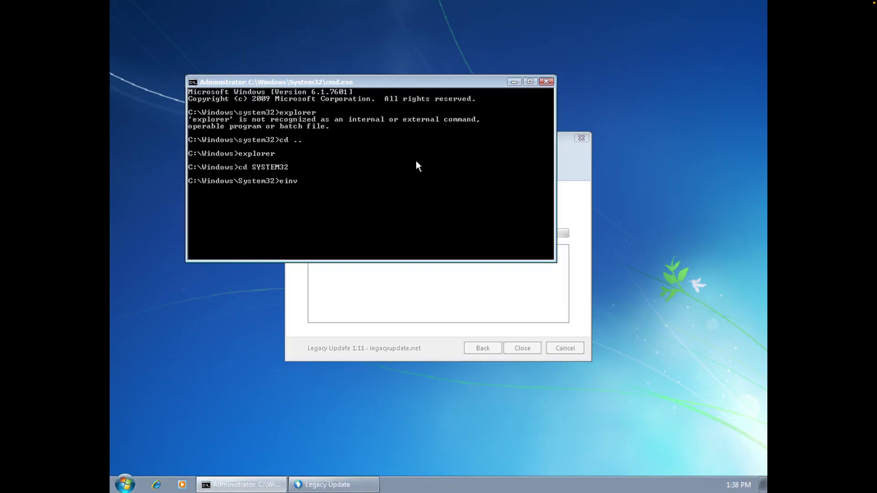
pyautogui.press('BackSpace')
pyautogui.press('BackSpace')
pyautogui.press('BackSpace')
pyautogui.write(';')
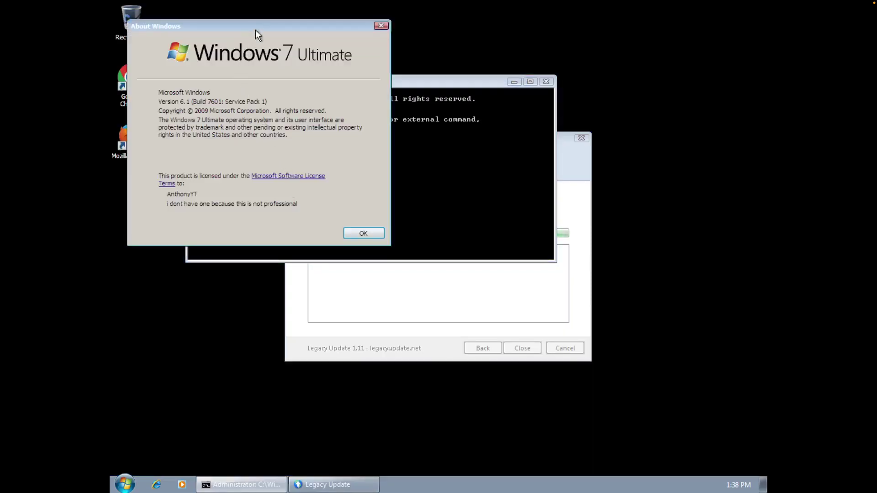
# Step: Bring the Legacy Update window forward and place the About Windows dialog over it to view both
pyautogui.moveTo(259, 25); pyautogui.dragTo(276, 239)
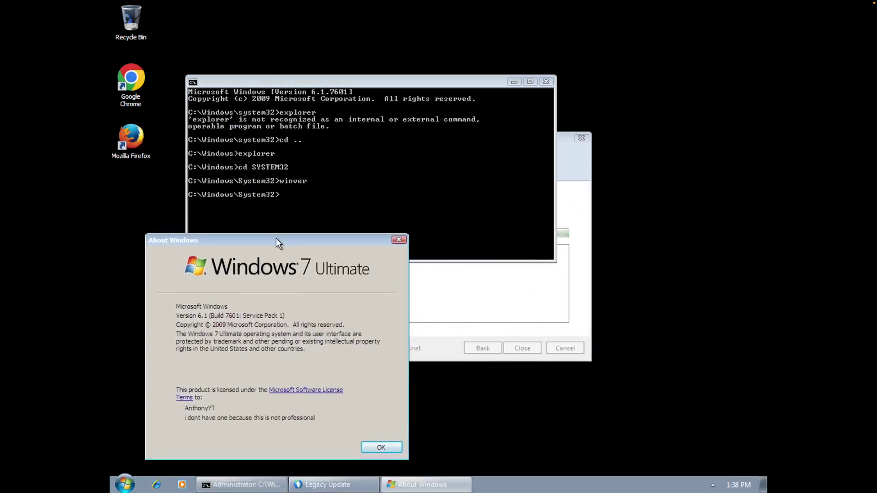
pyautogui.click(312, 484)
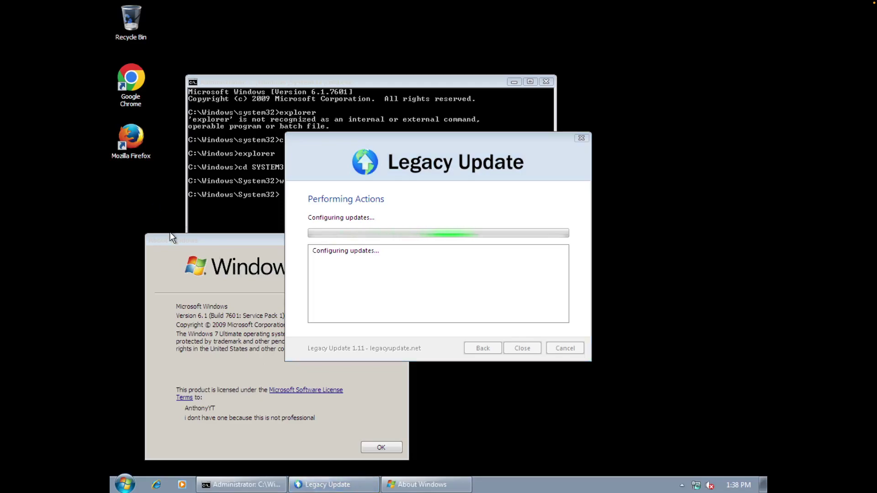
pyautogui.moveTo(191, 236); pyautogui.dragTo(274, 208)
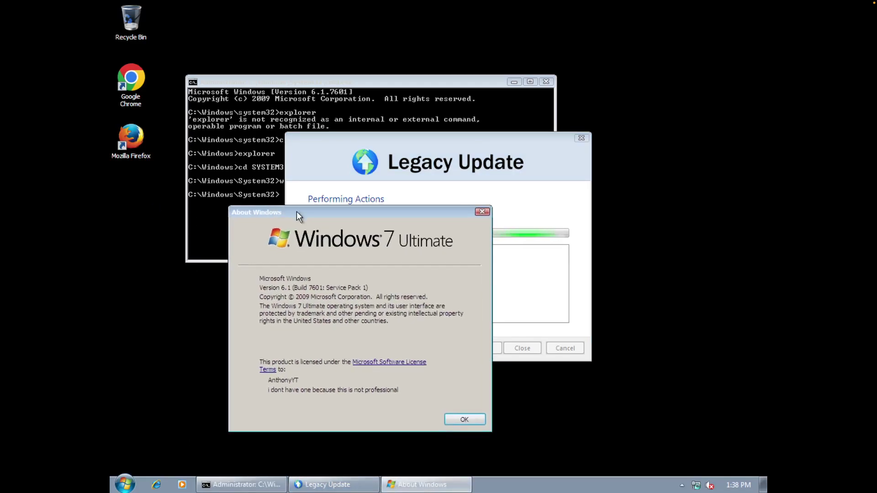
pyautogui.click(137, 144)
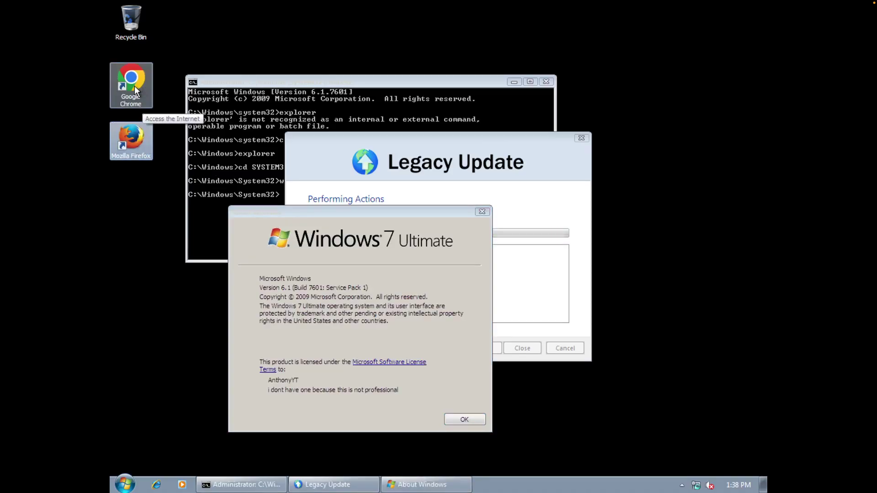
# Step: Try to open the Control Panel from the temporary SYSTEM desktop and dismiss the error message
pyautogui.click(121, 483)
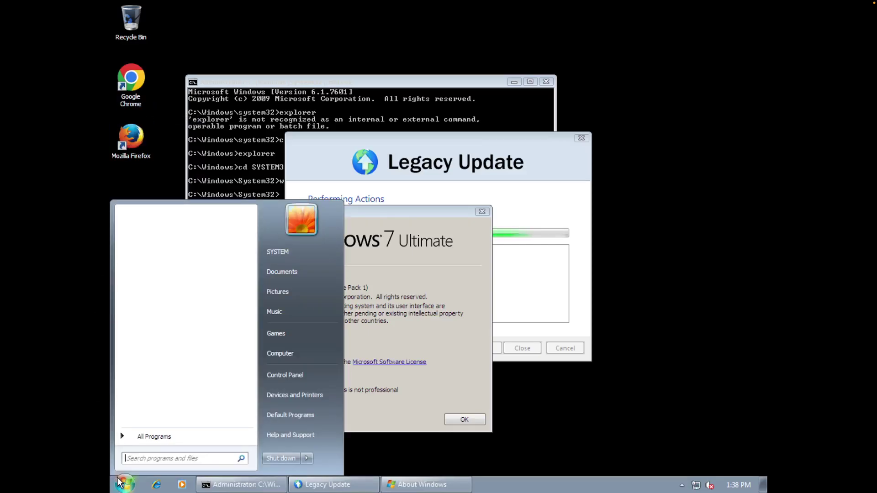
pyautogui.click(277, 375)
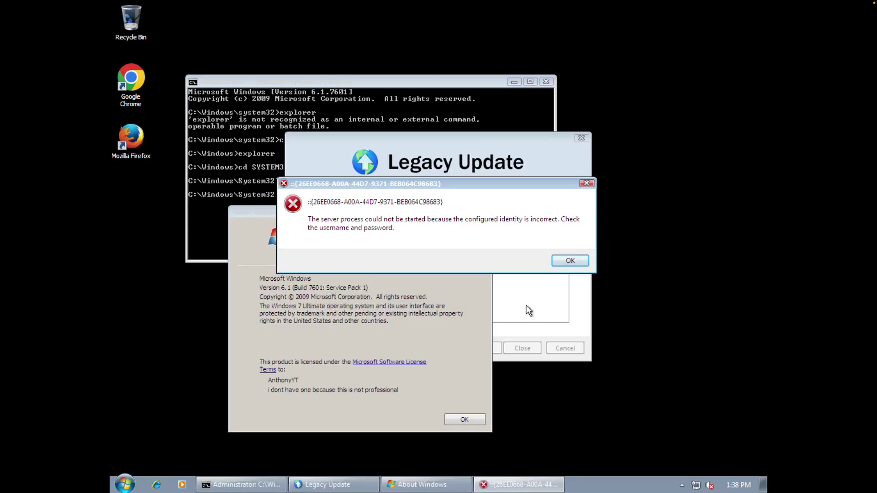
pyautogui.click(587, 259)
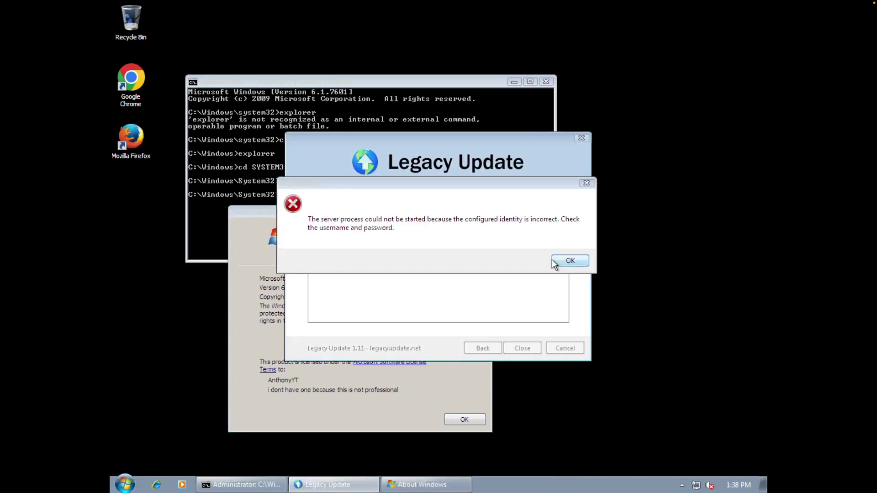
pyautogui.click(565, 260)
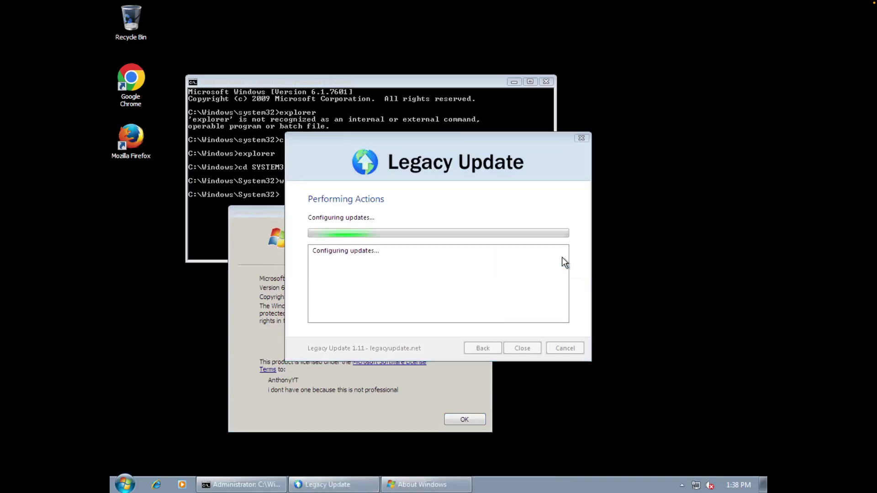
# Step: Close the command prompt and the About Windows dialog, leaving Legacy Update running
pyautogui.click(512, 132)
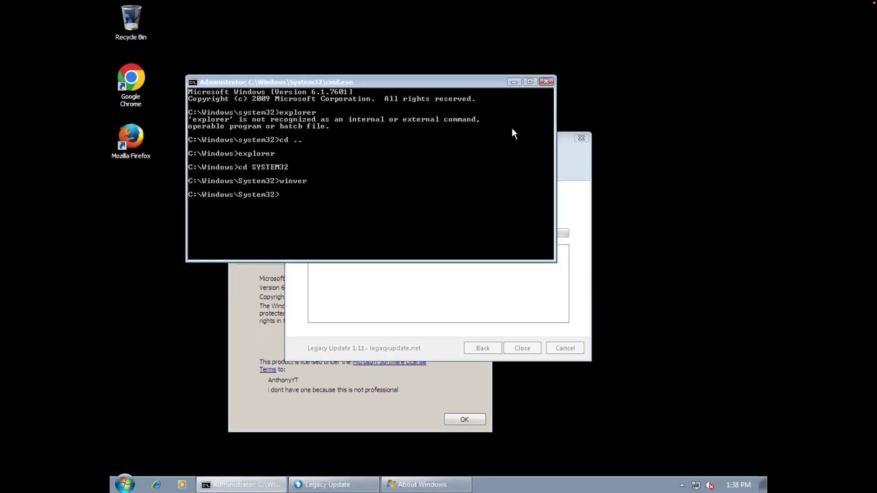
pyautogui.click(546, 82)
pyautogui.click(267, 353)
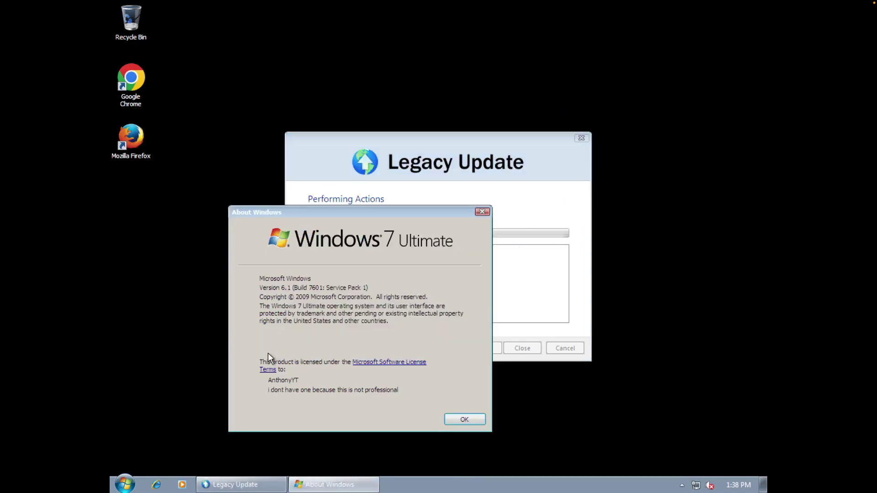
pyautogui.click(479, 213)
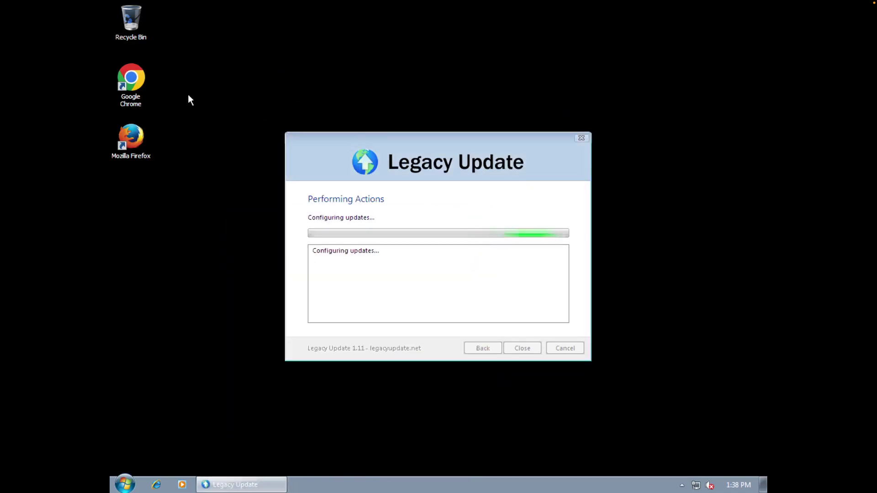
# Step: Try launching Google Chrome, open Mozilla Firefox, and decline making Firefox the default browser
pyautogui.click(700, 488)
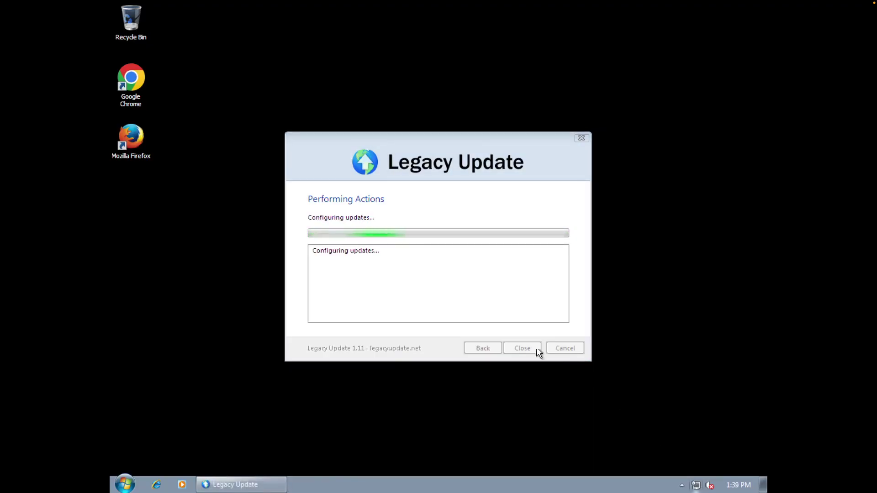
pyautogui.click(128, 105)
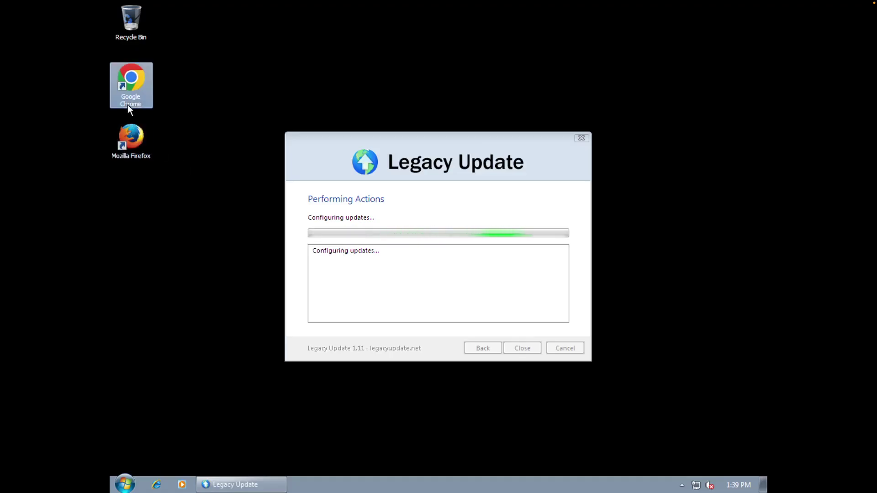
pyautogui.doubleClick(128, 105)
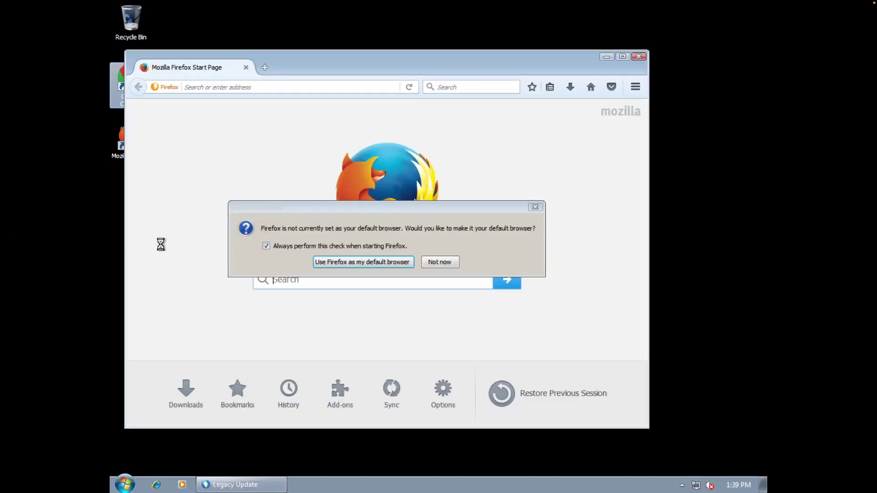
pyautogui.click(448, 262)
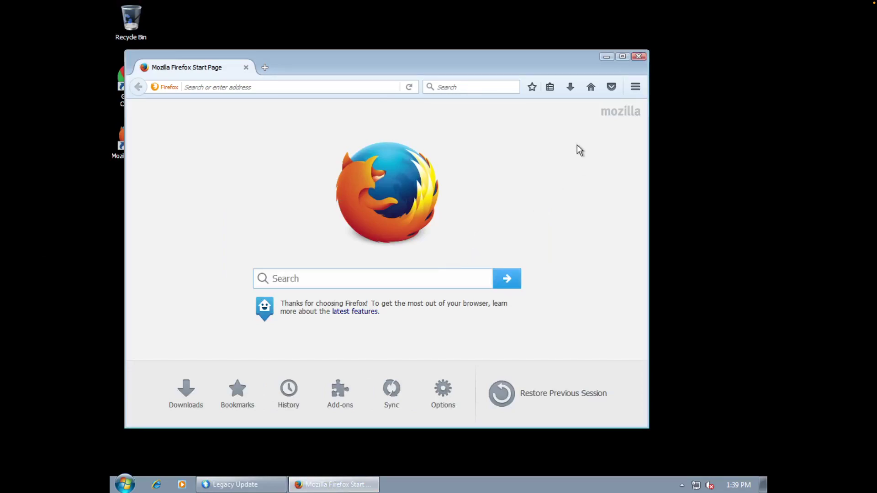
# Step: Close Firefox and rearrange the Chrome and Legacy Update windows to uncover the VMware Tools Setup wizard
pyautogui.click(639, 57)
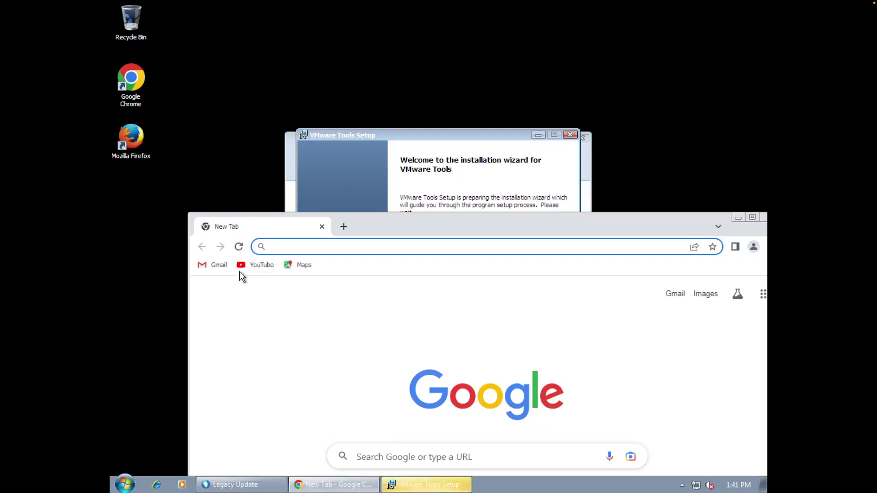
pyautogui.click(356, 244)
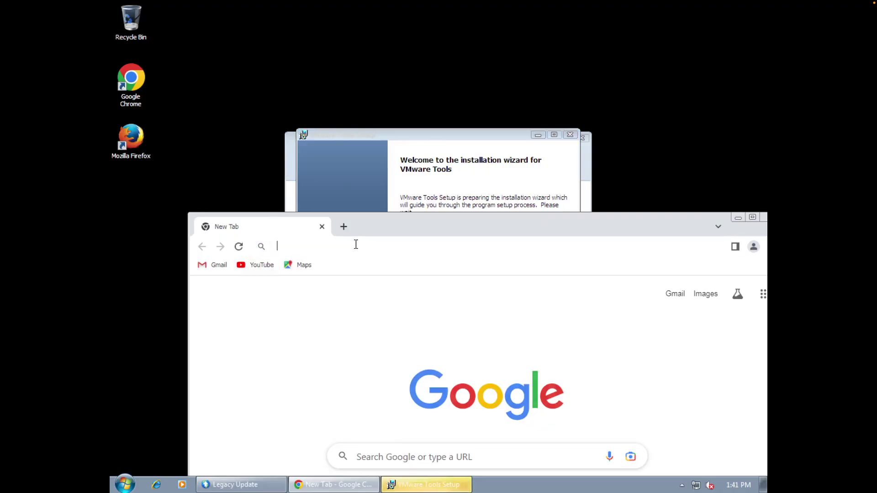
pyautogui.moveTo(360, 226); pyautogui.dragTo(334, 345)
pyautogui.click(289, 258)
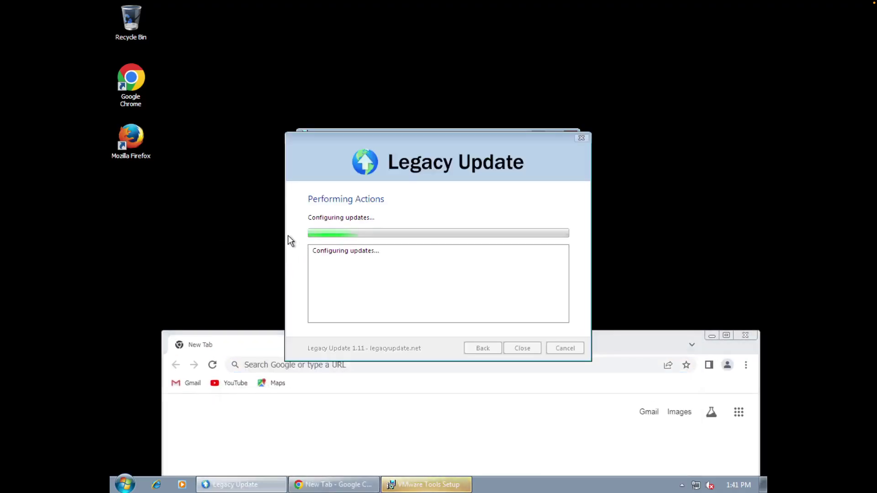
pyautogui.moveTo(345, 152); pyautogui.dragTo(110, 364)
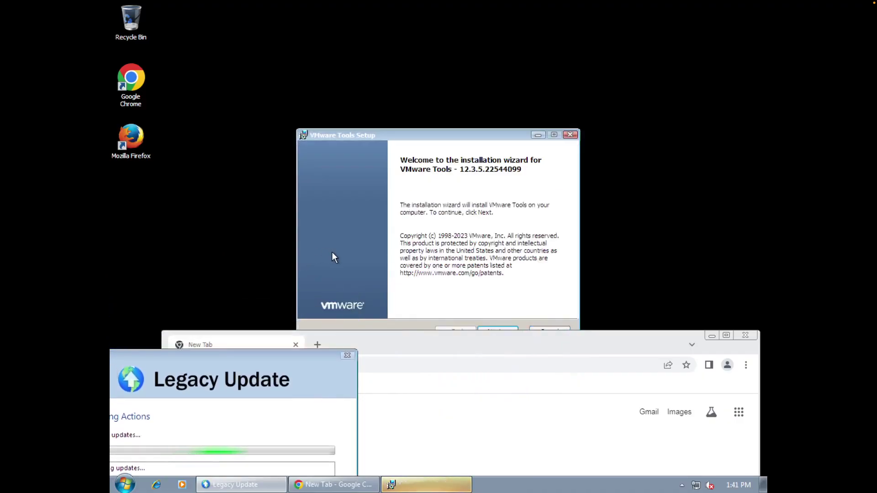
# Step: Try to install VMware Tools with the setup wizard's defaults, dismissing the operating system warning and exiting the wizard
pyautogui.click(332, 251)
pyautogui.click(512, 331)
pyautogui.click(512, 332)
pyautogui.click(512, 332)
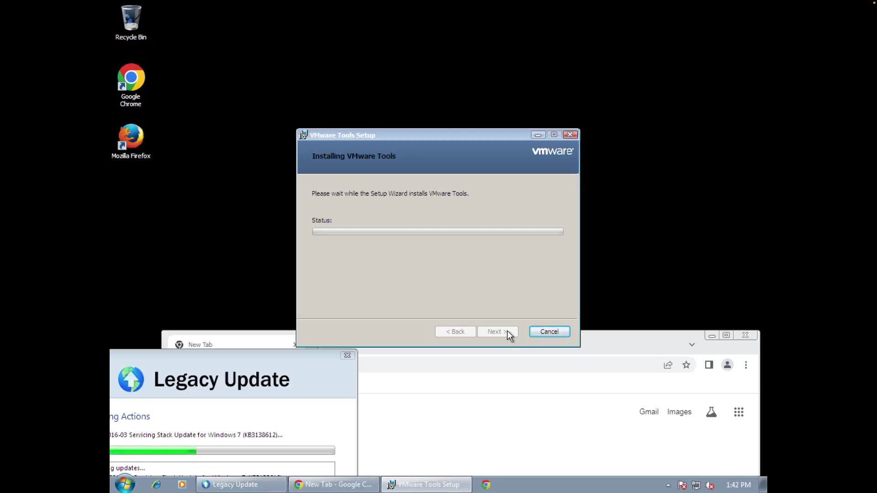
pyautogui.moveTo(191, 386); pyautogui.dragTo(304, 316)
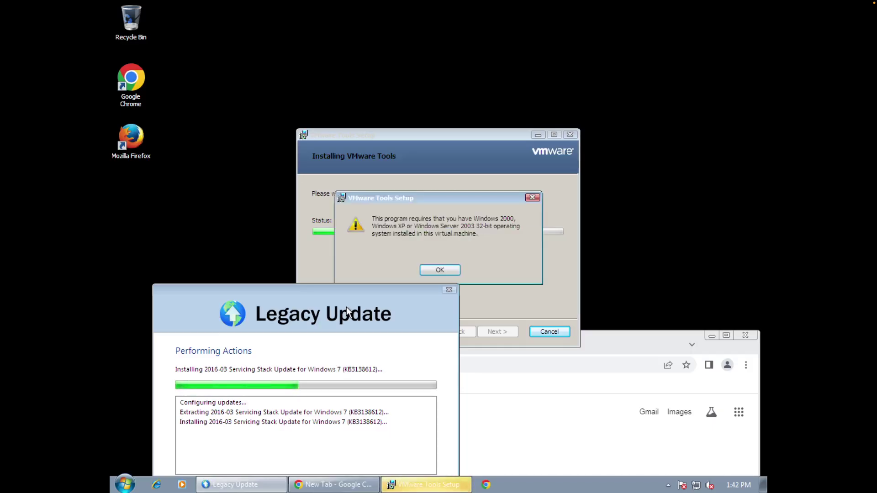
pyautogui.click(434, 269)
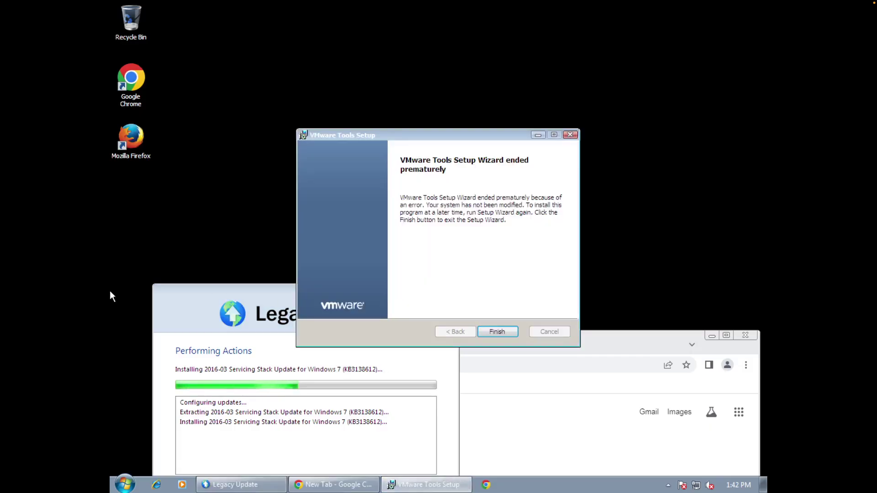
pyautogui.click(482, 332)
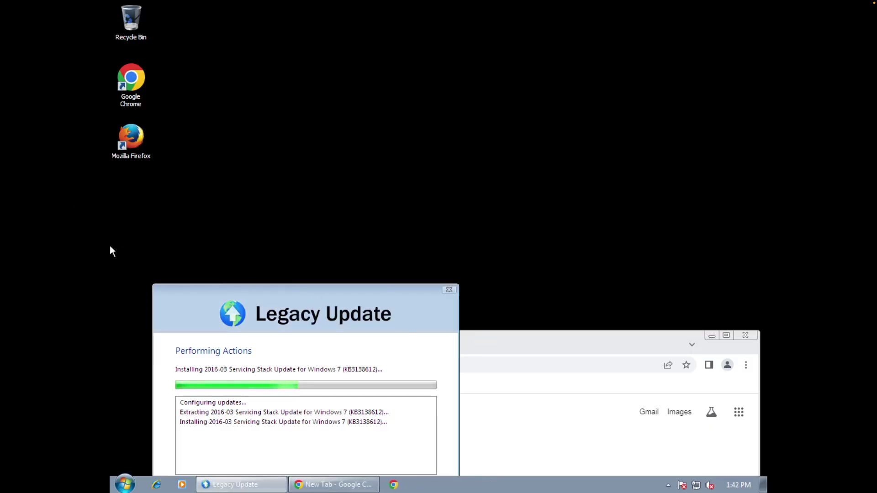
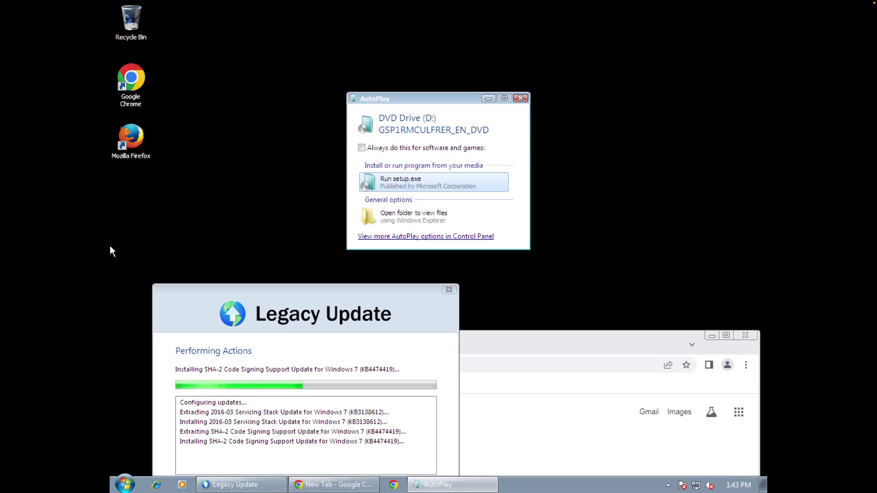
# Step: Mount the VMware Tools x64 disc image in the virtual machine's CD/DVD drive and close the AutoPlay prompts
pyautogui.moveTo(115, 3)
pyautogui.click(130, 3)
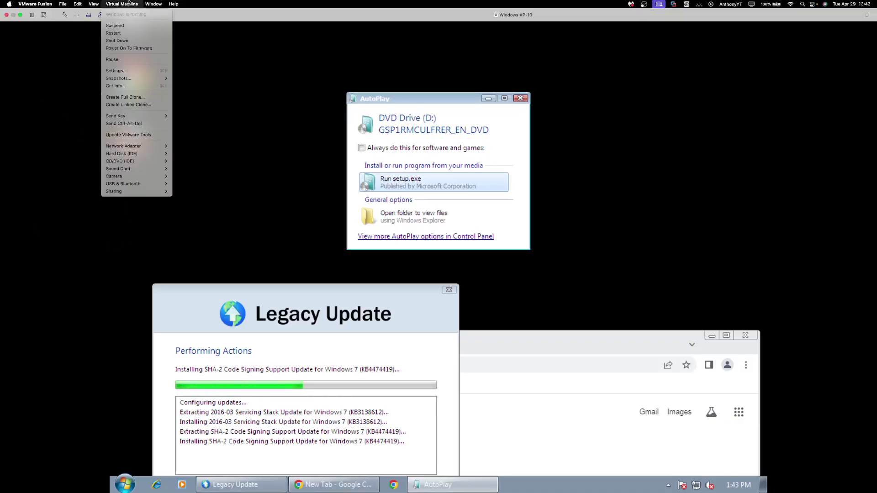
pyautogui.moveTo(148, 160)
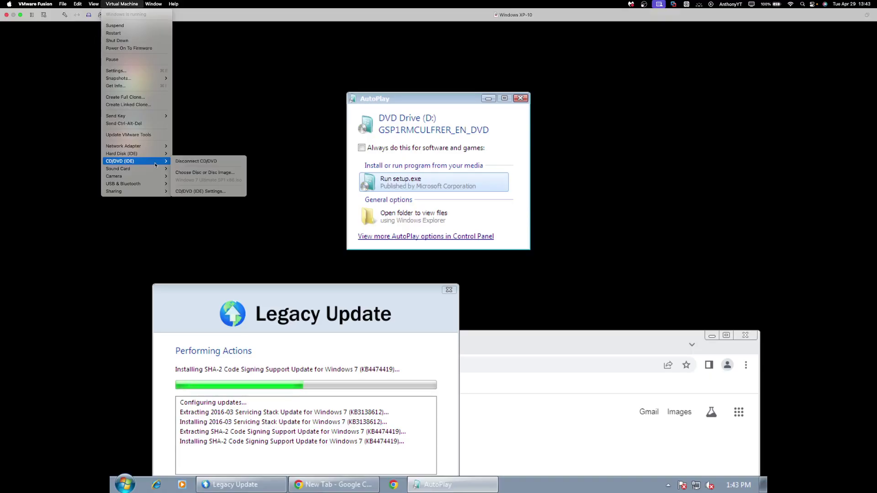
pyautogui.click(190, 174)
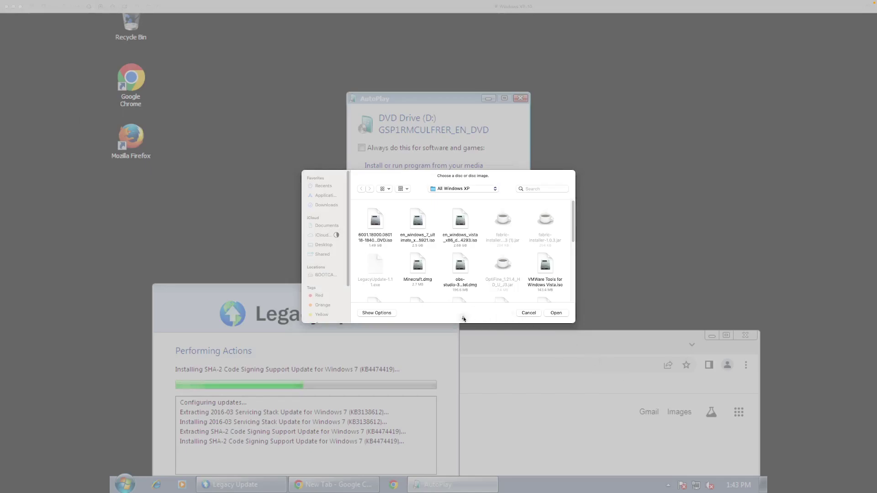
pyautogui.scroll(-2, 419, 296)
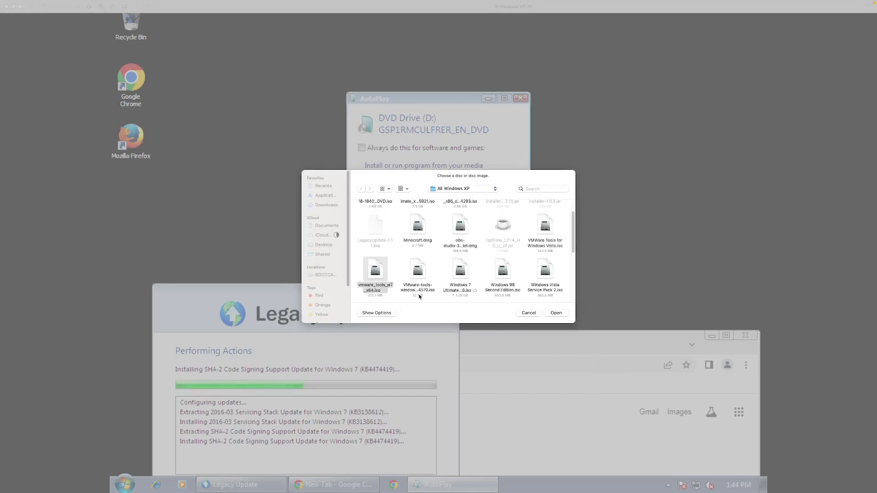
pyautogui.scroll(-1, 419, 297)
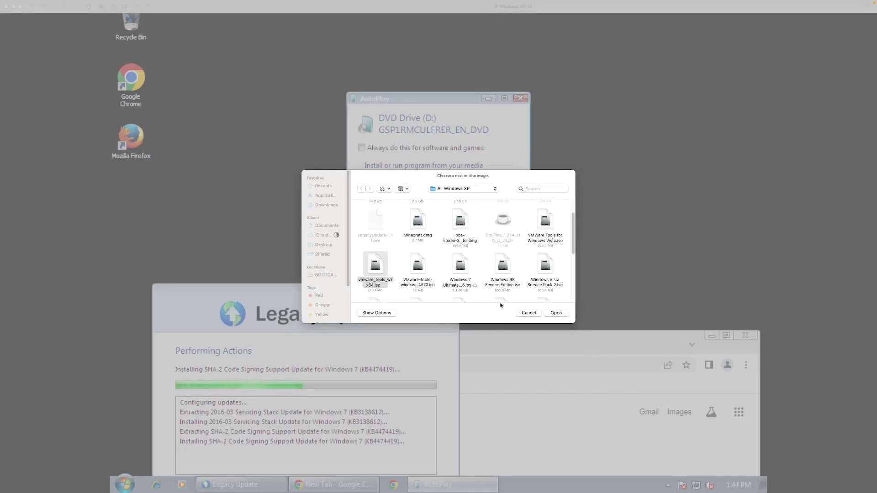
pyautogui.click(556, 313)
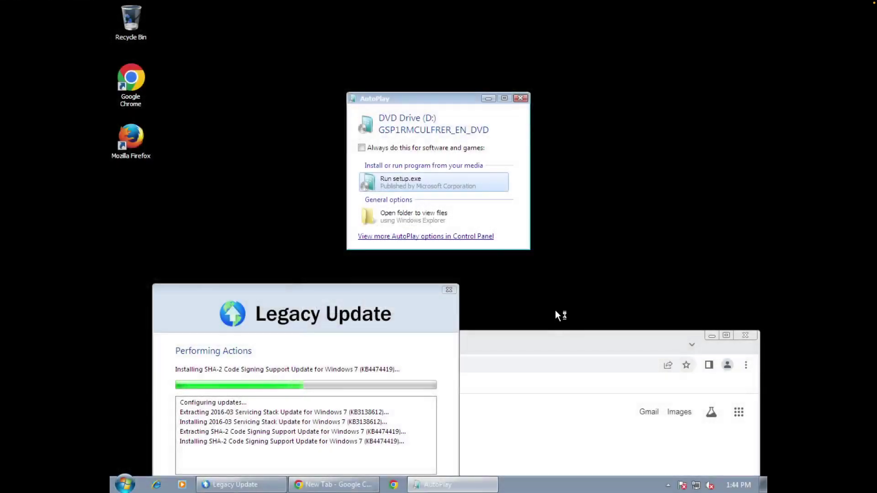
pyautogui.click(518, 98)
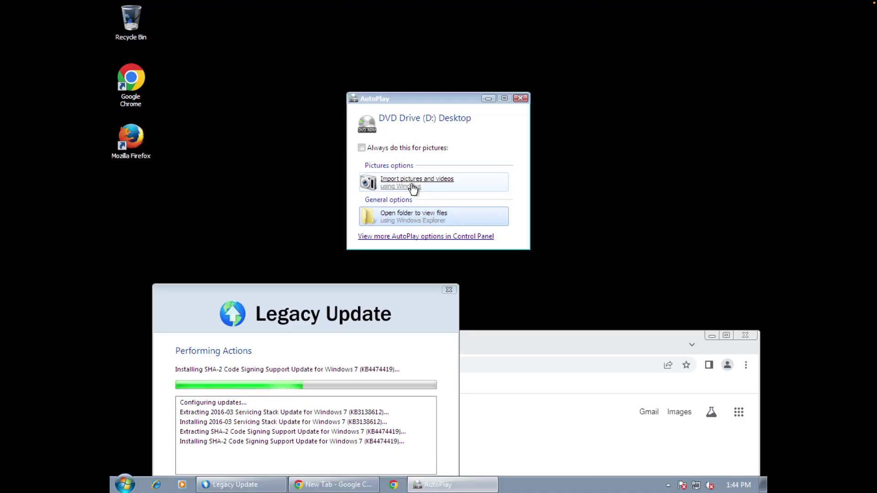
pyautogui.click(518, 102)
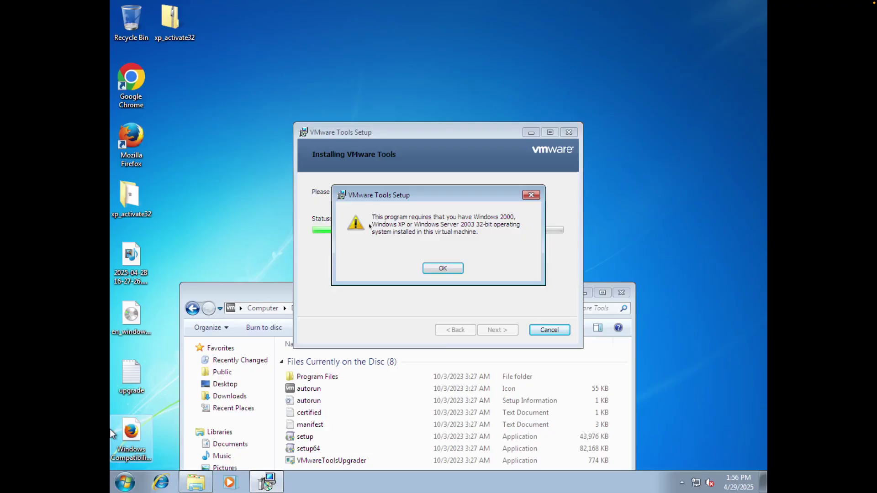
# Step: Acknowledge the operating system requirement warning and exit the VMware Tools Setup wizard
pyautogui.click(441, 269)
pyautogui.click(497, 329)
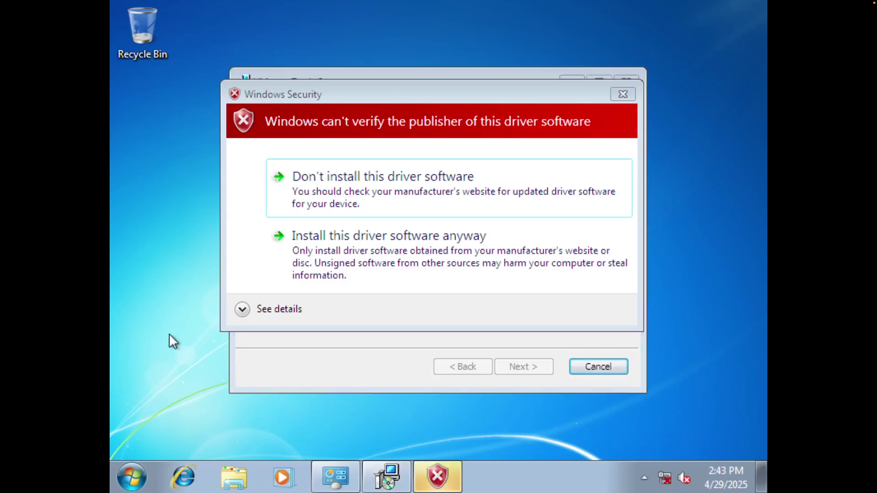
# Step: Browse the Windows folder on Local Disk (D:), moving the driver security prompt out of the way
pyautogui.click(233, 475)
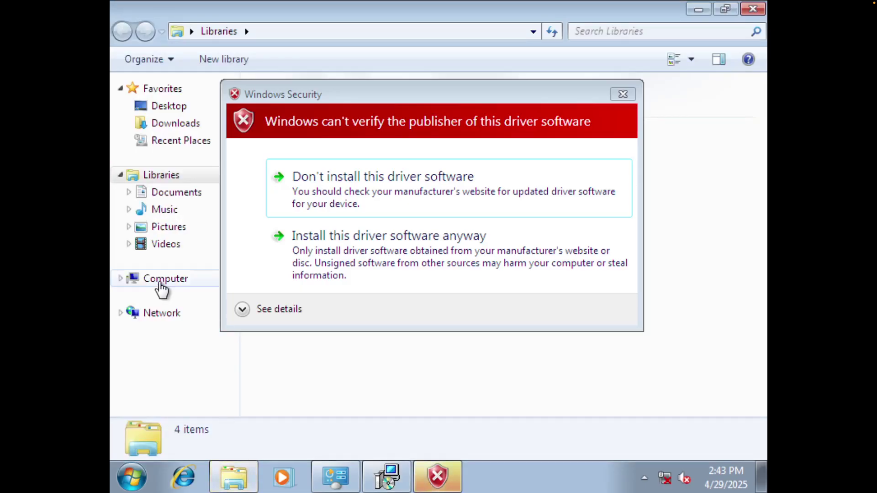
pyautogui.click(178, 278)
pyautogui.moveTo(284, 100); pyautogui.dragTo(308, 253)
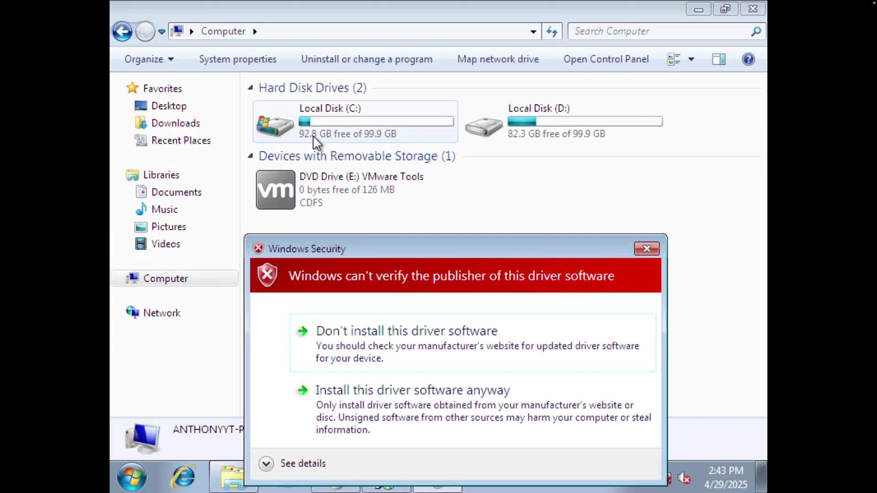
pyautogui.doubleClick(570, 137)
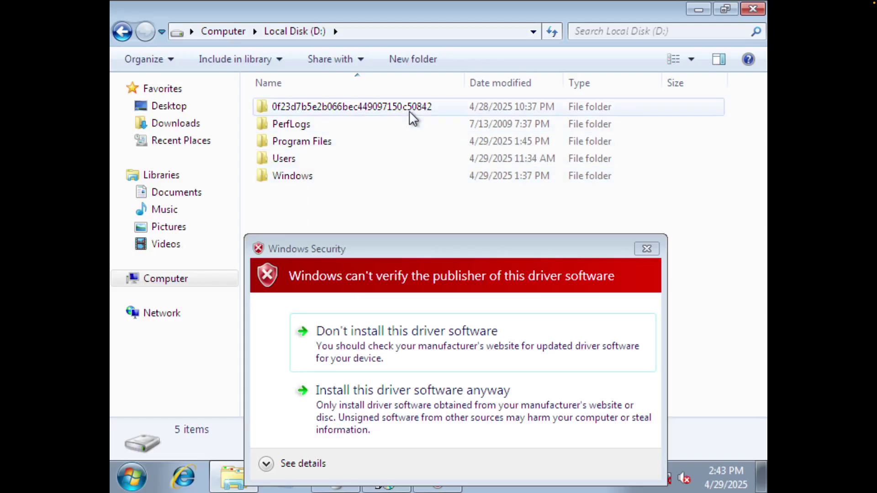
pyautogui.doubleClick(404, 177)
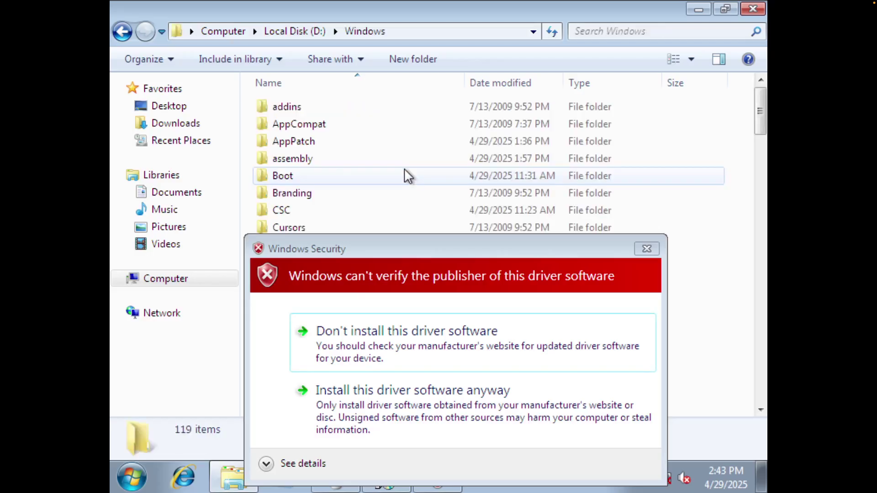
pyautogui.scroll(-4, 390, 187)
pyautogui.scroll(1, 390, 188)
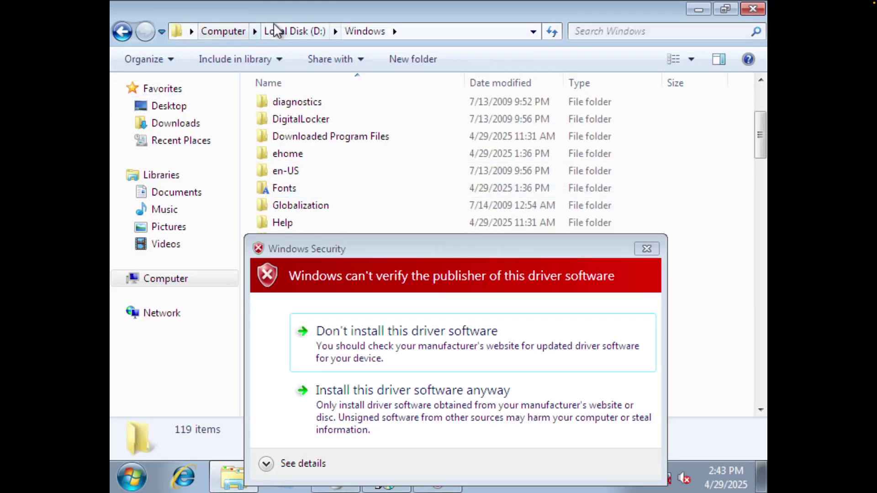
# Step: Open the Owner user's Desktop folder on Local Disk (D:), granting permanent access to the Owner folder
pyautogui.click(274, 31)
pyautogui.doubleClick(279, 156)
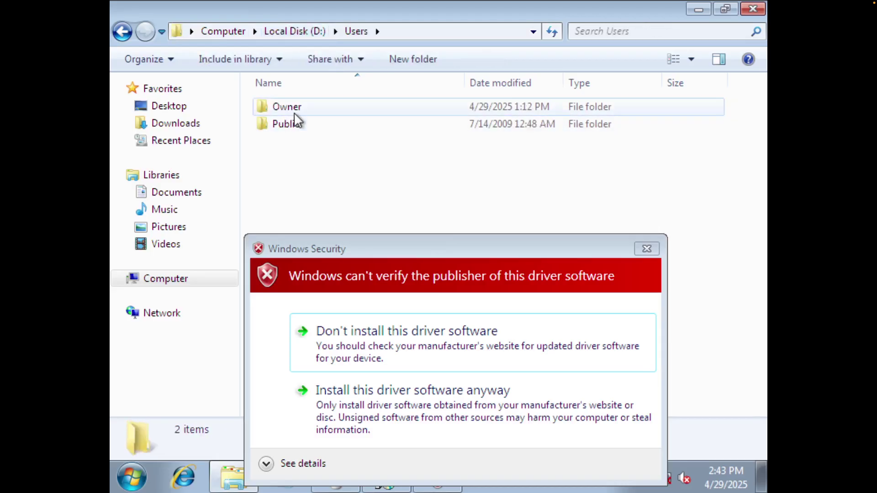
pyautogui.doubleClick(294, 109)
pyautogui.moveTo(431, 251); pyautogui.dragTo(463, 313)
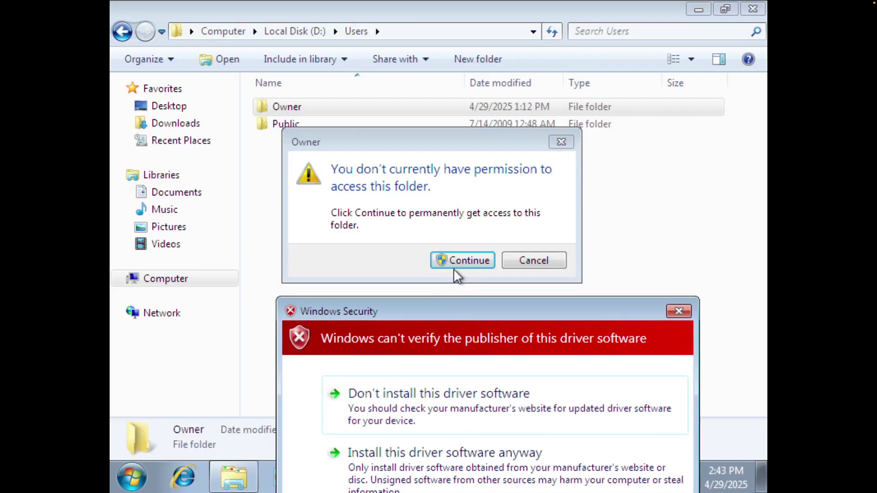
pyautogui.click(454, 263)
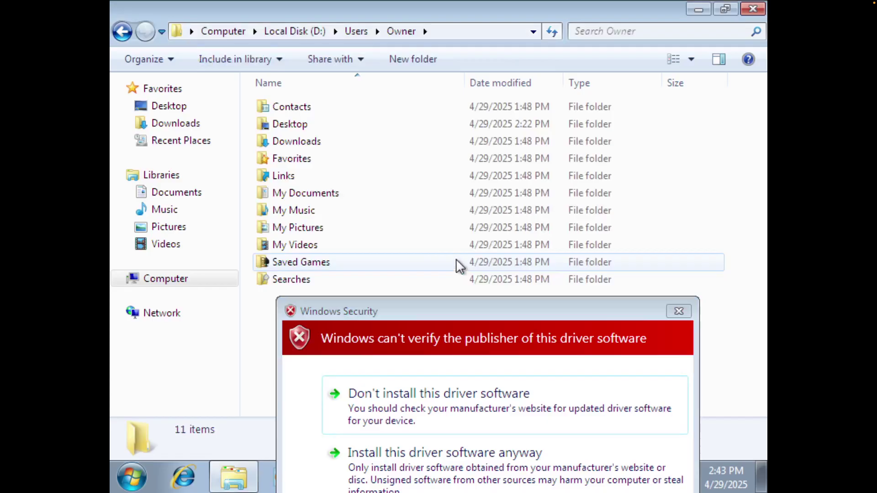
pyautogui.doubleClick(439, 130)
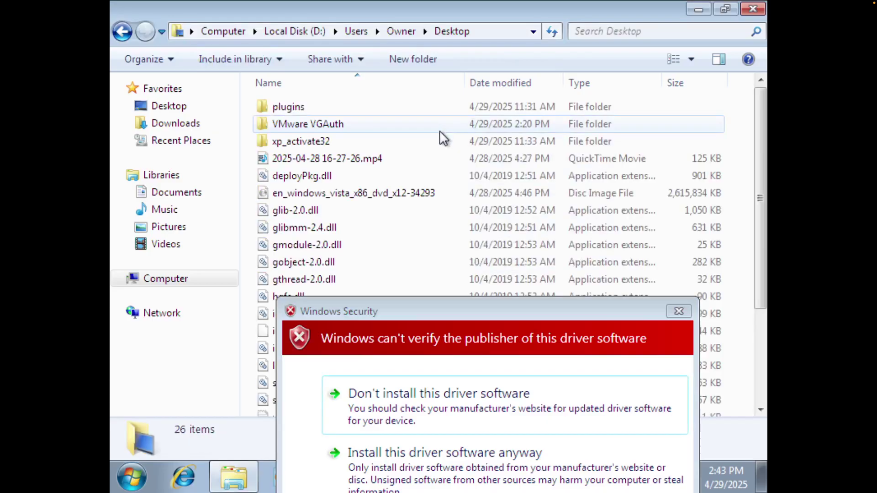
# Step: Copy the upgrade text document from the old Owner Desktop folder to the current desktop
pyautogui.scroll(-3, 385, 248)
pyautogui.moveTo(387, 306); pyautogui.dragTo(161, 443)
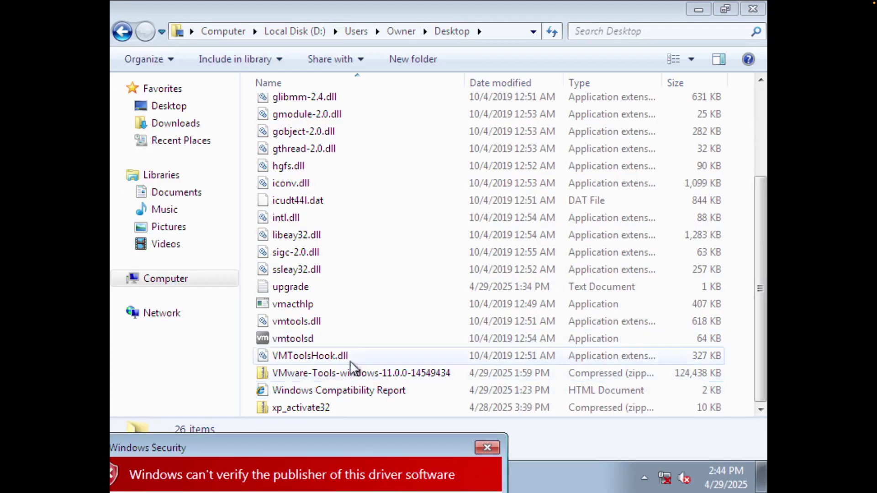
pyautogui.click(311, 328)
pyautogui.scroll(3, 303, 324)
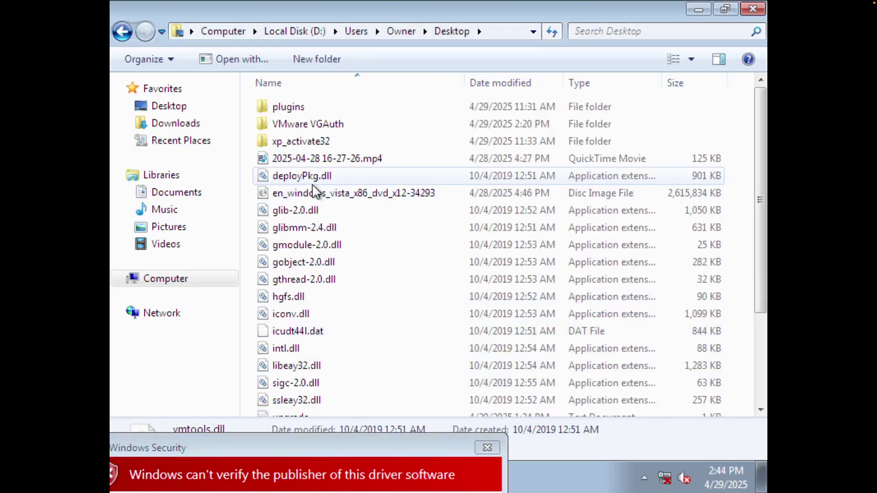
pyautogui.scroll(-3, 325, 298)
pyautogui.click(322, 288)
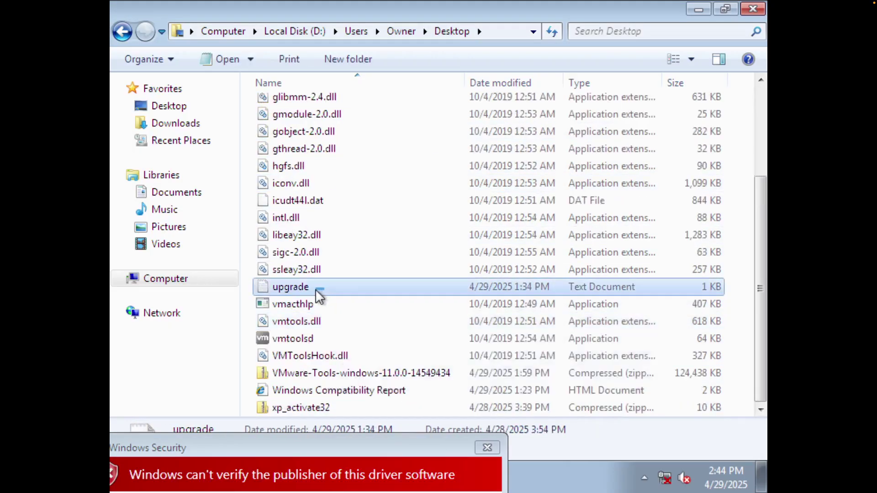
pyautogui.moveTo(311, 10); pyautogui.dragTo(318, 112)
pyautogui.moveTo(288, 387); pyautogui.dragTo(198, 50)
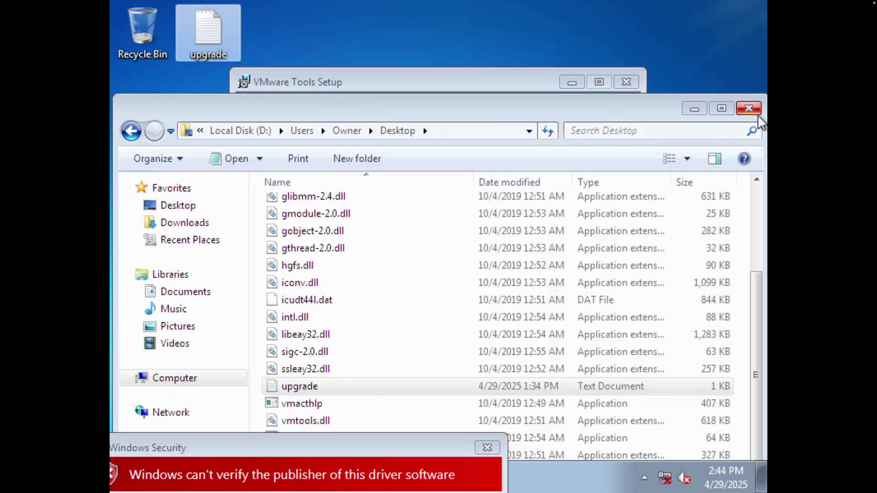
# Step: Install the unverified driver software anyway and acknowledge the VSock driver warning, returning to VMware Tools Setup
pyautogui.moveTo(403, 449); pyautogui.dragTo(583, 221)
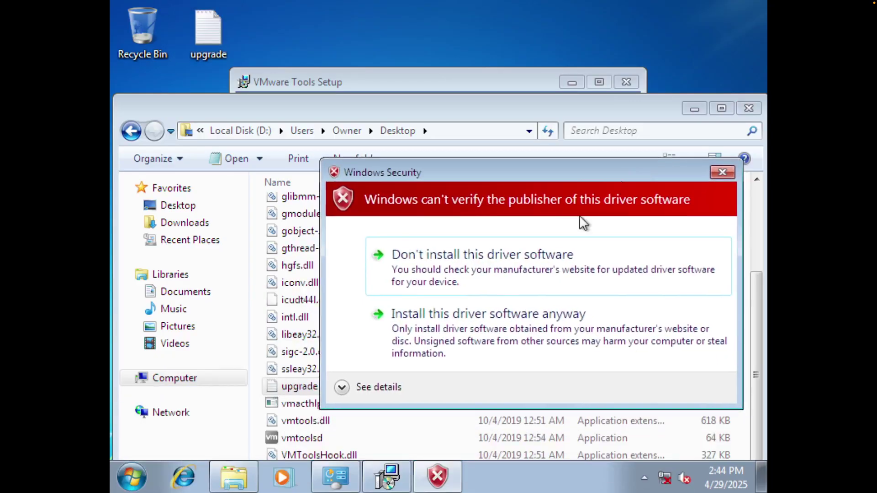
pyautogui.moveTo(271, 461)
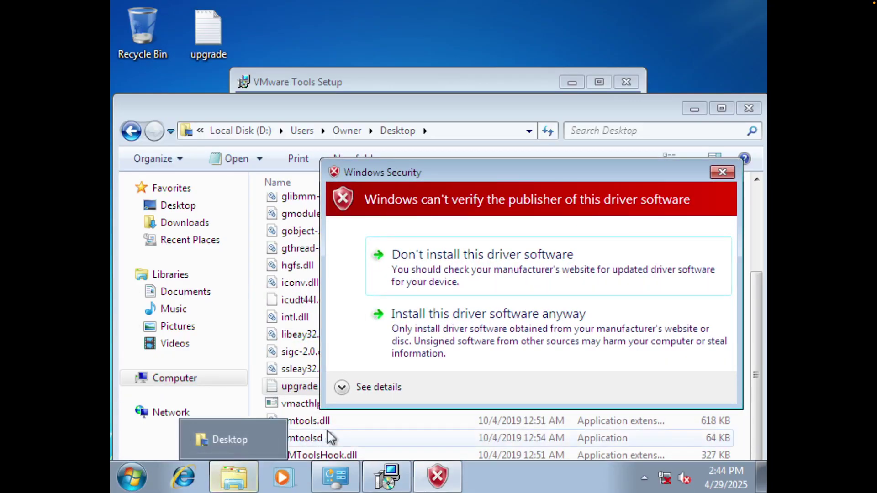
pyautogui.click(505, 330)
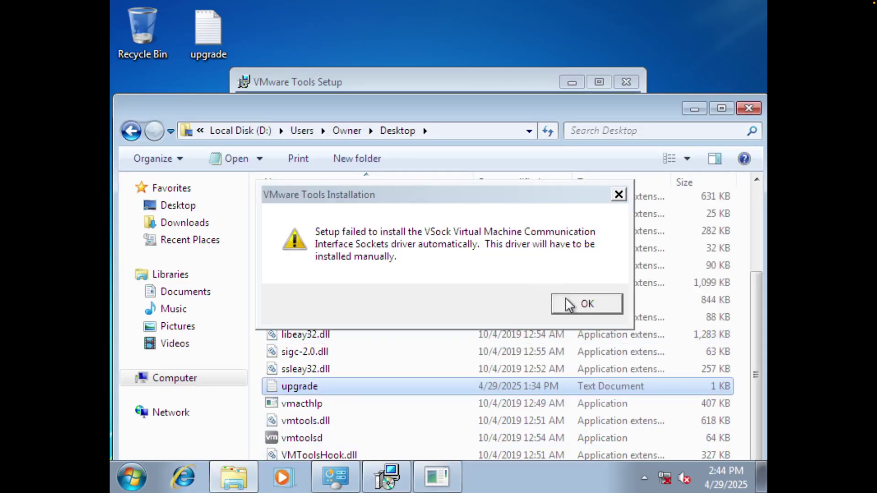
pyautogui.click(569, 304)
pyautogui.click(427, 74)
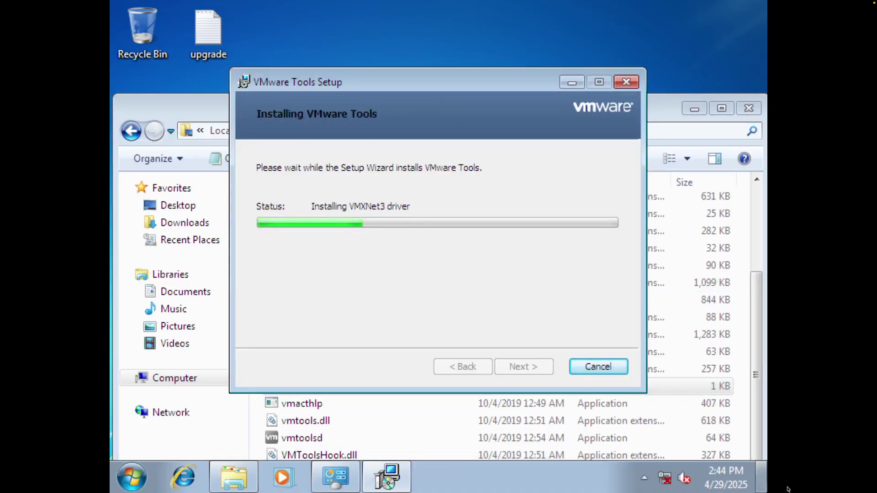
# Step: Try to complete the VMware Tools installation by allowing the unverified drivers, acknowledging the driver warning and finishing the setup wizard
pyautogui.click(515, 271)
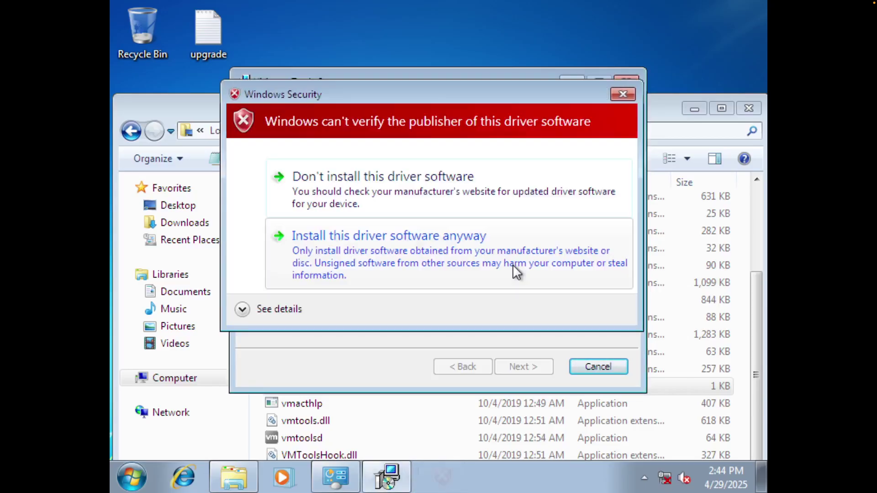
pyautogui.click(513, 266)
pyautogui.click(513, 267)
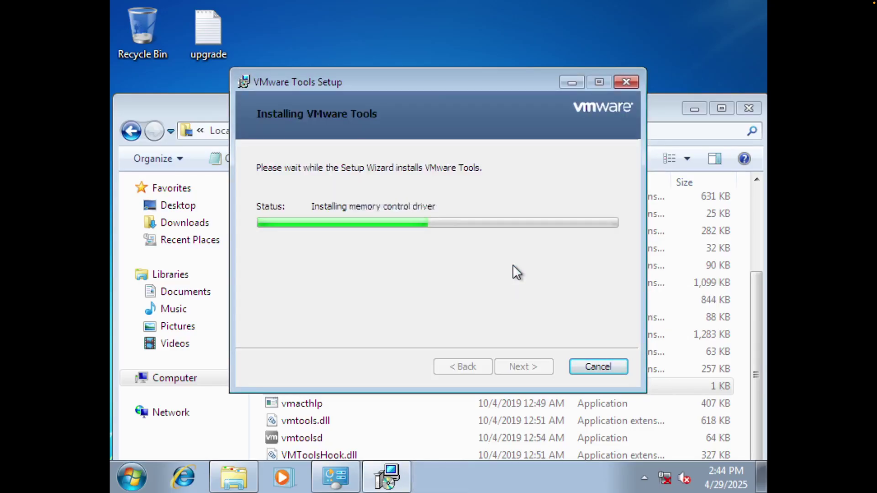
pyautogui.click(577, 289)
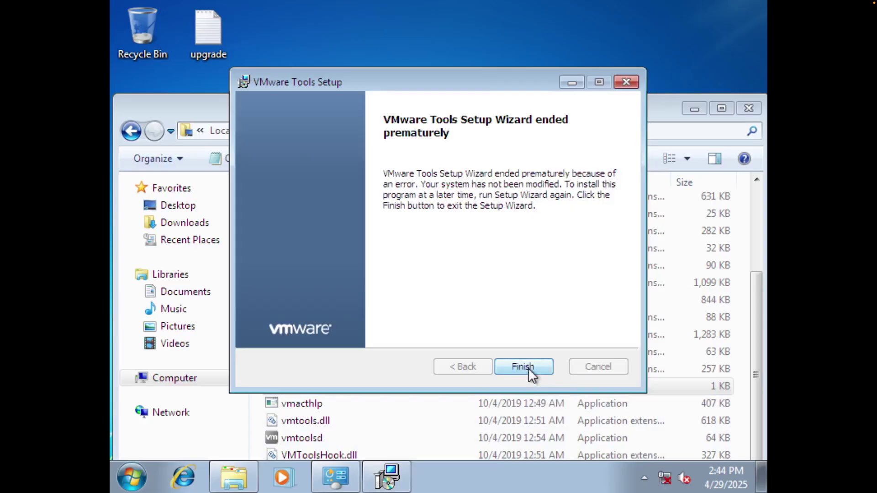
pyautogui.click(523, 367)
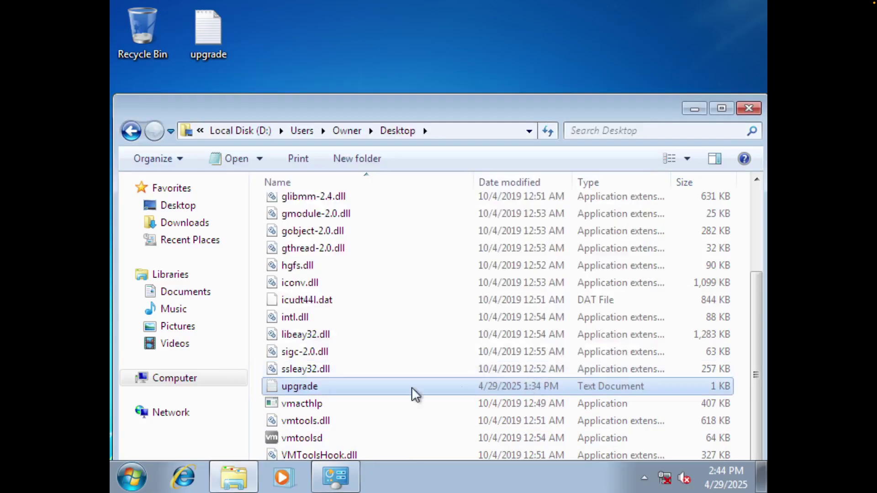
# Step: Open the DVD drive in Computer and reconnect the VMware Tools installer CD to the virtual machine
pyautogui.click(173, 378)
pyautogui.click(308, 310)
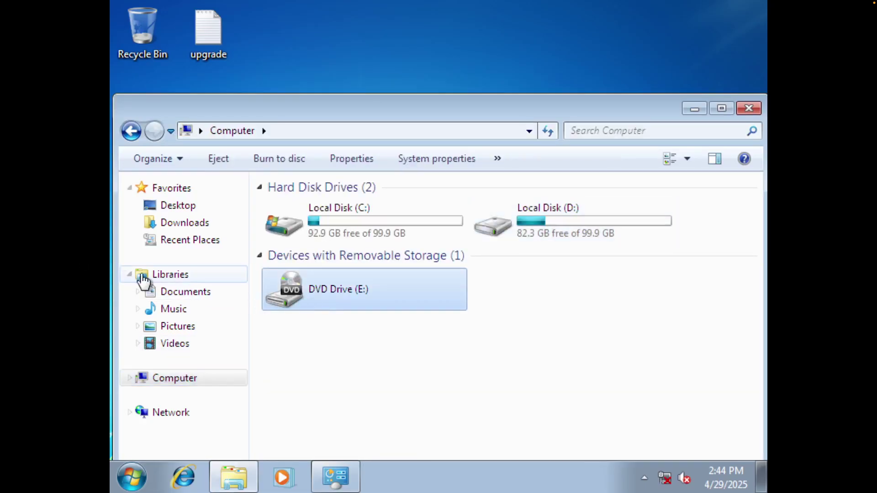
pyautogui.click(121, 3)
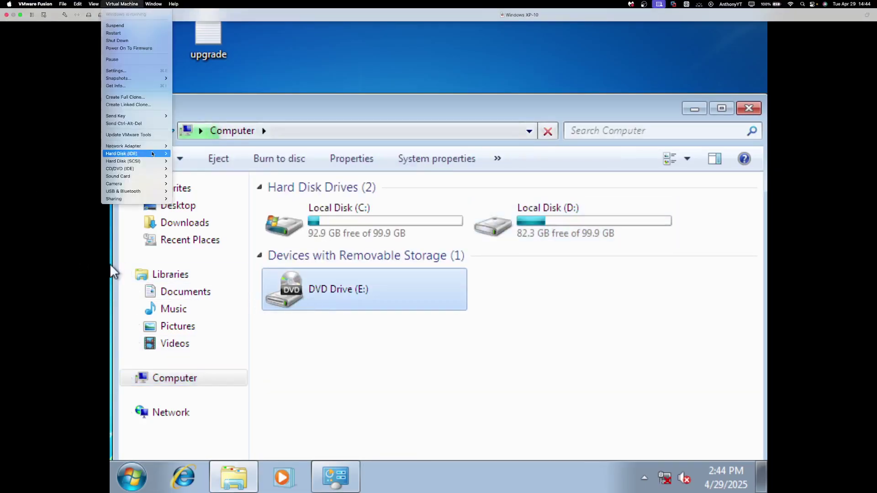
pyautogui.click(128, 135)
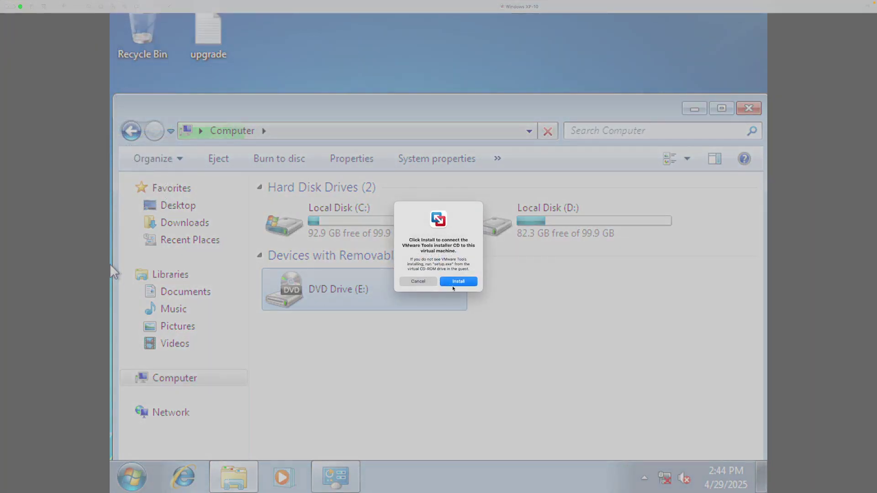
pyautogui.click(452, 283)
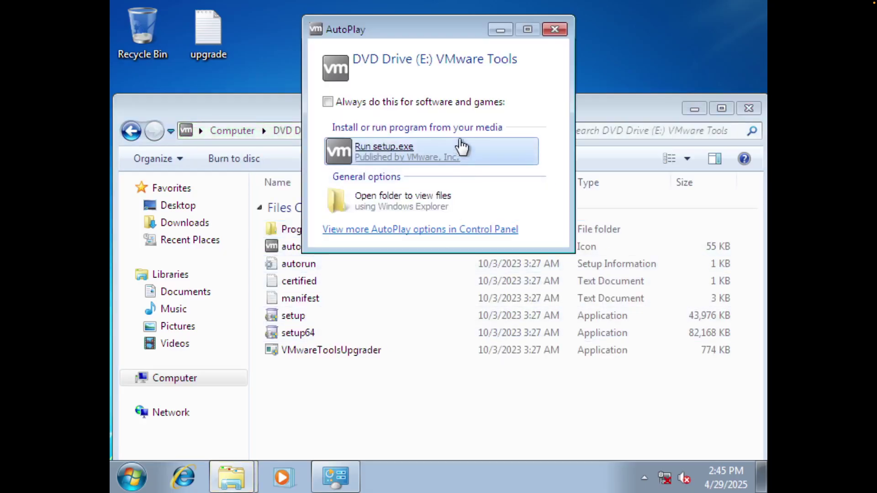
# Step: Run setup.exe from the VMware Tools disc with administrator permission and start the installation
pyautogui.click(451, 154)
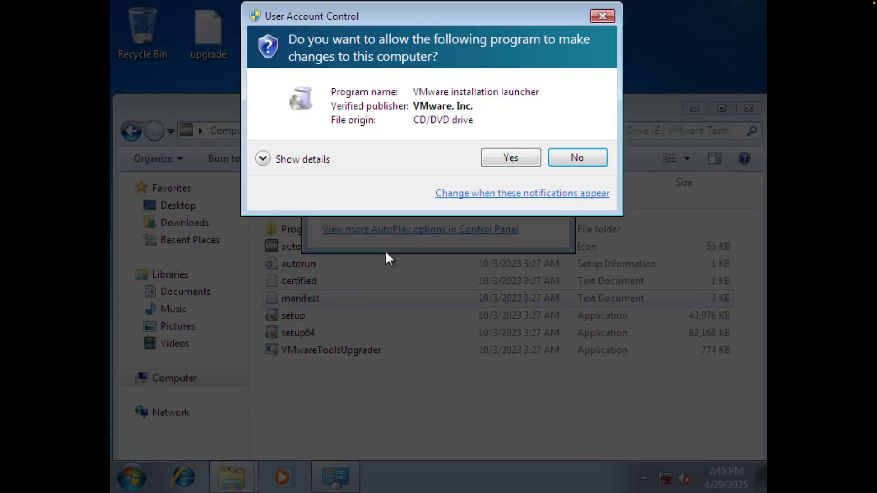
pyautogui.click(511, 162)
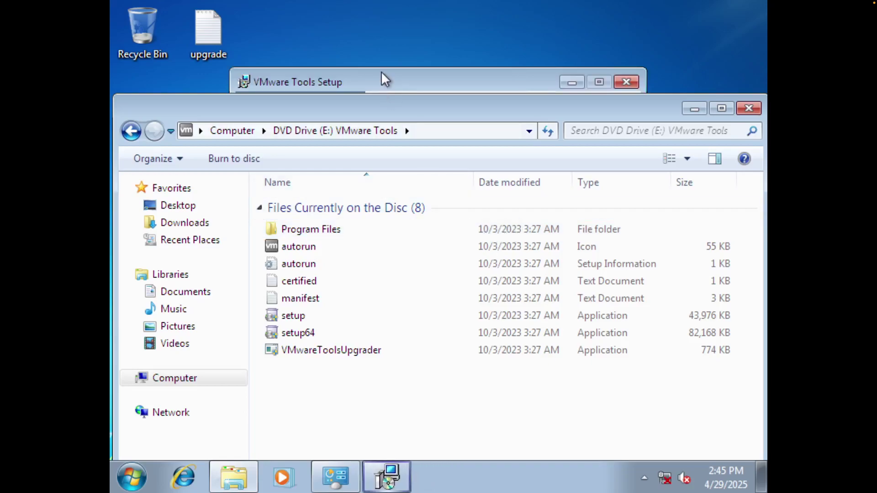
pyautogui.click(538, 370)
pyautogui.click(539, 371)
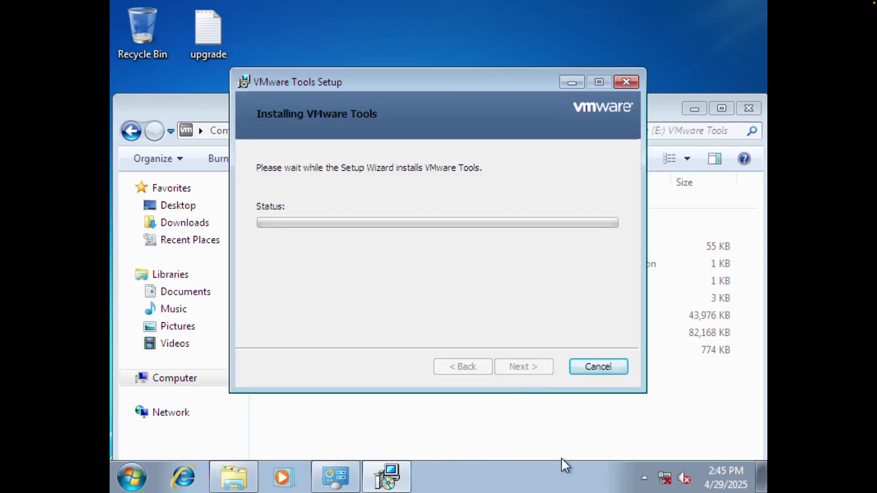
# Step: Check the network connection status, allow the unverified driver installation and acknowledge the VSock driver warning
pyautogui.click(663, 488)
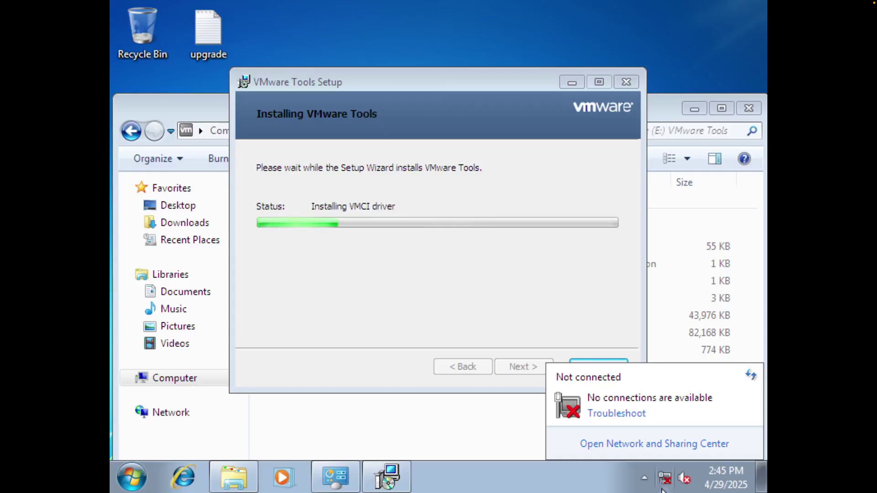
pyautogui.click(434, 315)
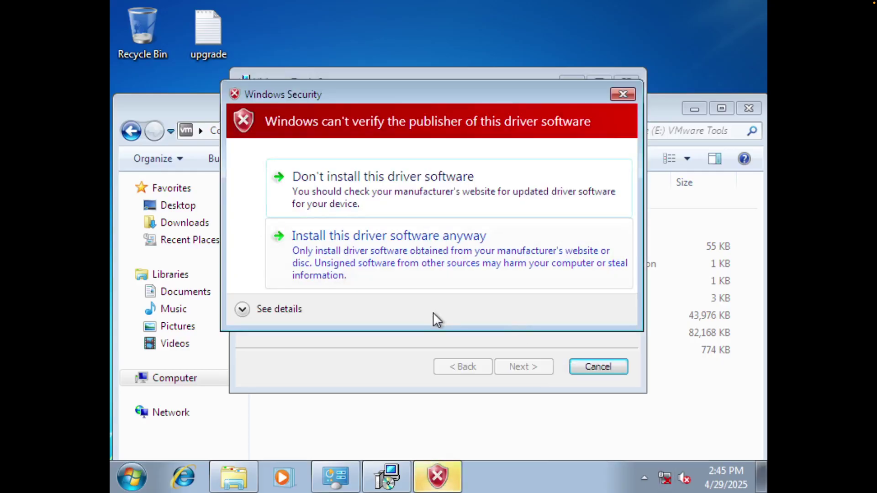
pyautogui.click(446, 286)
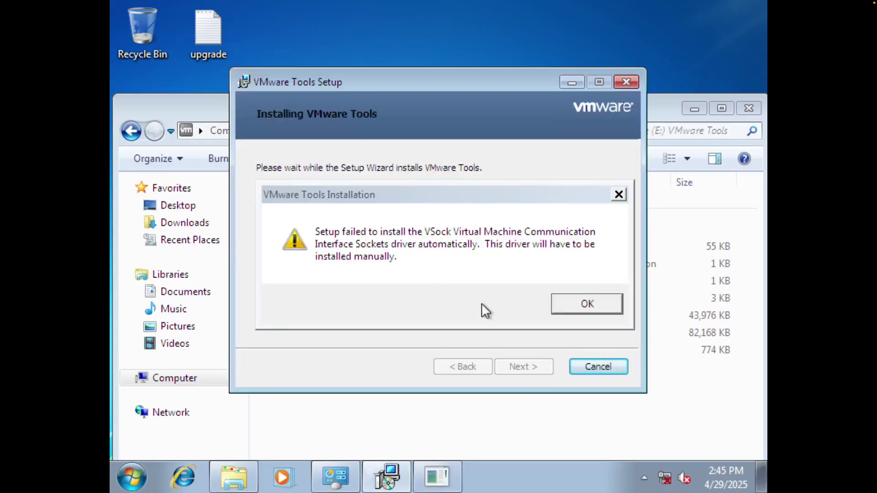
pyautogui.click(579, 309)
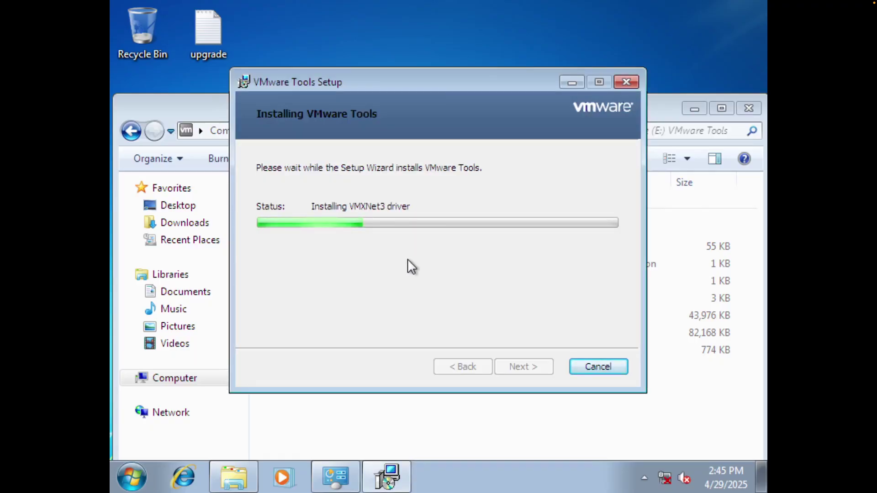
# Step: Allow the remaining VMware Tools drivers, acknowledge the Memory Control driver warning and finish the setup wizard
pyautogui.click(440, 265)
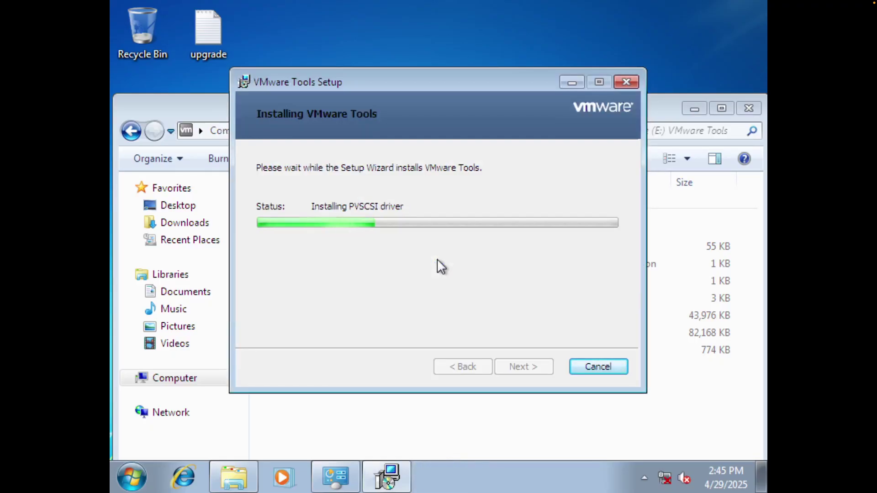
pyautogui.click(440, 265)
pyautogui.click(439, 265)
pyautogui.click(438, 262)
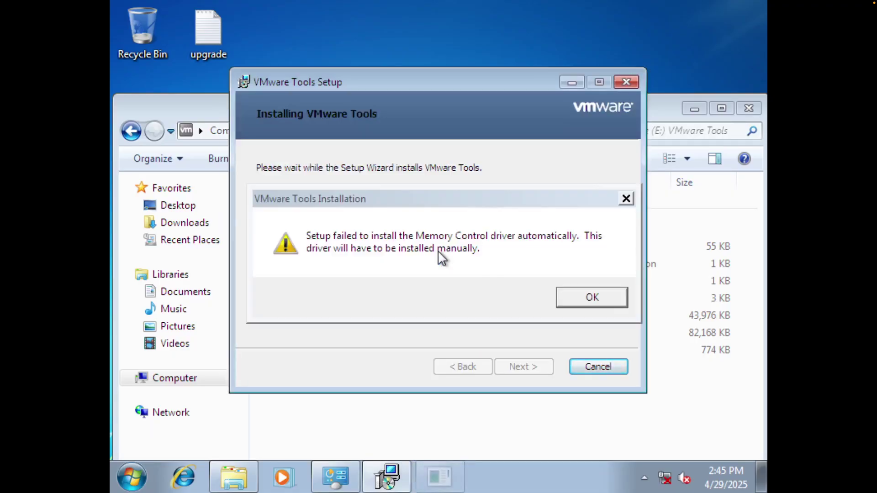
pyautogui.moveTo(470, 198); pyautogui.dragTo(454, 323)
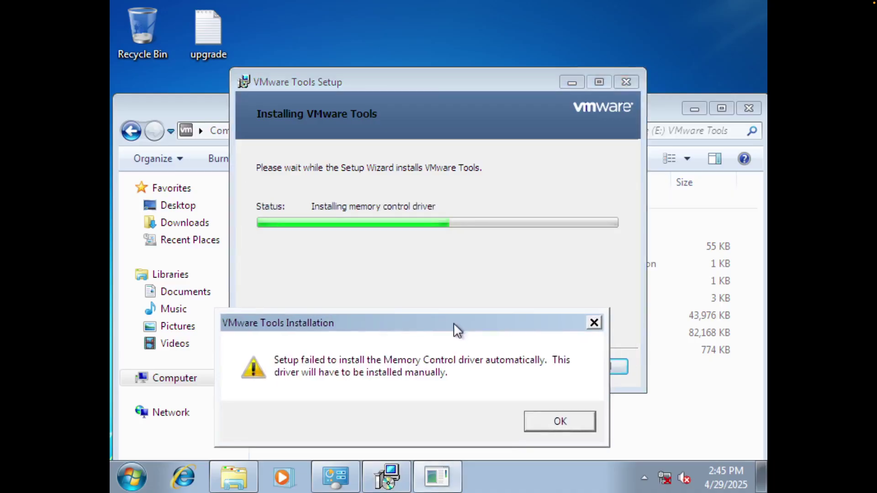
pyautogui.click(544, 420)
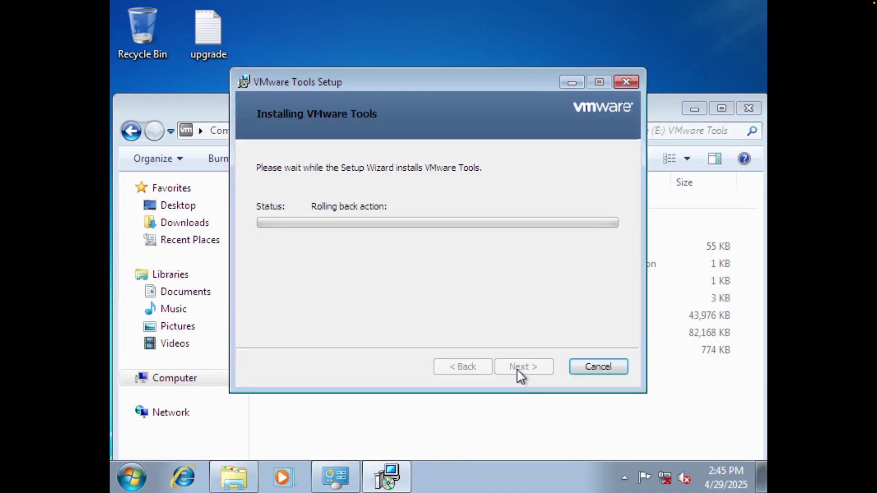
pyautogui.click(508, 367)
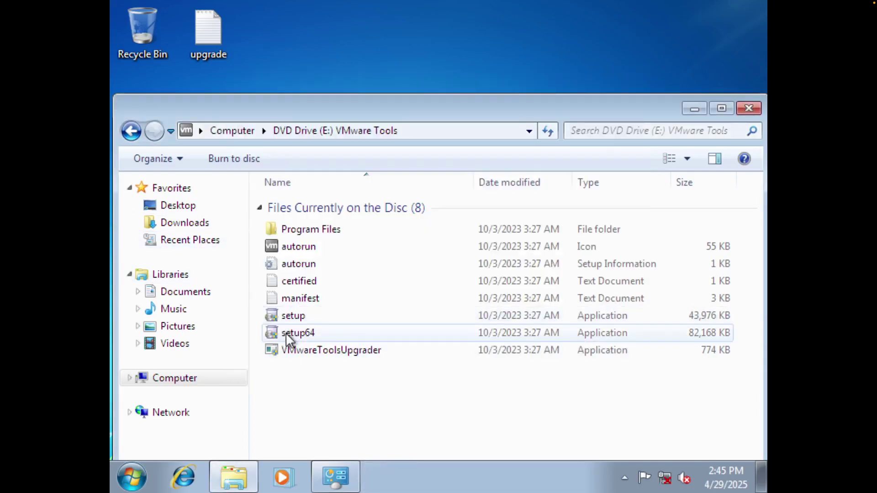
# Step: Try to run setup directly from the VMware Tools disc, dismiss the security message and request the VMware Tools update again
pyautogui.doubleClick(293, 316)
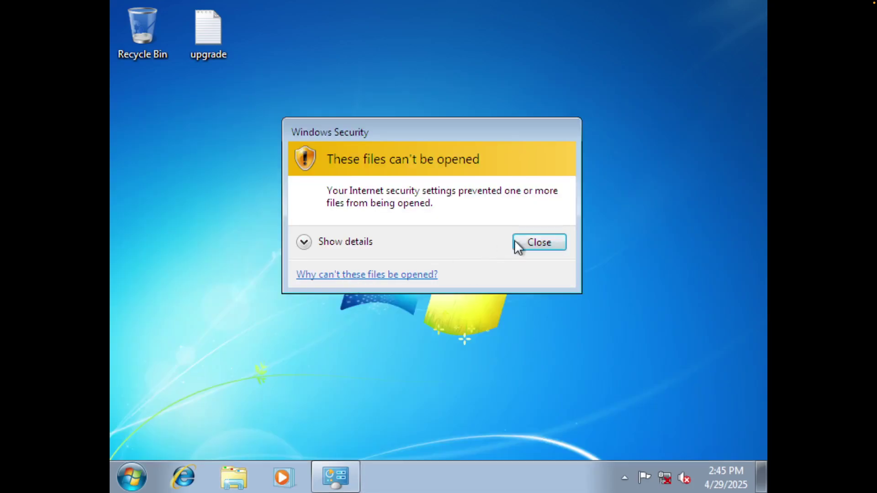
pyautogui.click(530, 241)
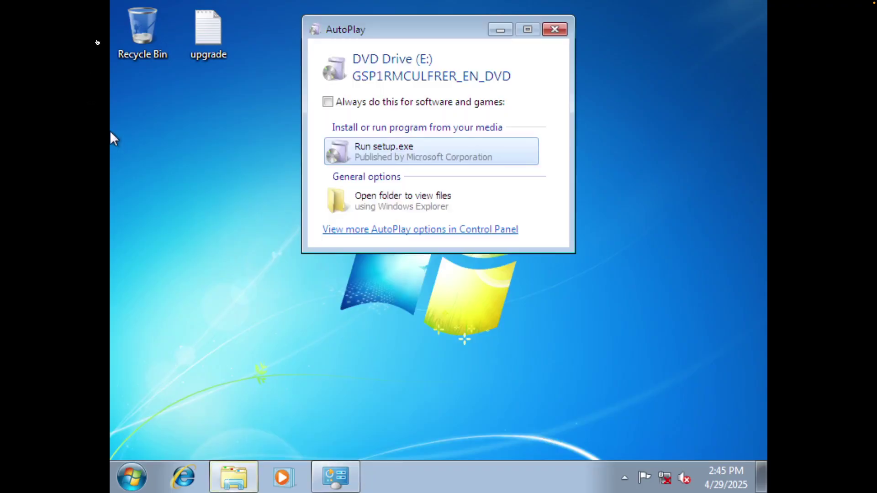
pyautogui.moveTo(6, 1)
pyautogui.click(121, 4)
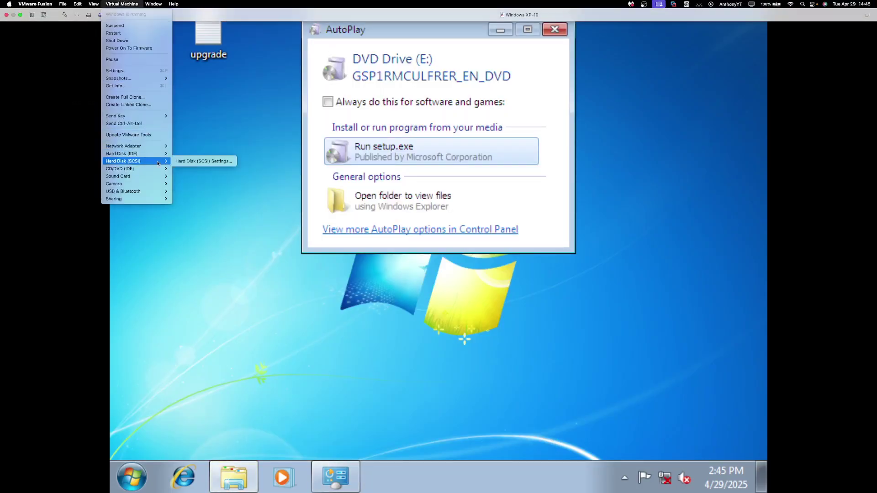
pyautogui.moveTo(159, 167)
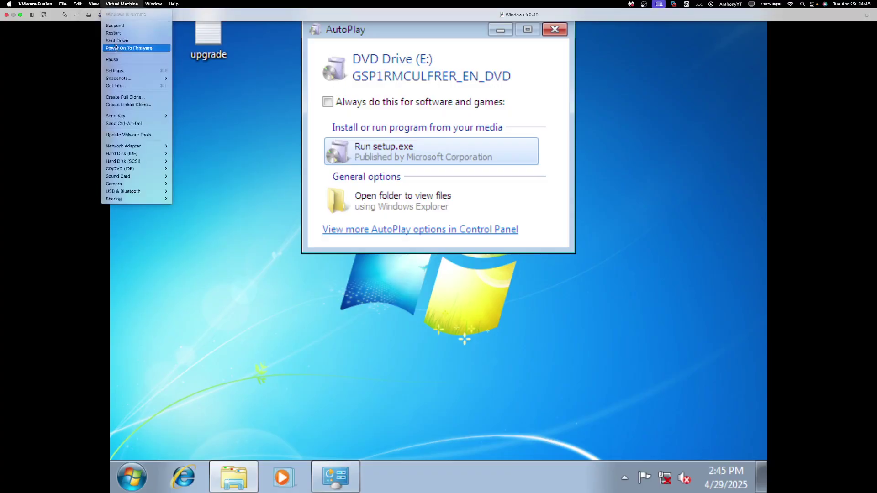
pyautogui.click(127, 136)
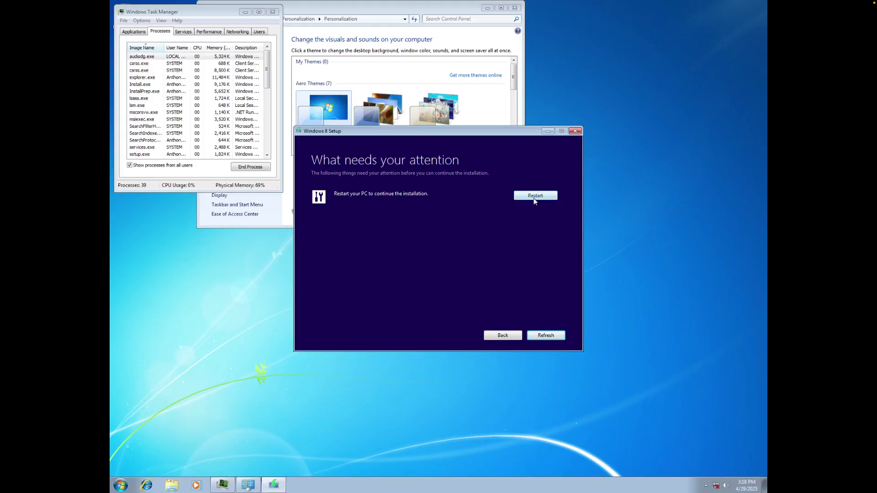
# Step: Restart the PC into Windows 7 and continue Windows 8 Setup from where it left off, allowing it to make changes
pyautogui.click(534, 196)
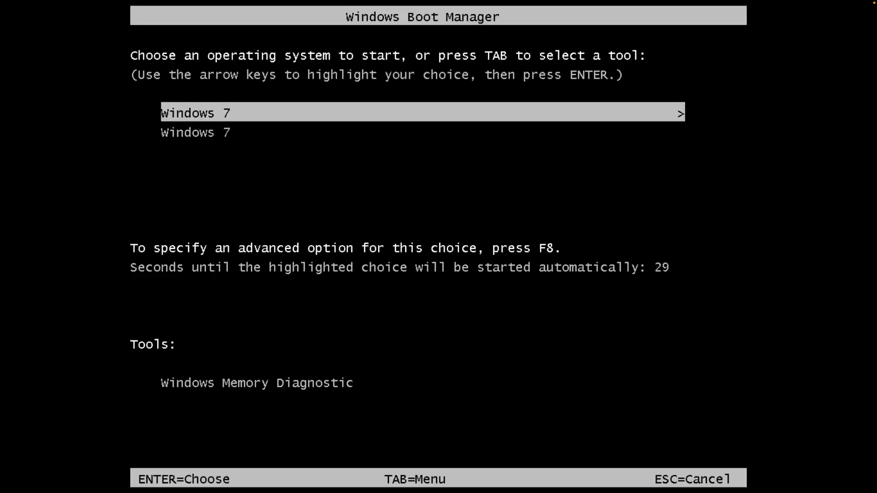
pyautogui.press('Return')
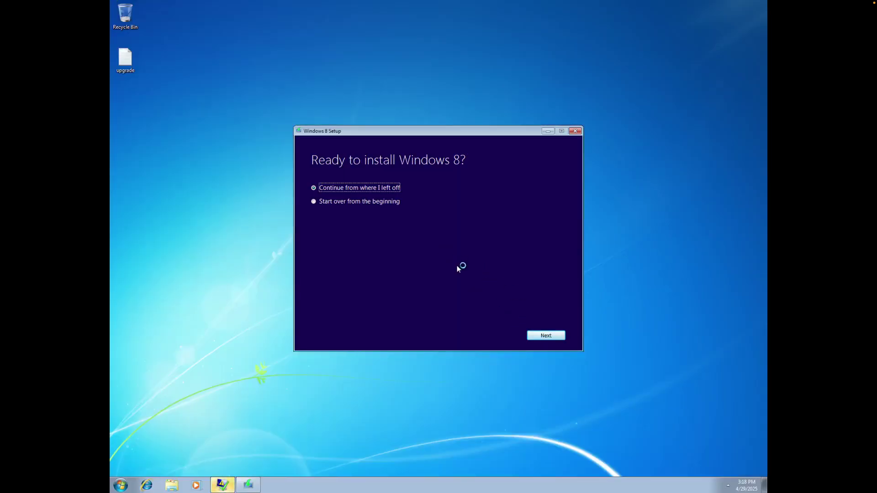
pyautogui.click(541, 335)
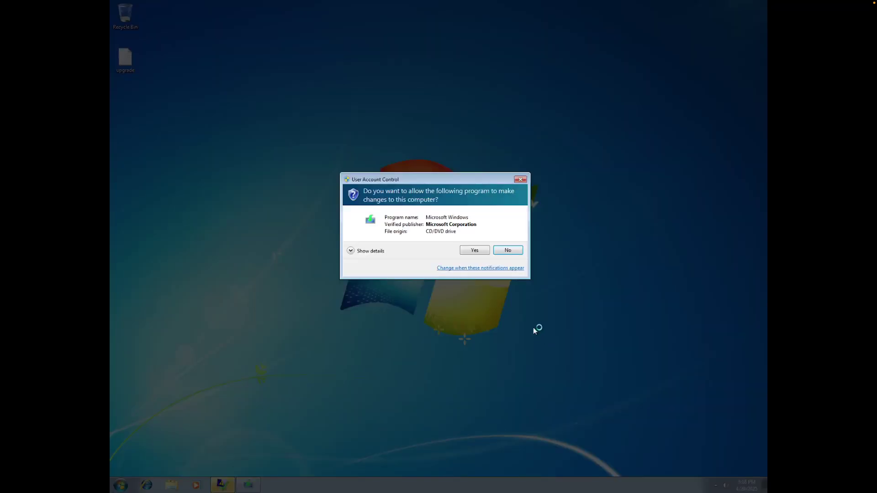
pyautogui.click(475, 251)
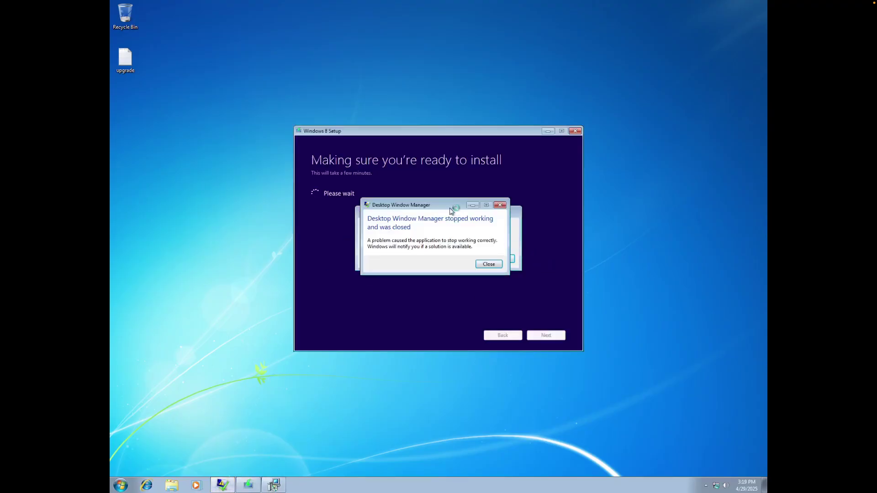
# Step: Clear the dialogs covering Windows 8 Setup and install Windows 8 Pro, keeping Windows settings, personal files, and apps
pyautogui.moveTo(454, 205); pyautogui.dragTo(473, 364)
pyautogui.click(499, 259)
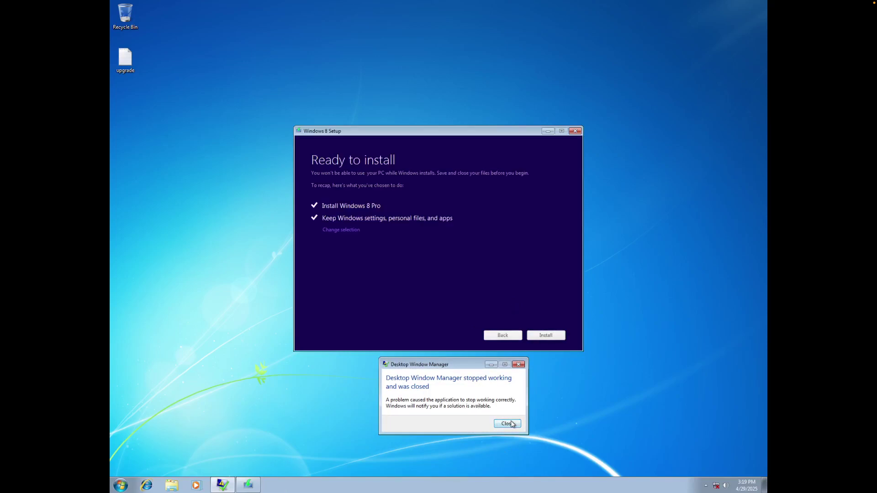
pyautogui.click(498, 303)
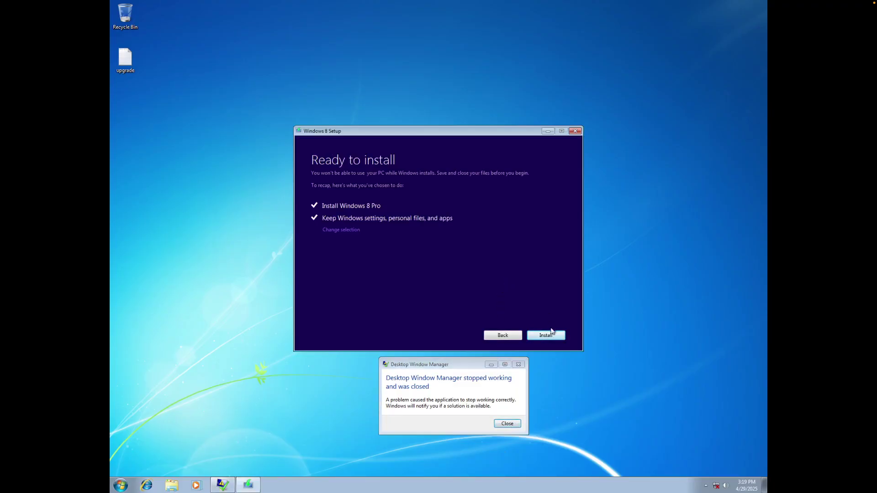
pyautogui.click(546, 335)
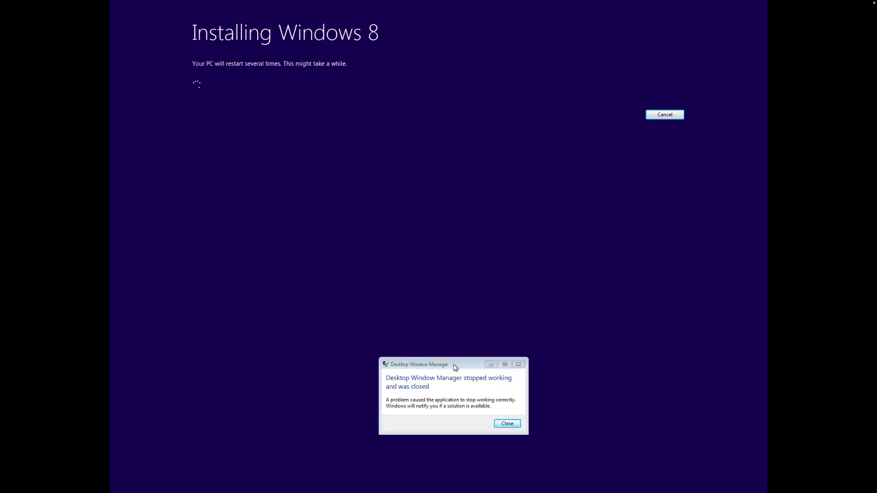
pyautogui.click(506, 423)
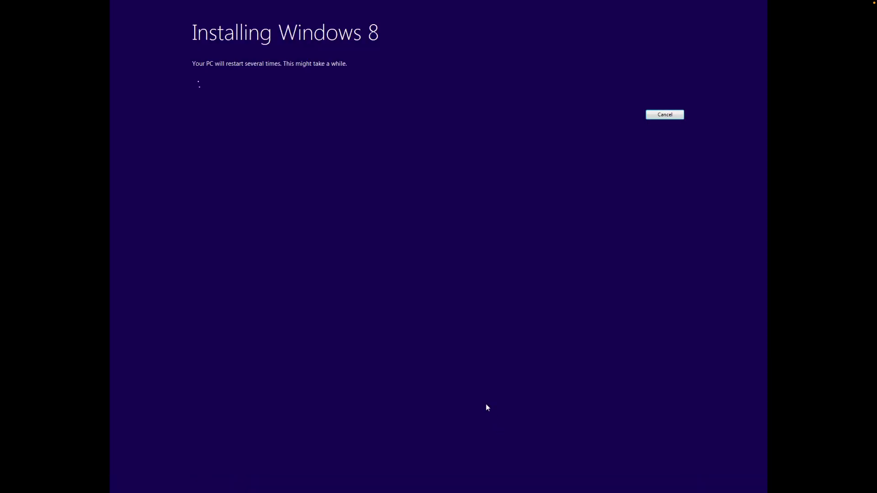
# Step: Toggle between the Start menu and Windows 8 Setup during the installation, and choose Paint
pyautogui.press('super')
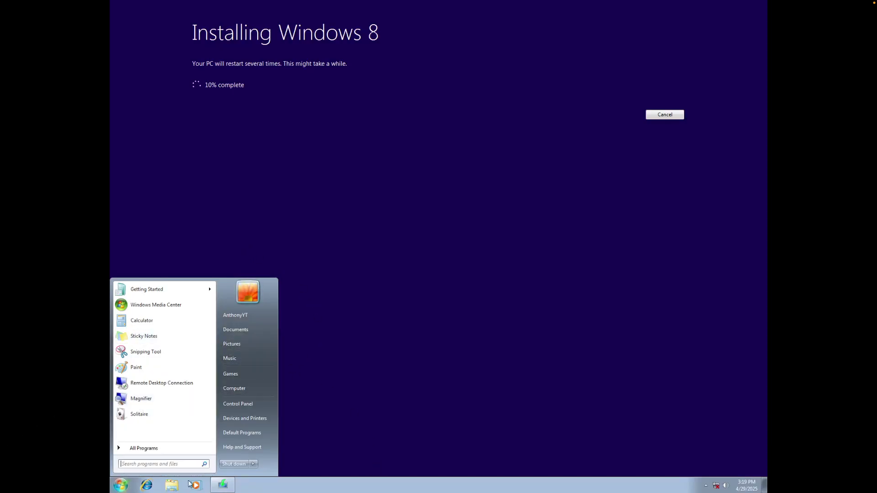
pyautogui.click(216, 486)
pyautogui.press('super')
pyautogui.click(224, 489)
pyautogui.press('super')
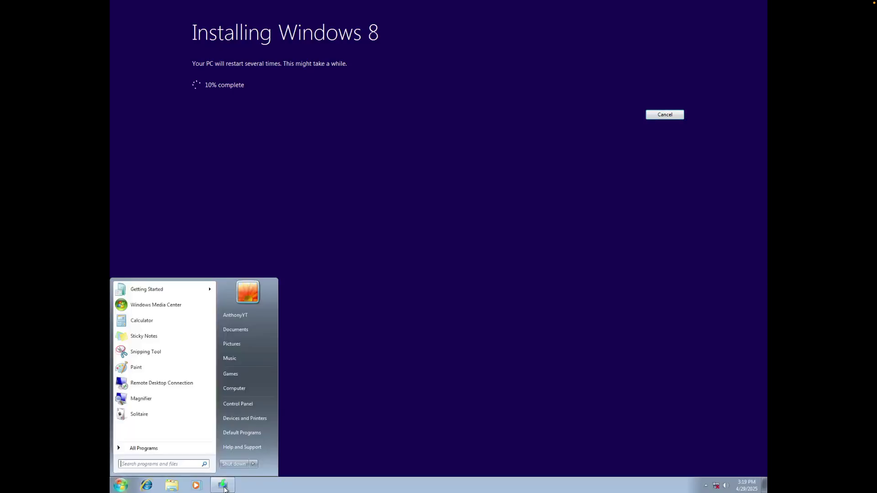
pyautogui.click(131, 366)
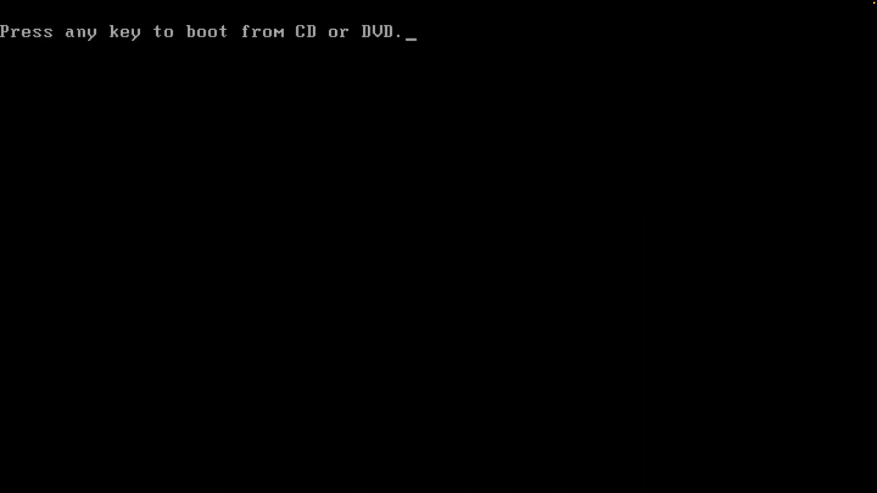
# Step: Boot the virtual machine from the CD or DVD
pyautogui.press('Return')
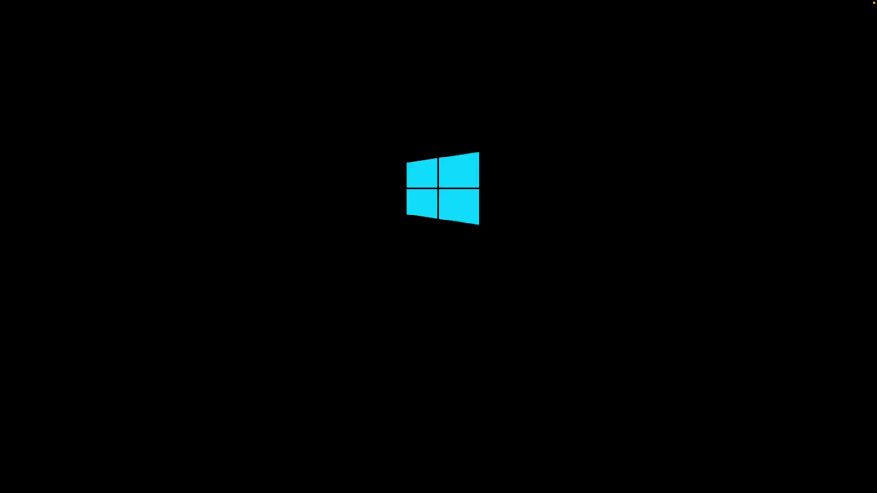